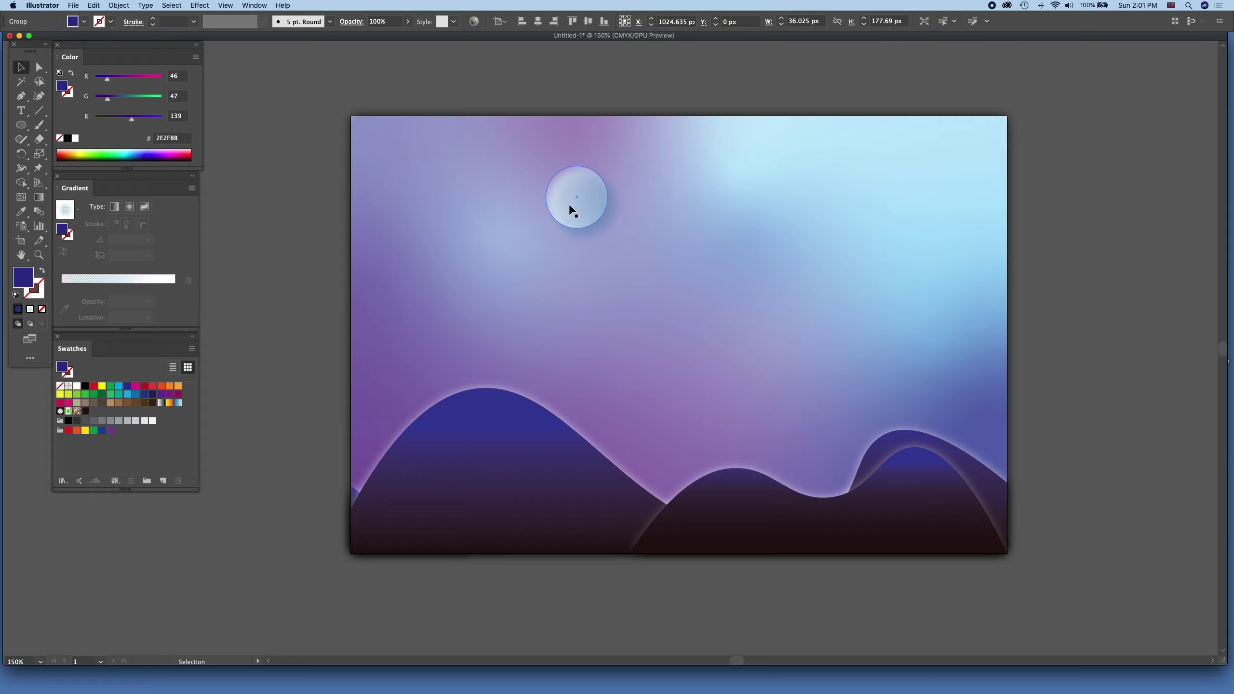
Scroll right to bring the blue pine-tree sketch beside the artboard into view.
click(767, 382)
scroll(797, 387, right, 5)
scroll(825, 394, right, 3)
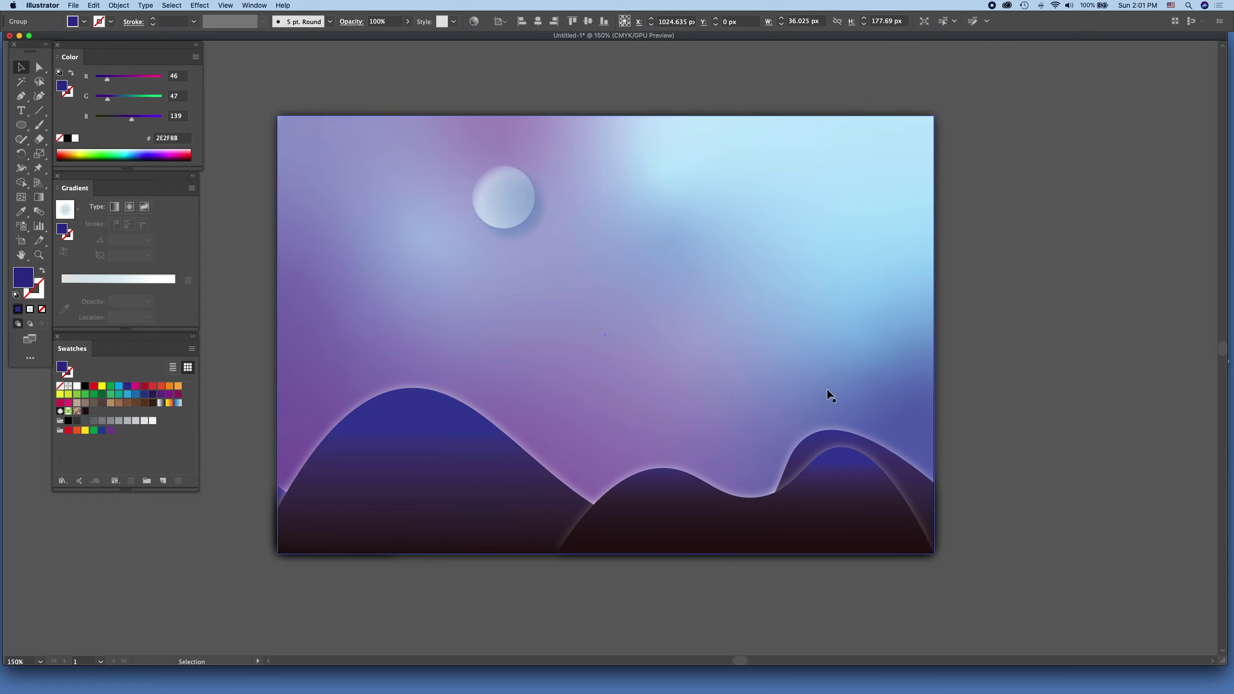
scroll(826, 394, right, 2)
scroll(835, 394, right, 3)
scroll(958, 370, right, 2)
scroll(962, 389, right, 5)
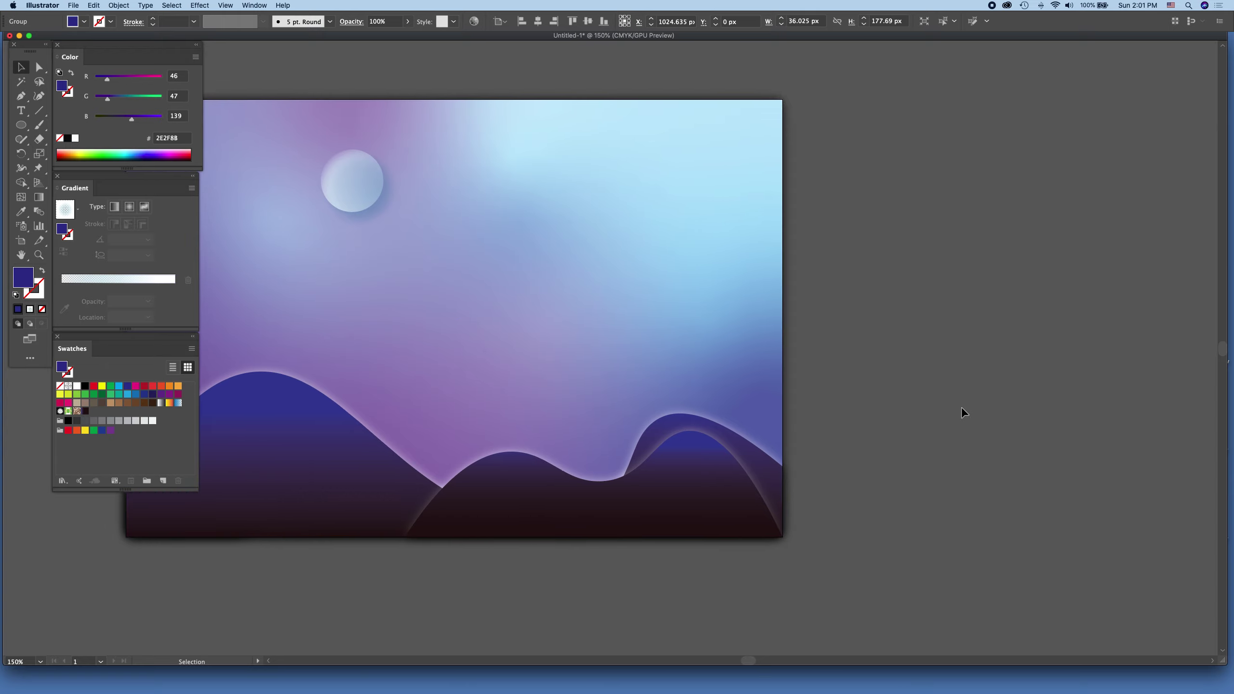
scroll(855, 476, right, 2)
scroll(846, 476, right, 2)
scroll(843, 479, right, 5)
drag(639, 342, 270, 460)
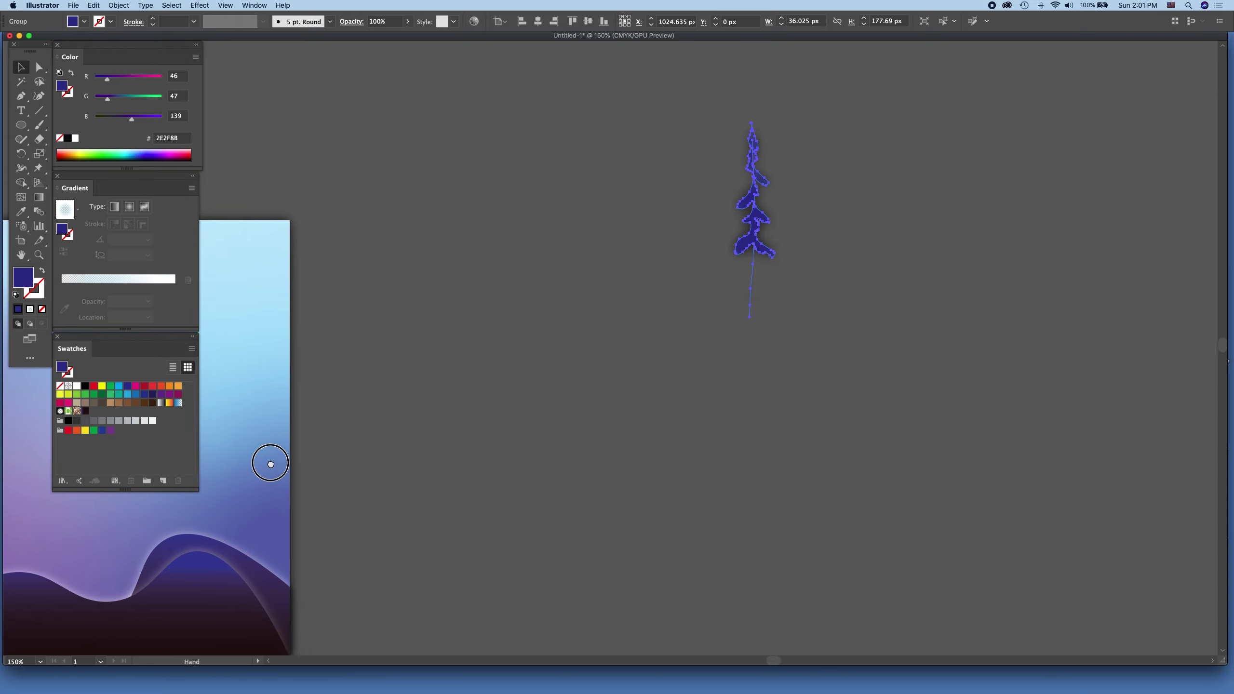
Marquee-select the whole pine-tree group and show its Appearance panel.
click(951, 355)
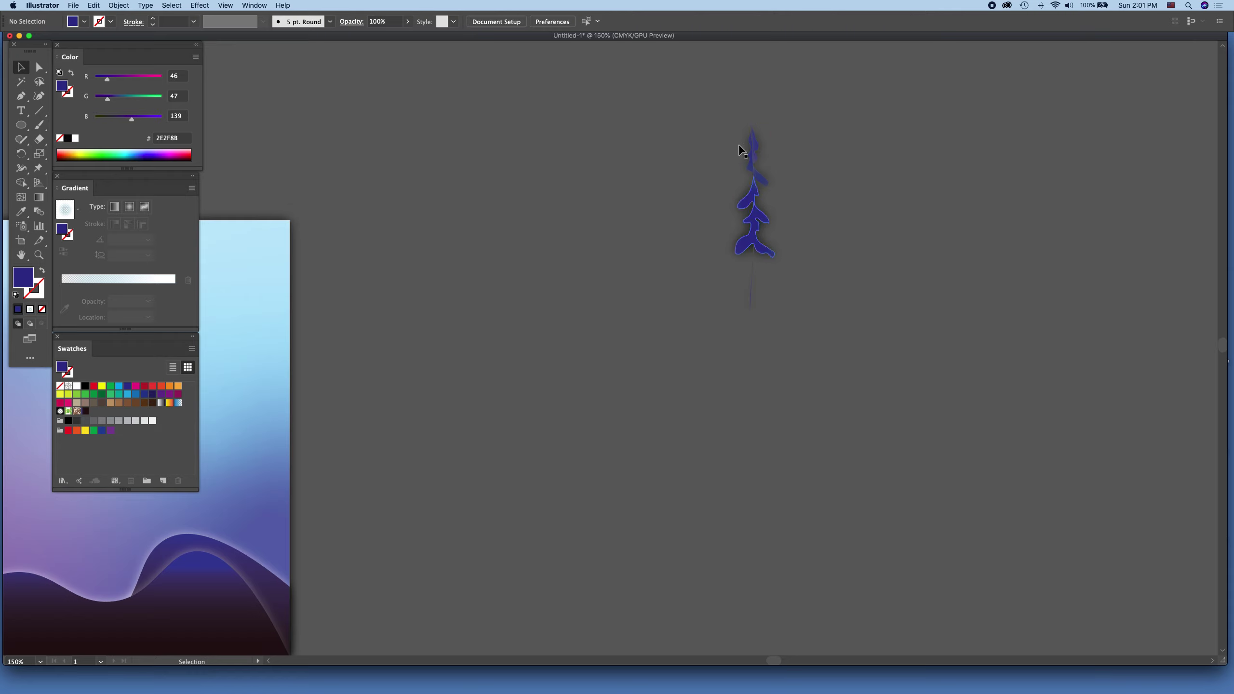
drag(713, 118, 793, 327)
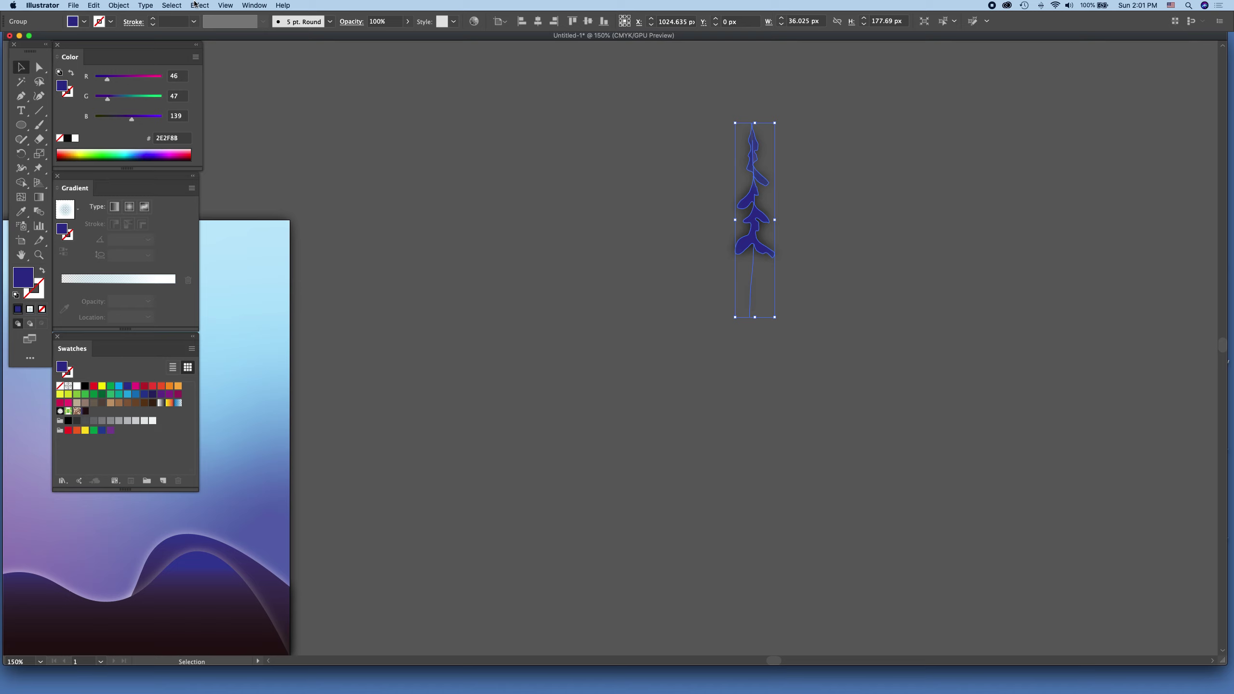
click(261, 5)
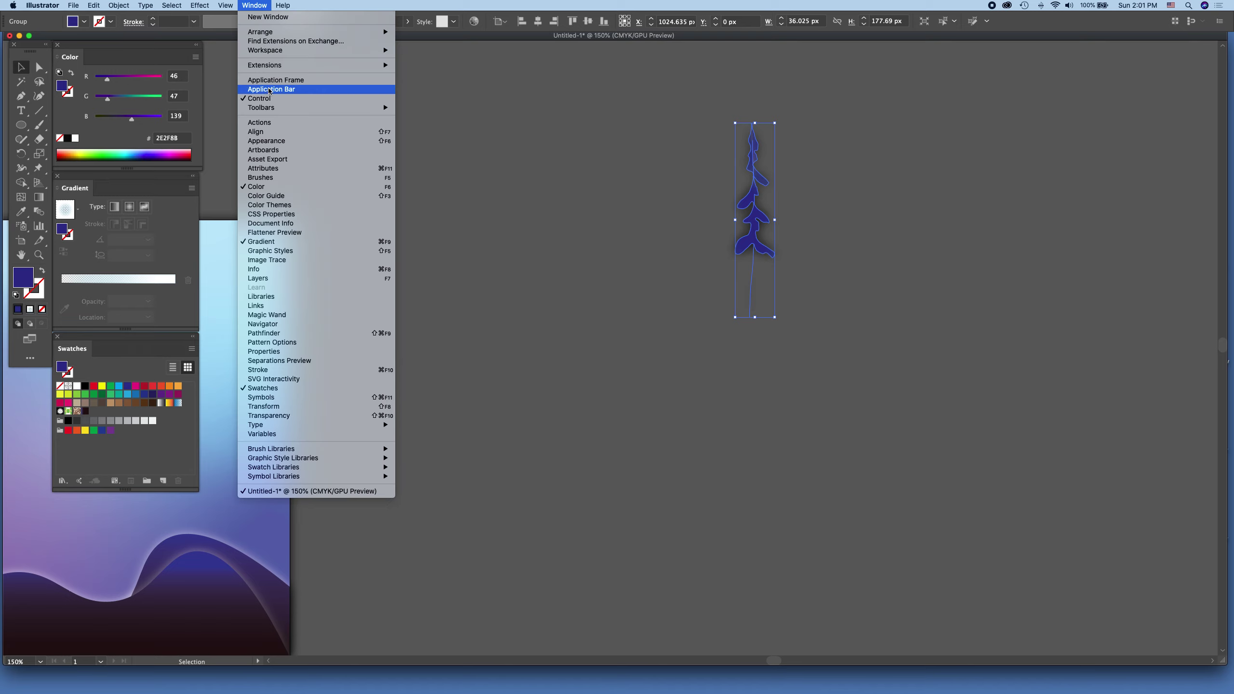
click(278, 140)
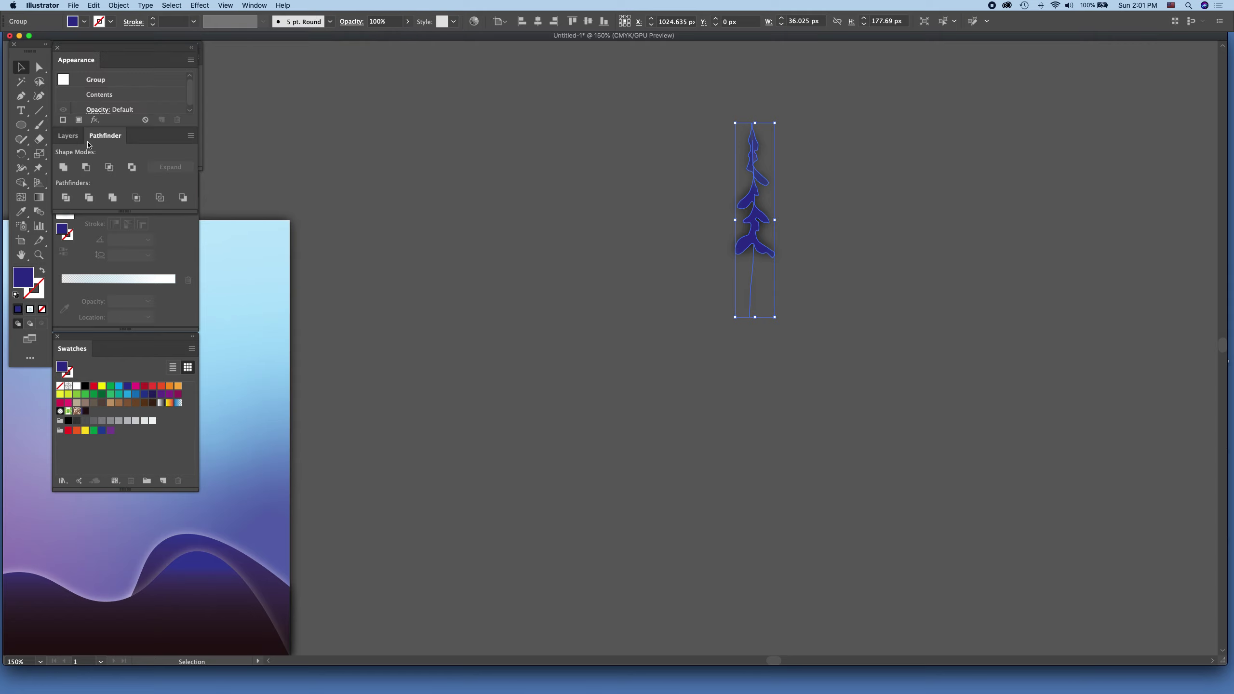
Inspect the tree group's Contents and Opacity entries in the Appearance panel.
scroll(134, 111, down, 1)
scroll(131, 97, up, 1)
click(103, 95)
click(104, 111)
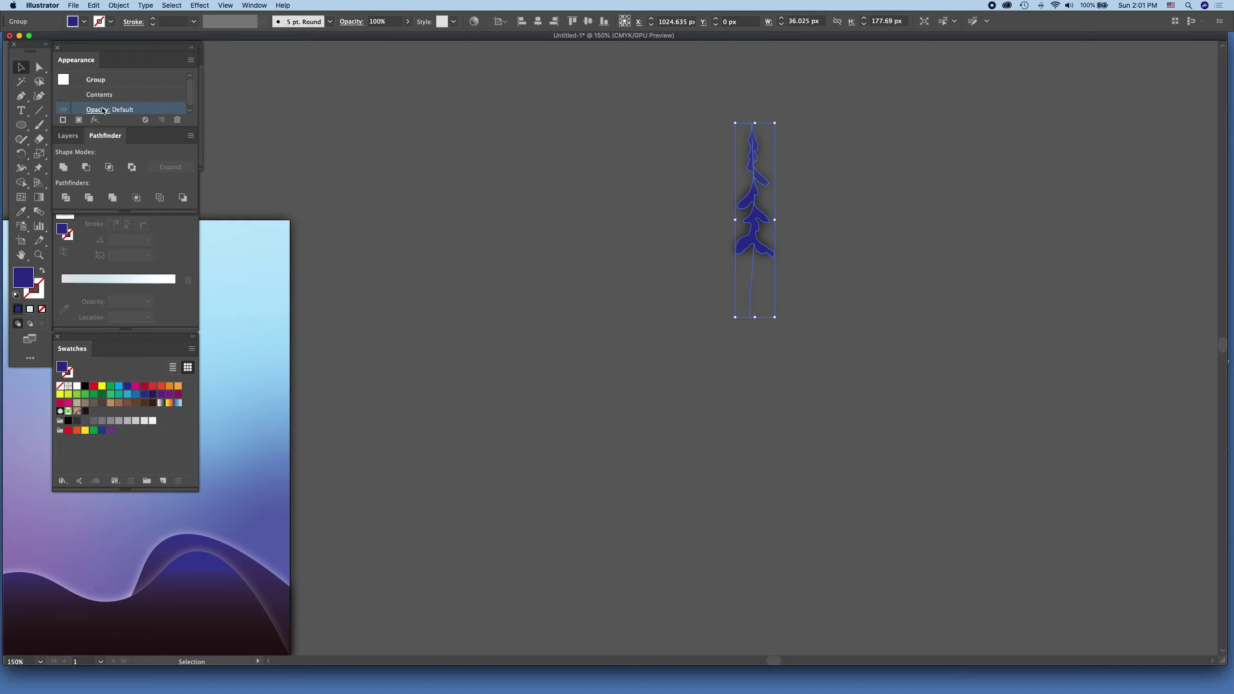
click(96, 80)
click(96, 80)
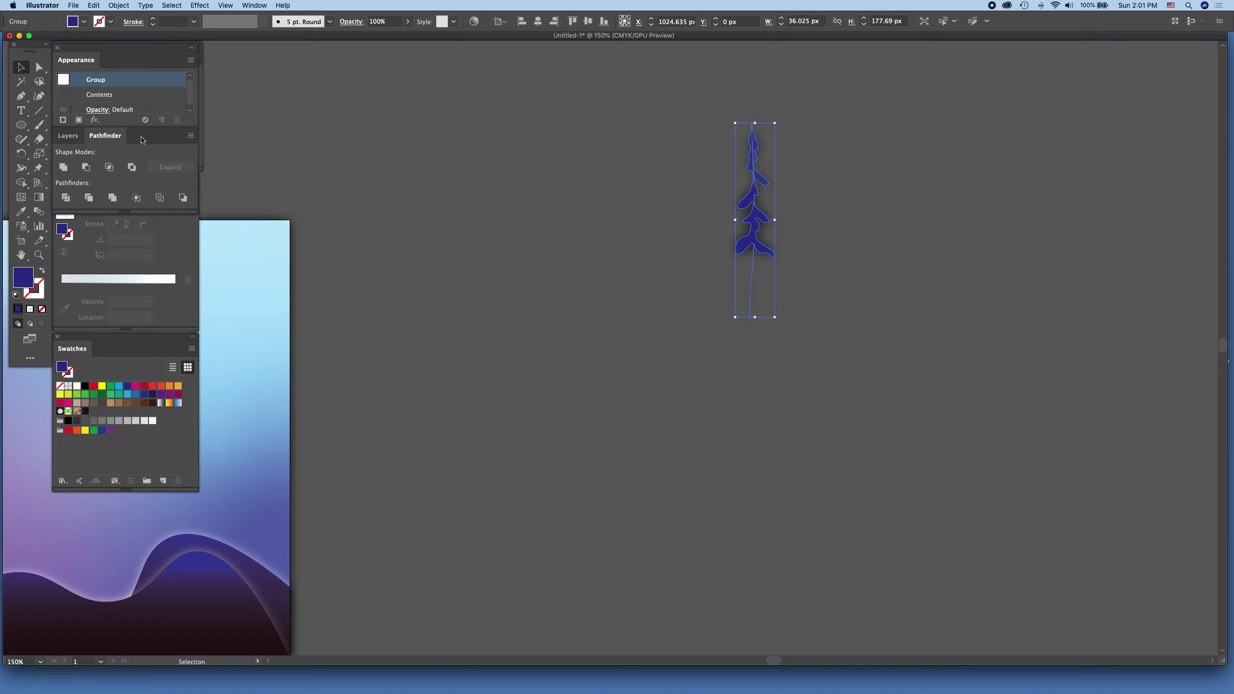
Float the Appearance panel, make it taller, recheck opacity, and deselect the tree.
drag(81, 58, 309, 69)
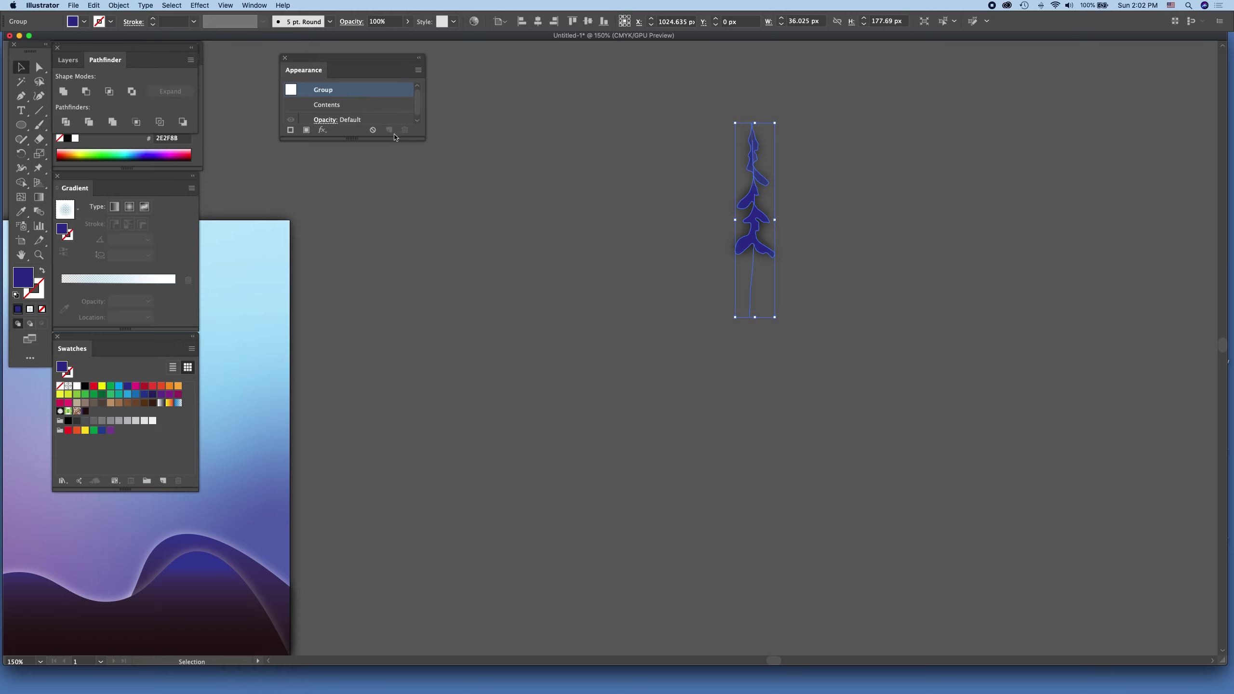
drag(359, 139, 352, 240)
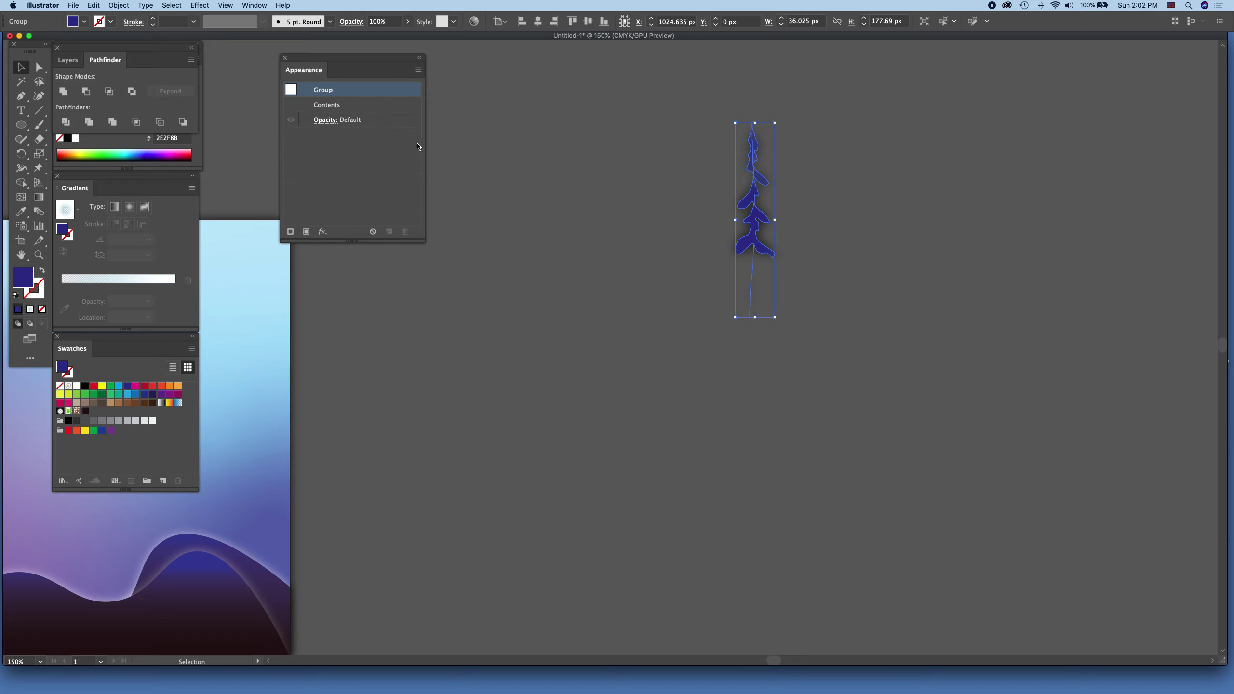
click(324, 121)
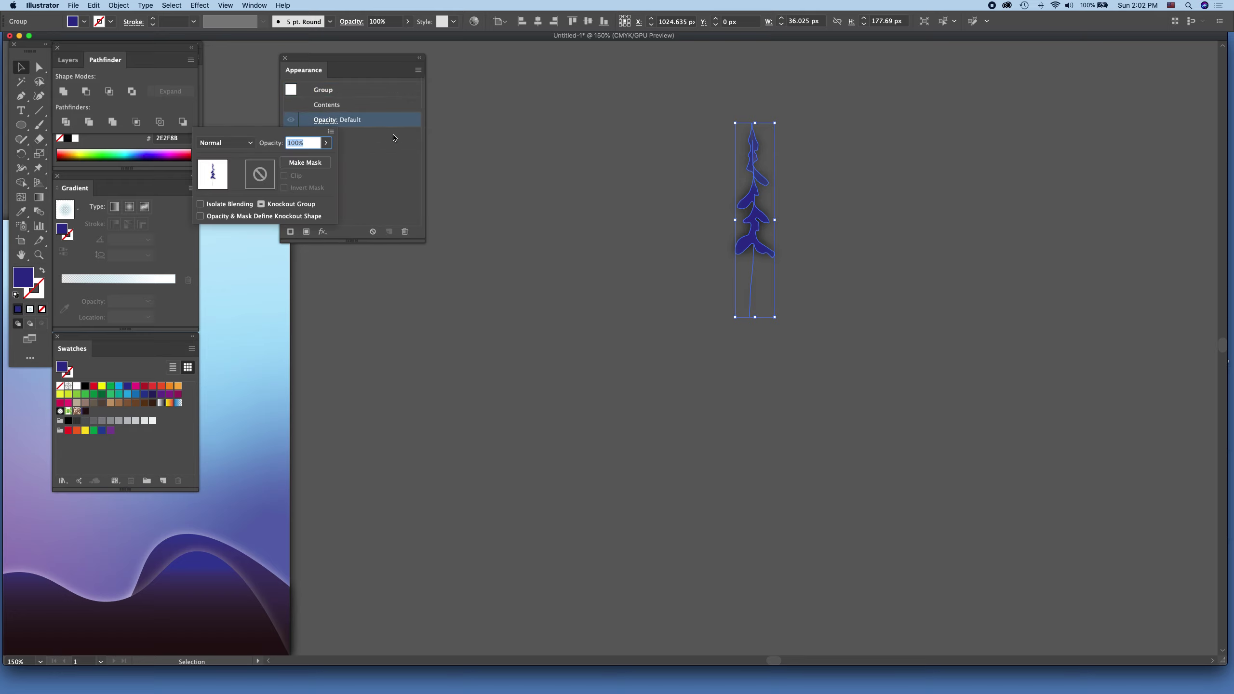
click(328, 110)
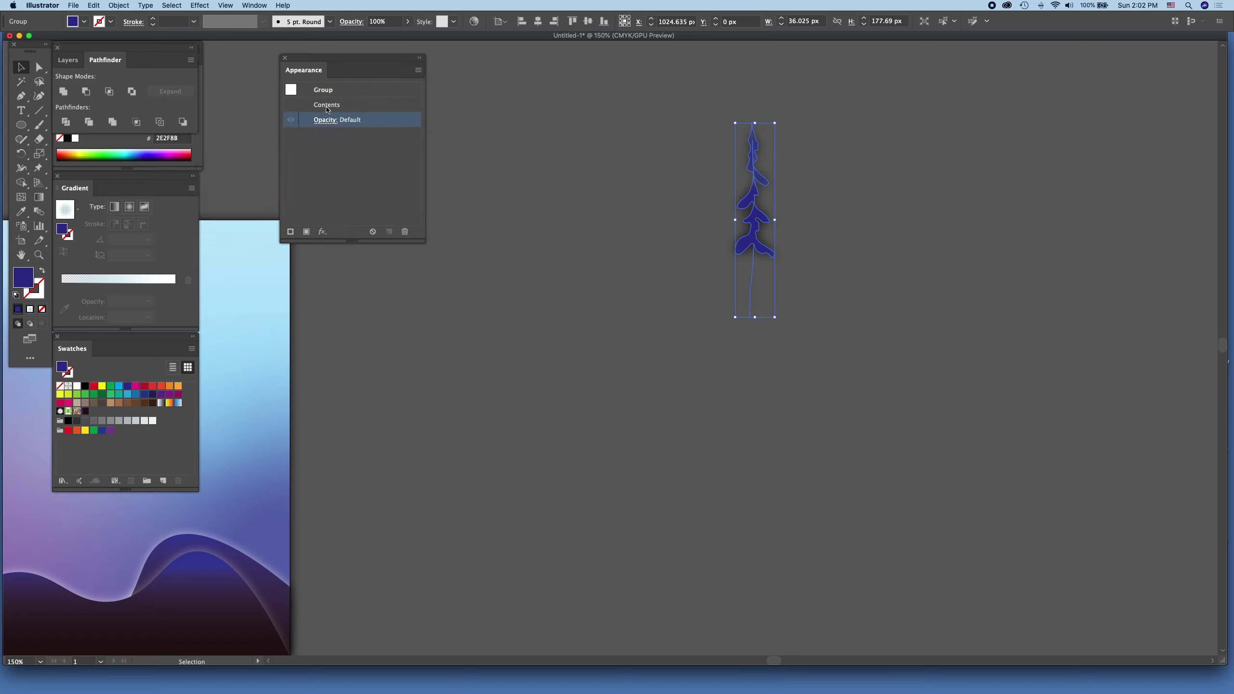
click(318, 92)
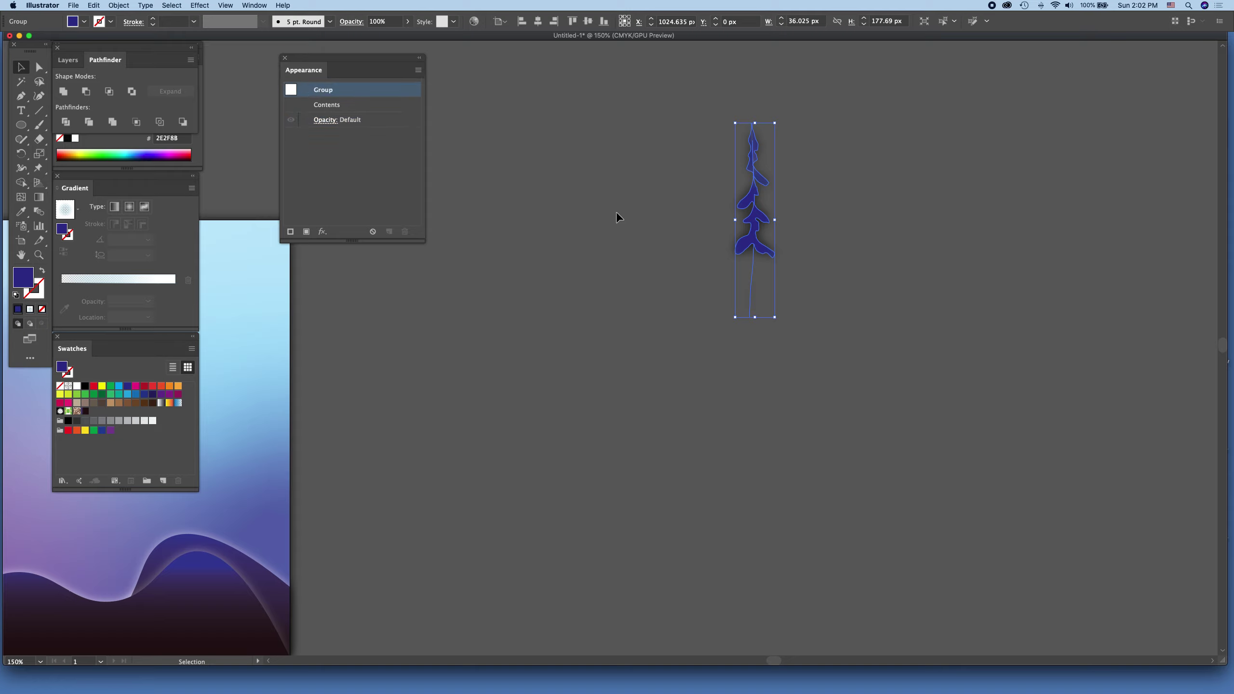
click(637, 200)
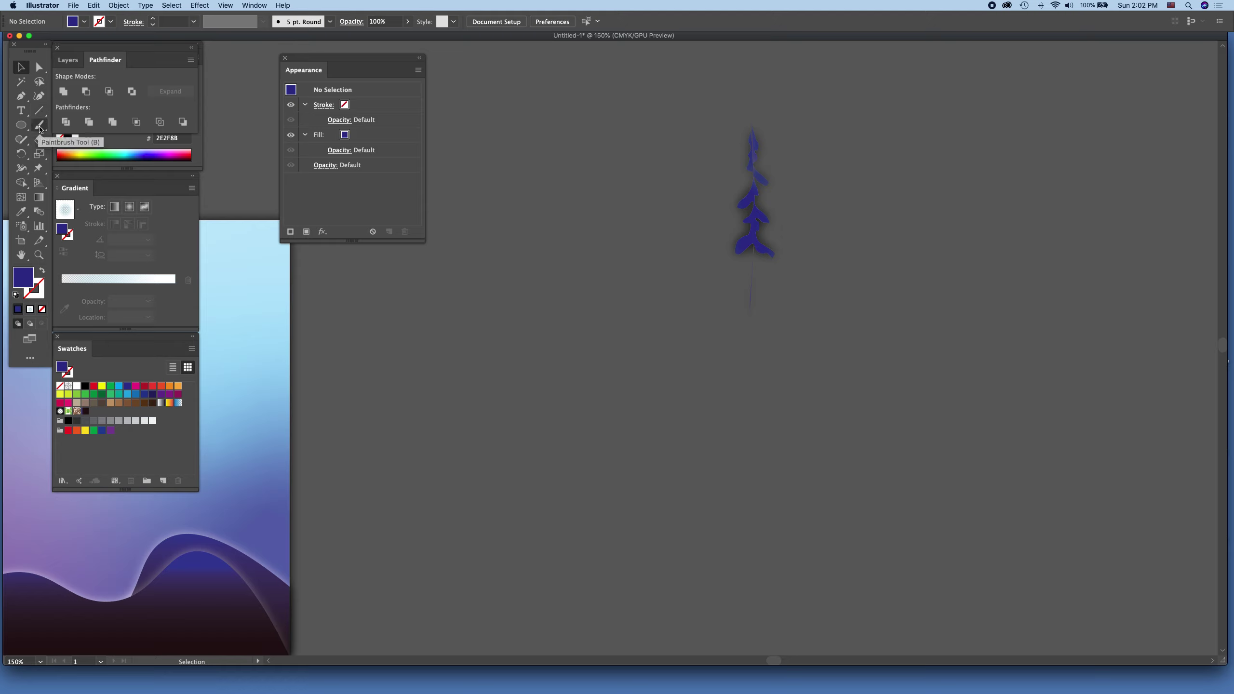
Choose the Paintbrush with a 0.25 pt stroke weight and Uniform width profile.
click(40, 126)
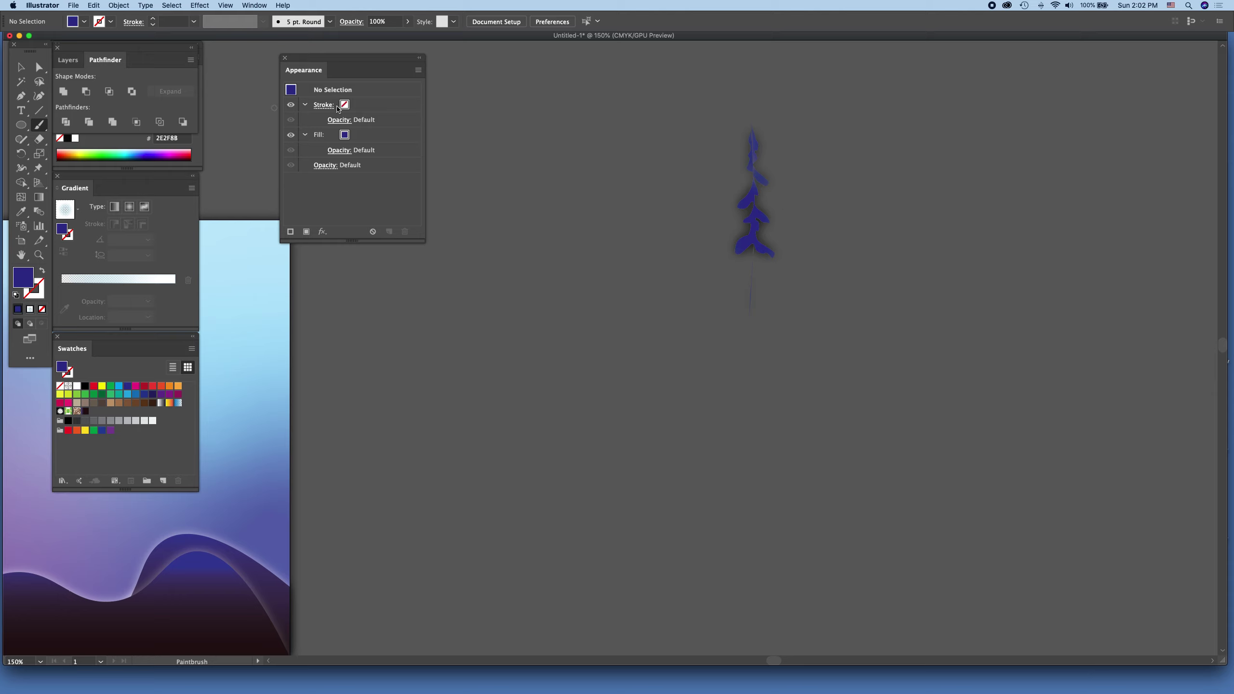
click(323, 105)
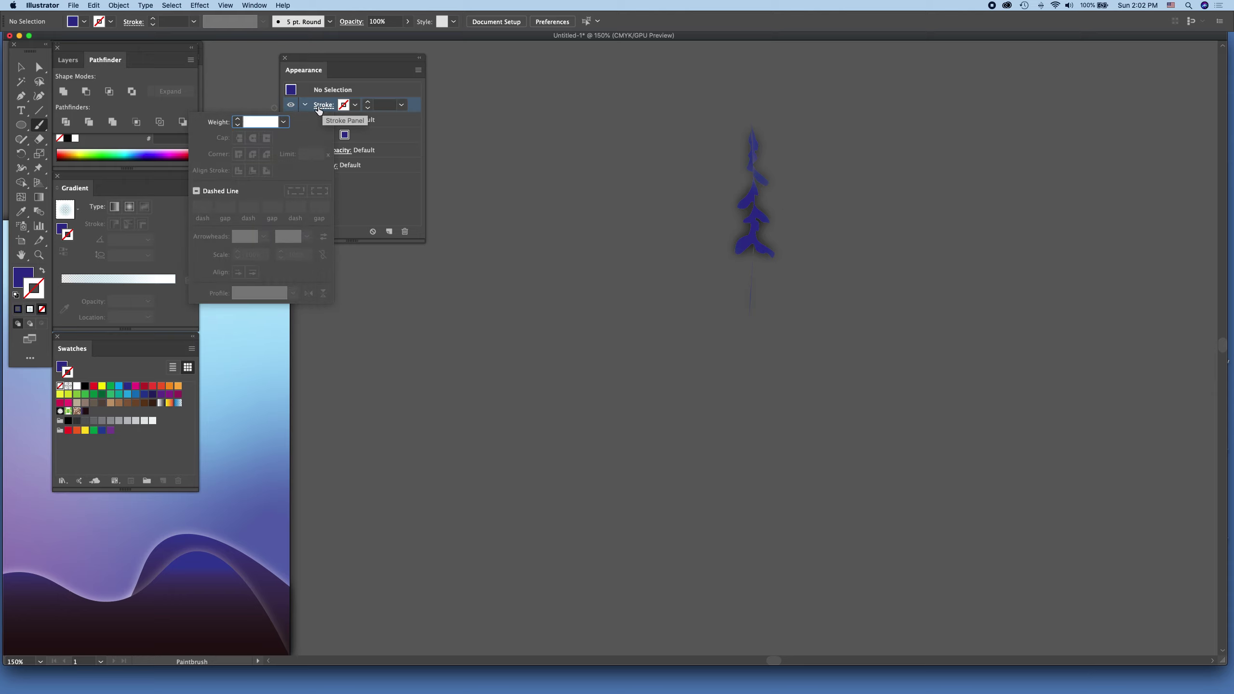
click(284, 122)
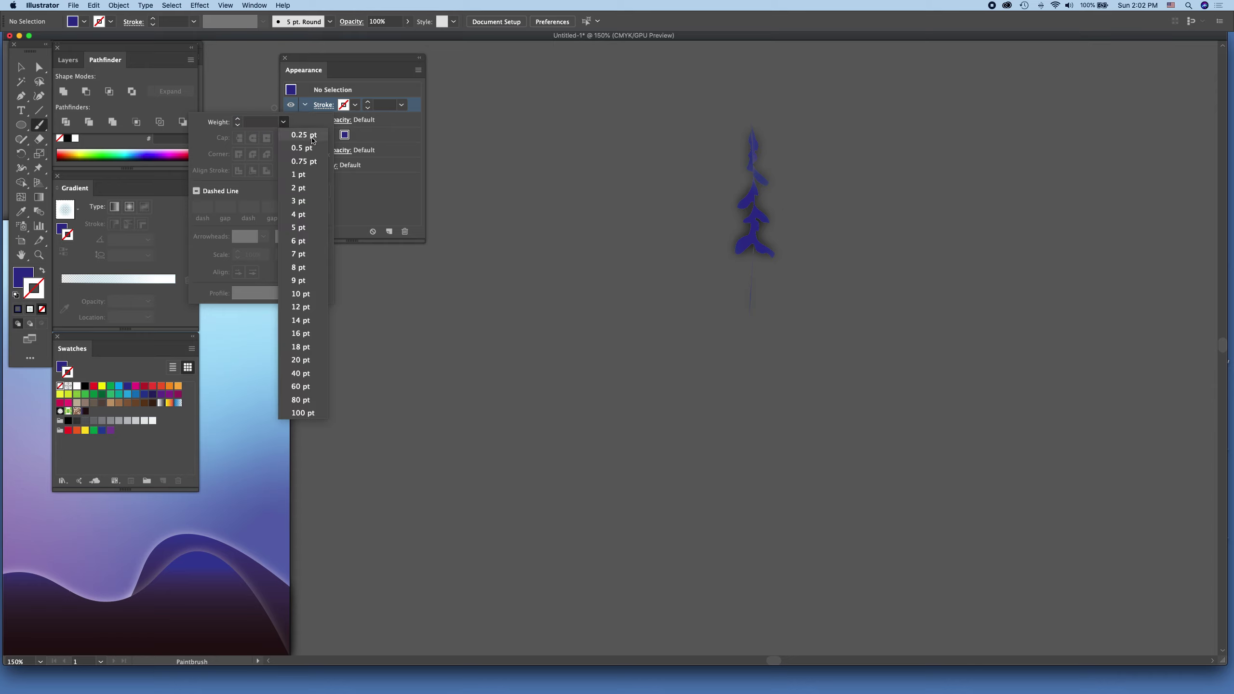
click(310, 136)
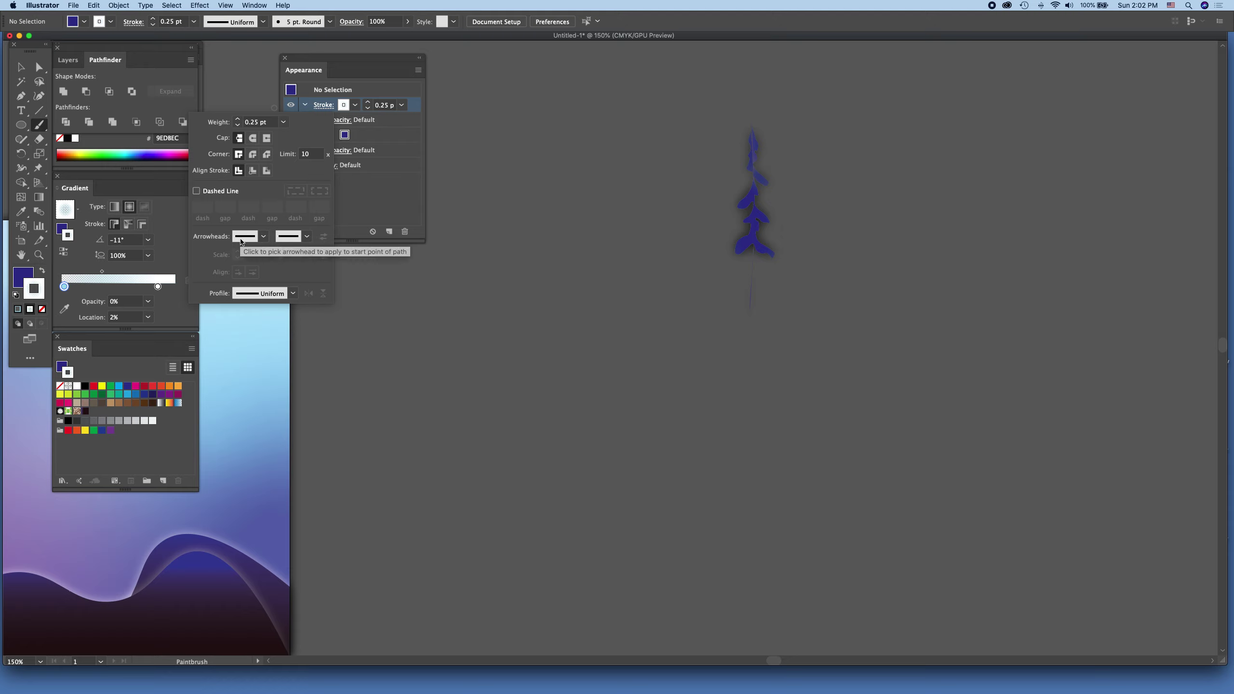
click(241, 294)
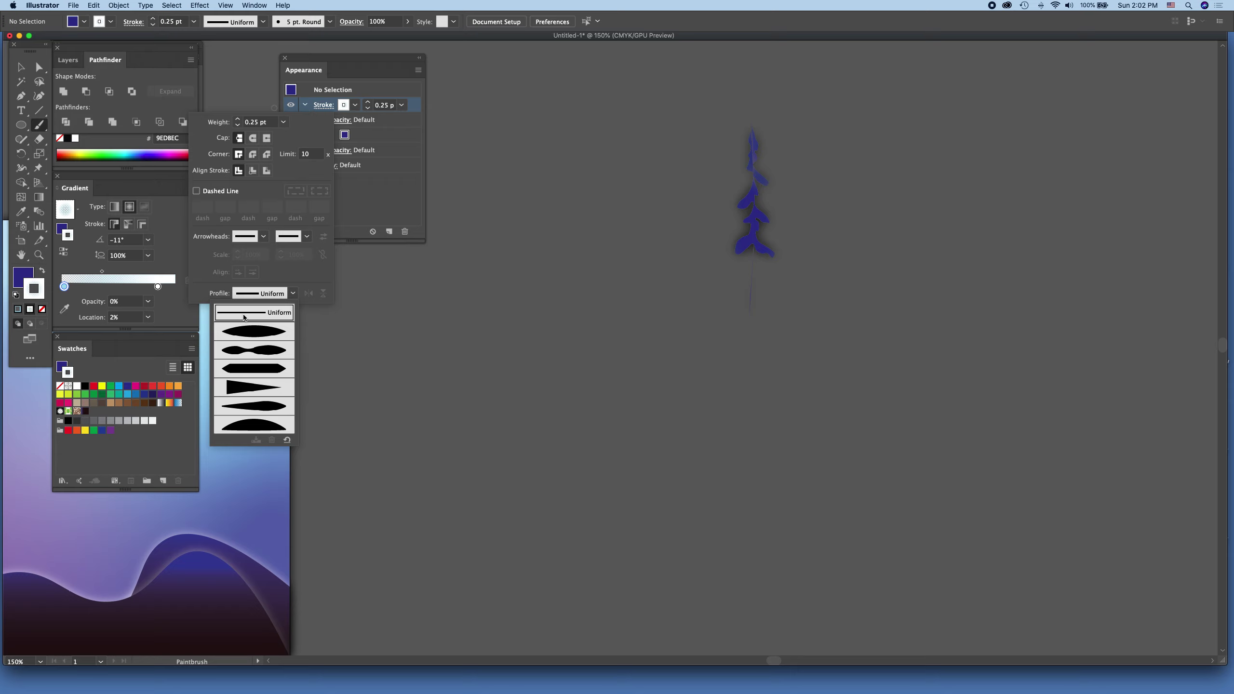
click(570, 119)
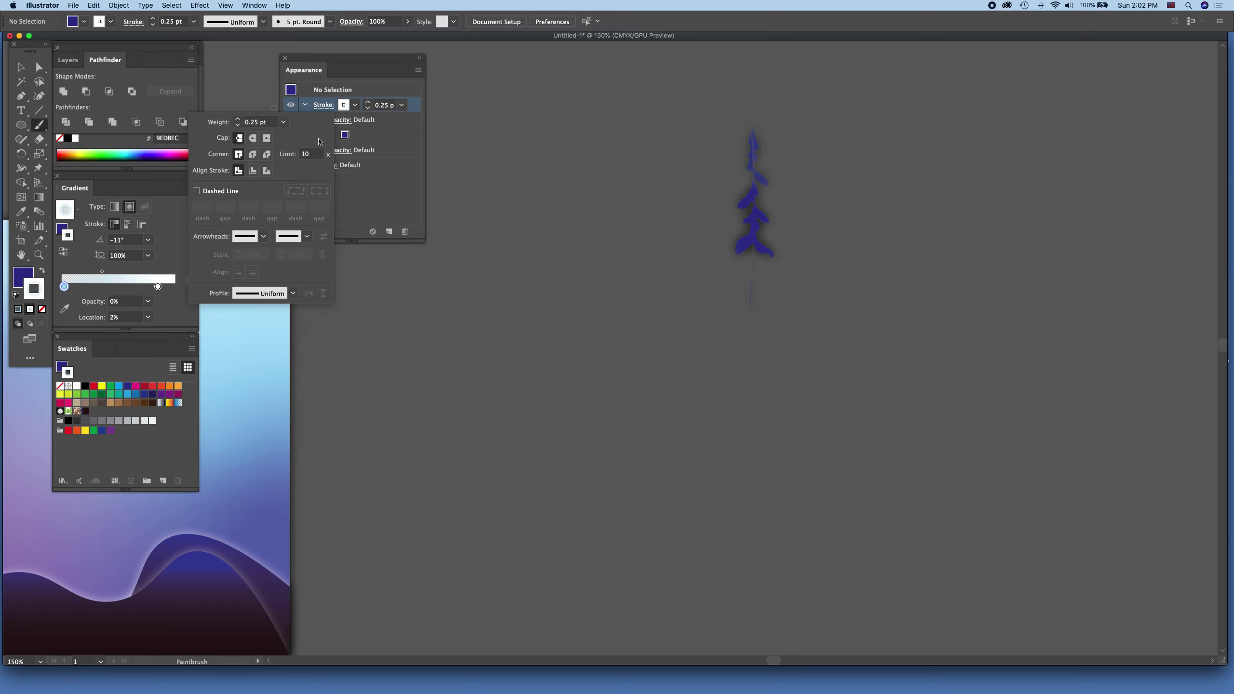
Paint a short hooked stroke left of the tree, then use the Basic brush at 0.25 pt.
drag(537, 129, 516, 163)
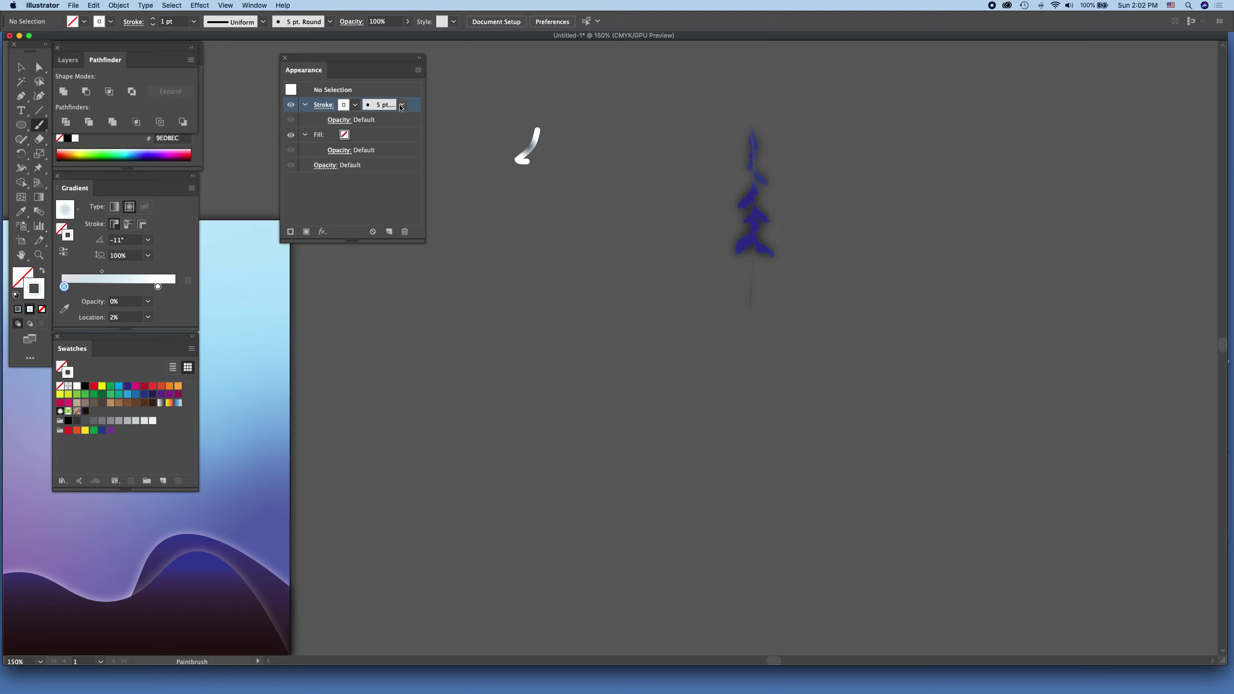
click(403, 105)
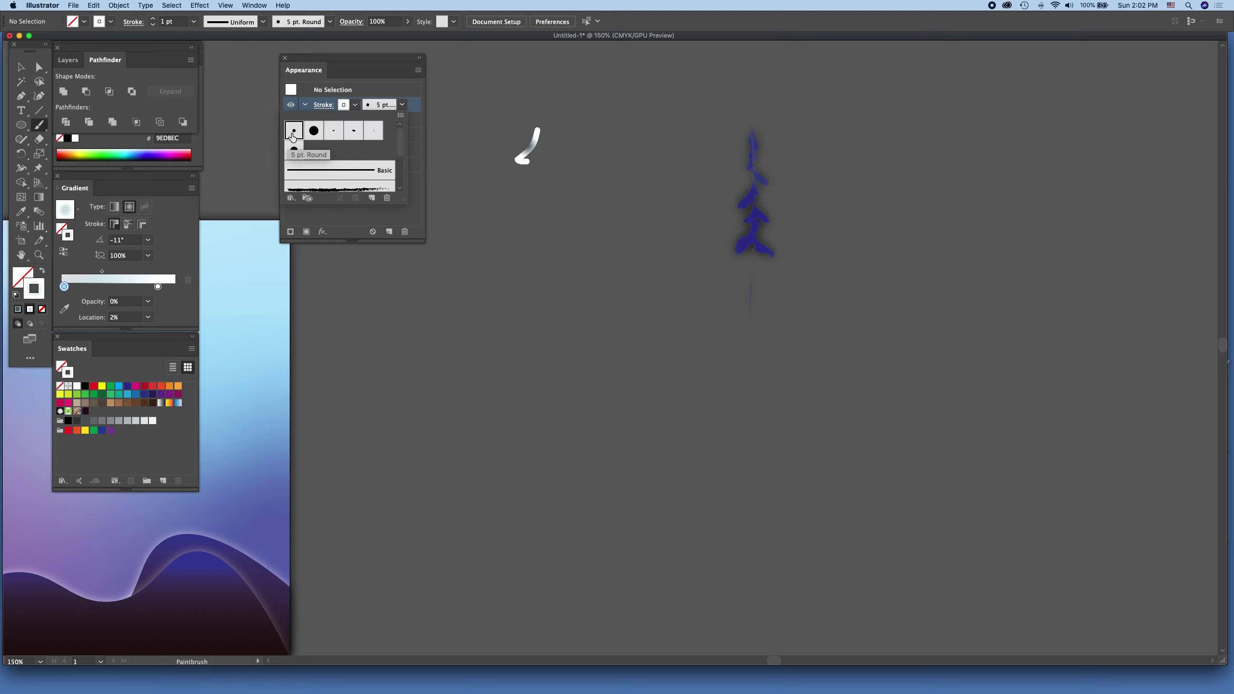
click(340, 170)
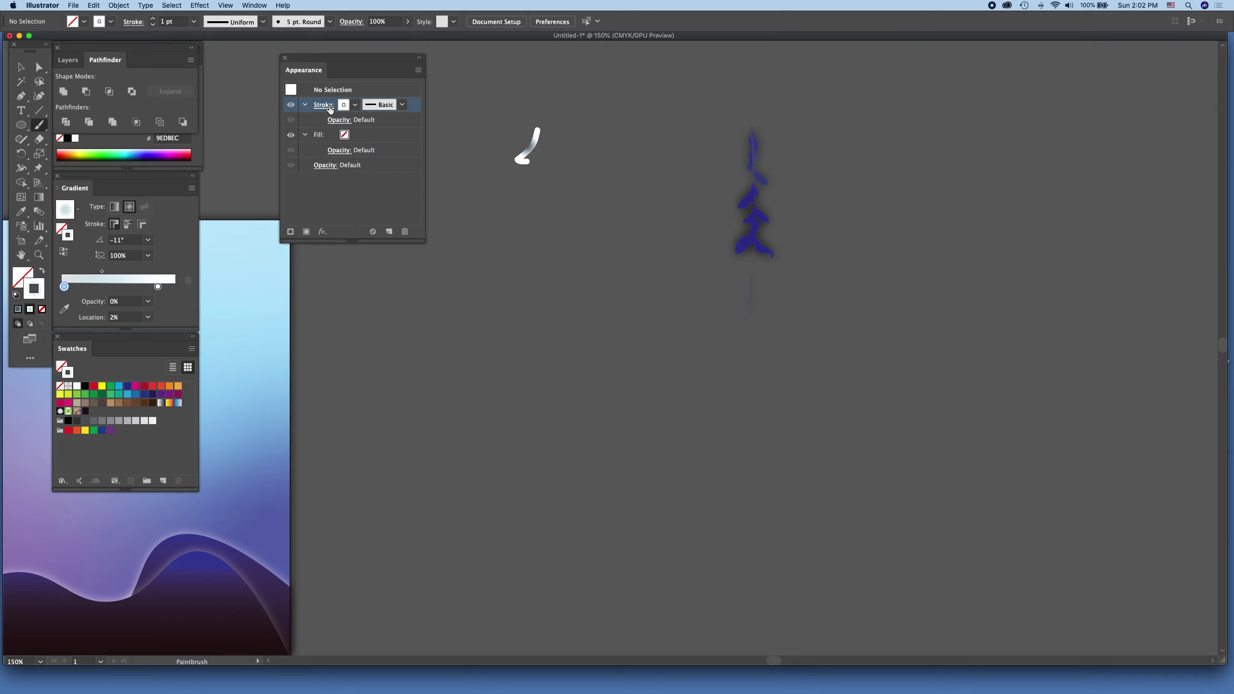
click(324, 105)
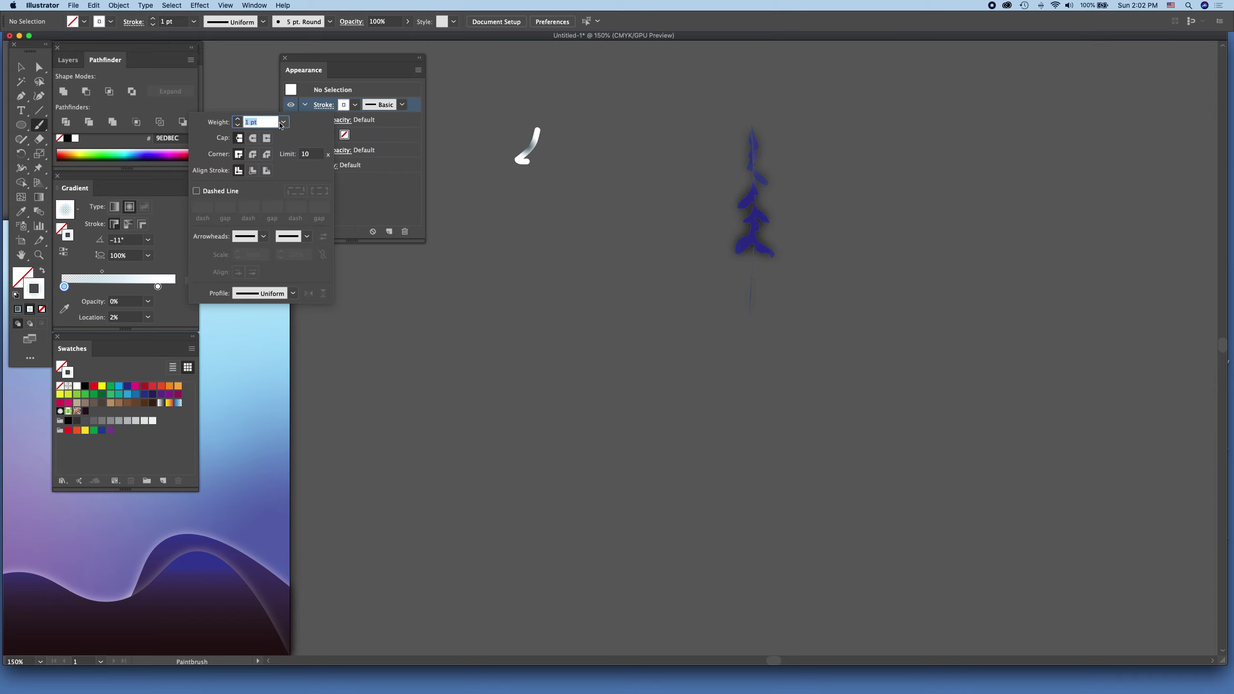
click(282, 122)
click(291, 130)
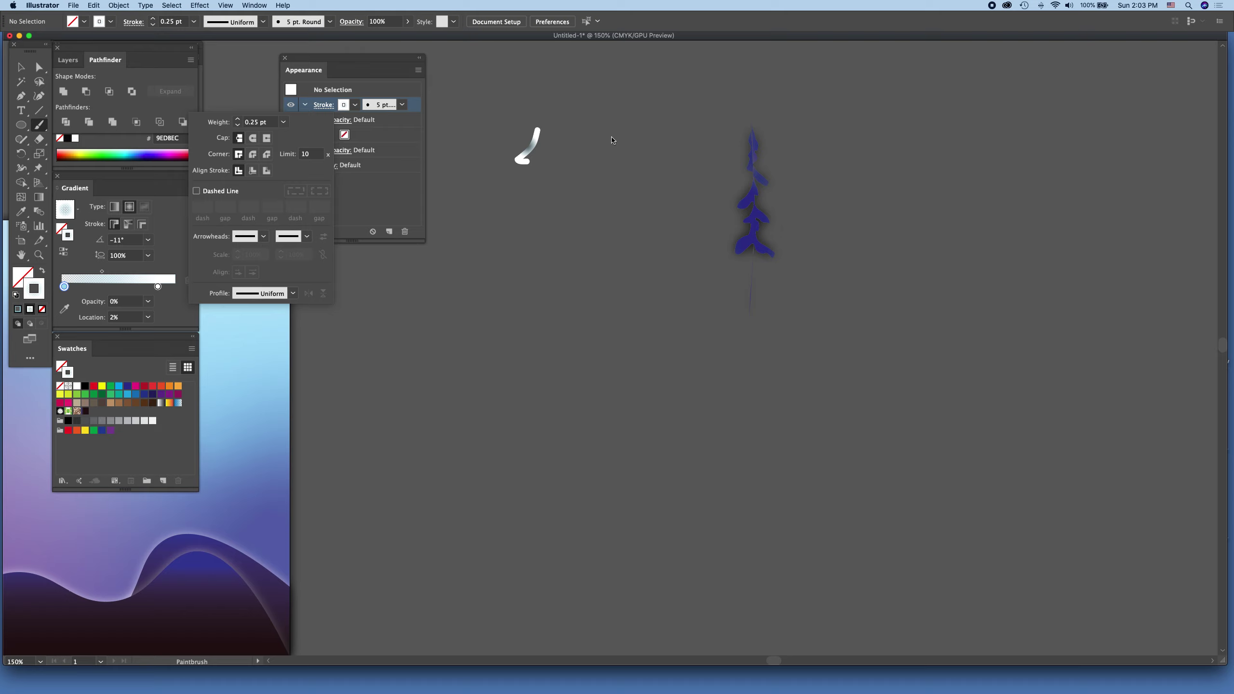
Paint a second hooked stroke to the right and reset the stroke weight to 0.25 pt.
click(611, 140)
mouse_move(596, 155)
mouse_down()
mouse_move(579, 184)
mouse_move(594, 190)
mouse_up()
click(324, 106)
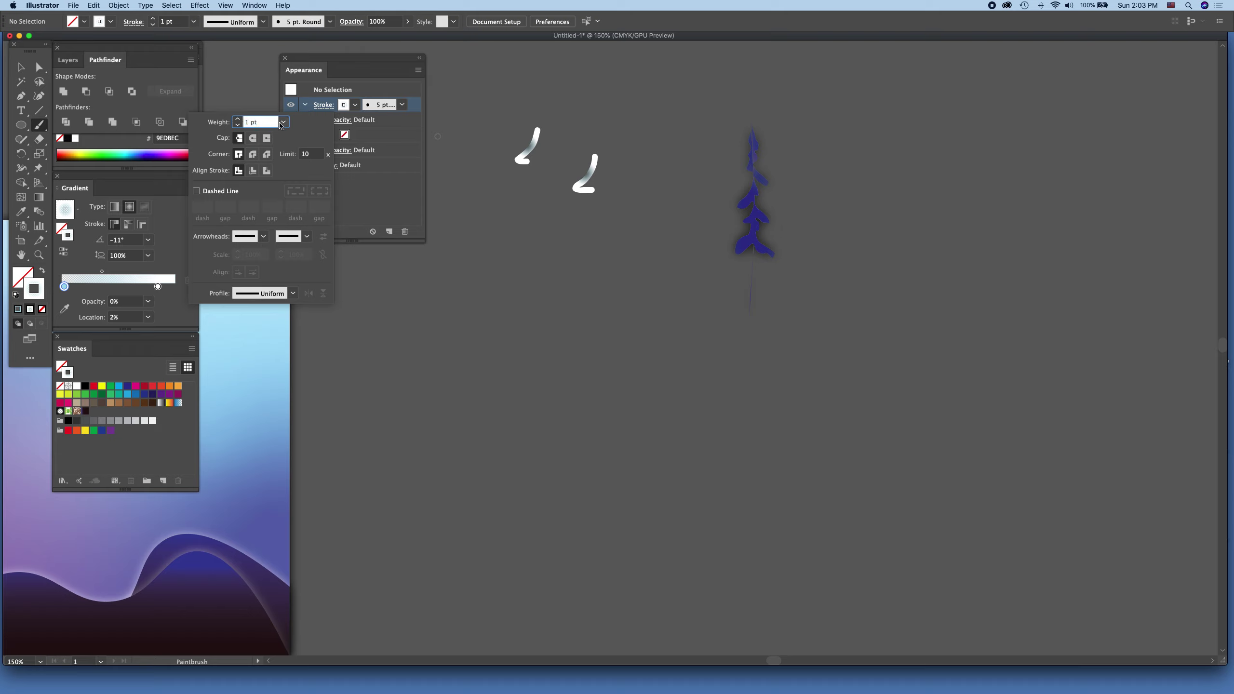
click(283, 121)
click(293, 135)
Paint a thin hook below the first and a long squiggly line below the second.
click(270, 124)
click(284, 123)
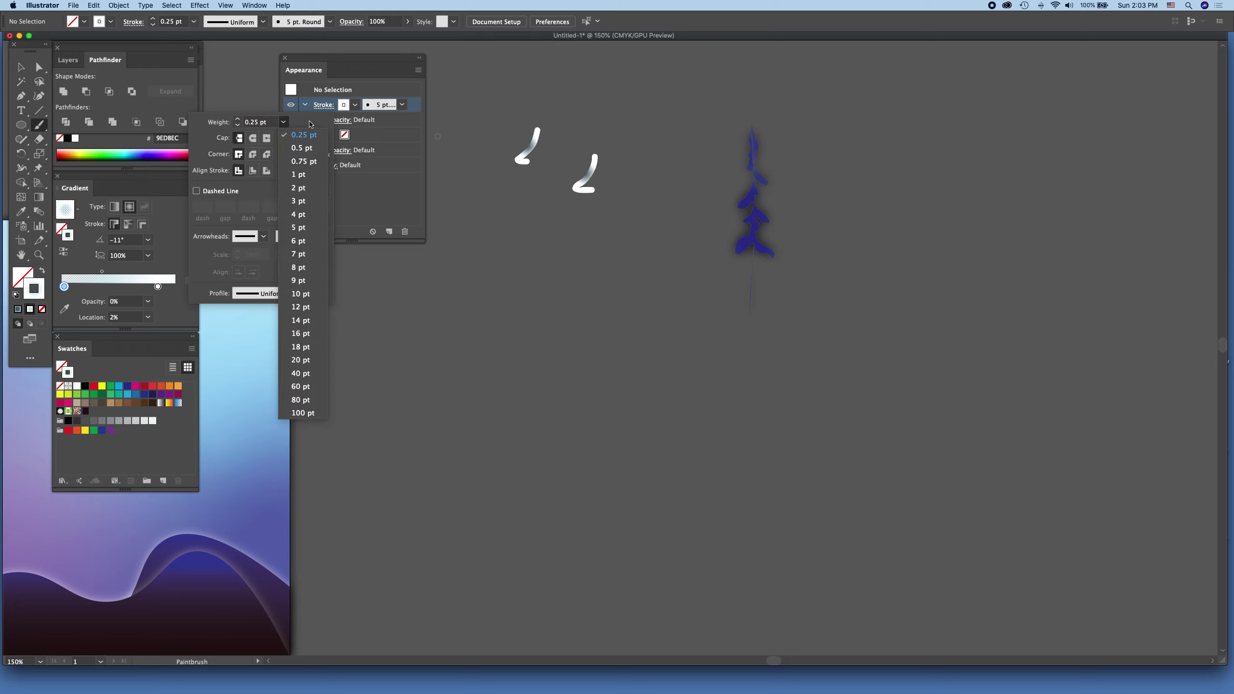
click(500, 208)
drag(519, 203, 514, 239)
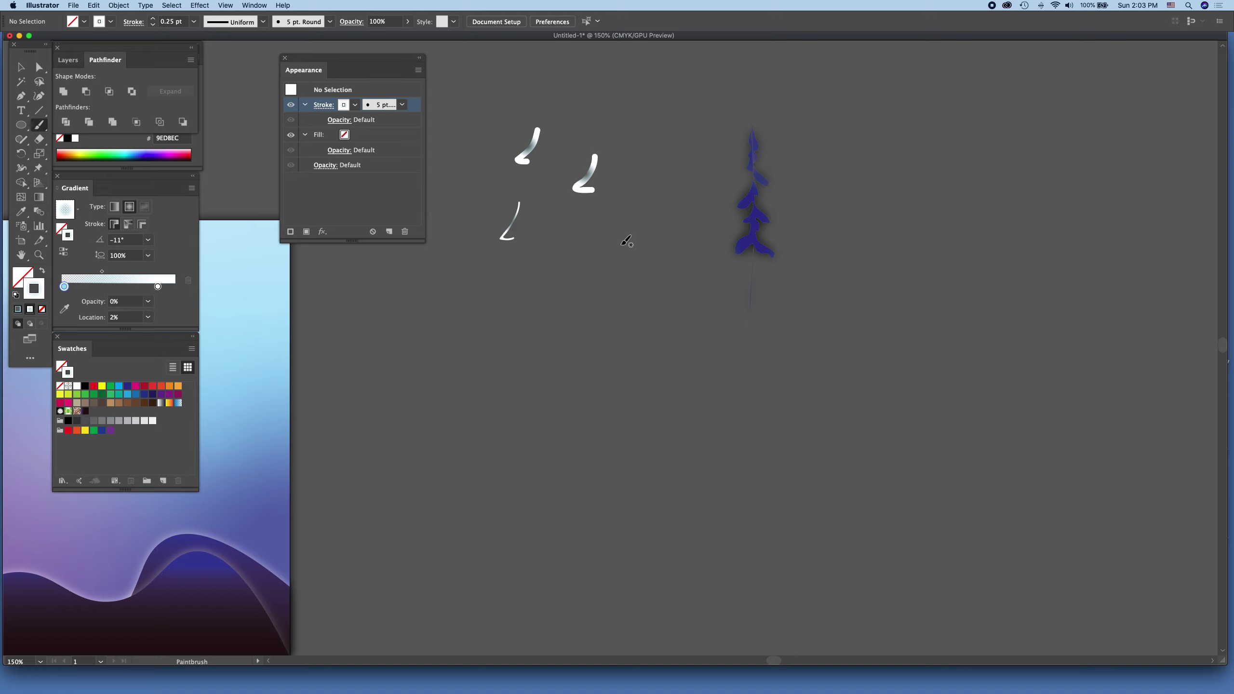
click(598, 242)
mouse_move(597, 241)
mouse_down()
mouse_move(595, 269)
mouse_move(638, 344)
mouse_move(636, 437)
mouse_up()
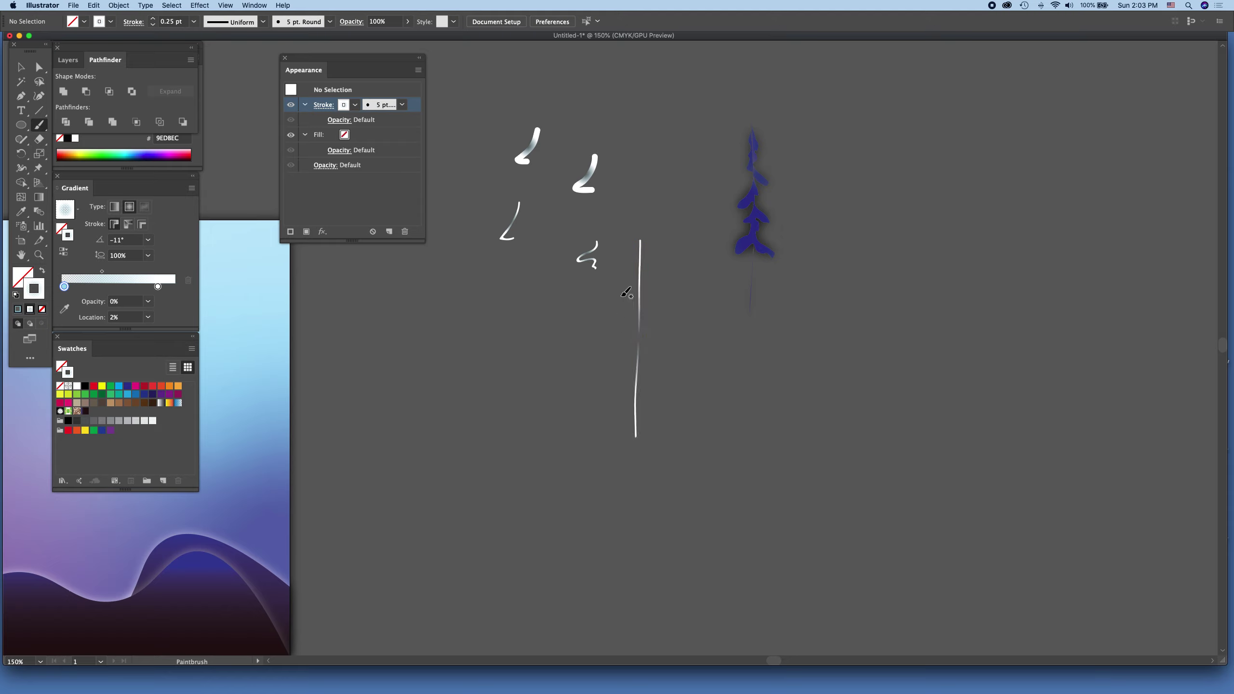
Paint white strokes at the top of the trunk line and further down it.
mouse_move(640, 238)
mouse_down()
mouse_move(622, 296)
mouse_move(632, 280)
mouse_move(615, 285)
mouse_move(635, 308)
mouse_move(598, 335)
mouse_move(638, 323)
mouse_move(613, 327)
mouse_move(631, 325)
mouse_move(605, 346)
mouse_move(651, 355)
mouse_move(638, 353)
mouse_move(656, 342)
mouse_move(642, 313)
mouse_move(661, 323)
mouse_move(626, 292)
mouse_move(646, 277)
mouse_move(634, 282)
mouse_move(661, 288)
mouse_move(631, 272)
mouse_move(653, 275)
mouse_move(641, 243)
mouse_move(636, 254)
mouse_move(659, 261)
mouse_move(638, 238)
mouse_up()
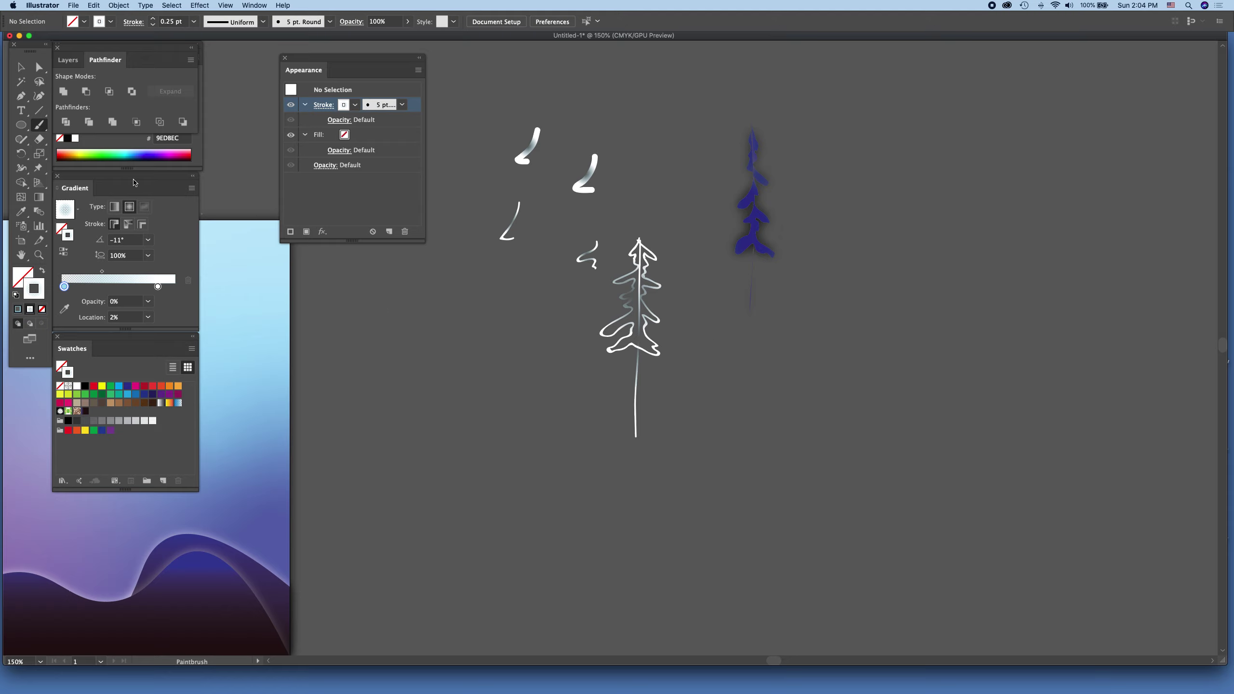
drag(636, 349, 636, 385)
drag(634, 396, 635, 398)
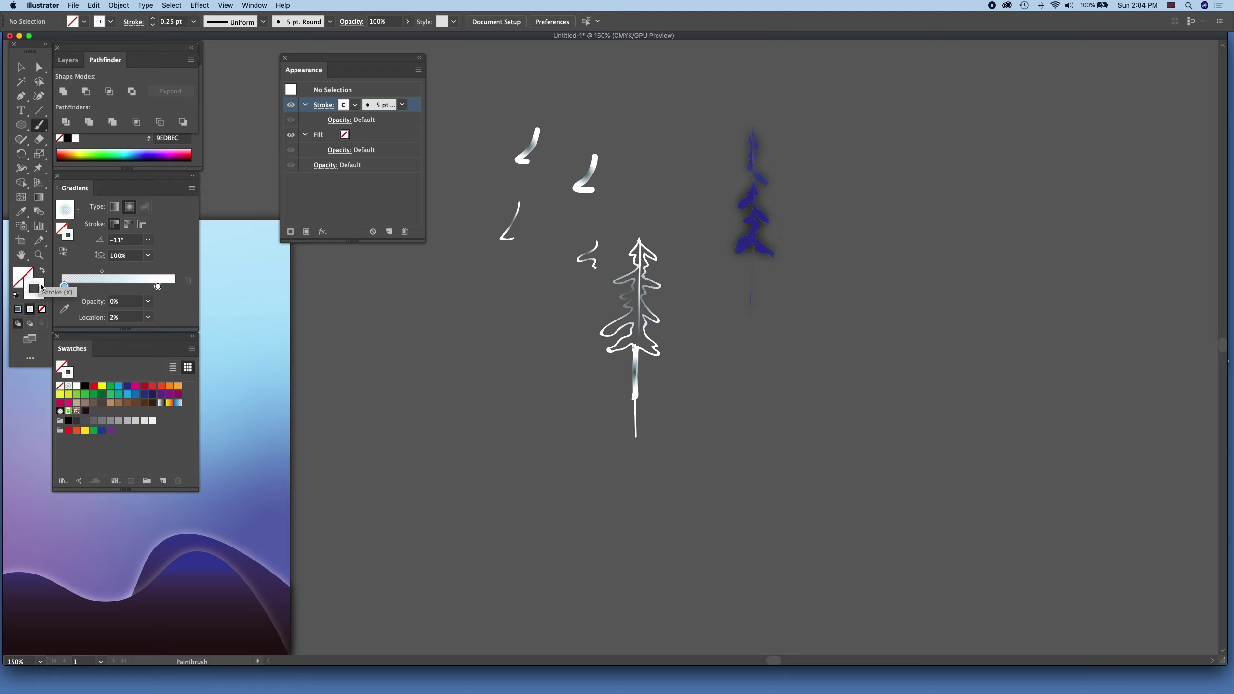
Set the stroke colour to dark blue #262262.
click(42, 310)
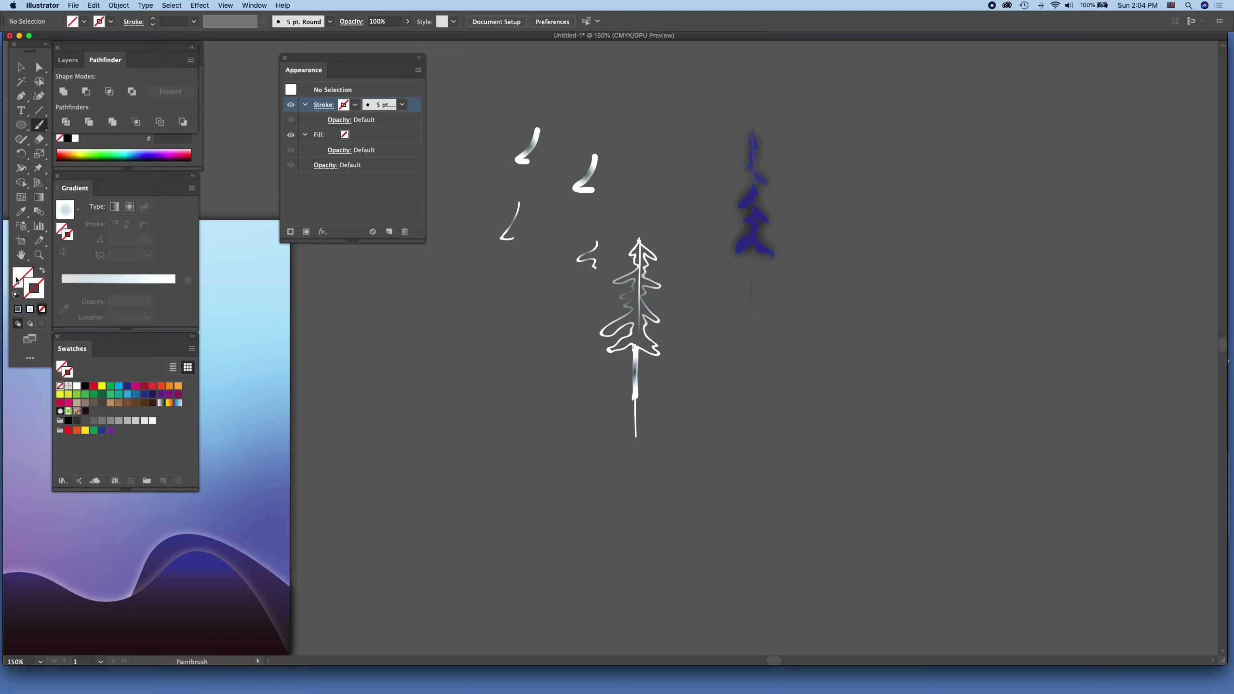
click(43, 281)
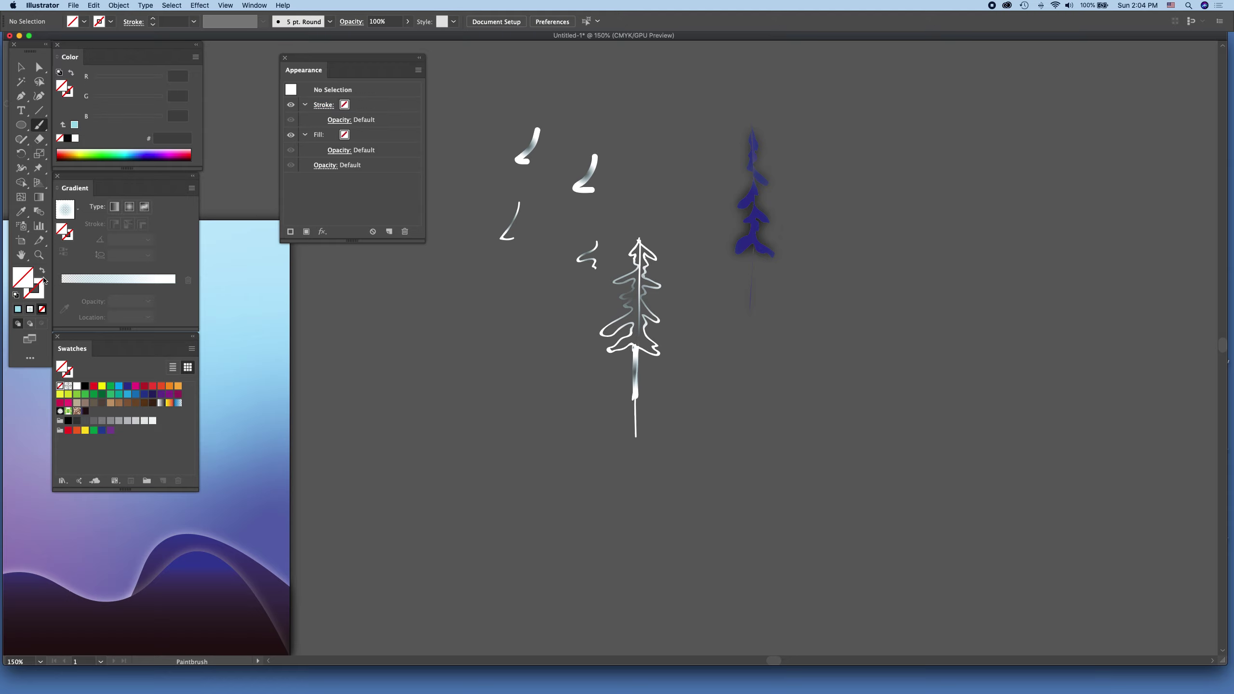
click(152, 393)
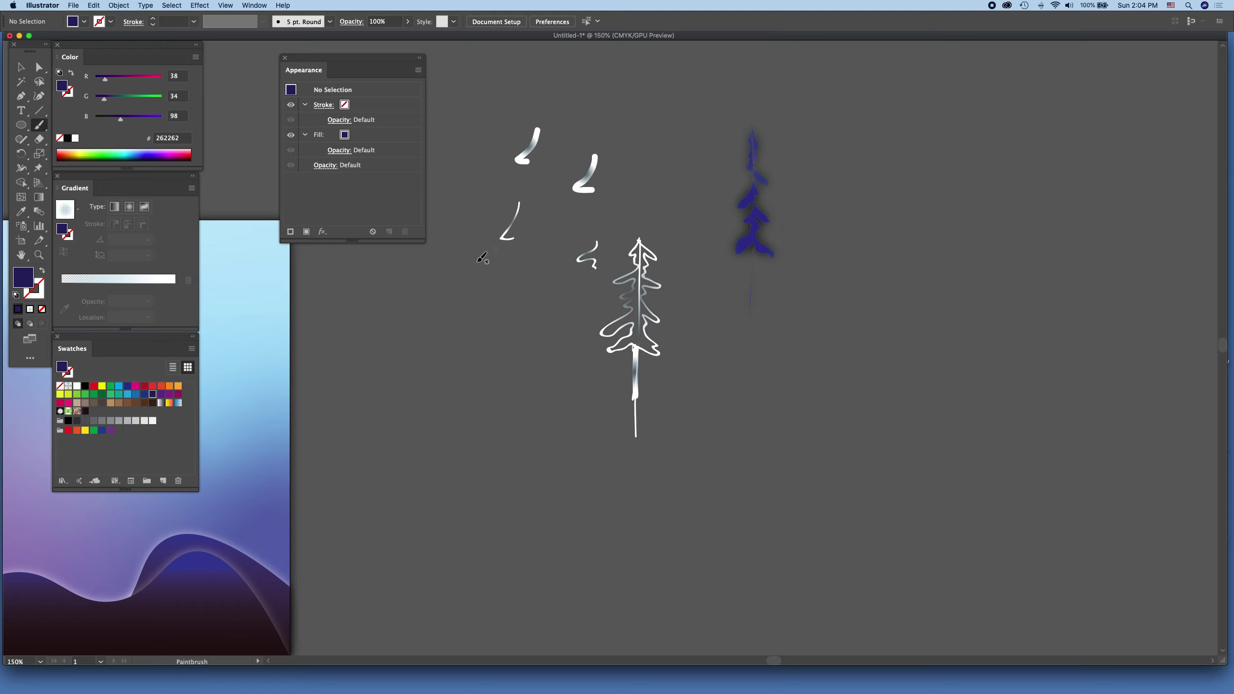
Test a dark blue stroke over the tree top, undo it, and marquee-select the tree sketch.
drag(626, 238, 669, 260)
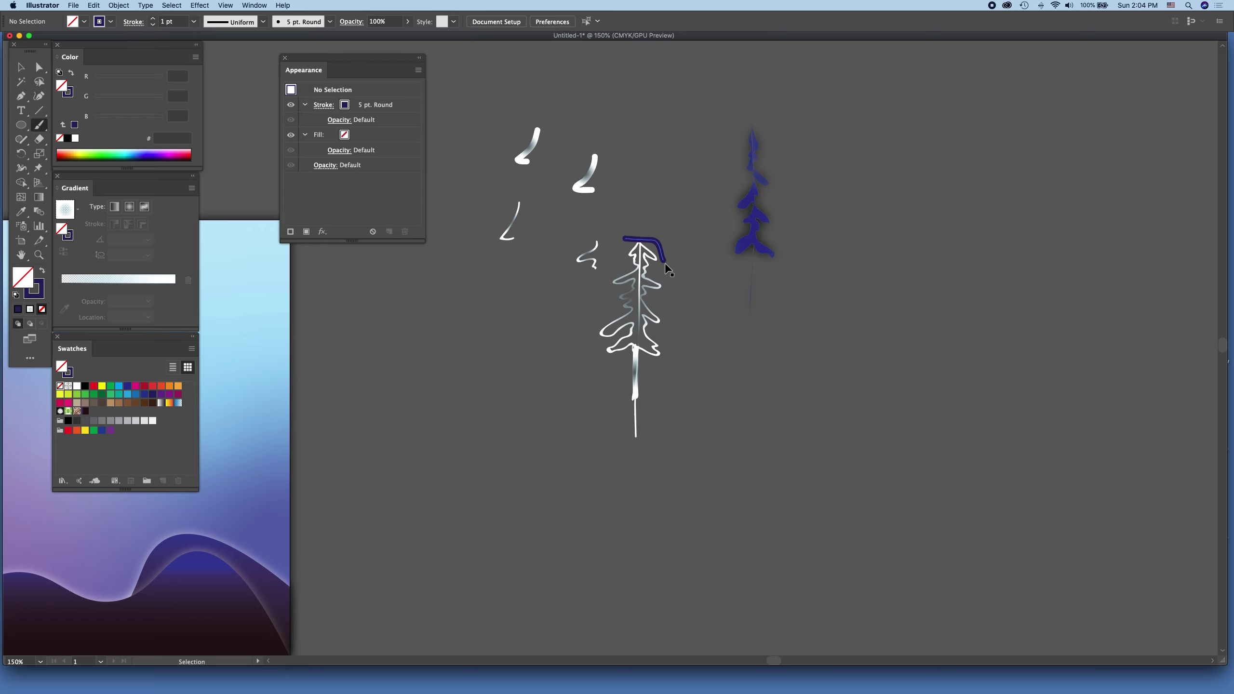
key(super+z)
click(19, 68)
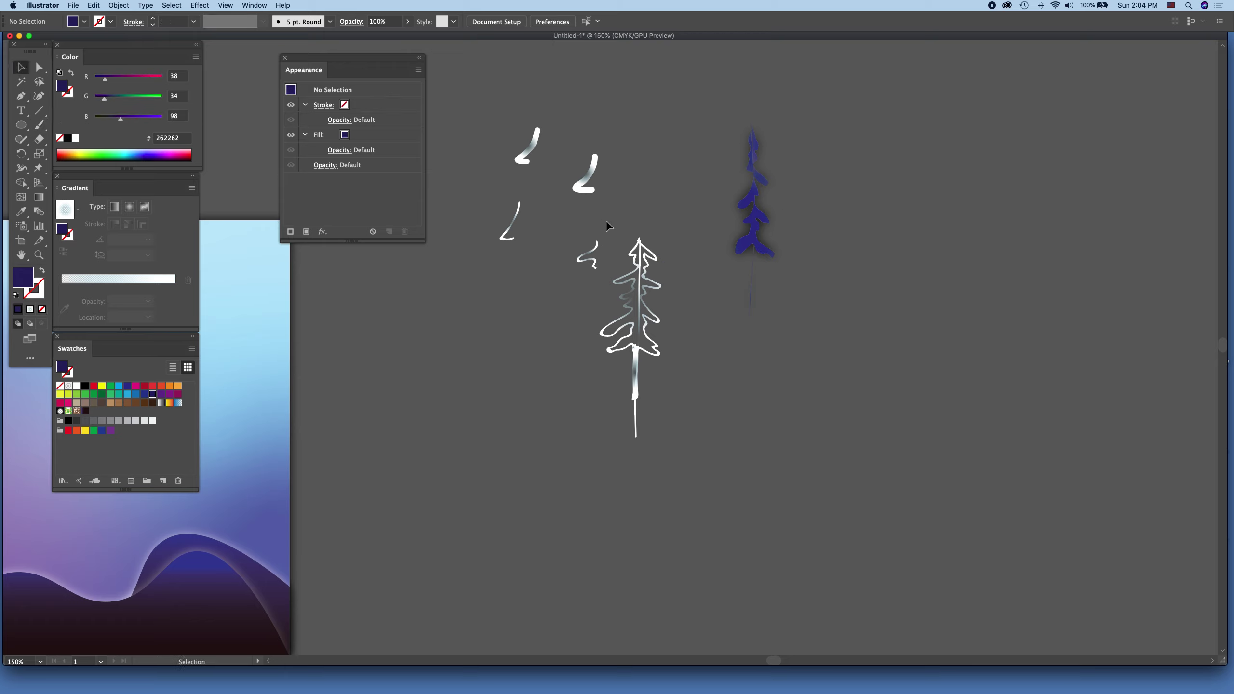
drag(655, 432, 554, 414)
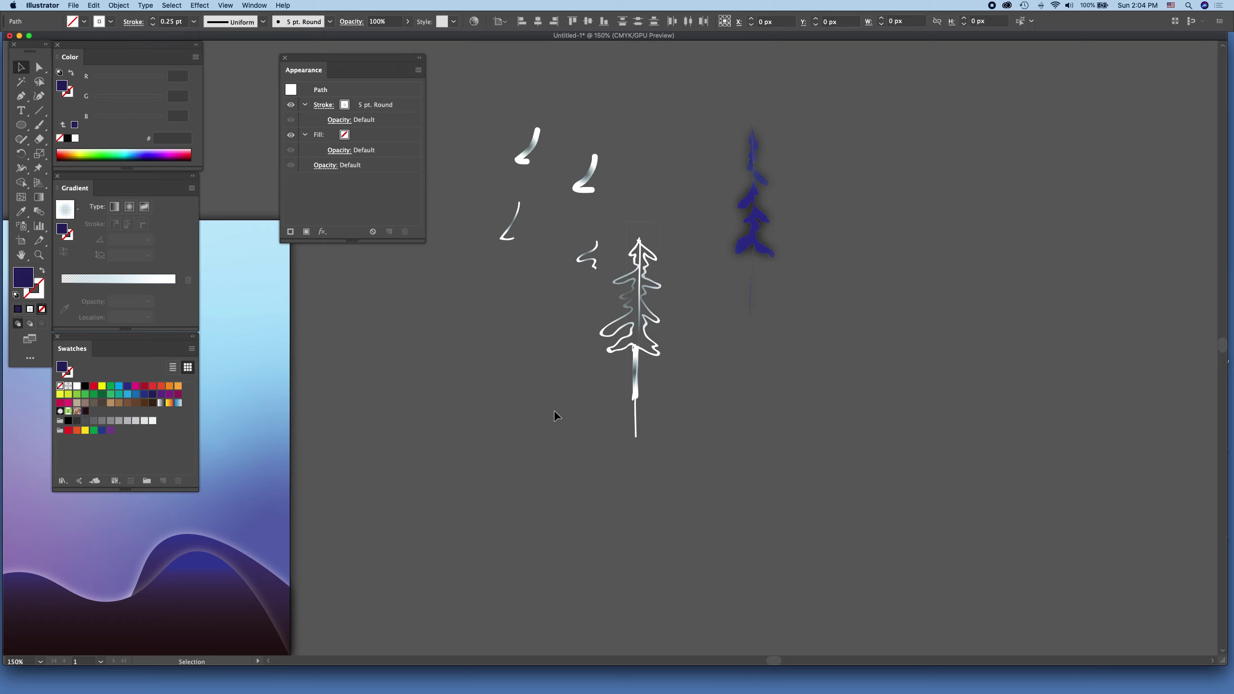
Fill the tree with dark blue, zoom in, and remove its white outline.
click(17, 310)
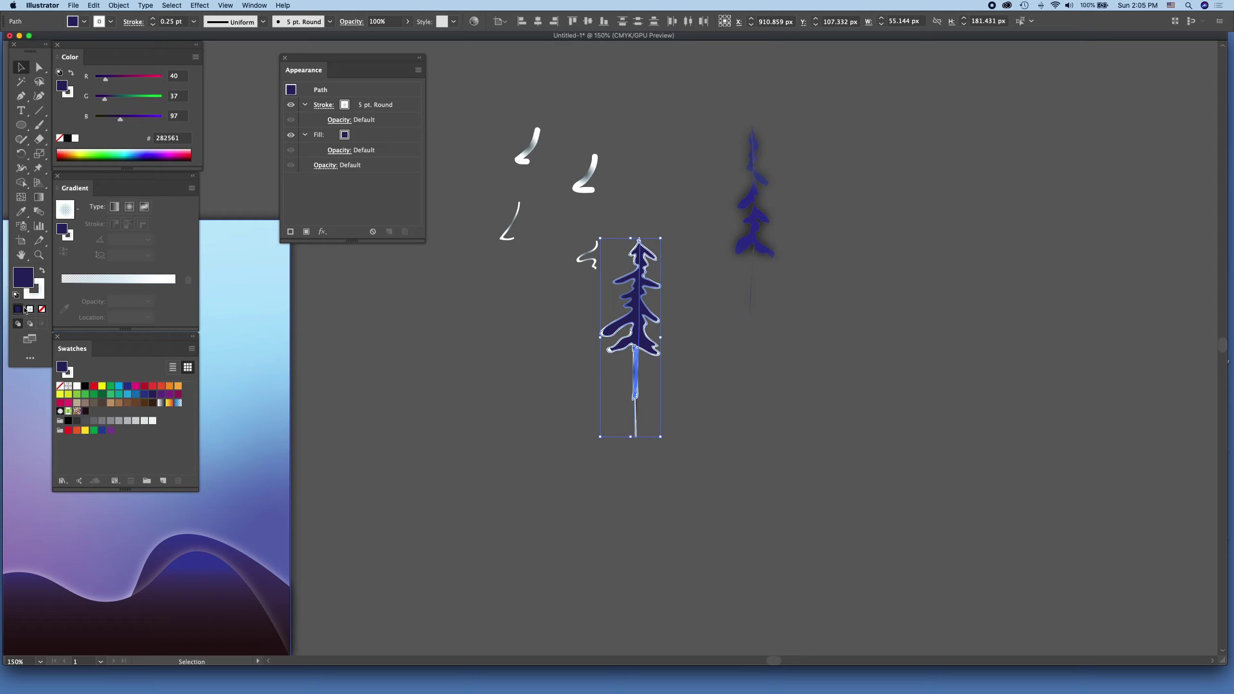
key(a)
key(super+plus)
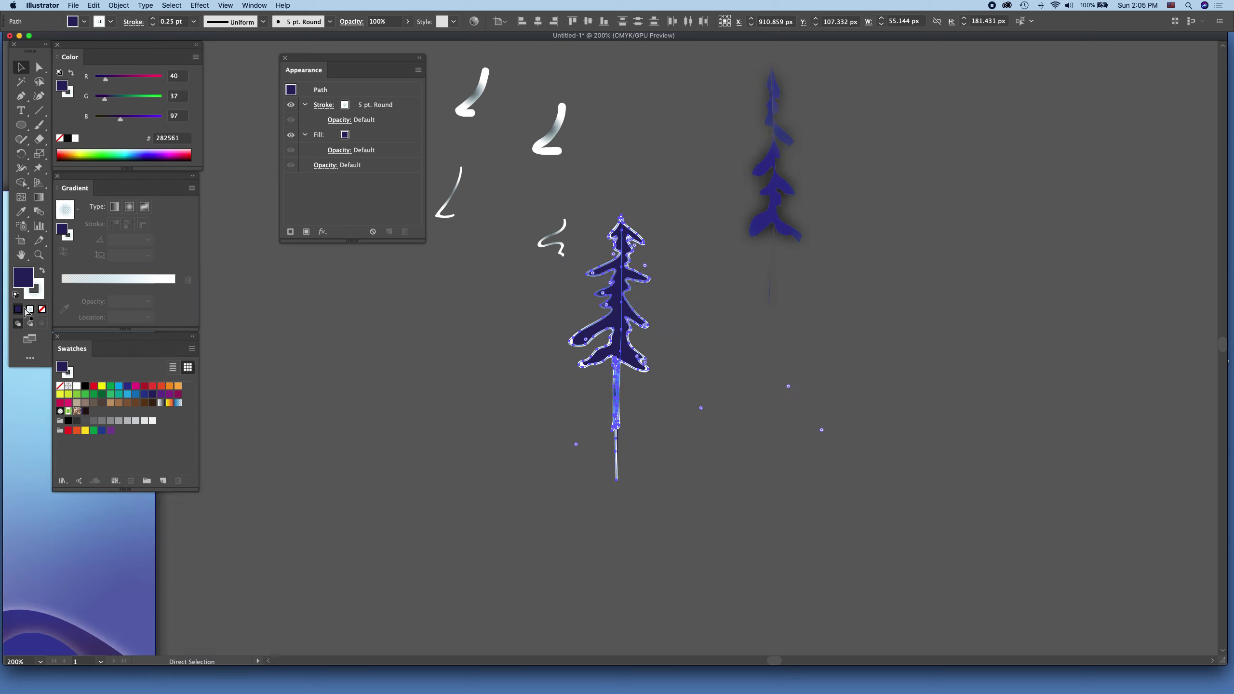
key(super+plus)
key(super+plus)
key(v)
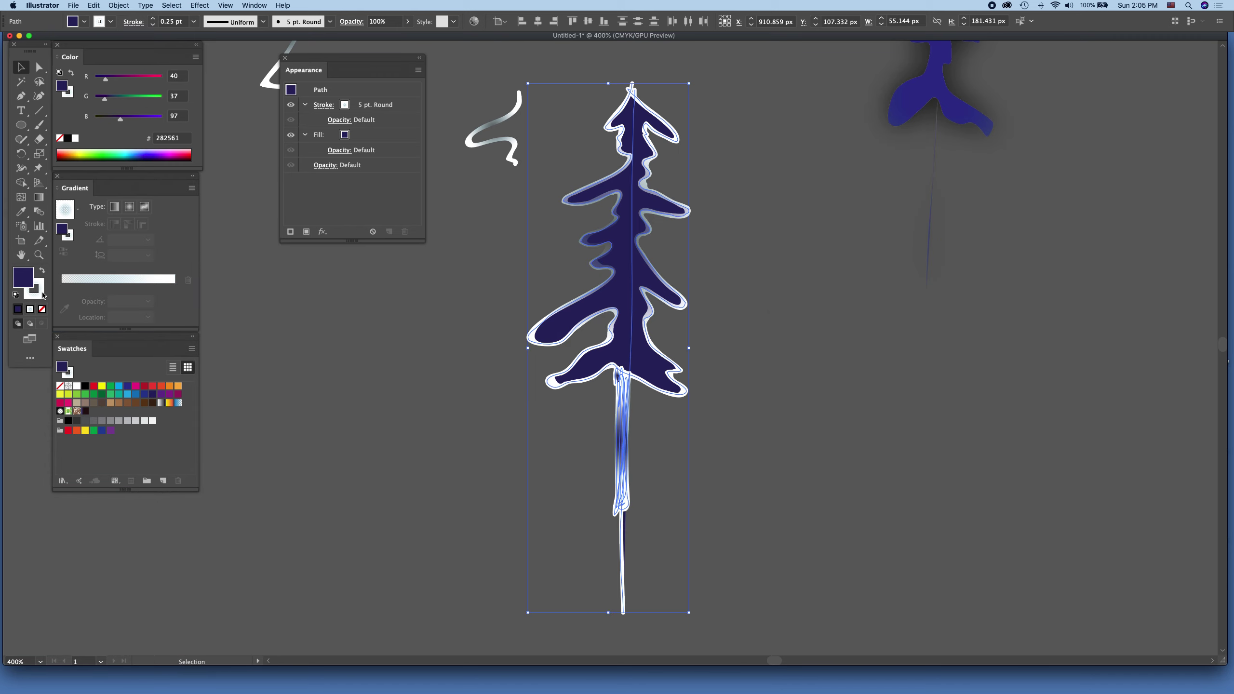
click(43, 295)
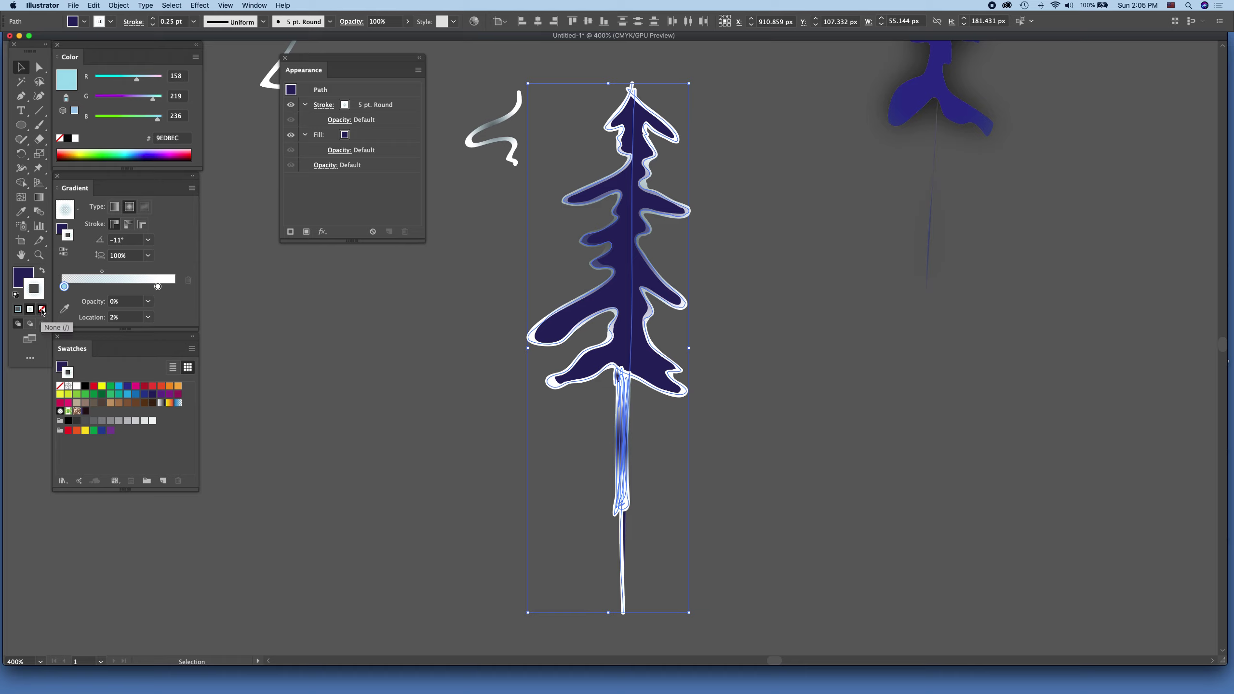
click(43, 310)
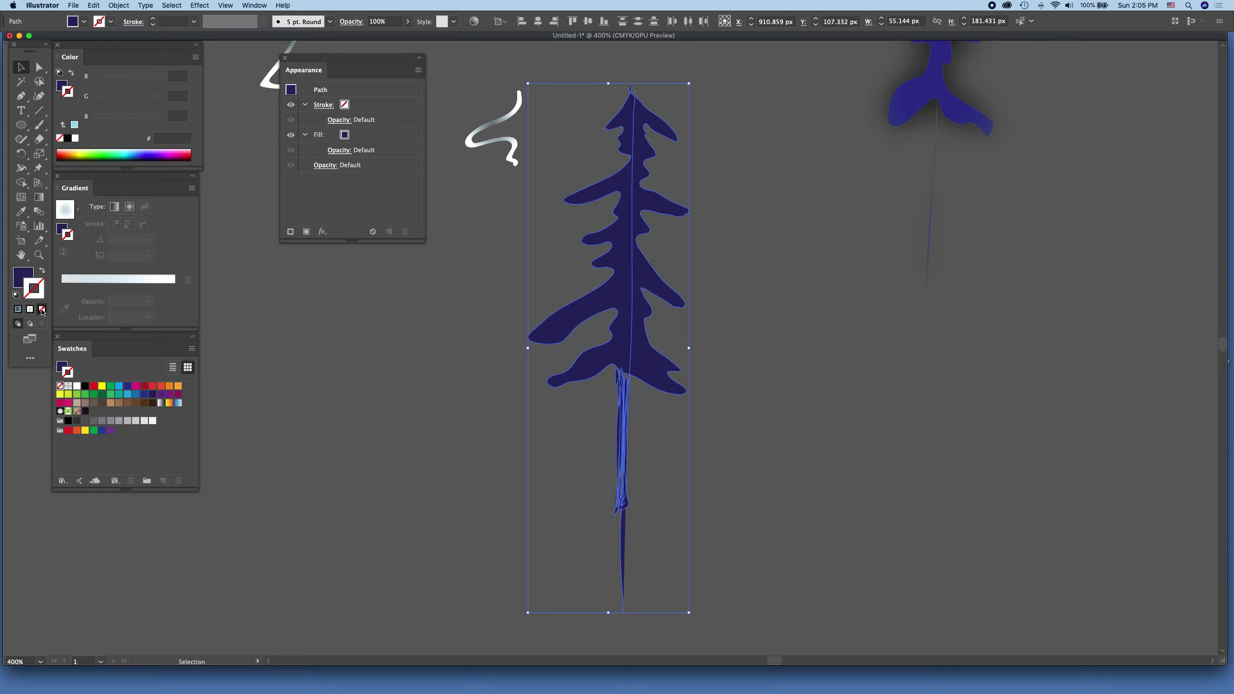
Select the stray trunk path and delete it.
click(292, 356)
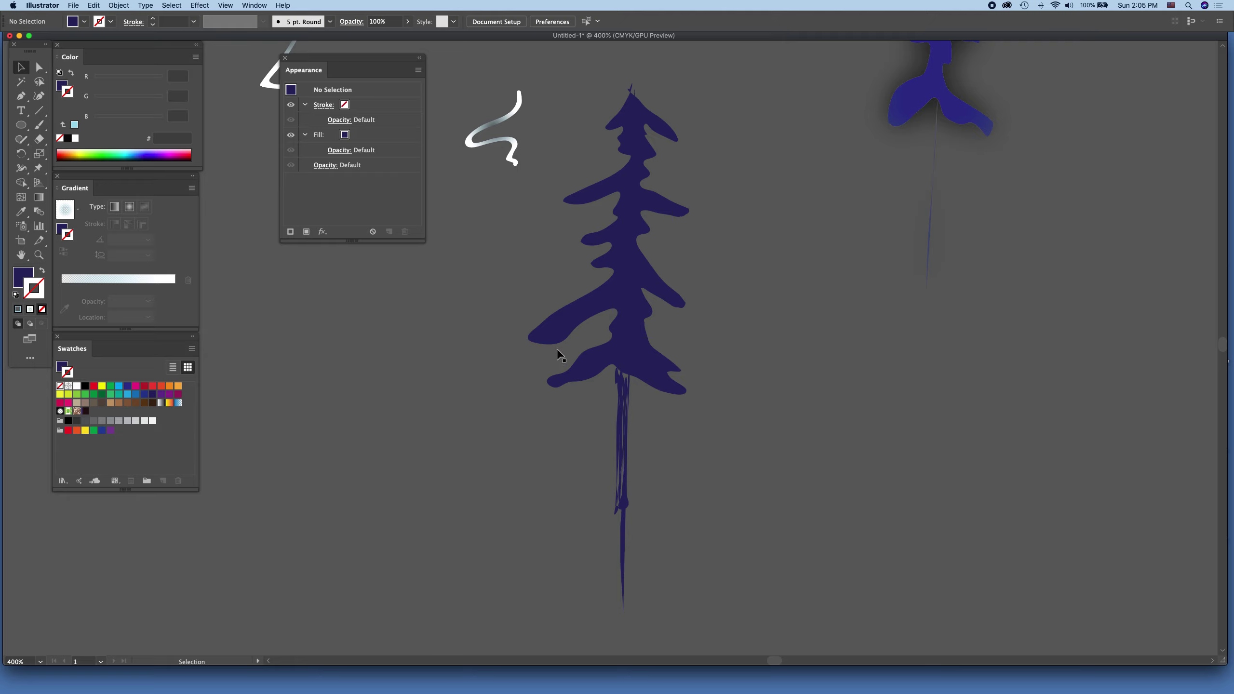
click(653, 485)
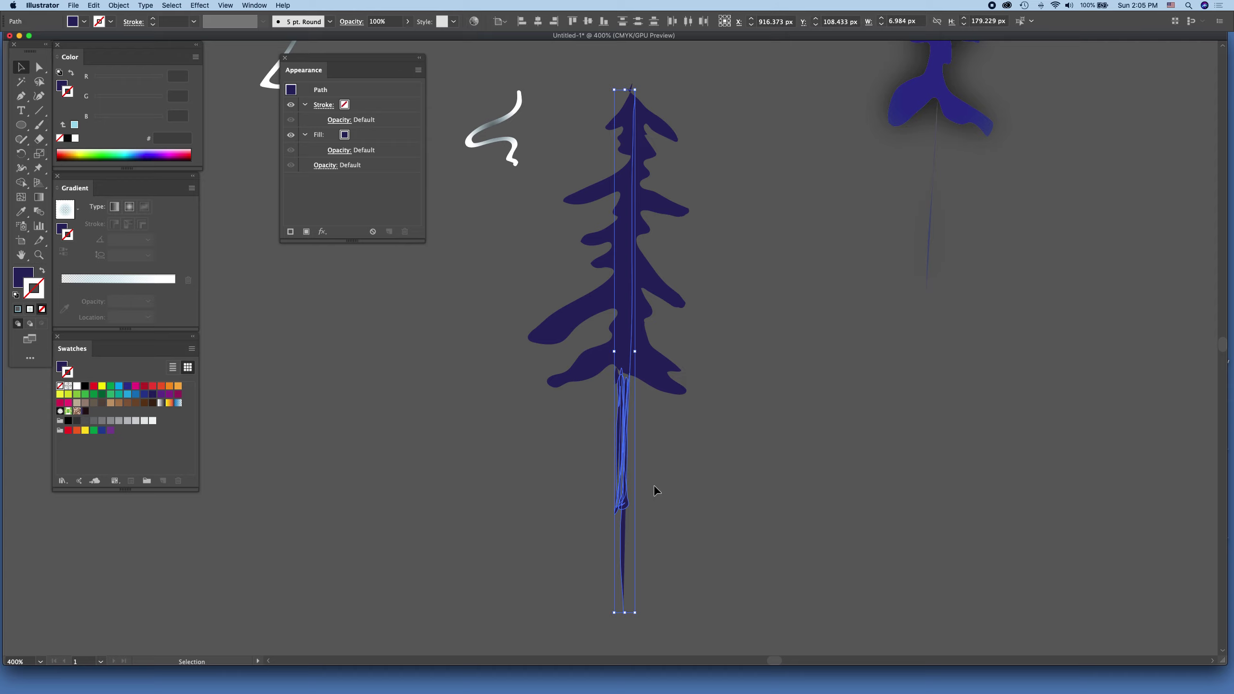
key(Delete)
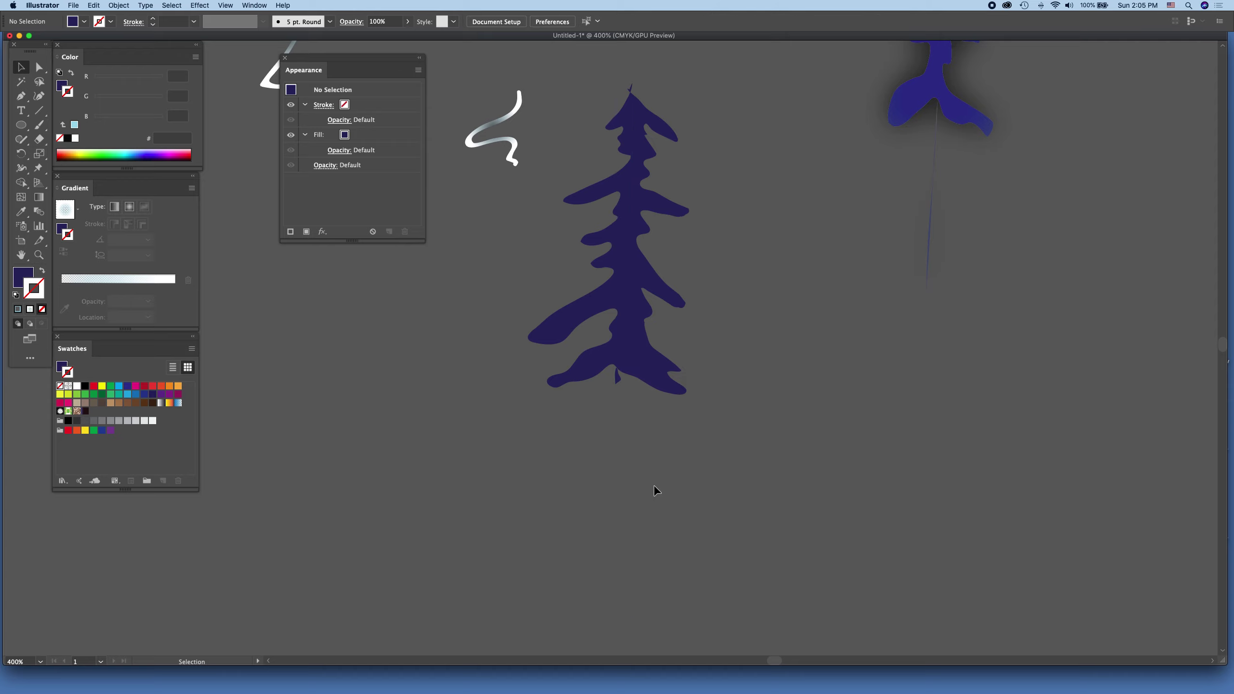
Delete the small leftover sliver at the tree's base.
click(622, 383)
key(Delete)
drag(637, 82, 643, 90)
click(644, 89)
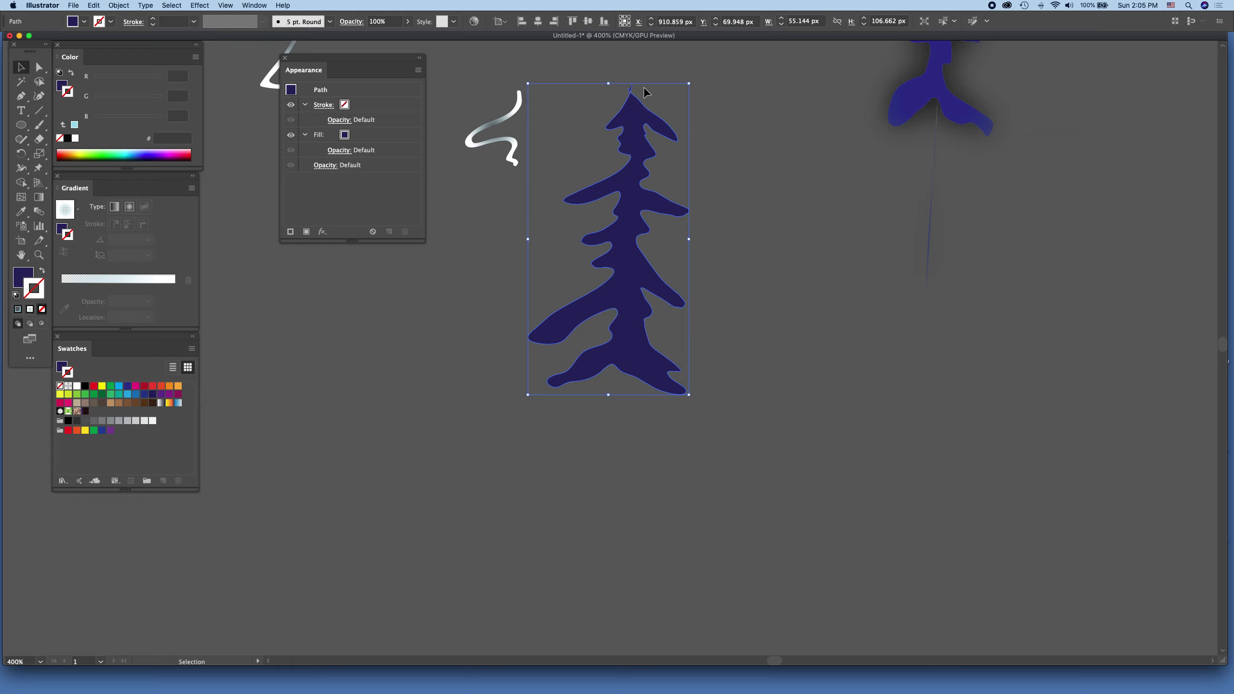
click(733, 106)
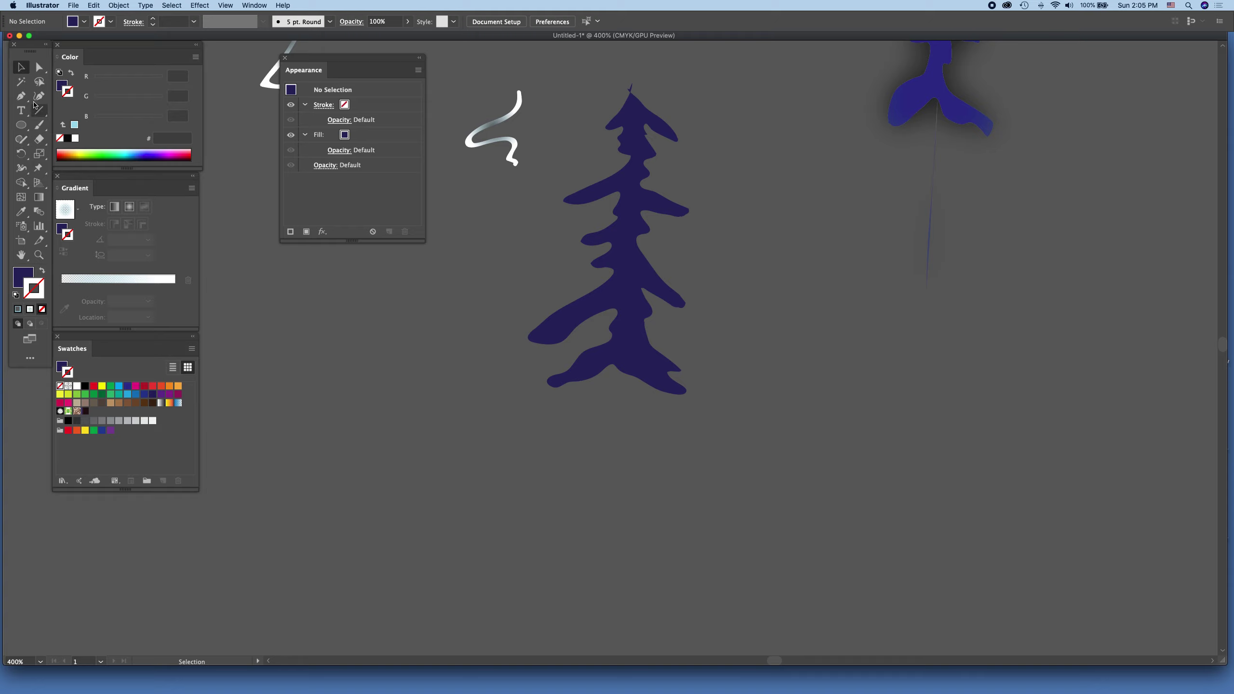
Slice the spike off the tree top with the Knife tool and delete the cut-off tip.
click(41, 141)
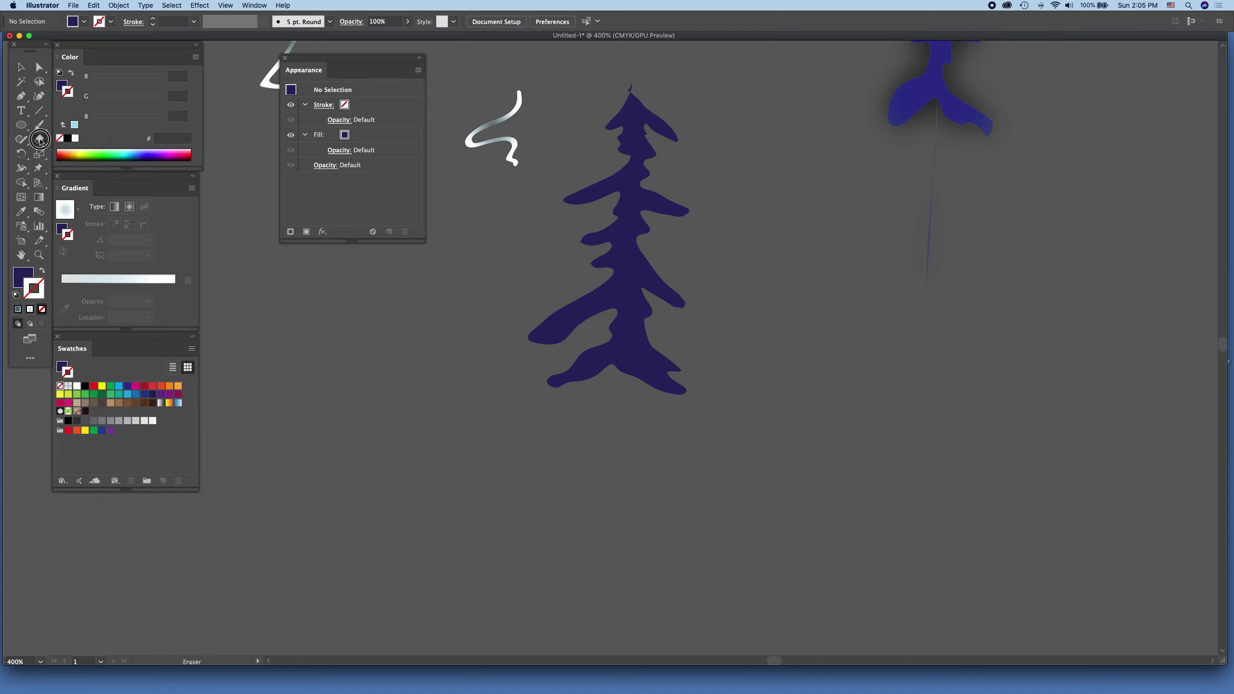
click(89, 171)
drag(630, 101, 637, 95)
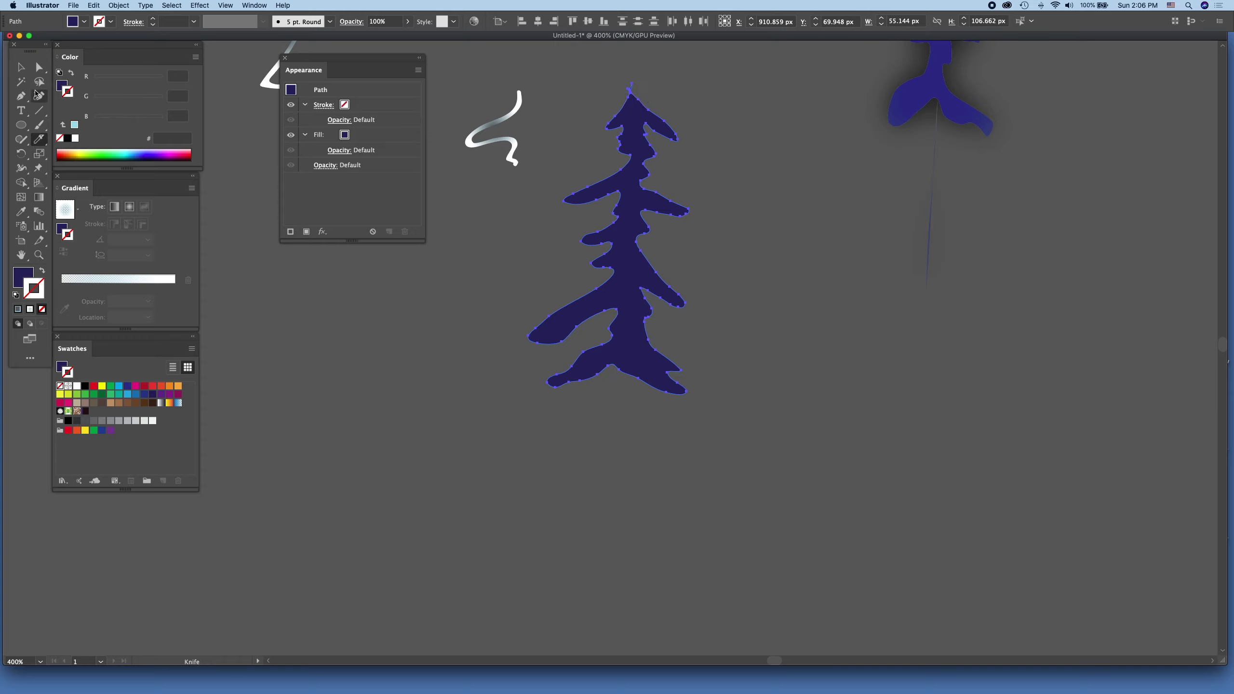
click(20, 68)
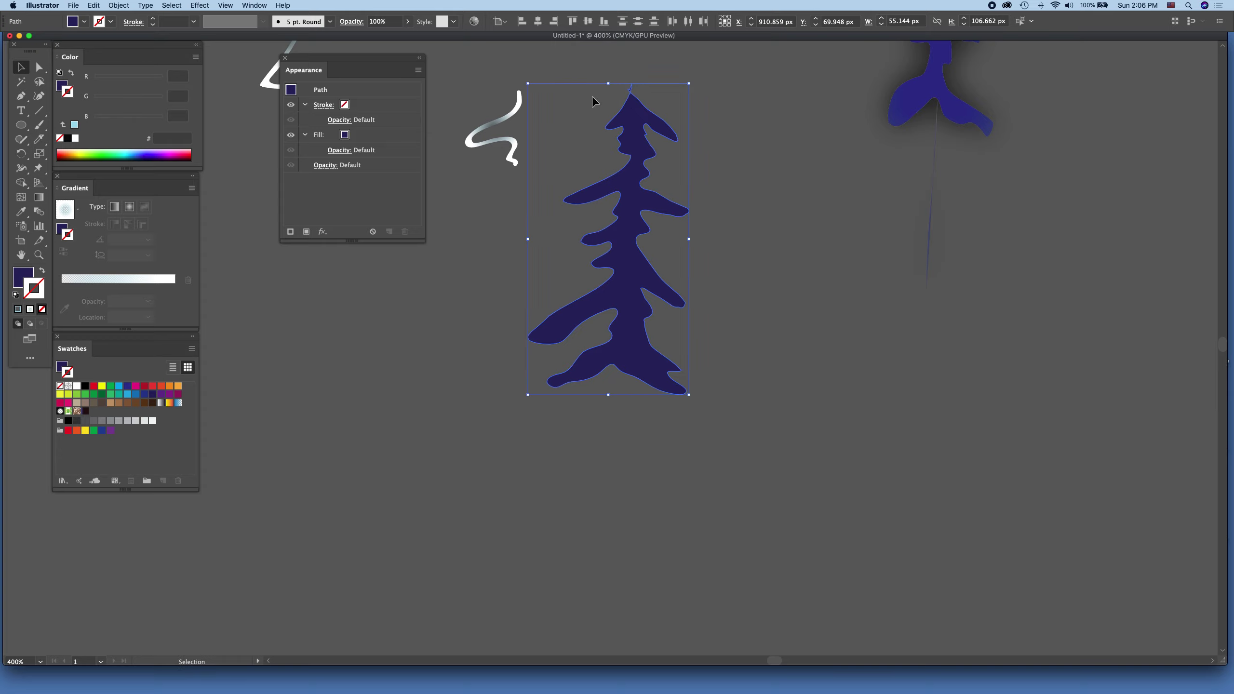
click(636, 94)
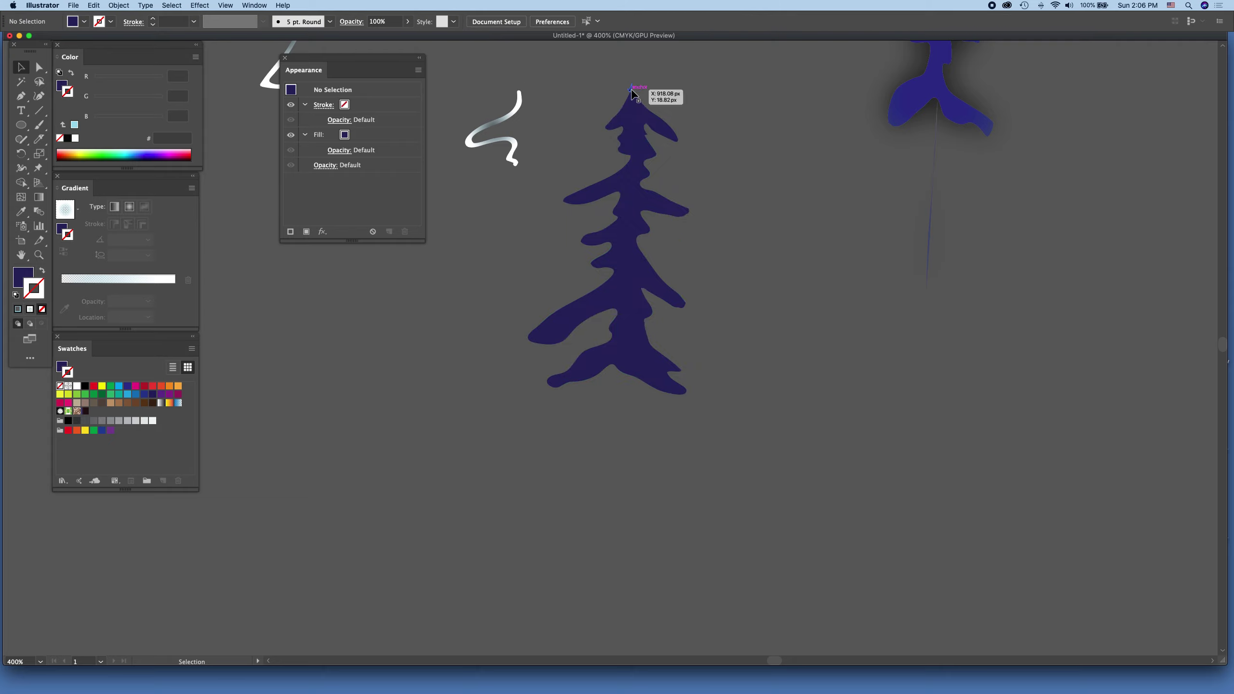
click(665, 78)
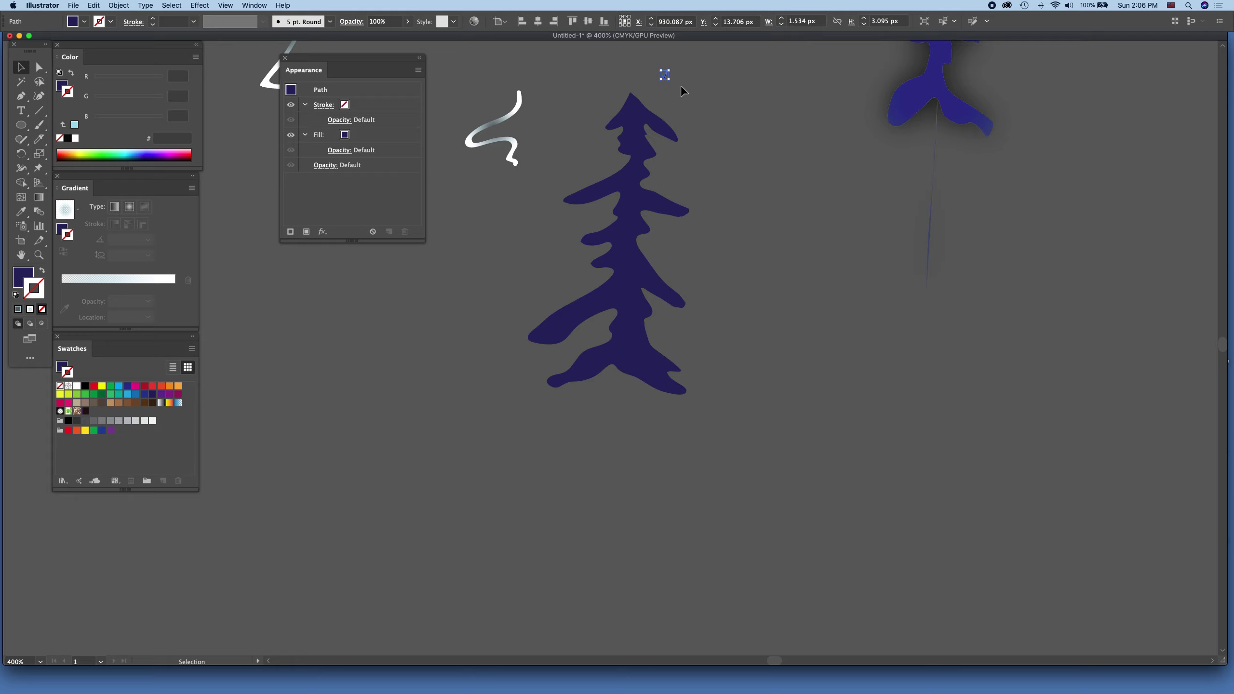
key(Delete)
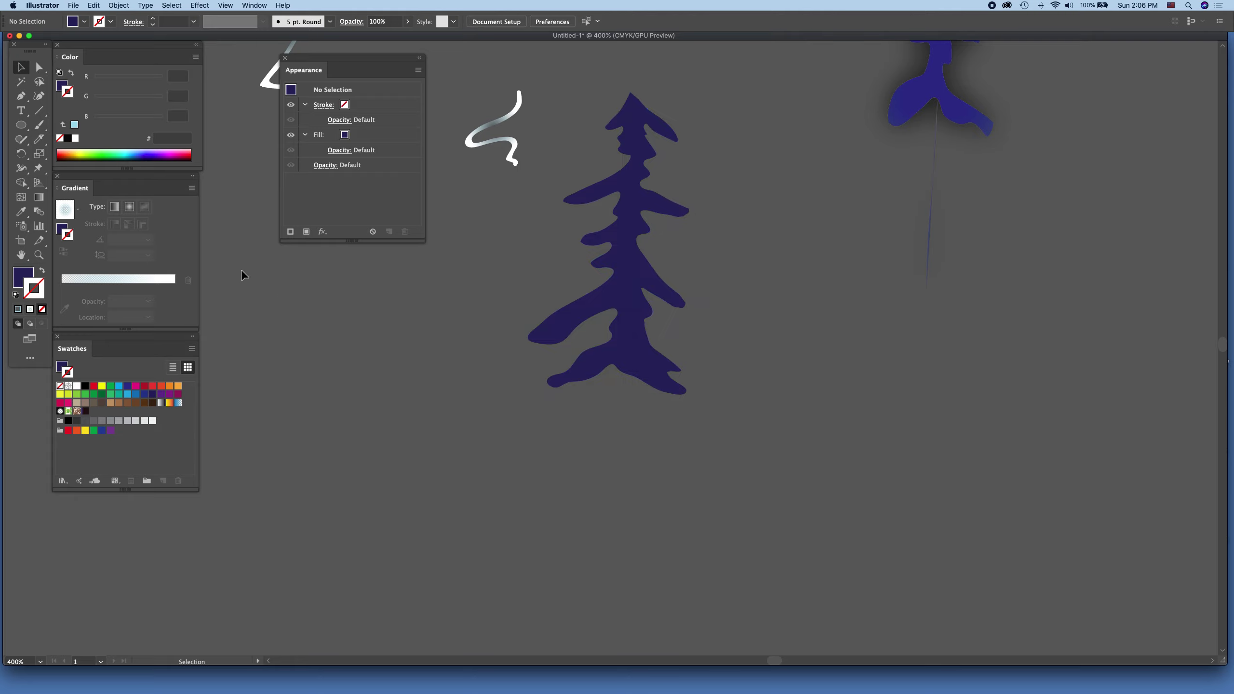
Choose the Line Segment tool with a 4 pt stroke weight.
click(21, 127)
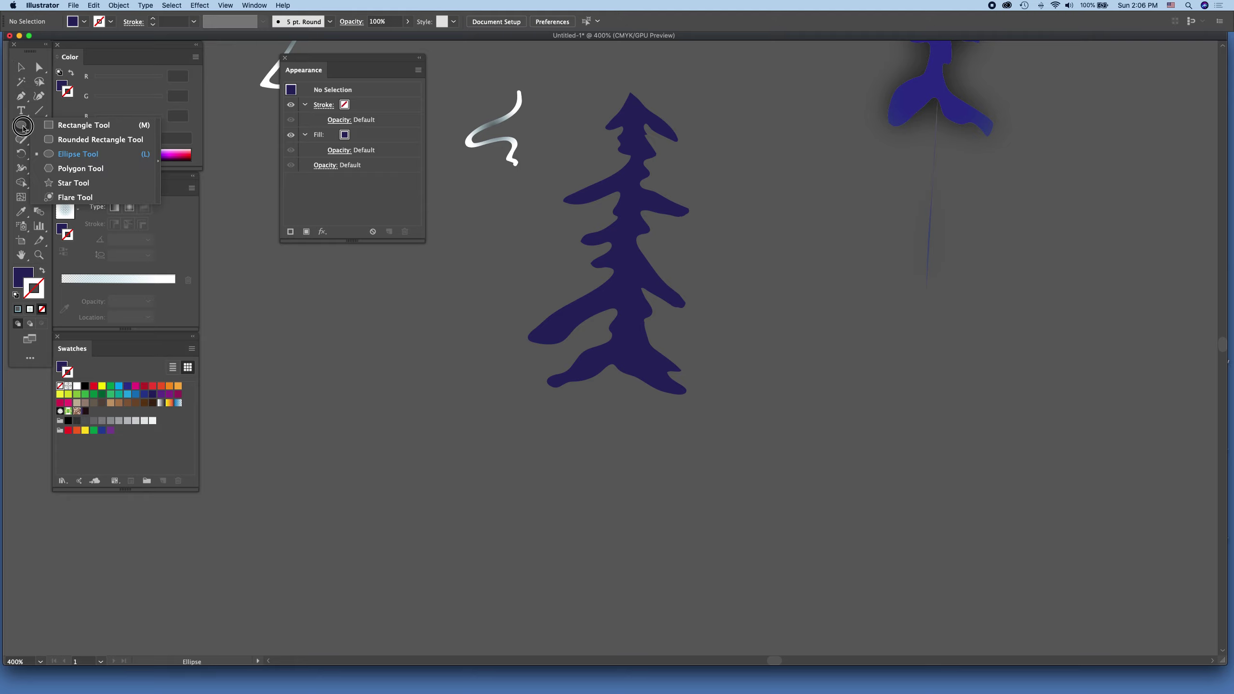
click(39, 114)
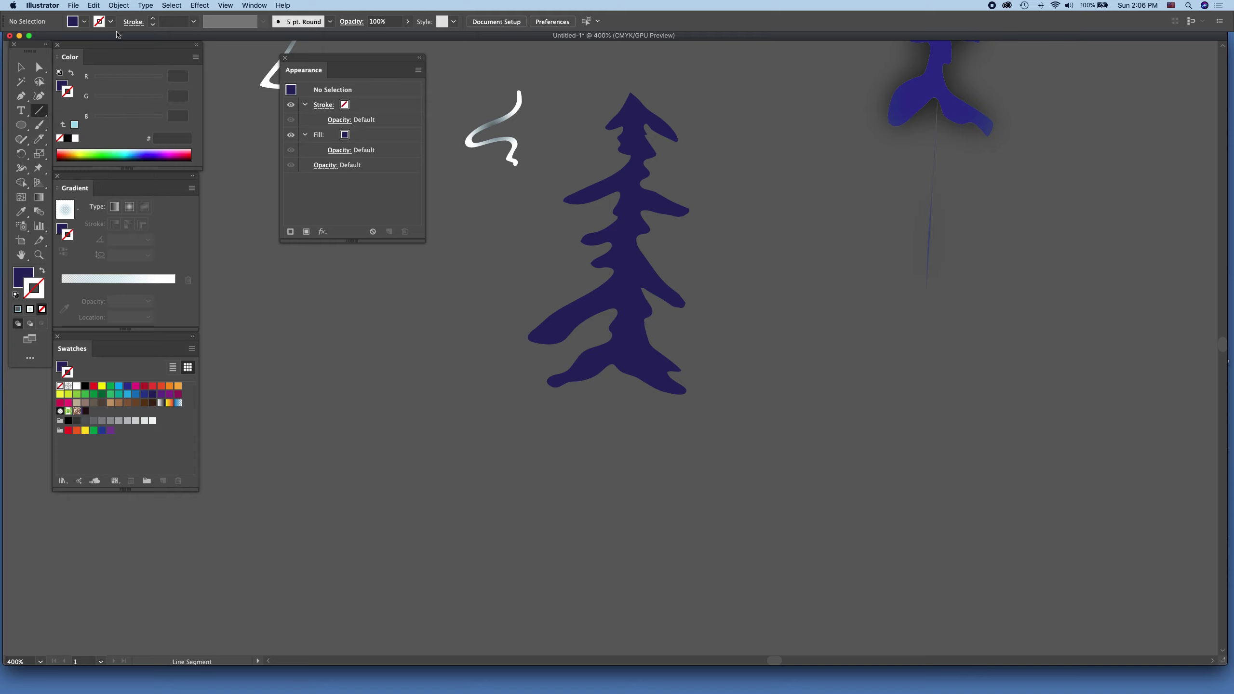
click(193, 21)
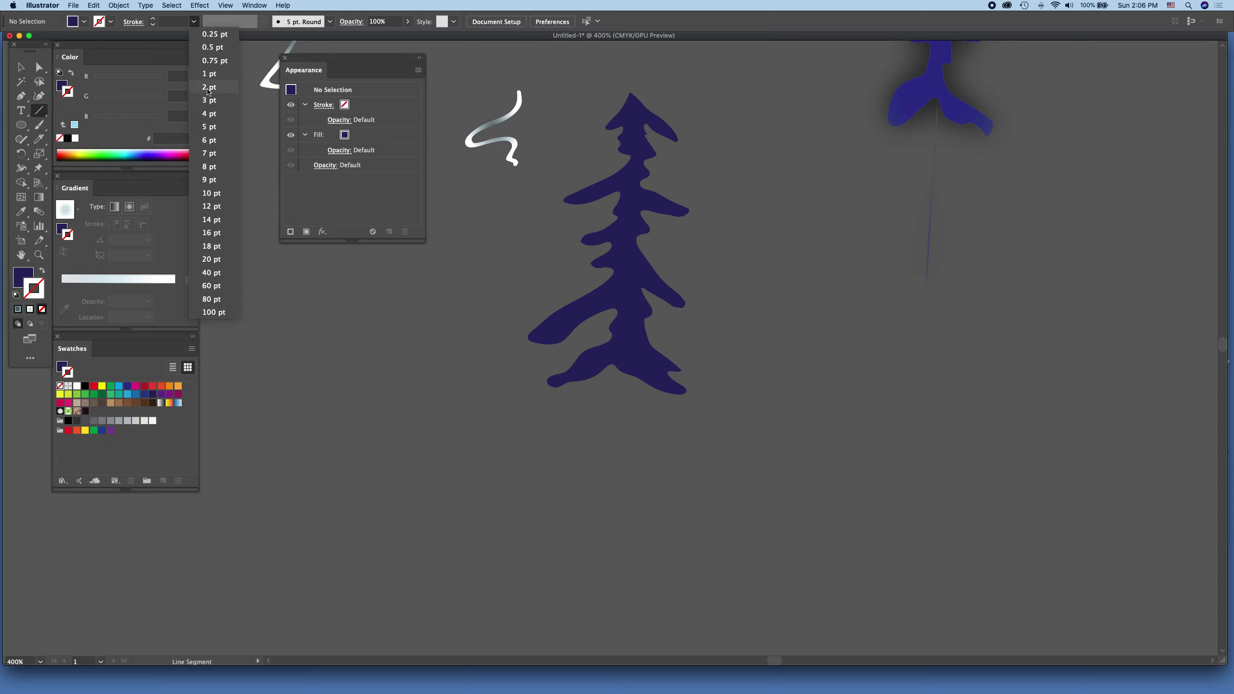
click(209, 116)
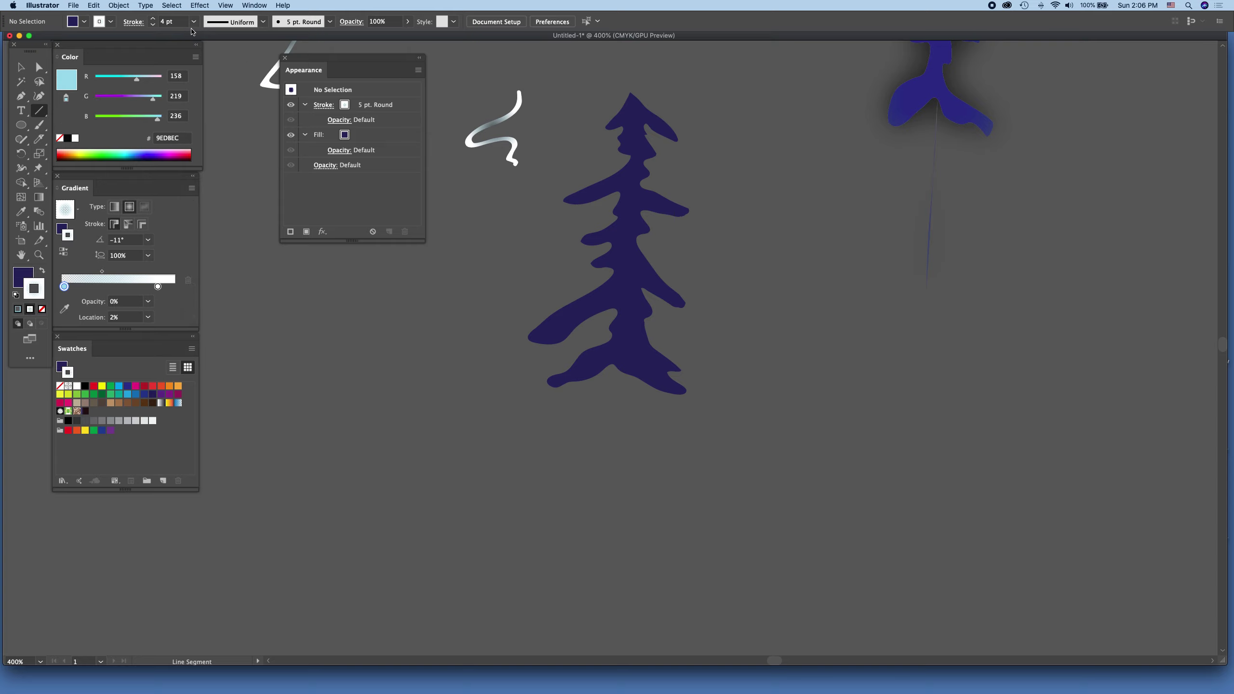
Try a tapered trunk line under the tree, delete it, and reset the profile to Uniform.
click(263, 23)
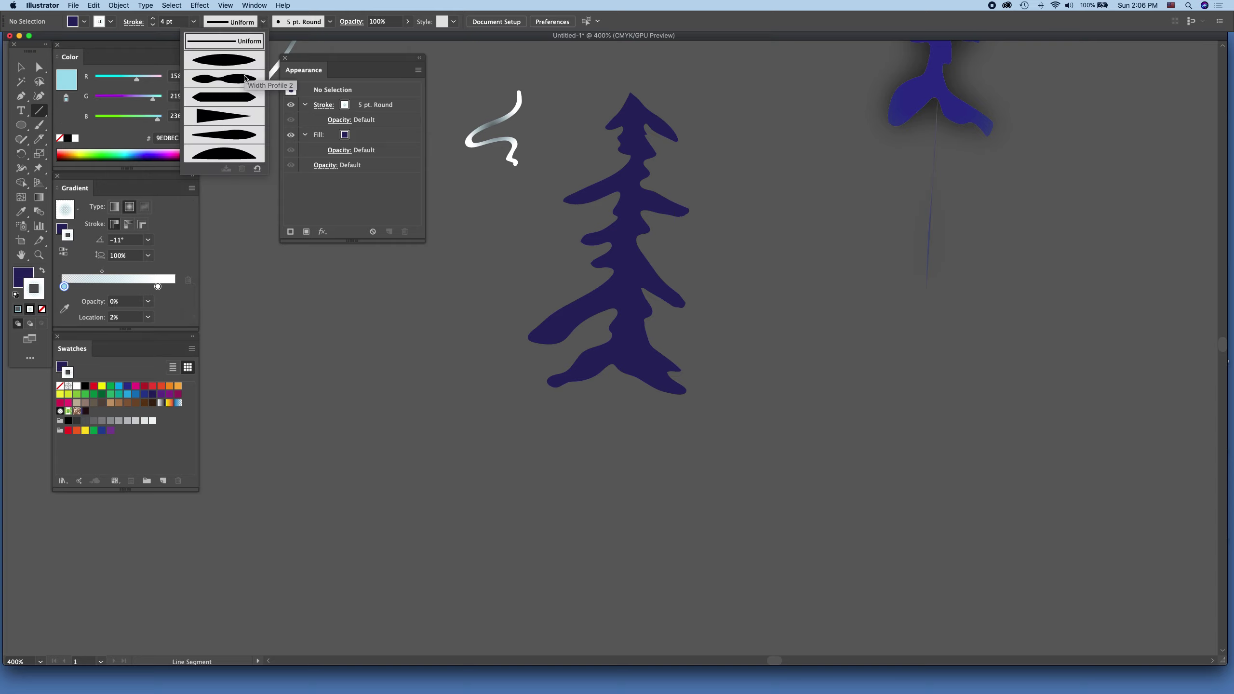
click(220, 118)
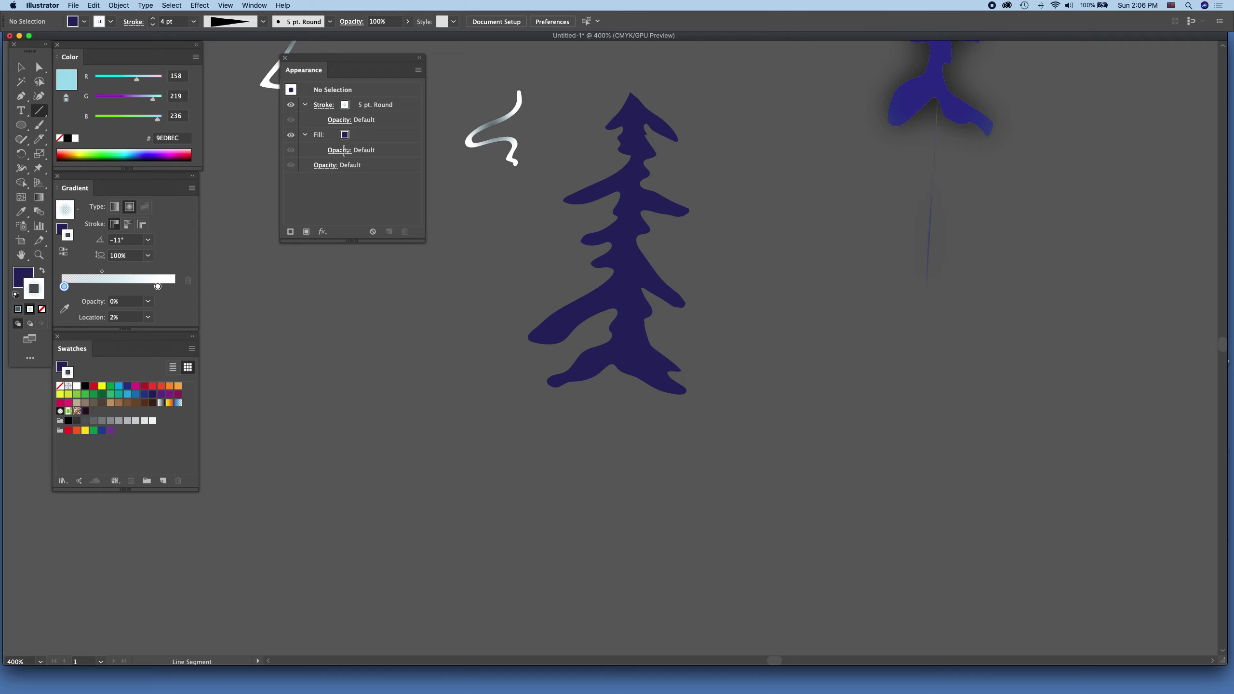
drag(626, 349, 609, 519)
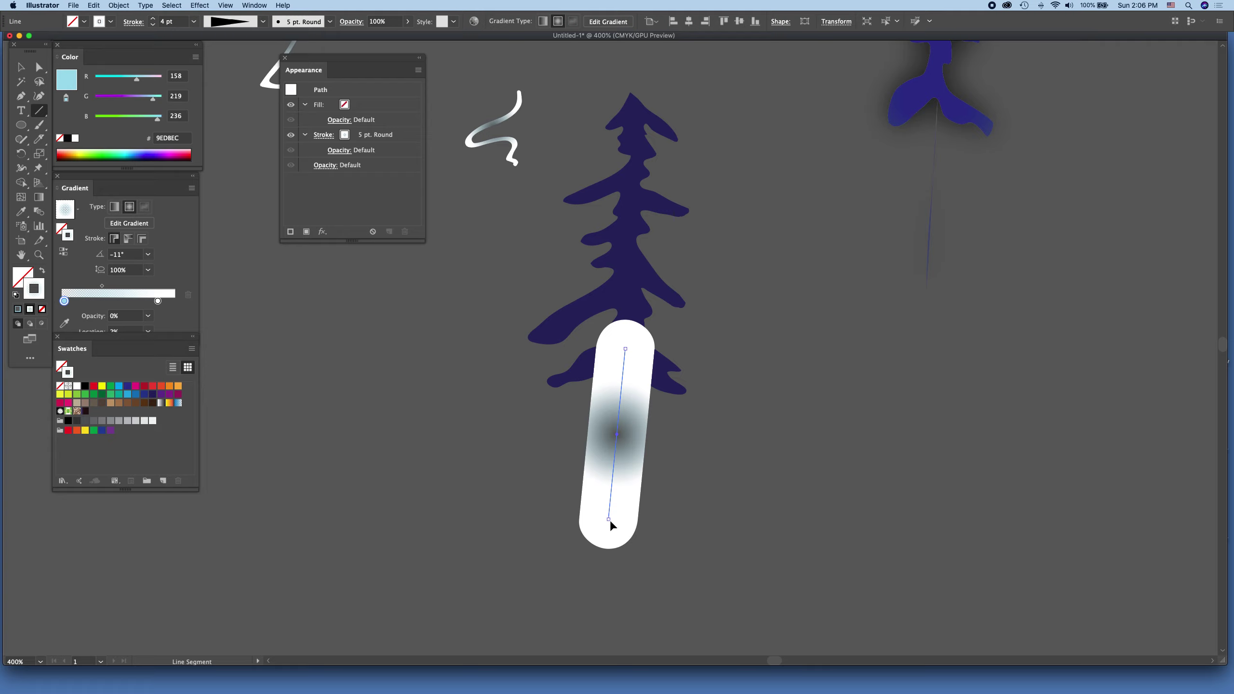
key(Delete)
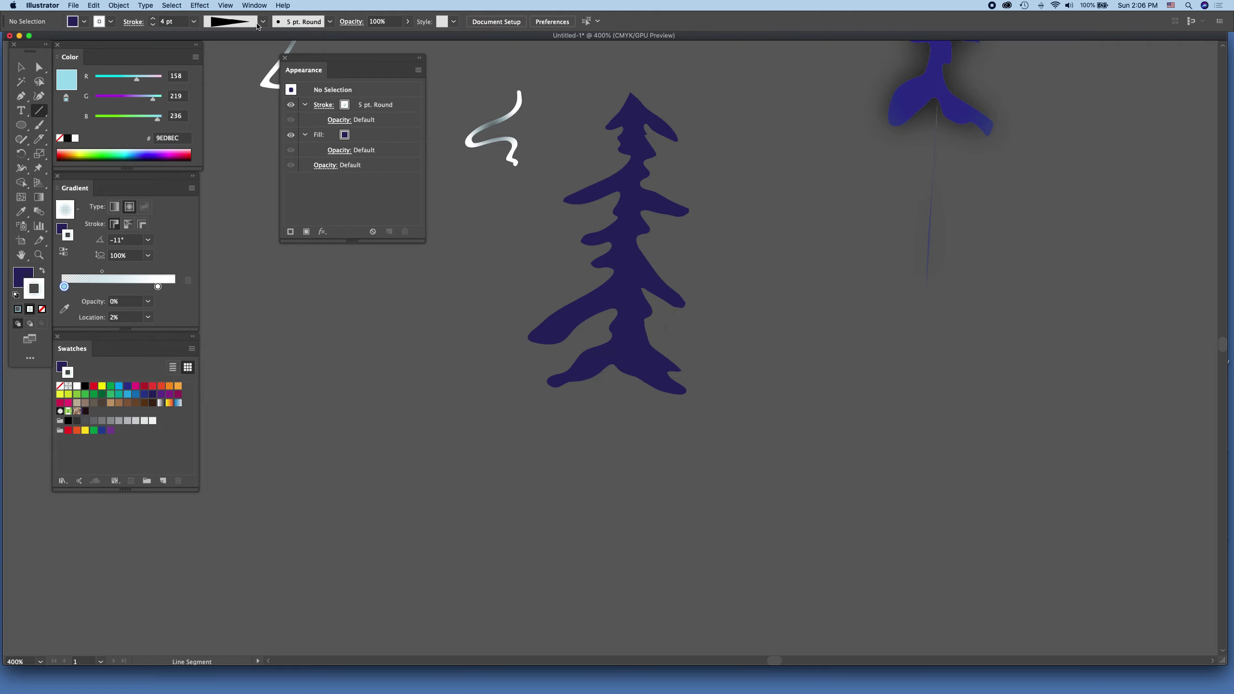
click(263, 22)
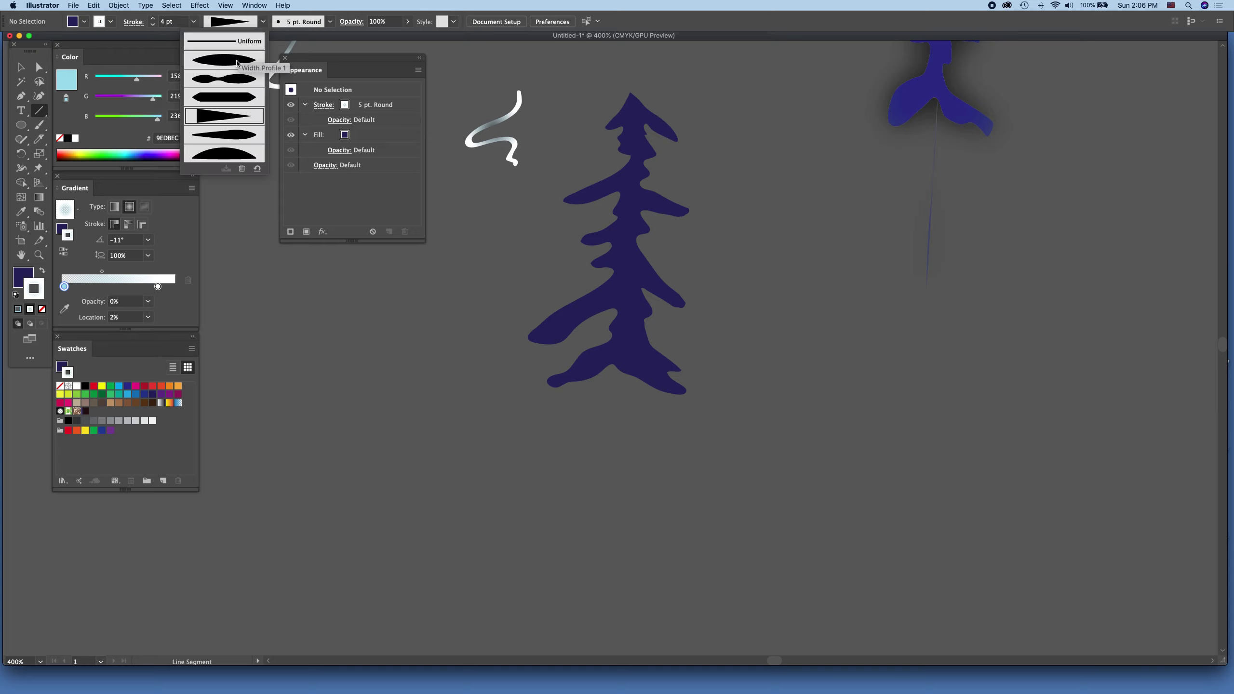
click(209, 44)
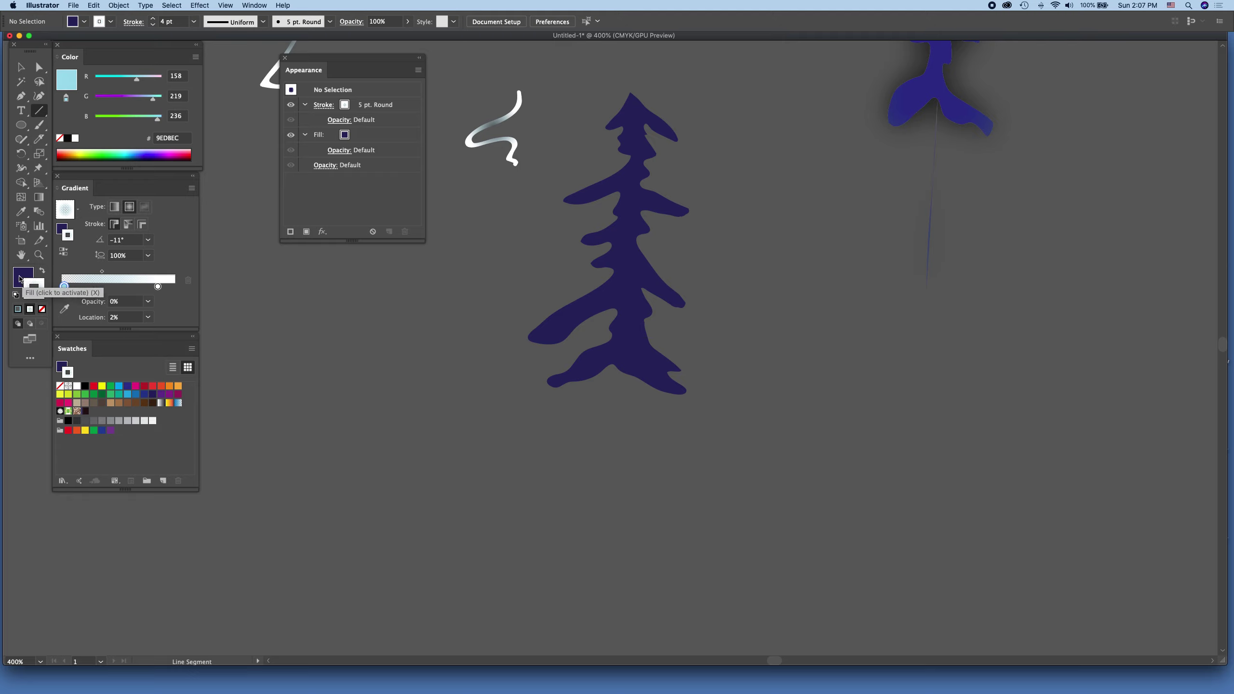
Draw a dark navy trunk line and give it the Basic brush and tapered width profile.
click(152, 394)
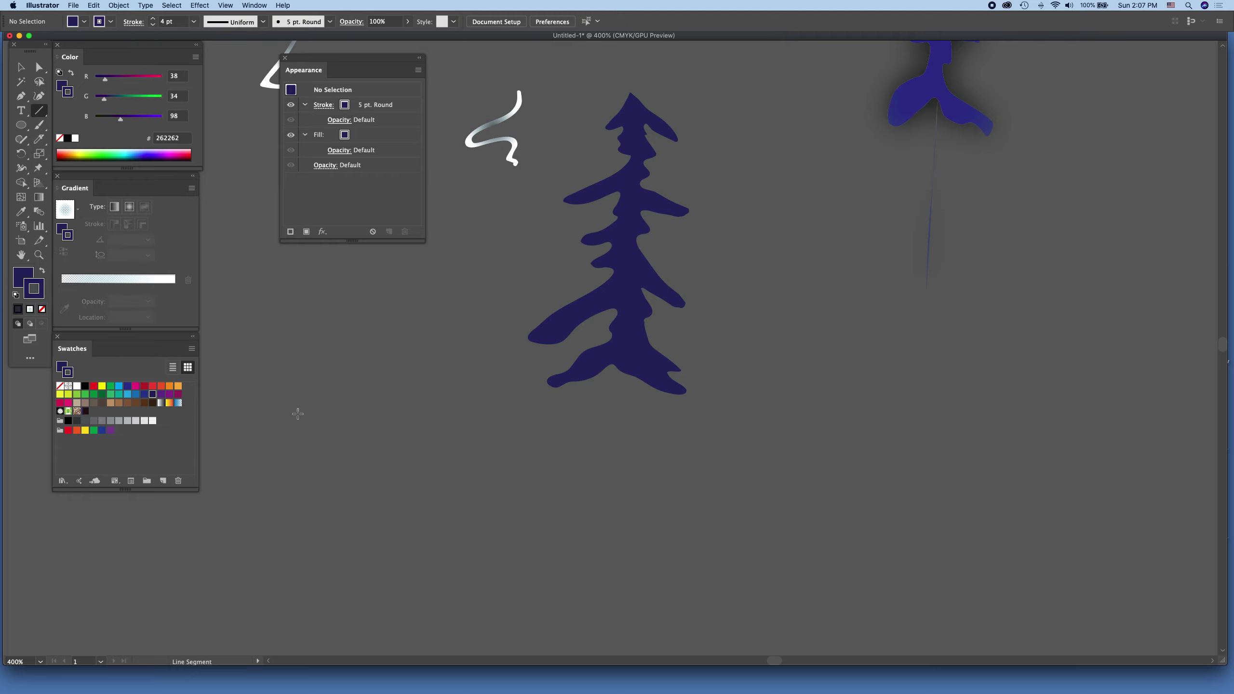
drag(624, 360, 622, 480)
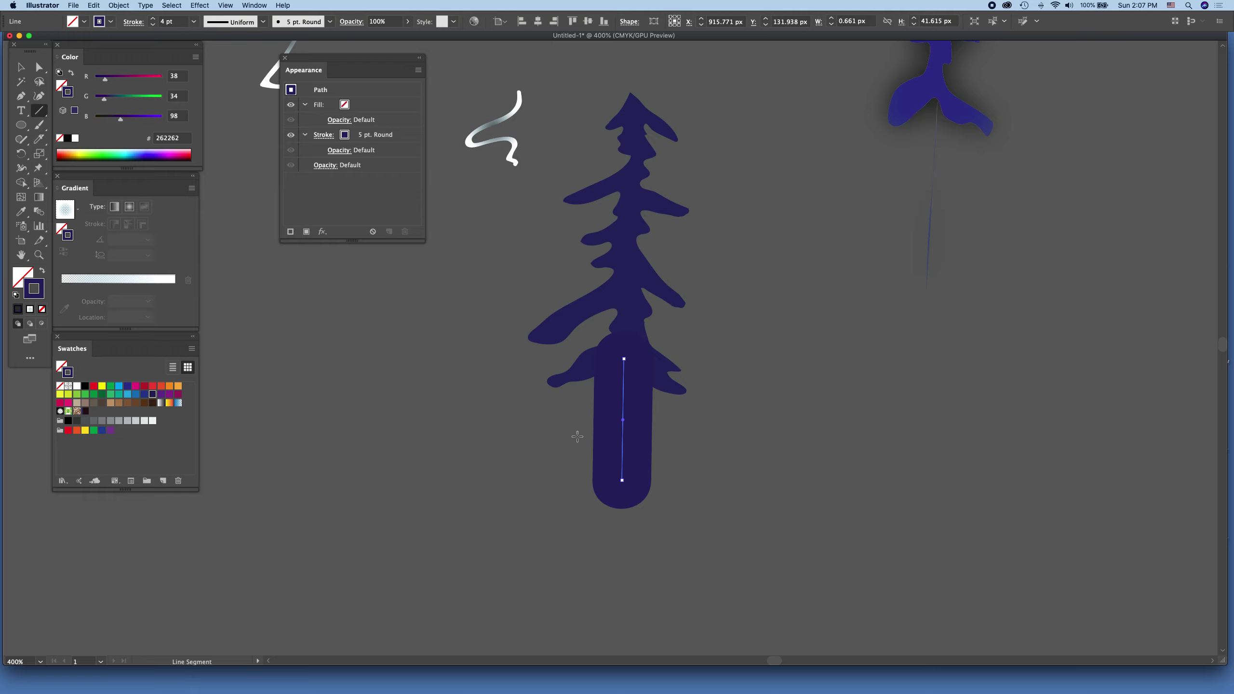
click(315, 23)
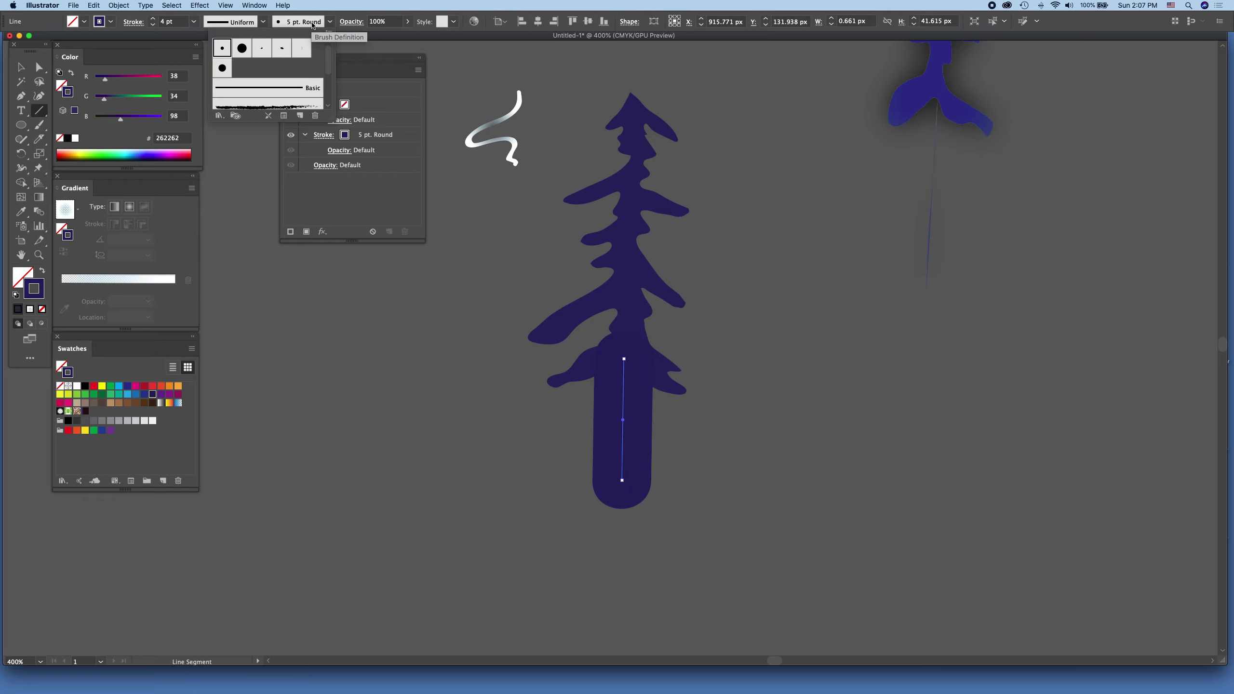
click(331, 24)
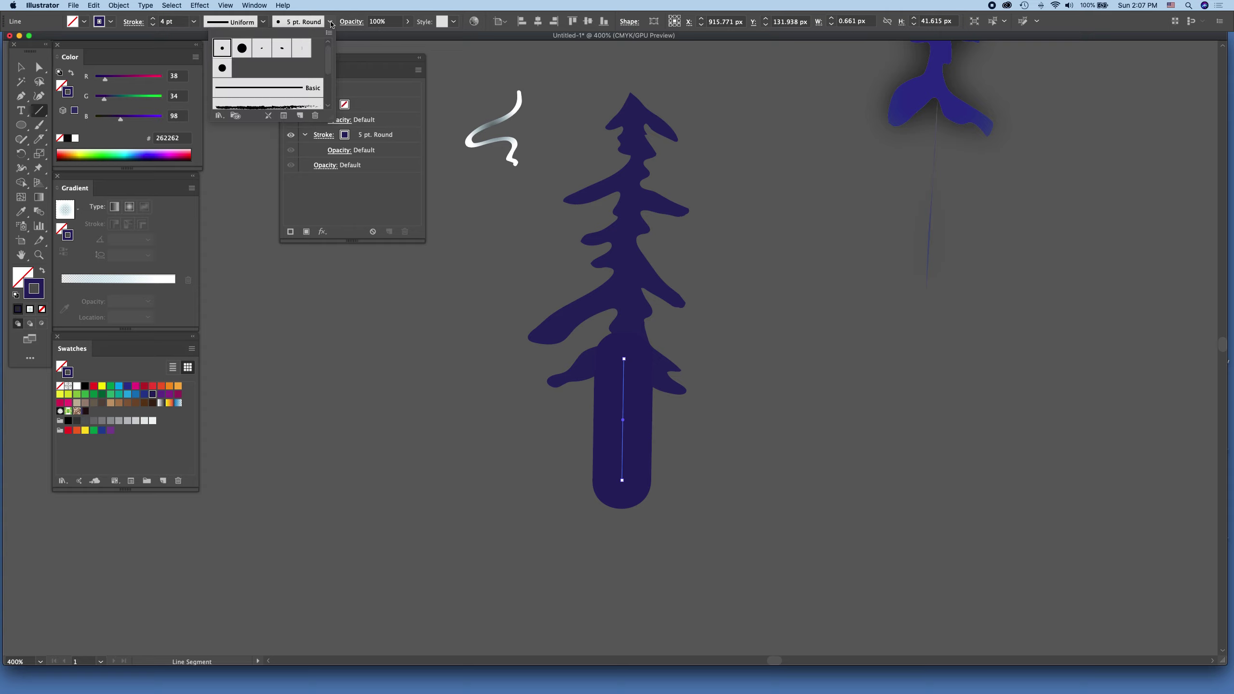
click(282, 89)
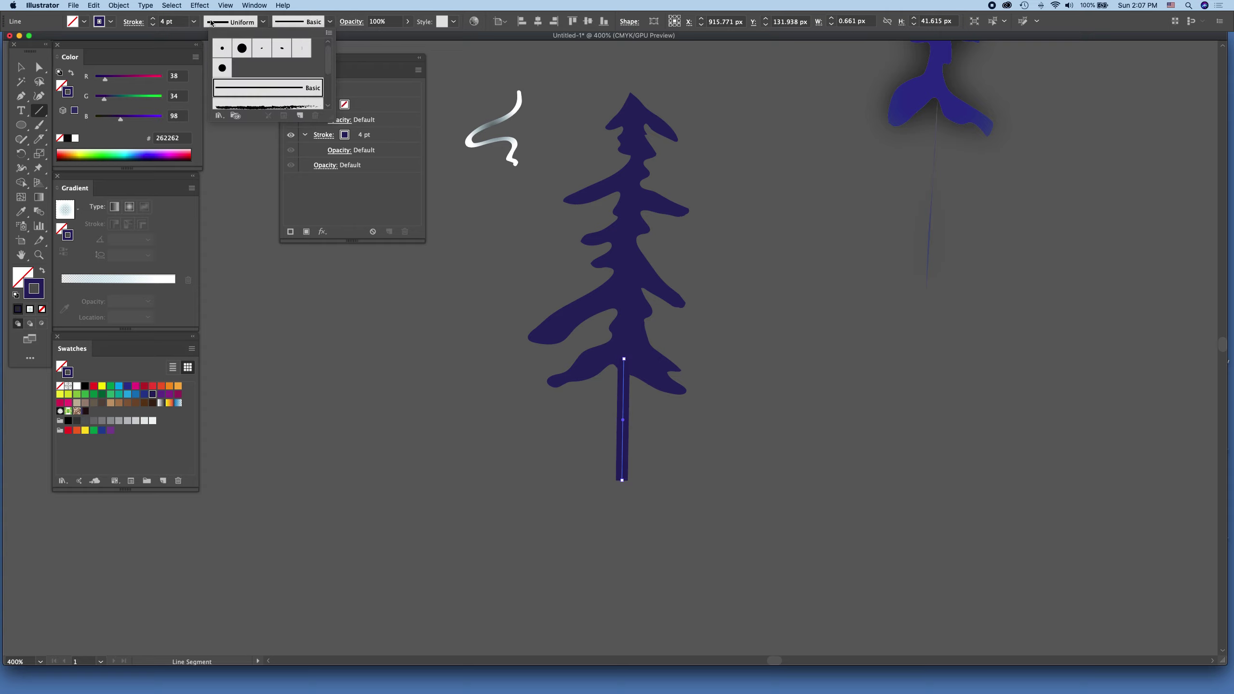
click(248, 24)
click(264, 25)
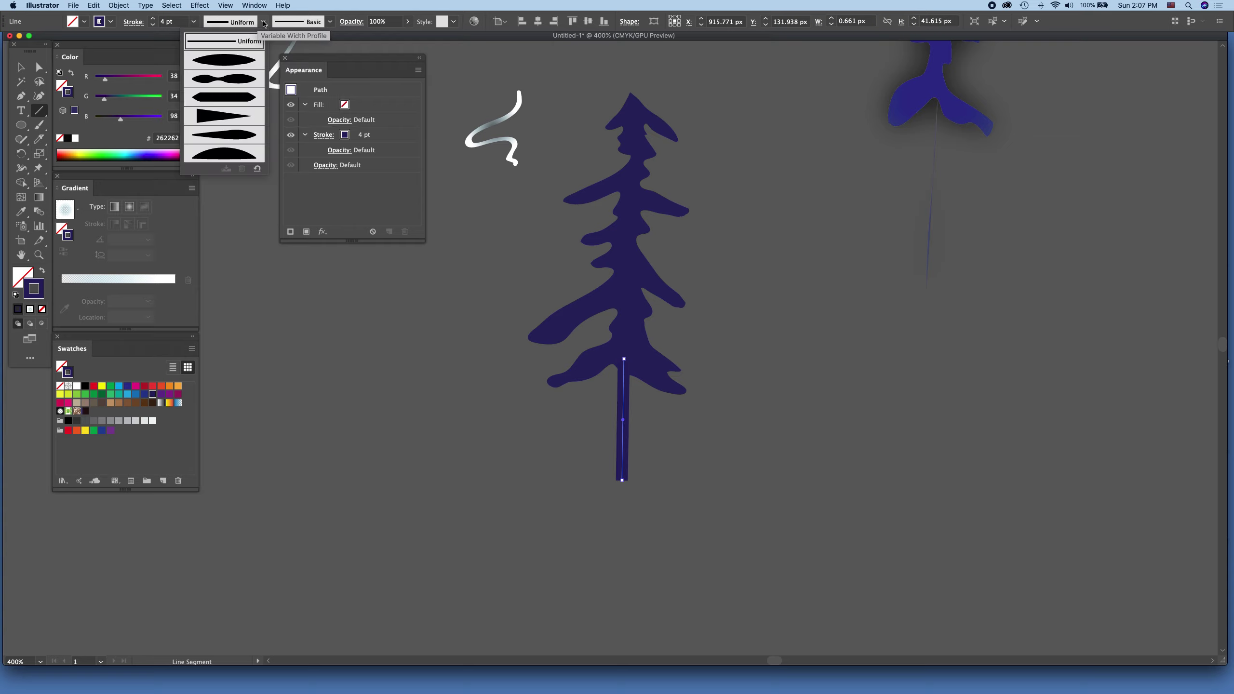
click(222, 117)
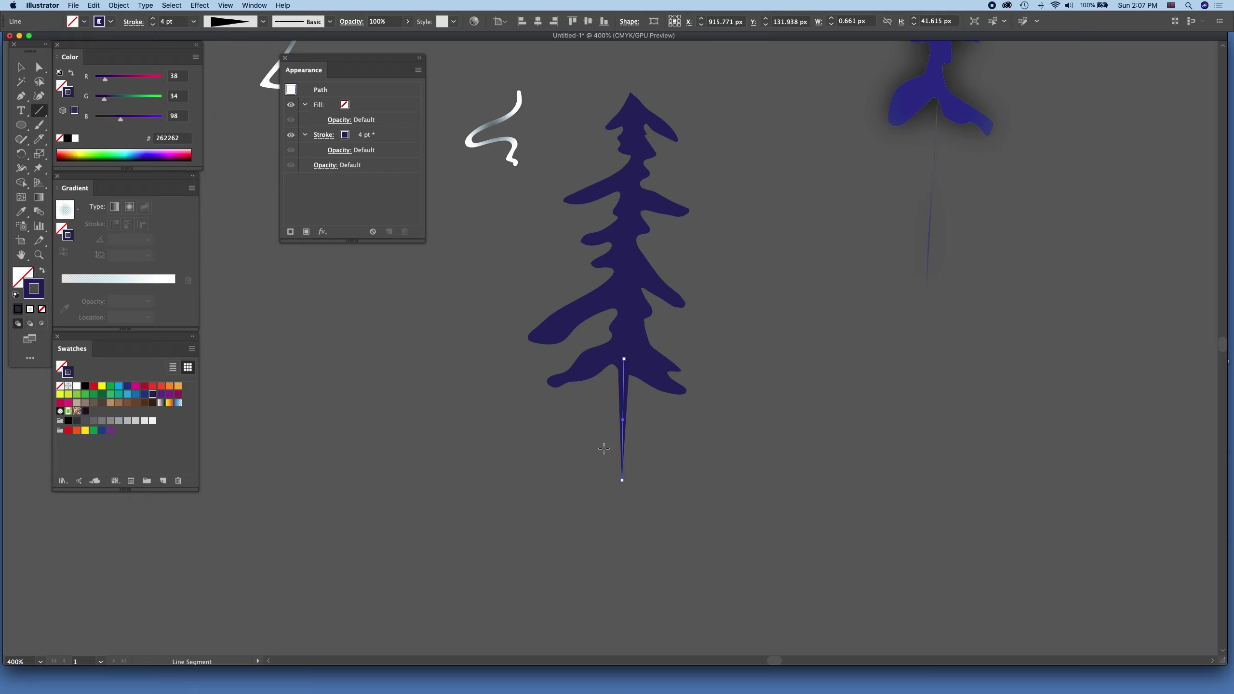
Replace the first trunk line with one running from below the tree up to its top.
key(Delete)
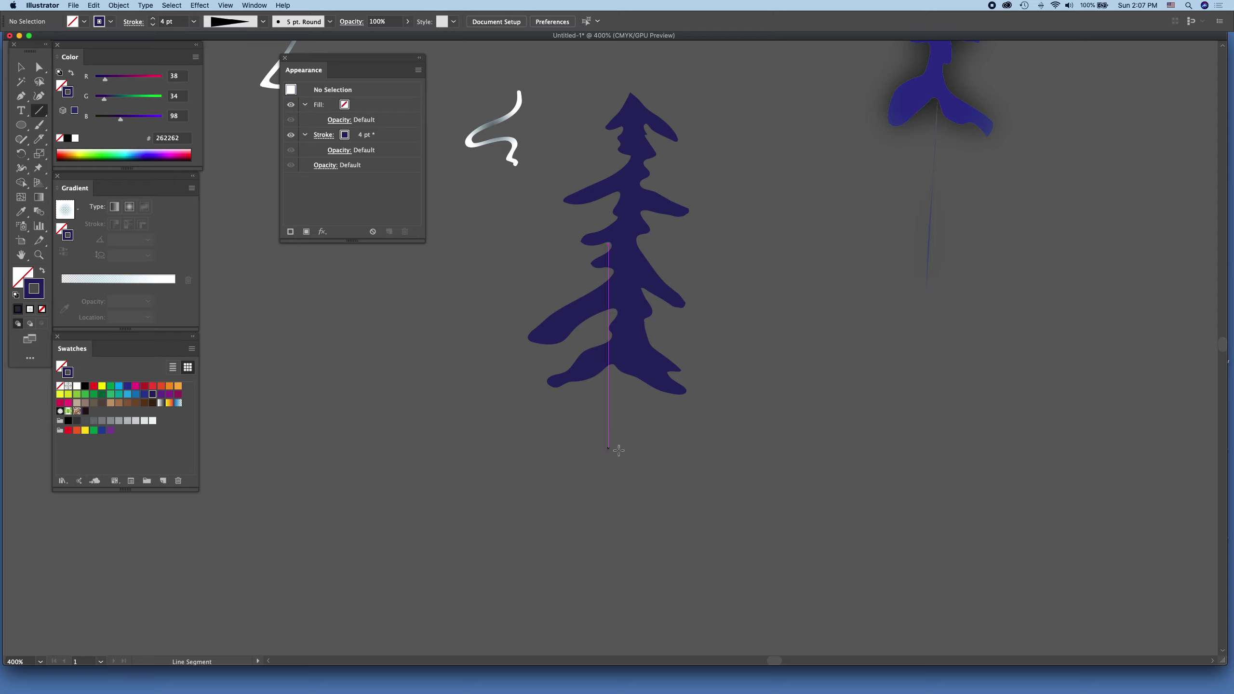
drag(622, 469, 626, 343)
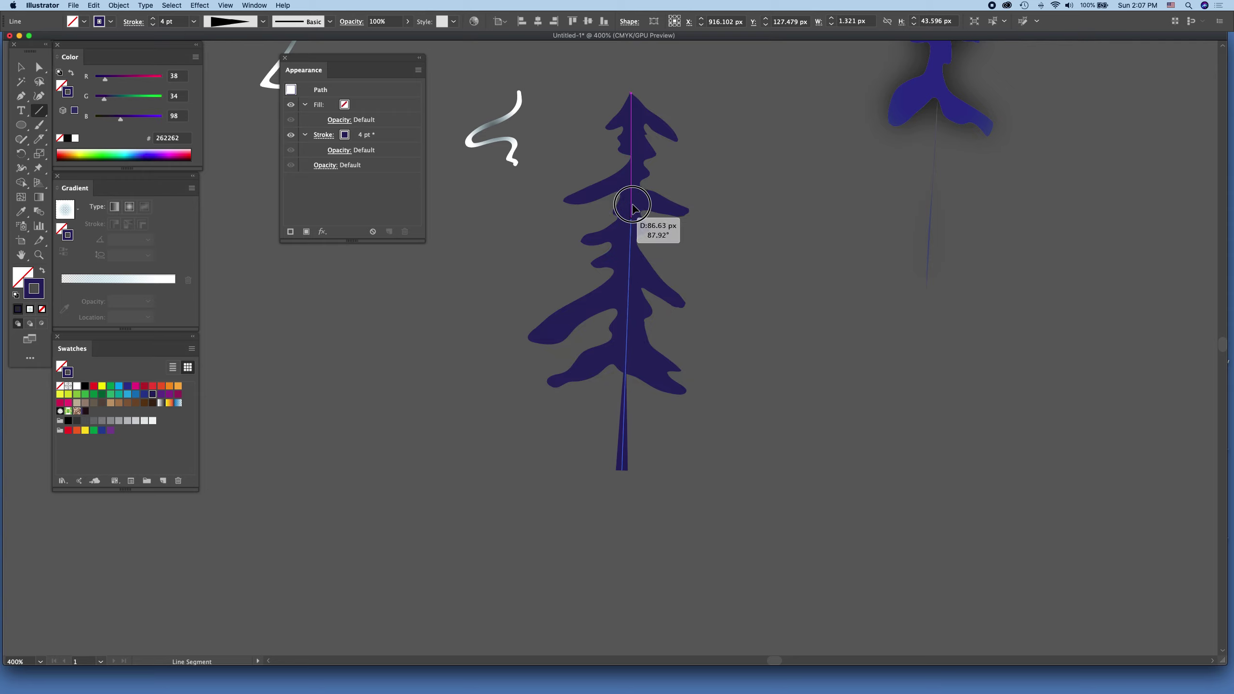
drag(634, 281, 633, 166)
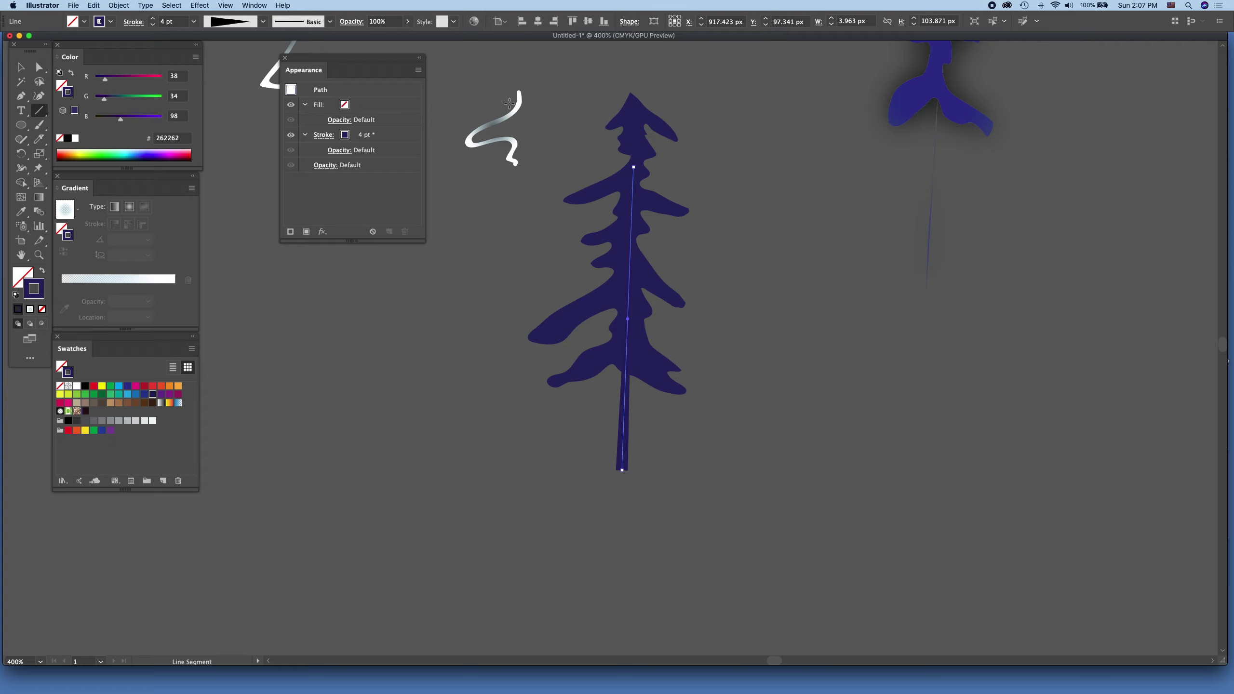
click(21, 68)
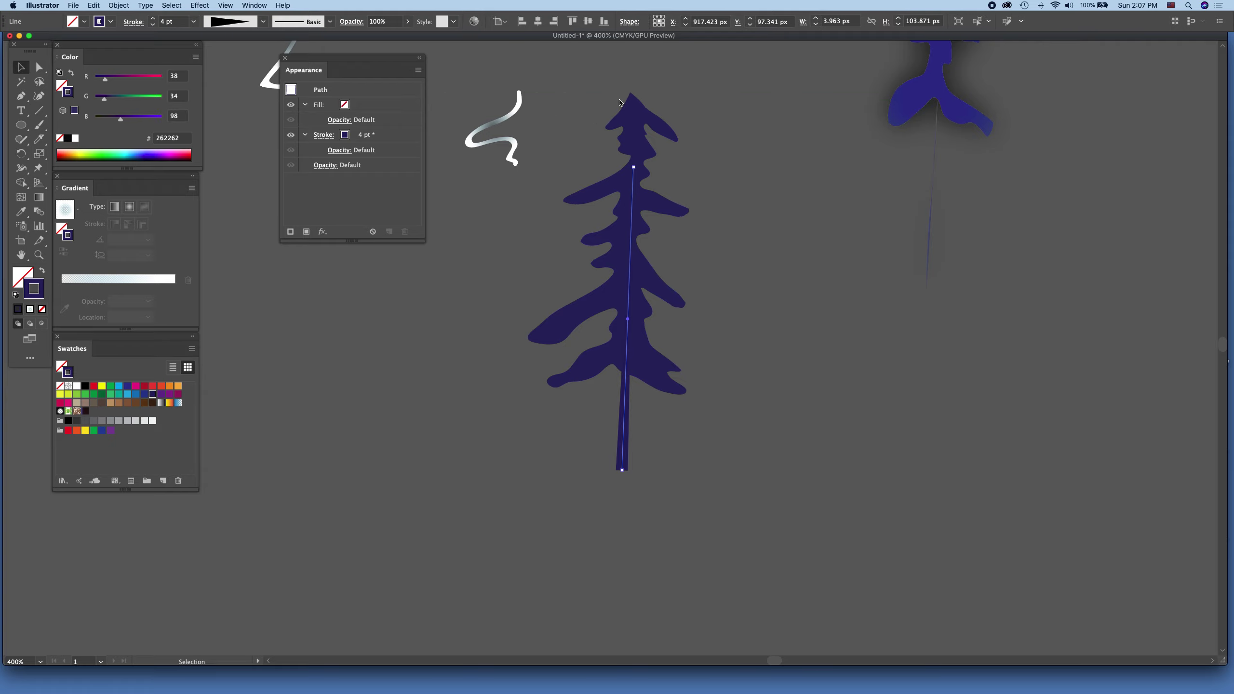
Narrow the pine's branch shape by pulling its left and right sides inward.
click(675, 115)
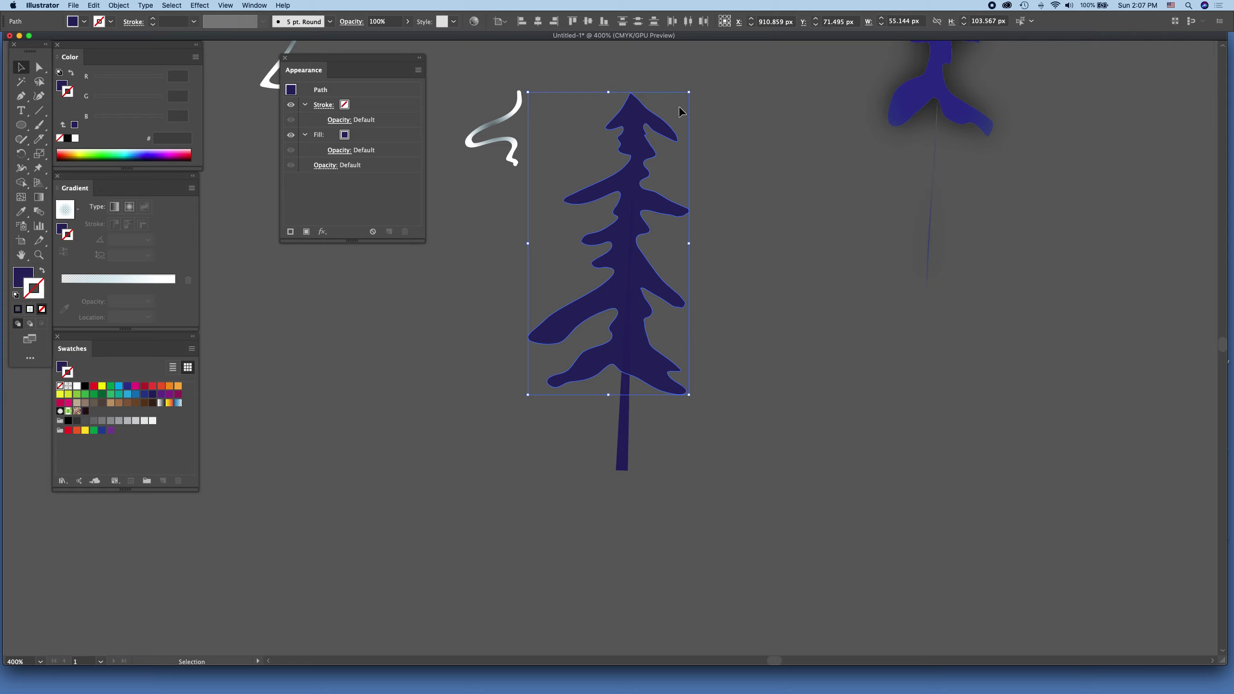
drag(689, 395, 695, 397)
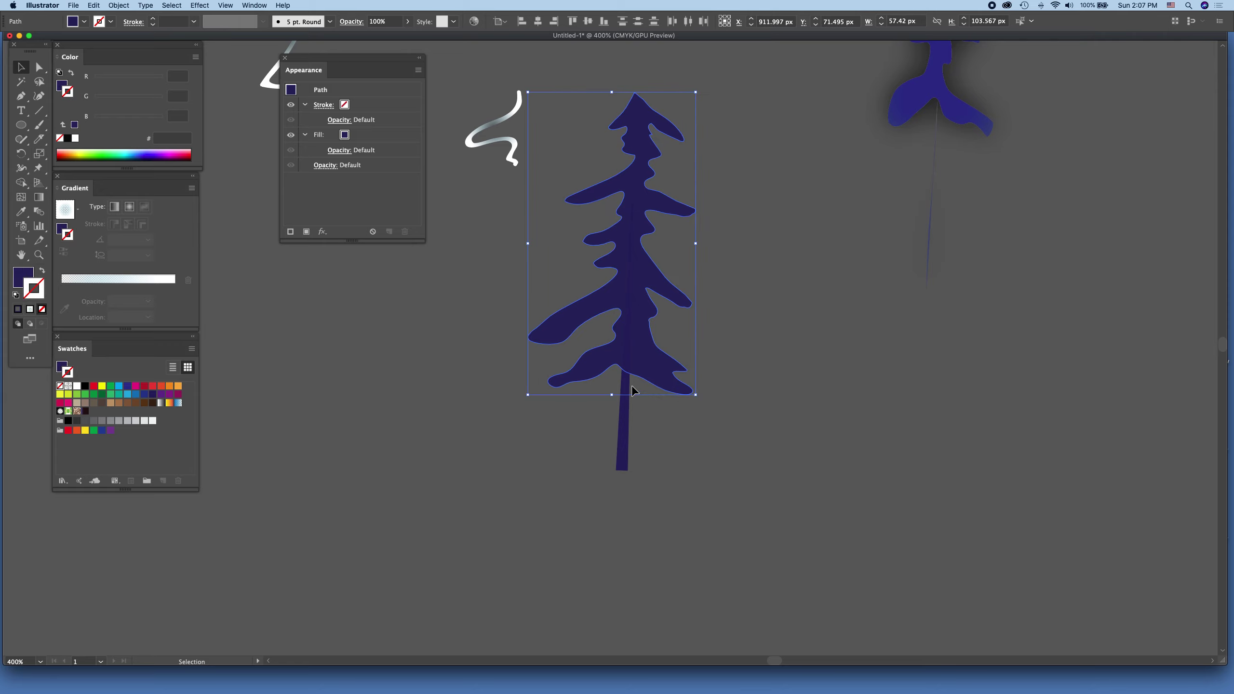
drag(527, 246, 538, 244)
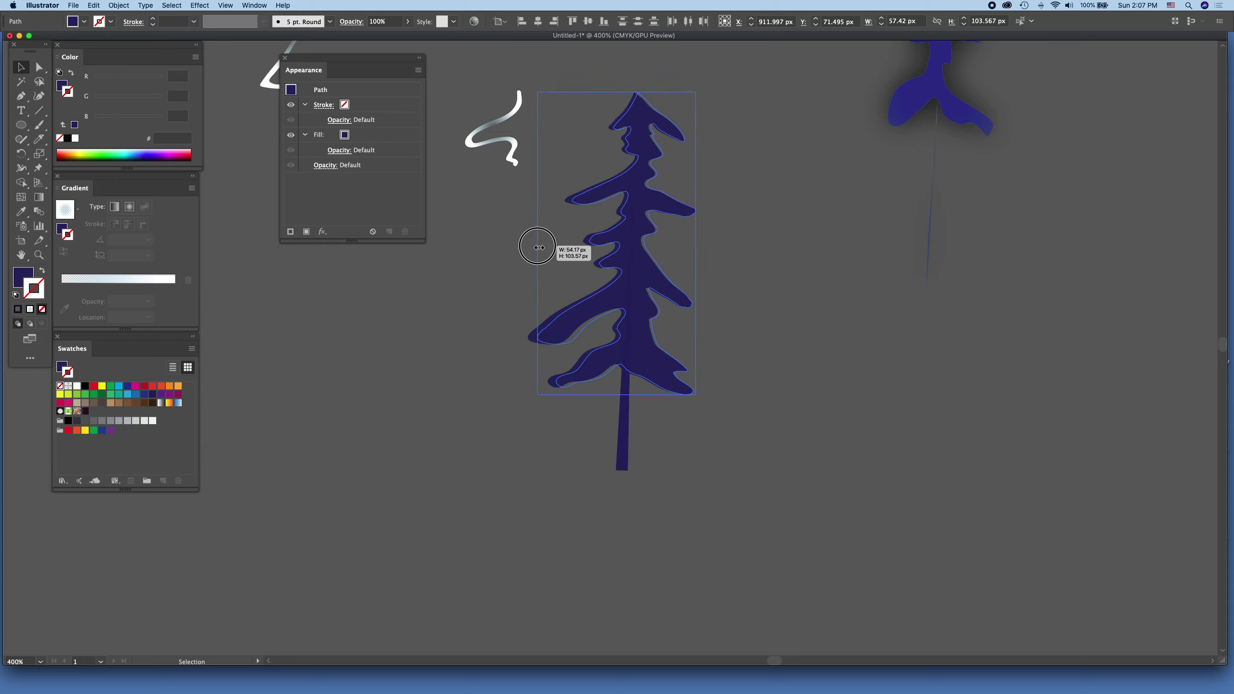
drag(695, 246, 692, 245)
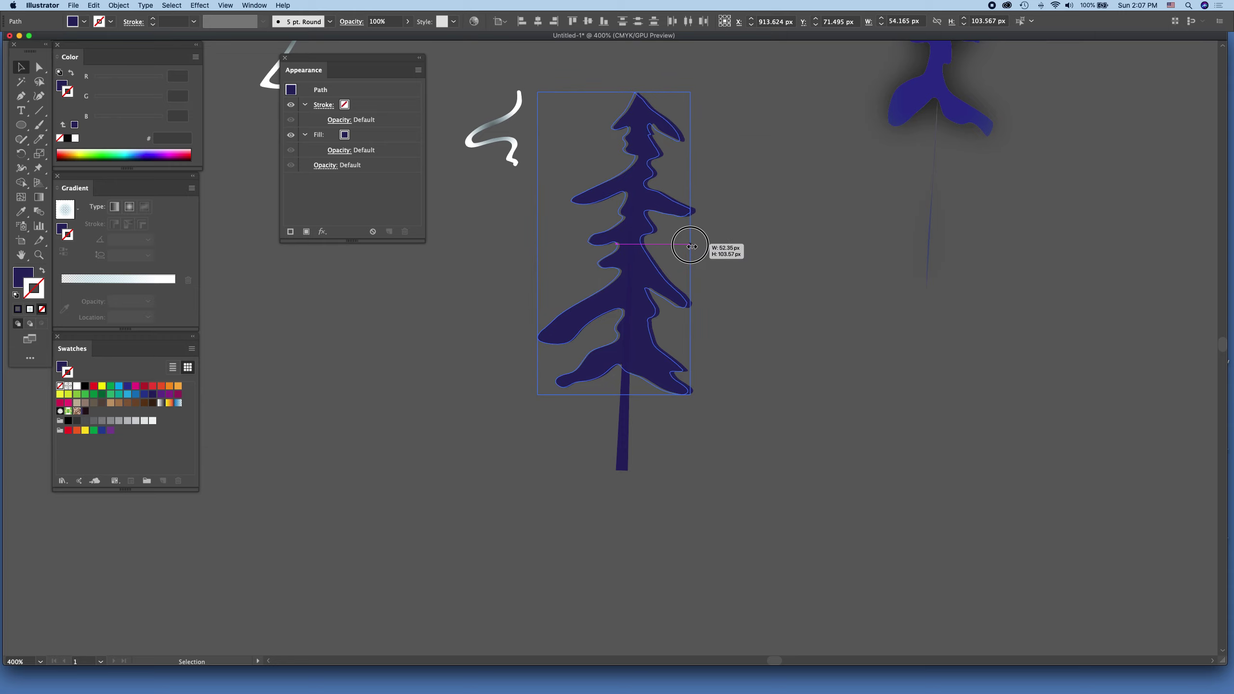
Adjust the trunk's bottom end and smooth the crown's upper-left edge with the Curvature tool.
click(622, 473)
drag(622, 471, 628, 473)
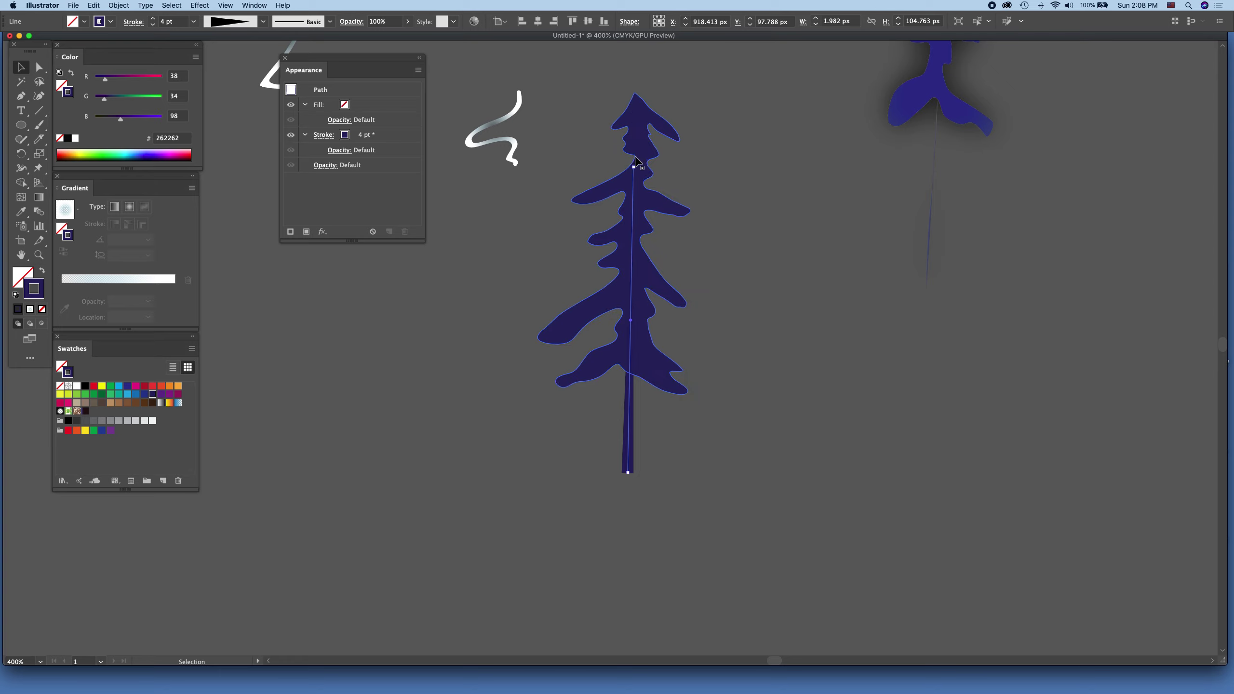
click(39, 96)
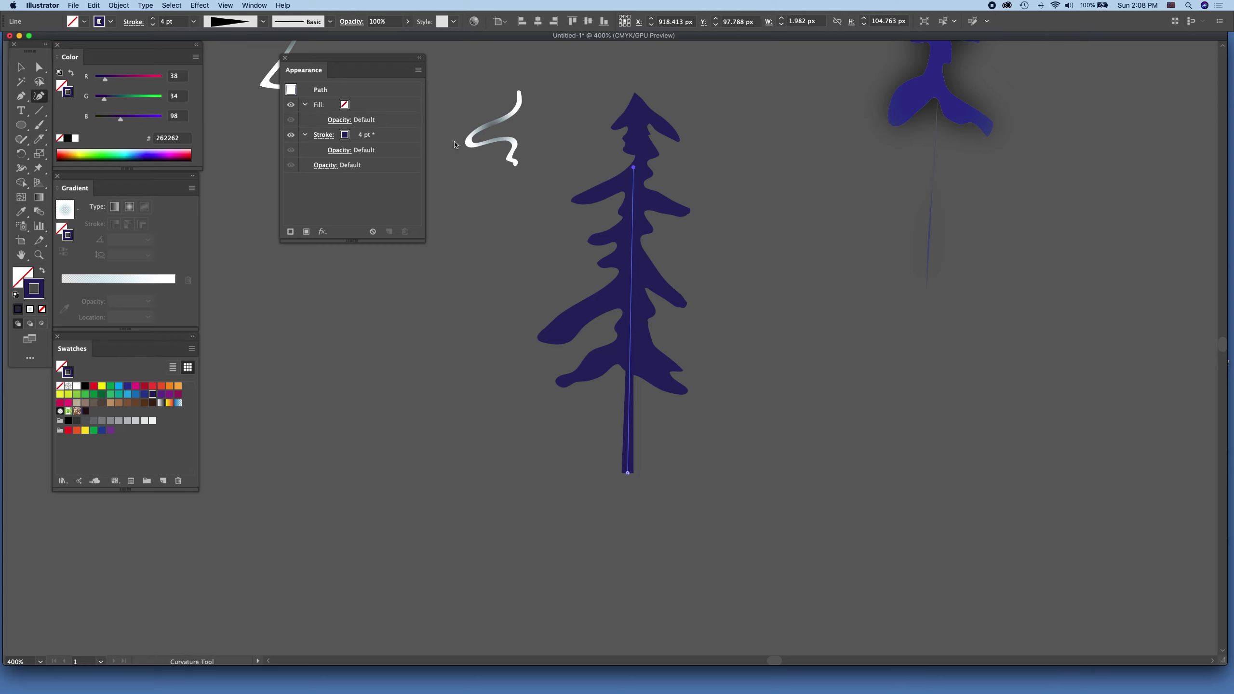
click(630, 160)
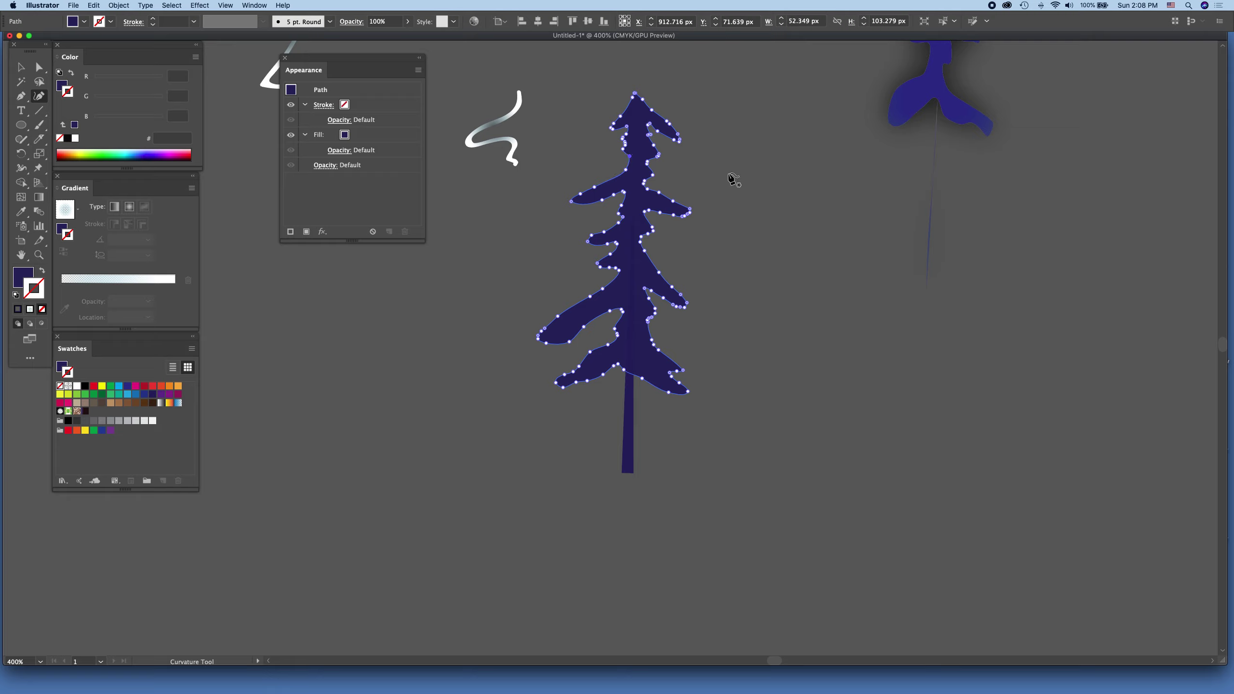
click(622, 138)
key(ctrl)
click(749, 225)
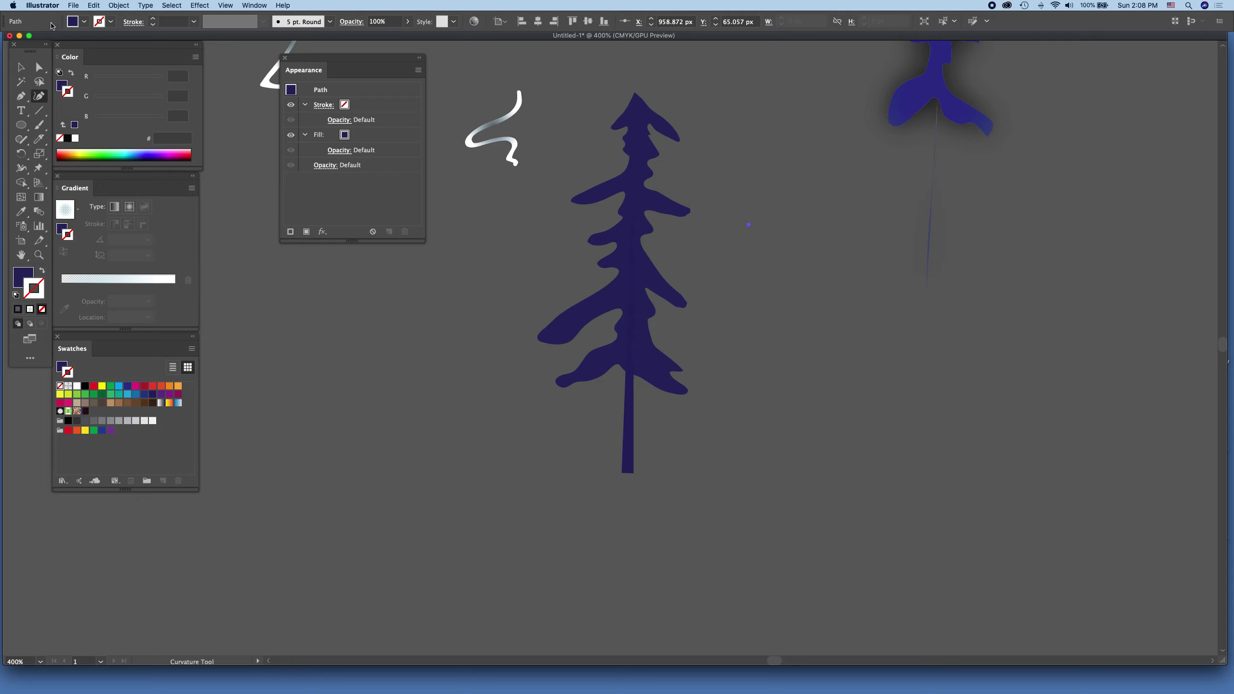
Marquee-select the tree crown and its trunk together.
click(20, 67)
click(847, 204)
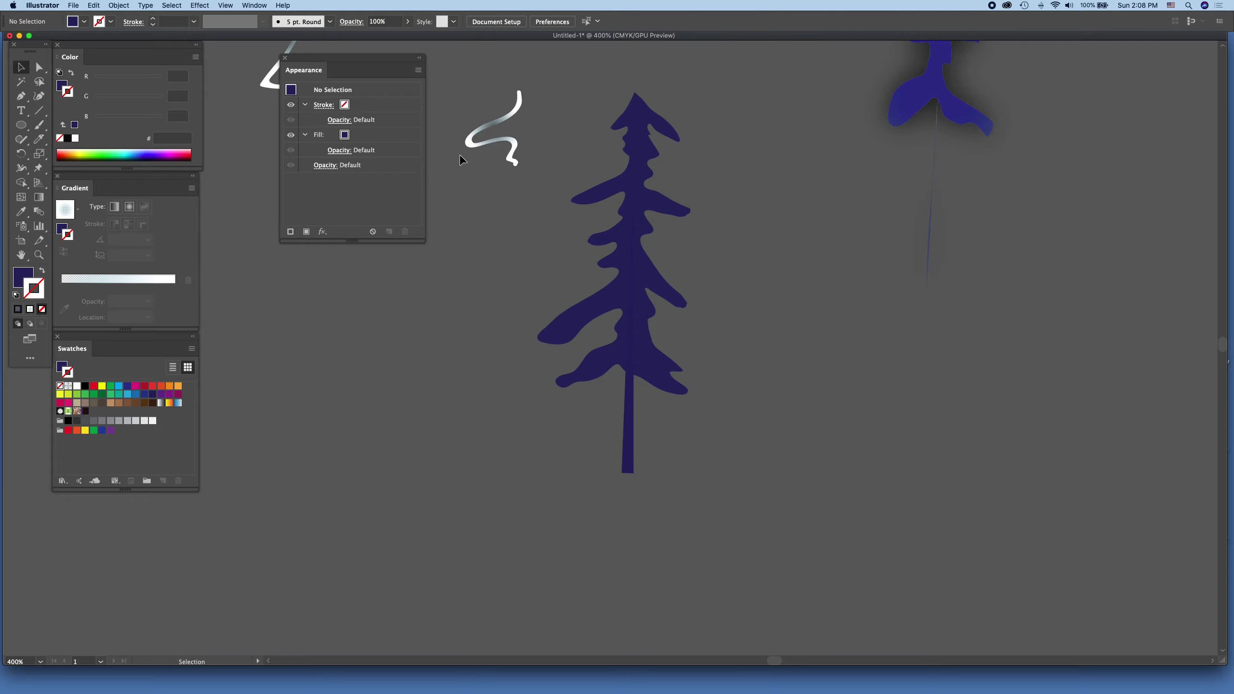
mouse_move(591, 86)
mouse_down()
mouse_move(695, 209)
mouse_move(698, 474)
mouse_up()
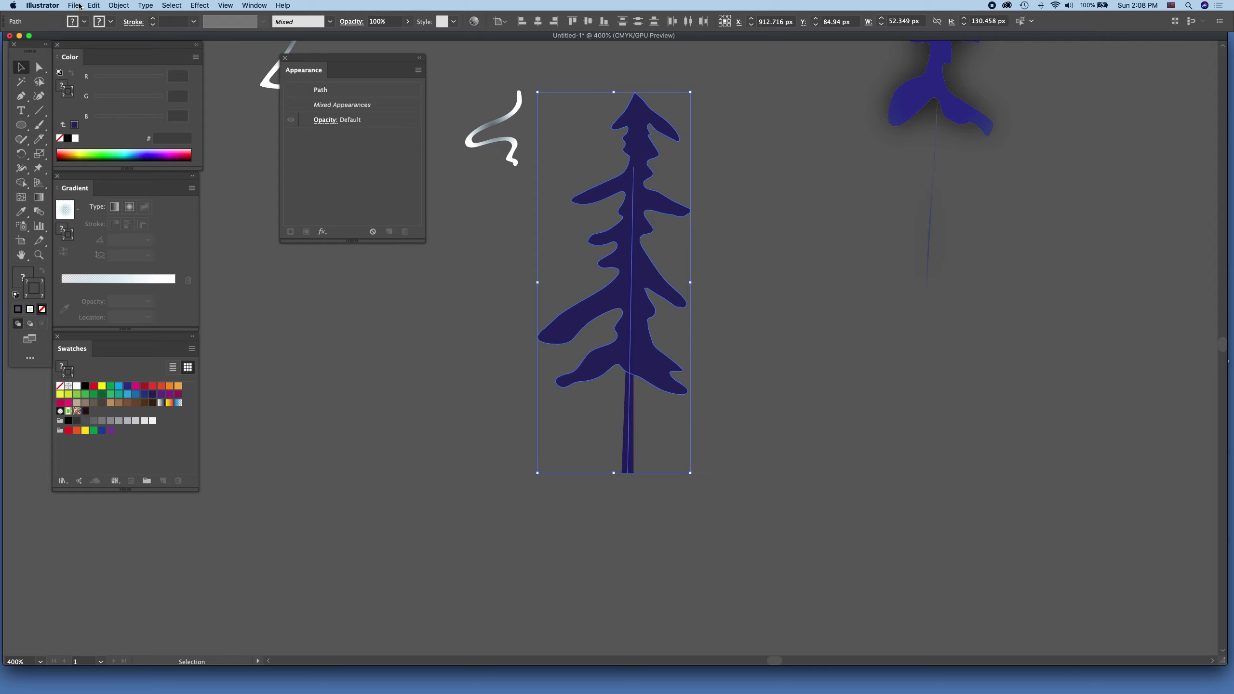
Expand the trunk stroke into a filled shape.
click(123, 7)
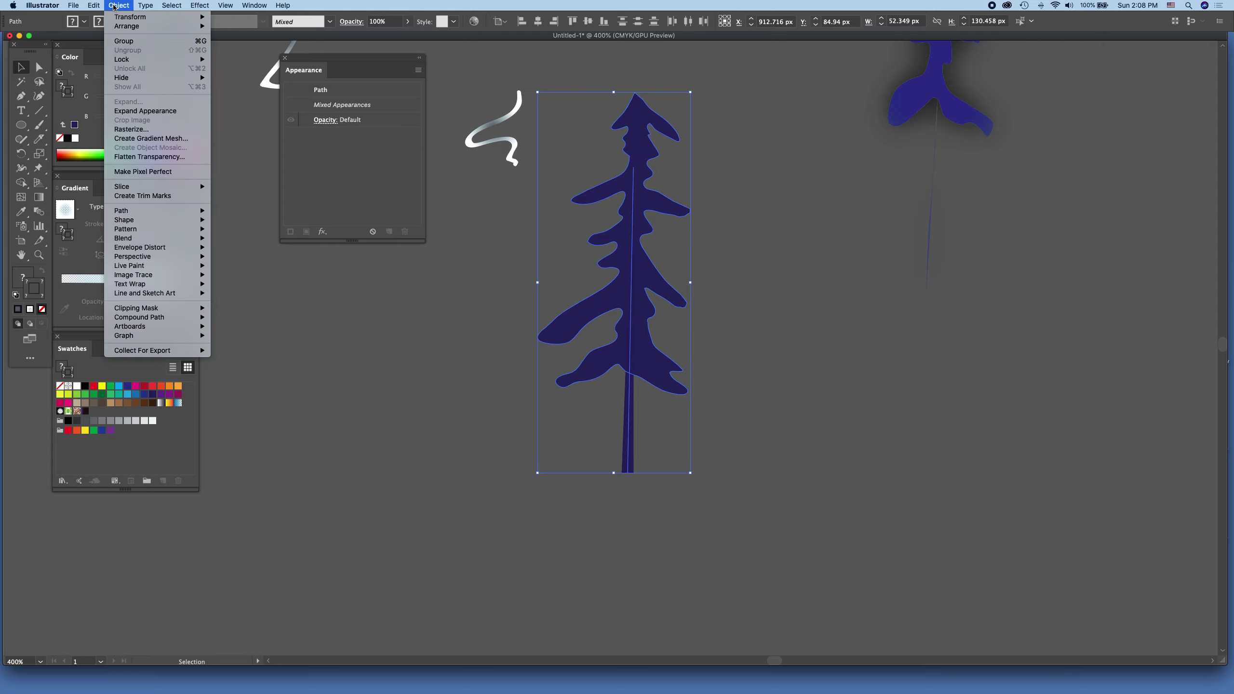
click(131, 111)
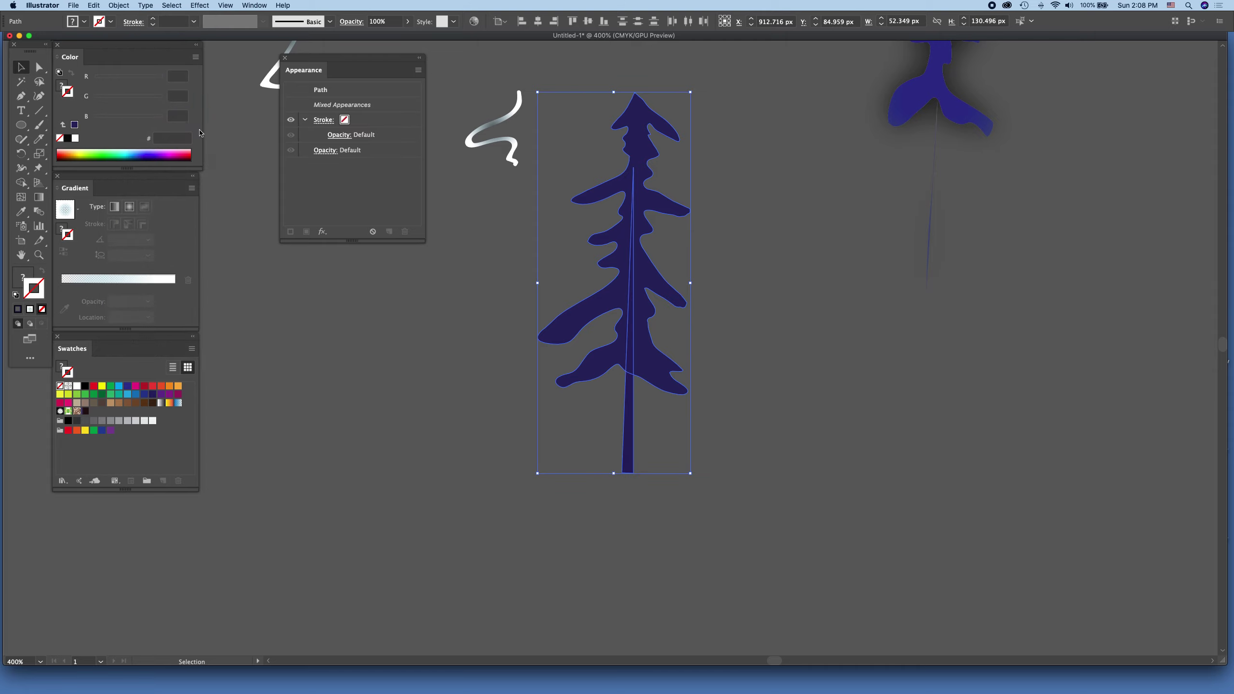
click(117, 6)
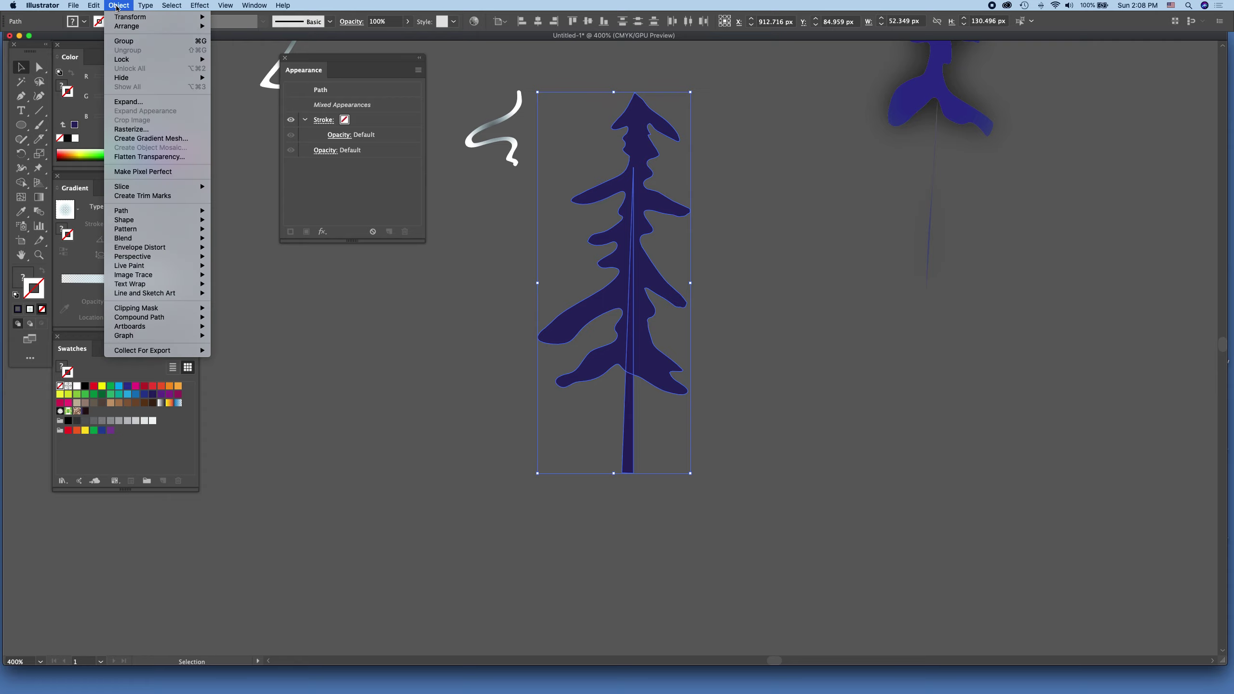
click(171, 111)
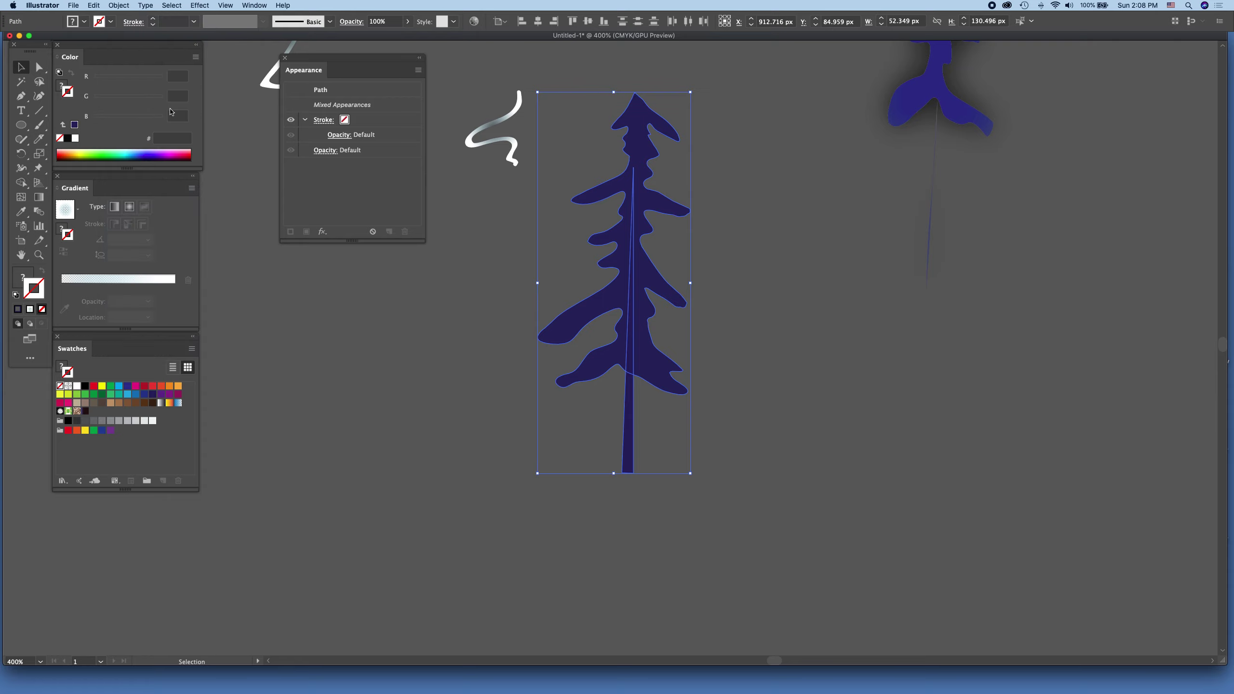
Combine the tree paths into a compound path and group crown with trunk.
click(119, 5)
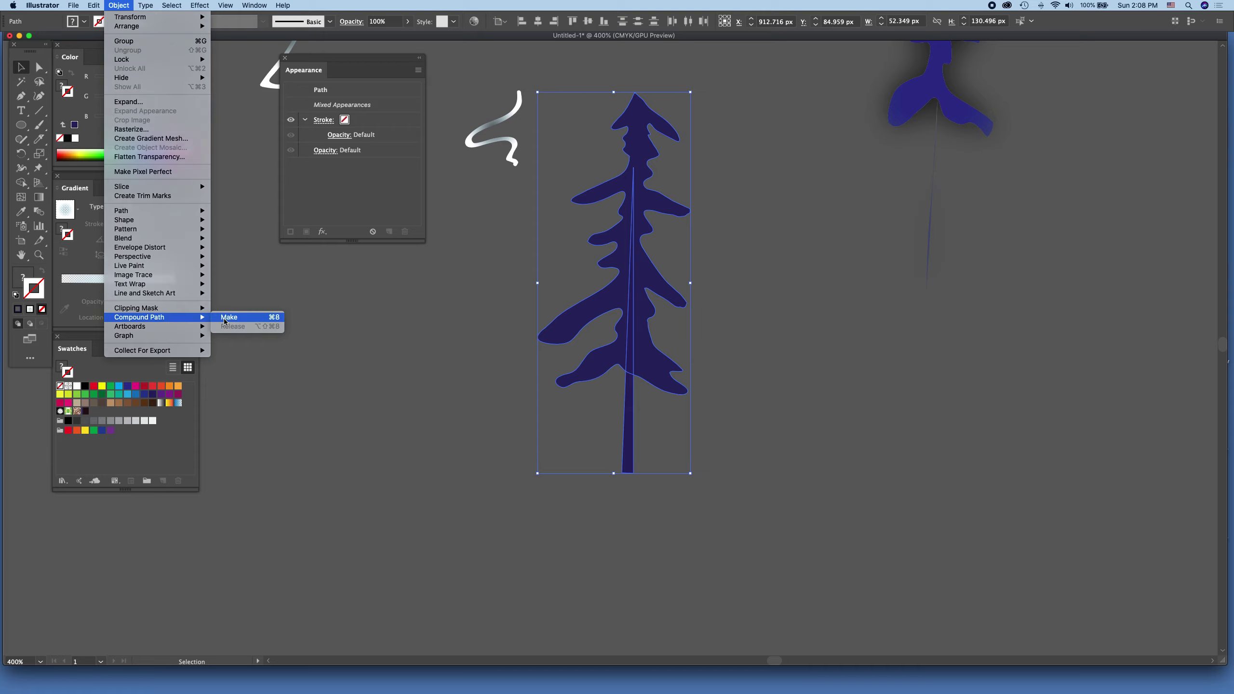
mouse_move(139, 317)
click(226, 316)
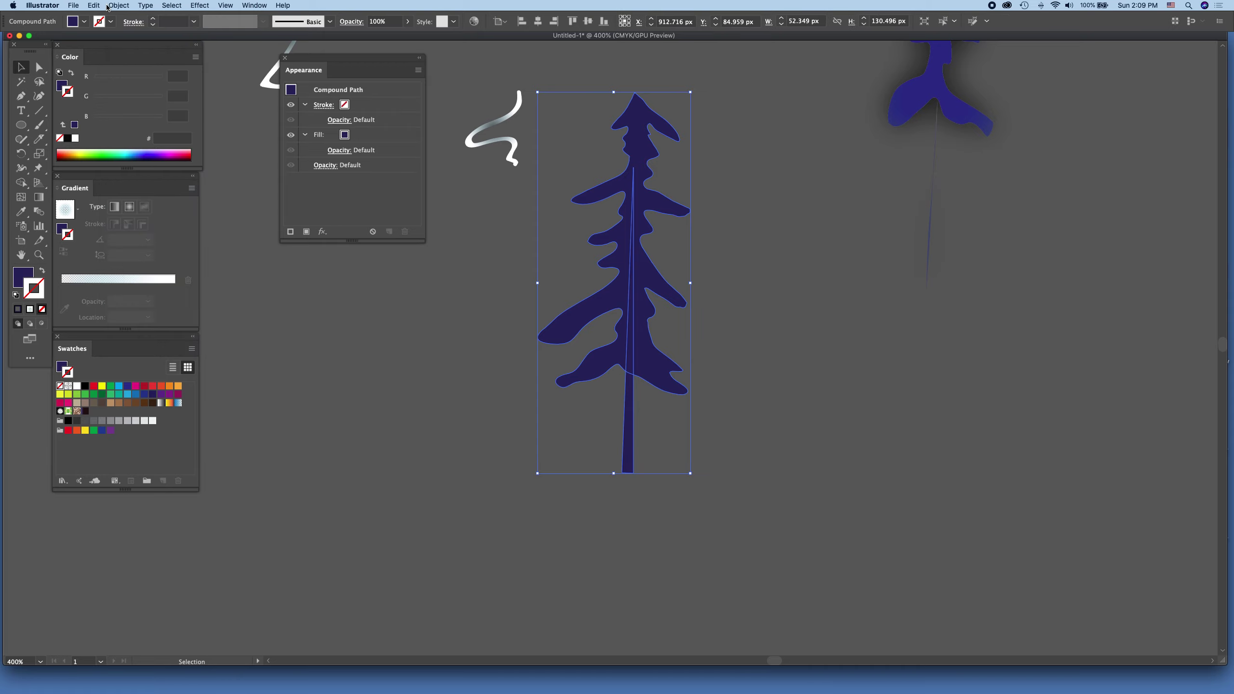
click(115, 6)
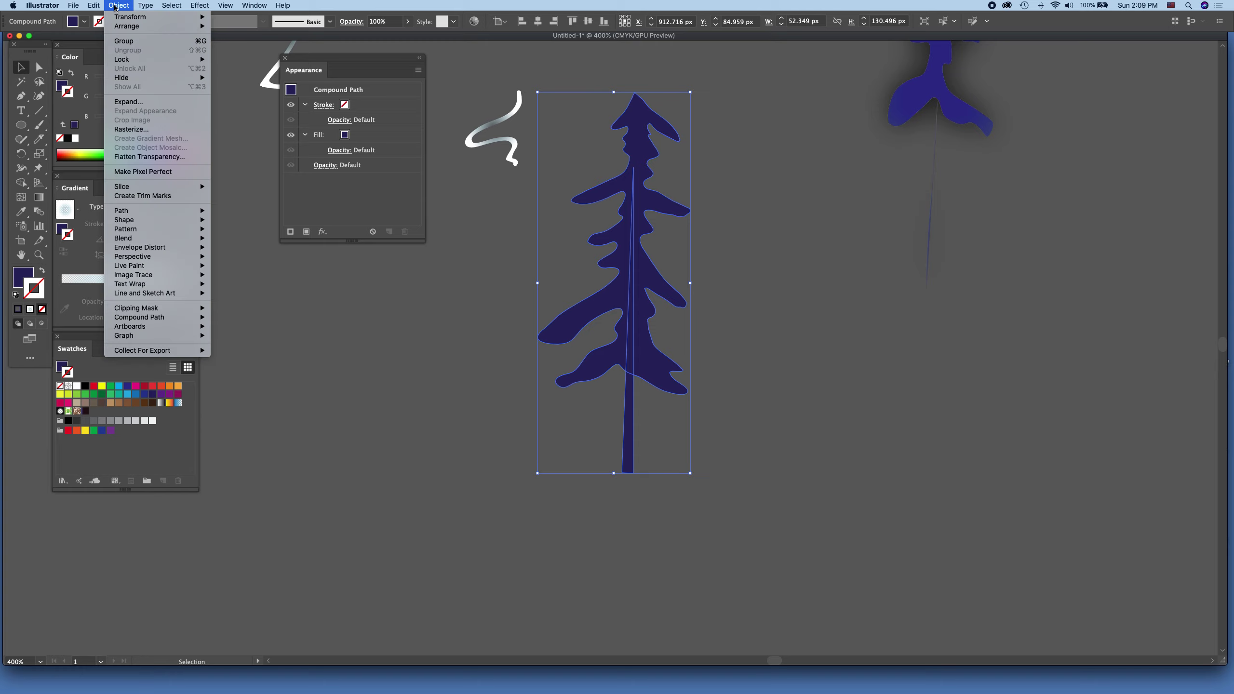
click(128, 42)
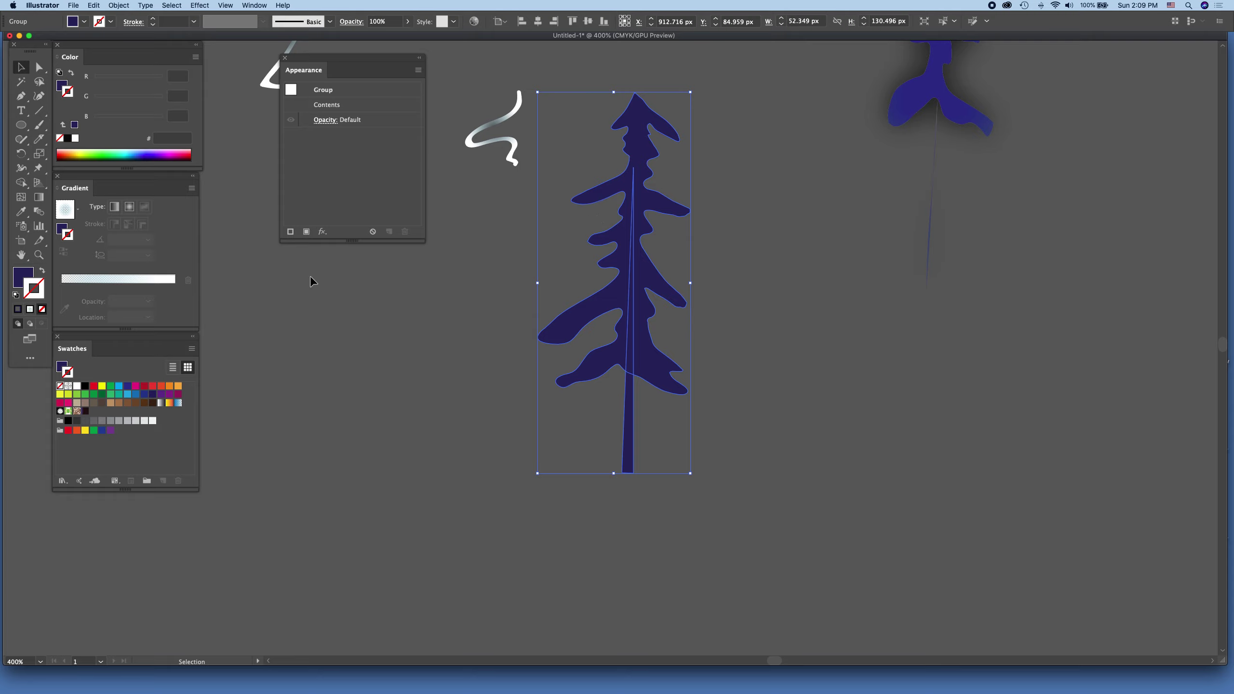
click(22, 184)
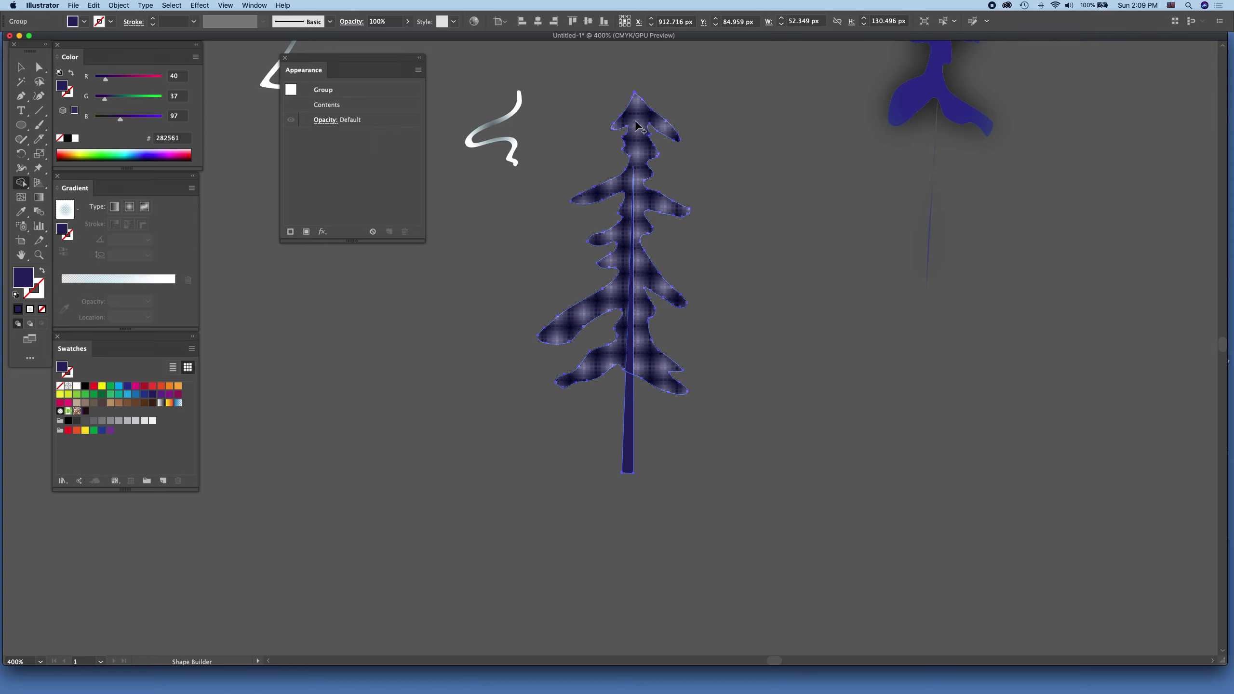
Shape-build across the branches and down the trunk into one navy silhouette, then deselect.
drag(636, 127, 635, 365)
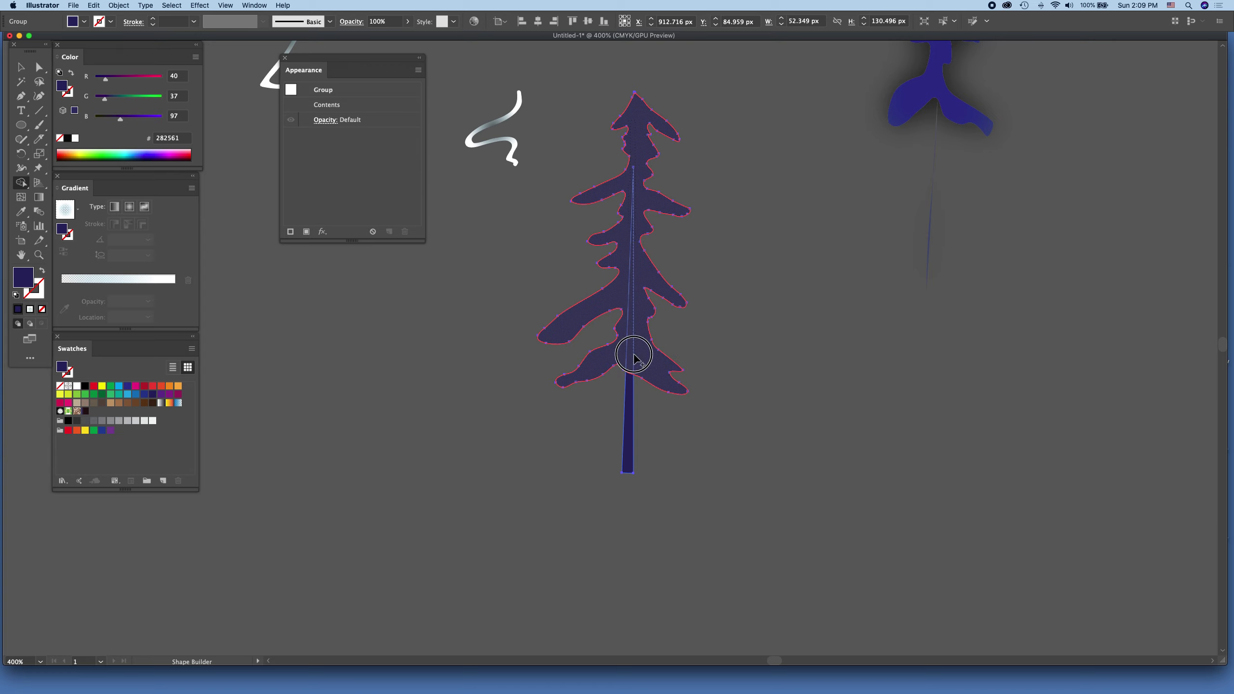
drag(634, 365, 630, 390)
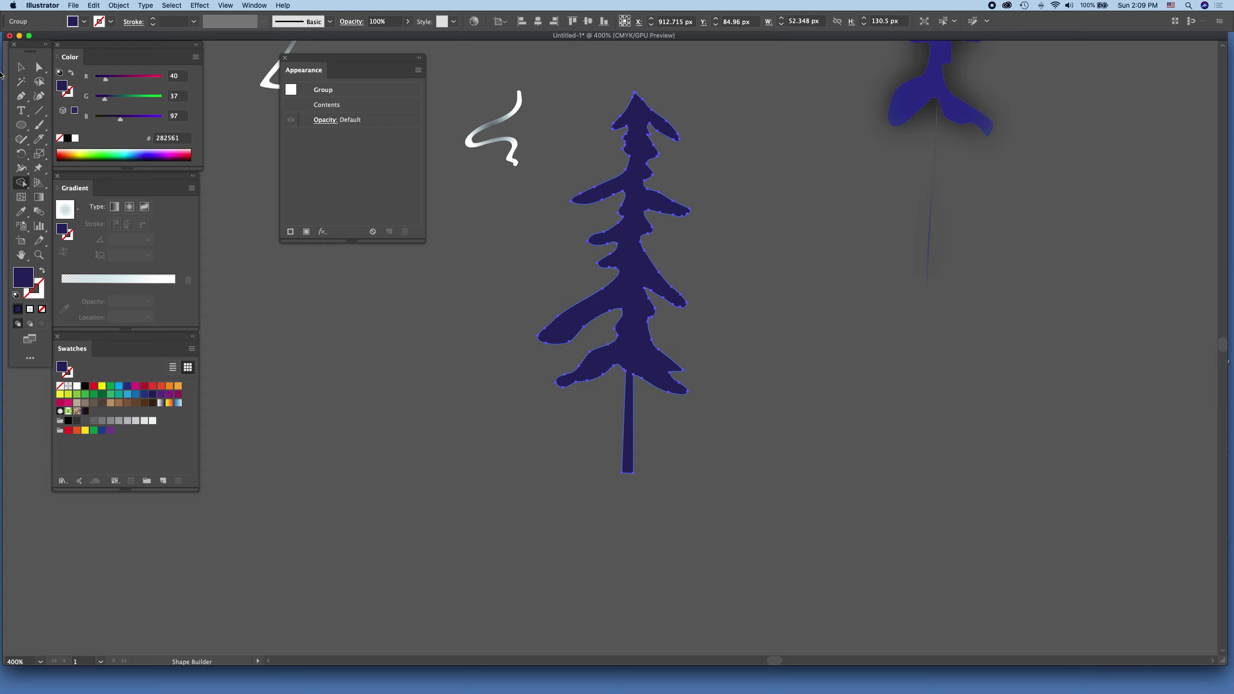
click(20, 67)
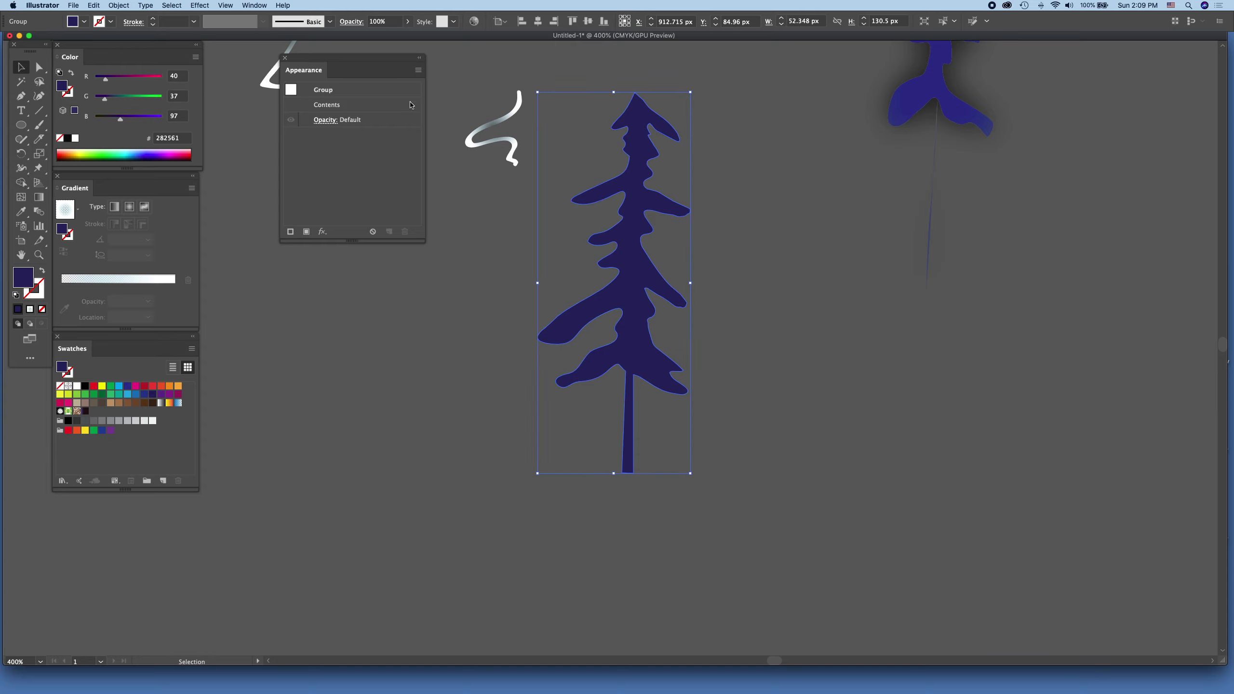
click(768, 193)
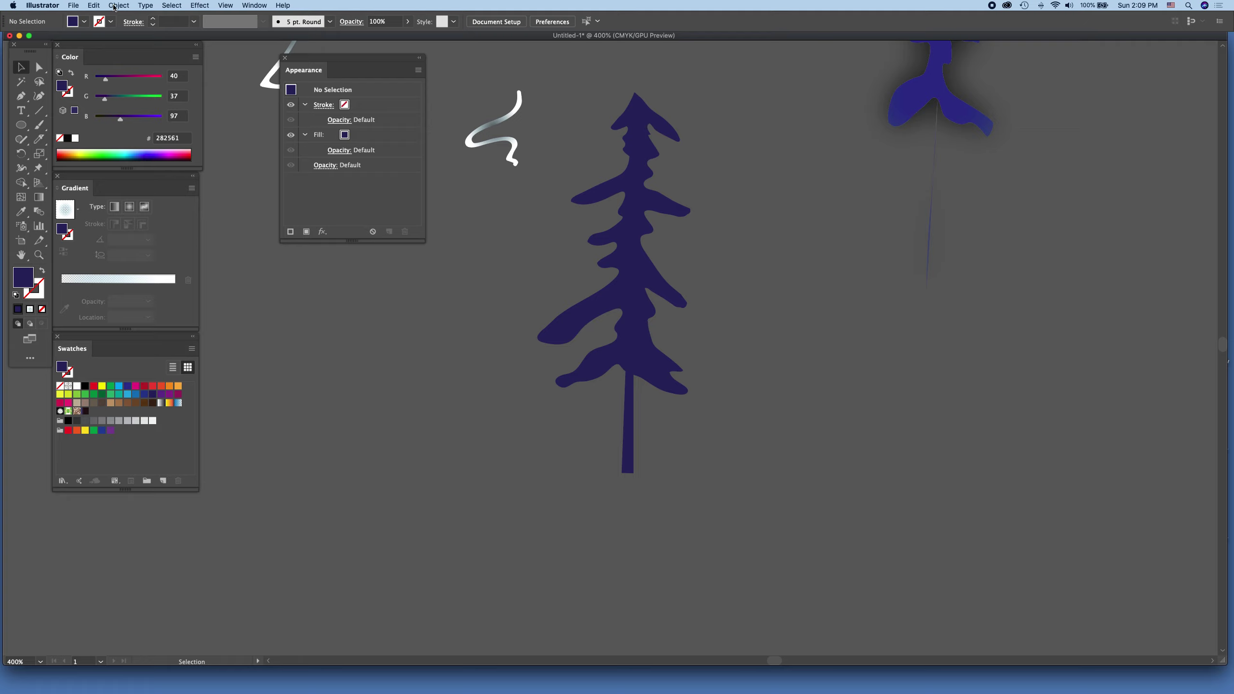
Show the Brushes panel, detaching the Align panel from it and closing Align.
click(246, 5)
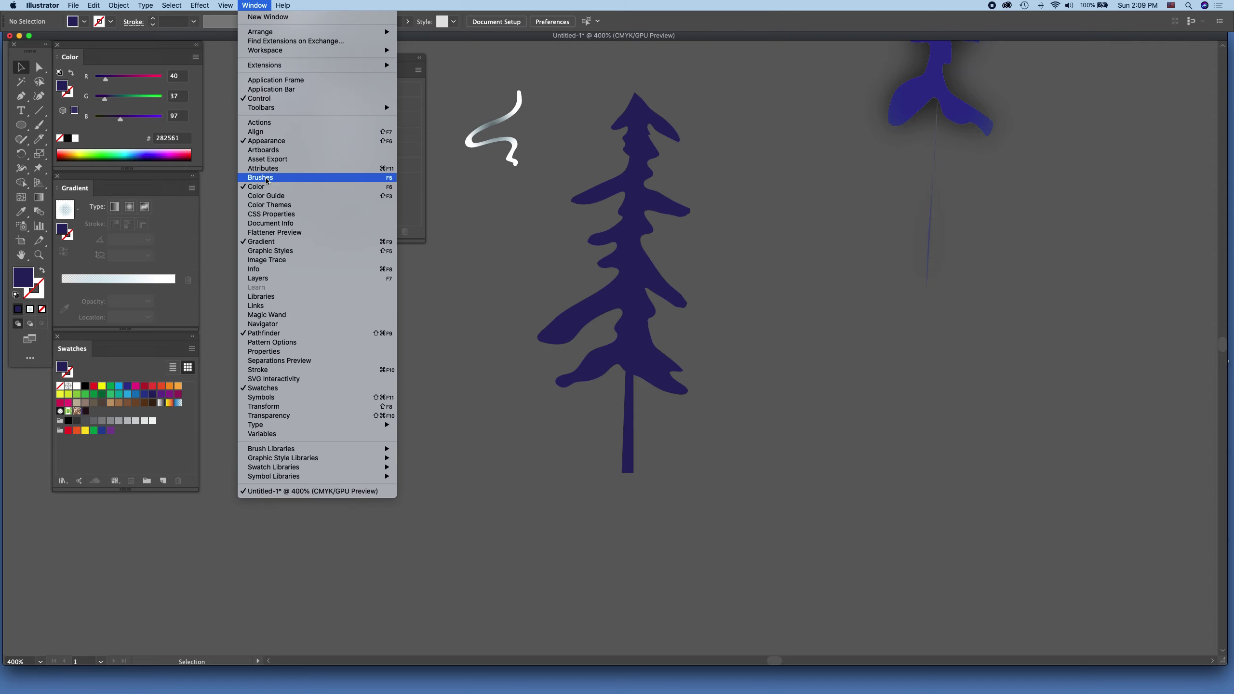
click(298, 179)
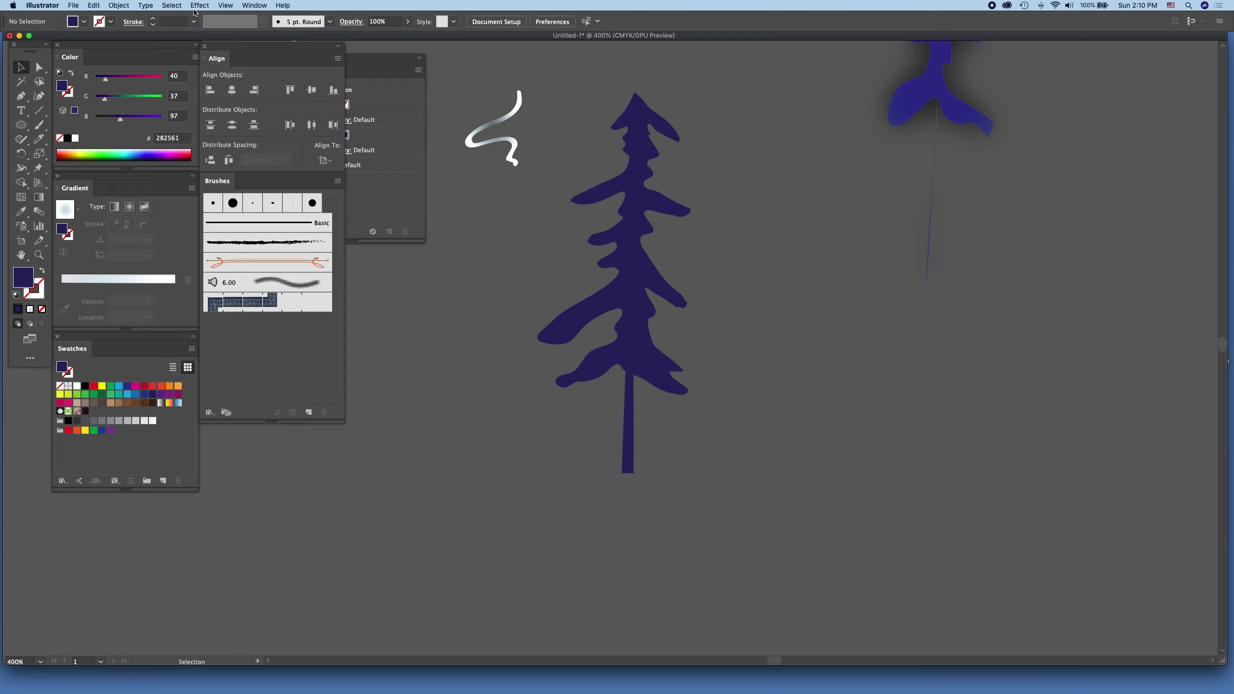
click(255, 6)
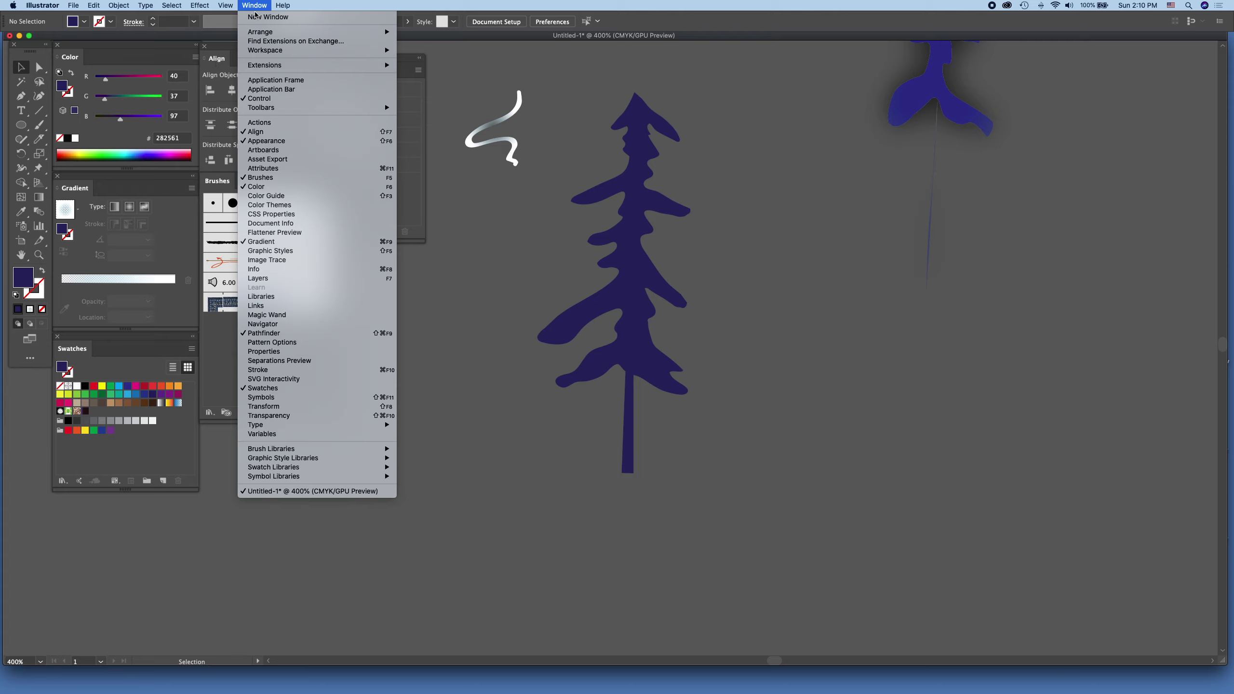
click(276, 132)
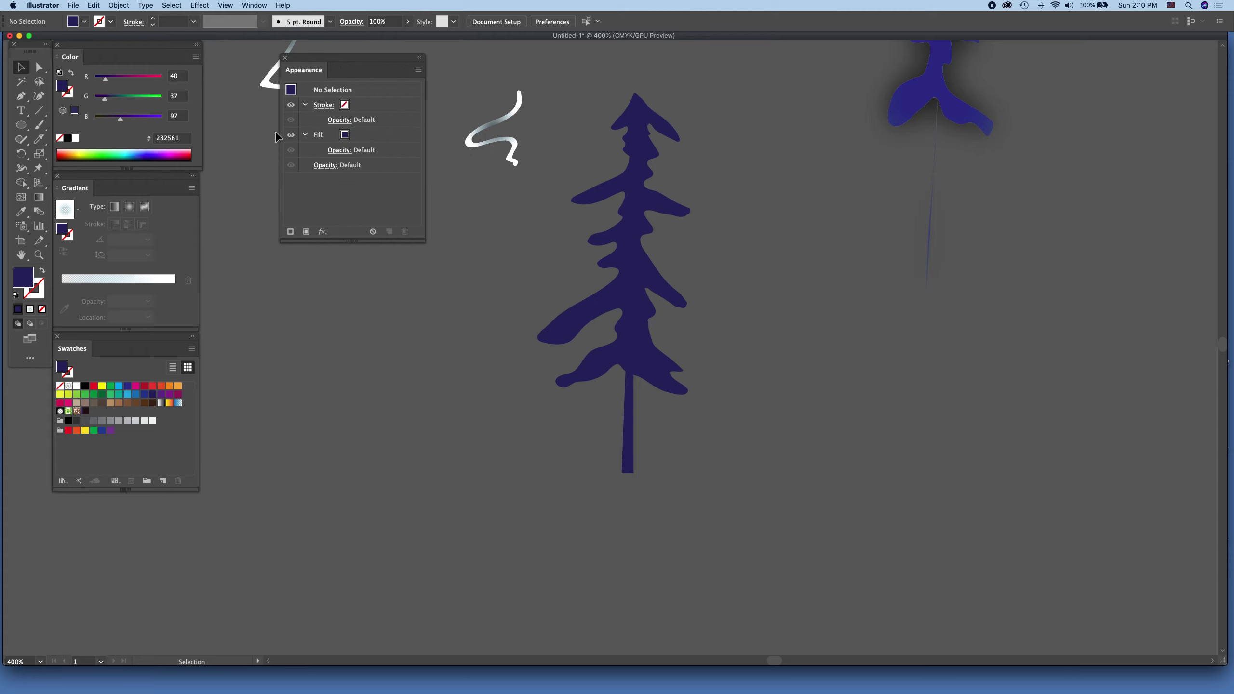
click(253, 6)
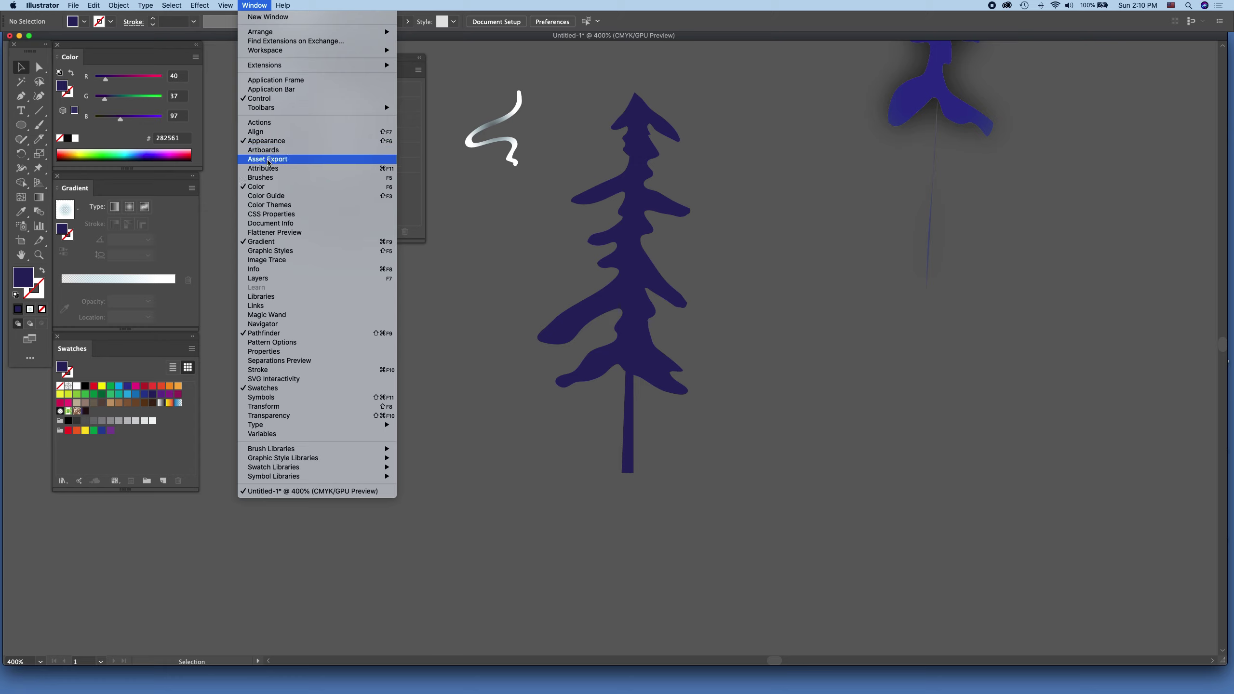
click(261, 178)
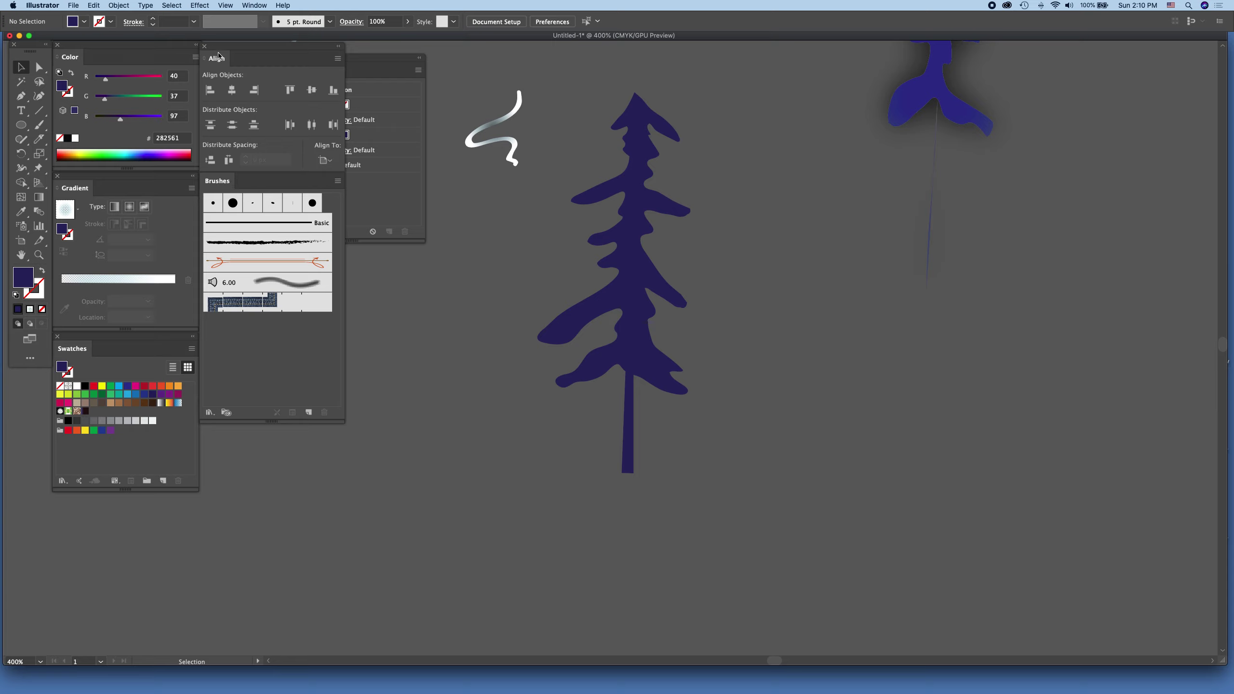
drag(221, 59, 384, 390)
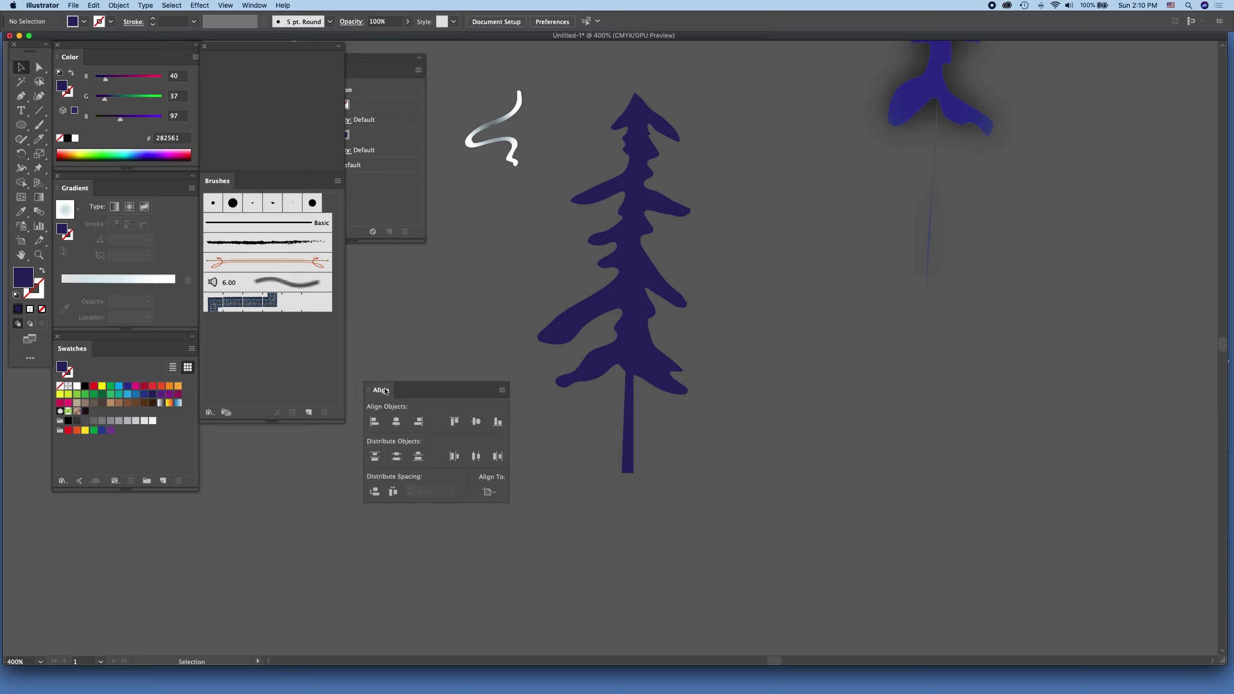
click(253, 5)
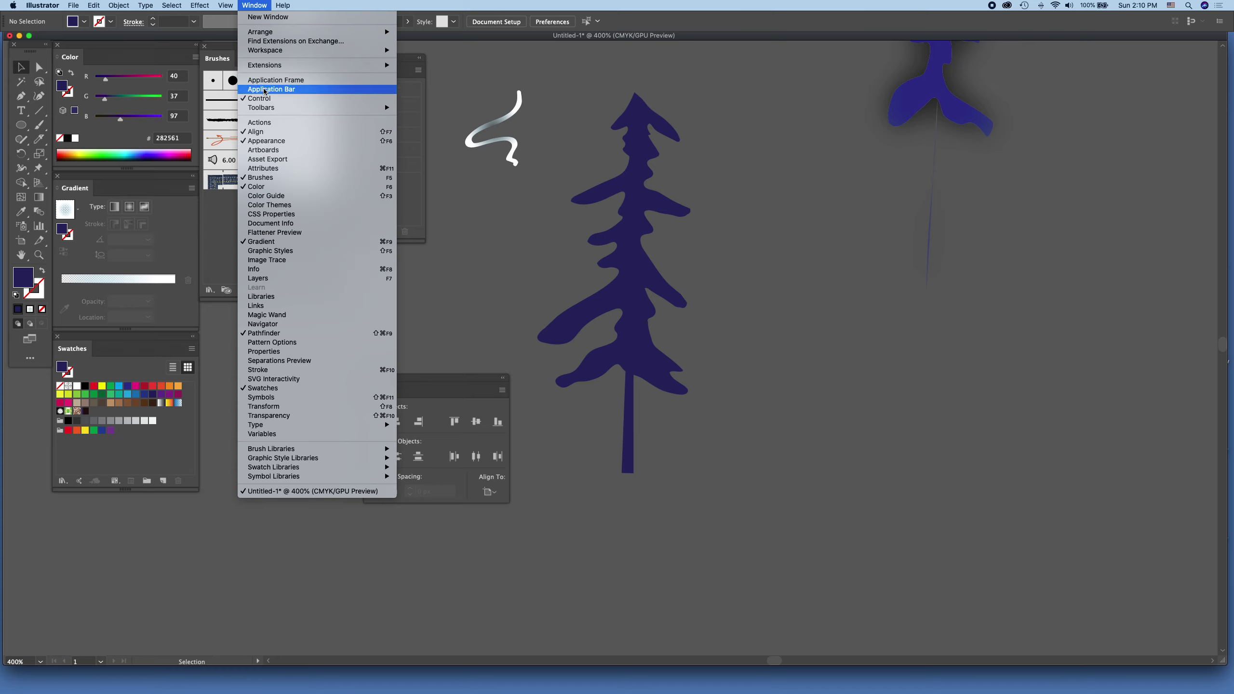
click(263, 132)
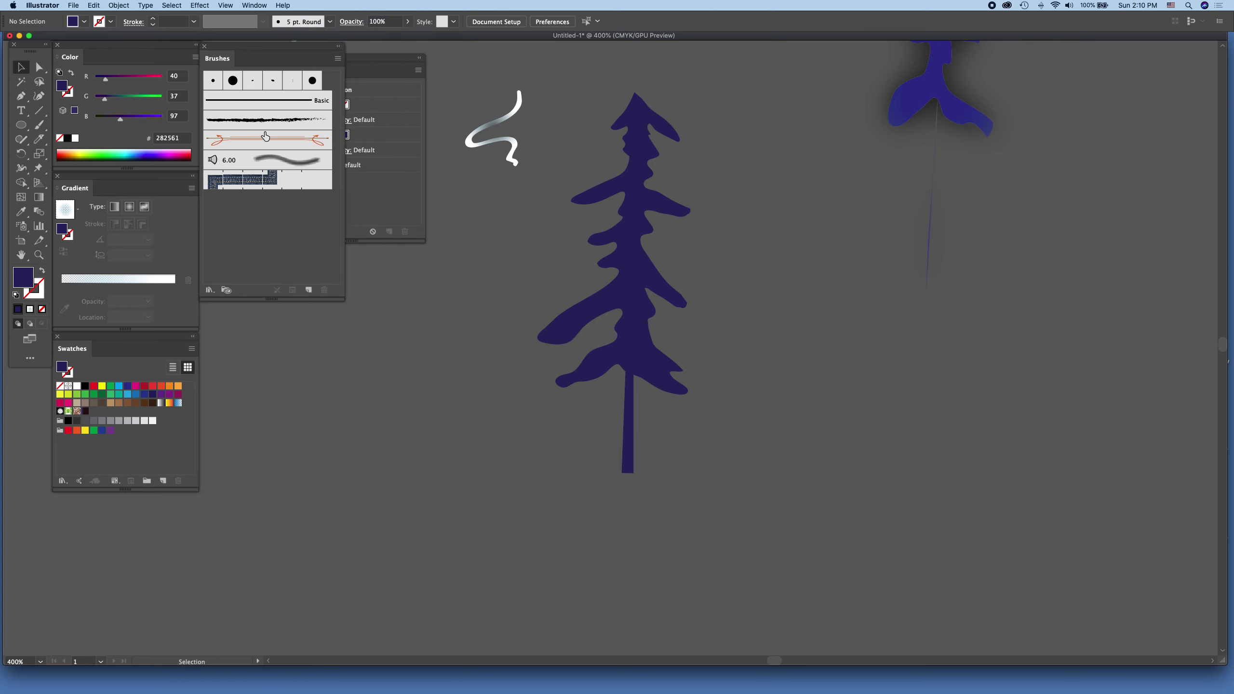
Fill the pine tree with the dark blue 262262 swatch.
drag(634, 218, 398, 252)
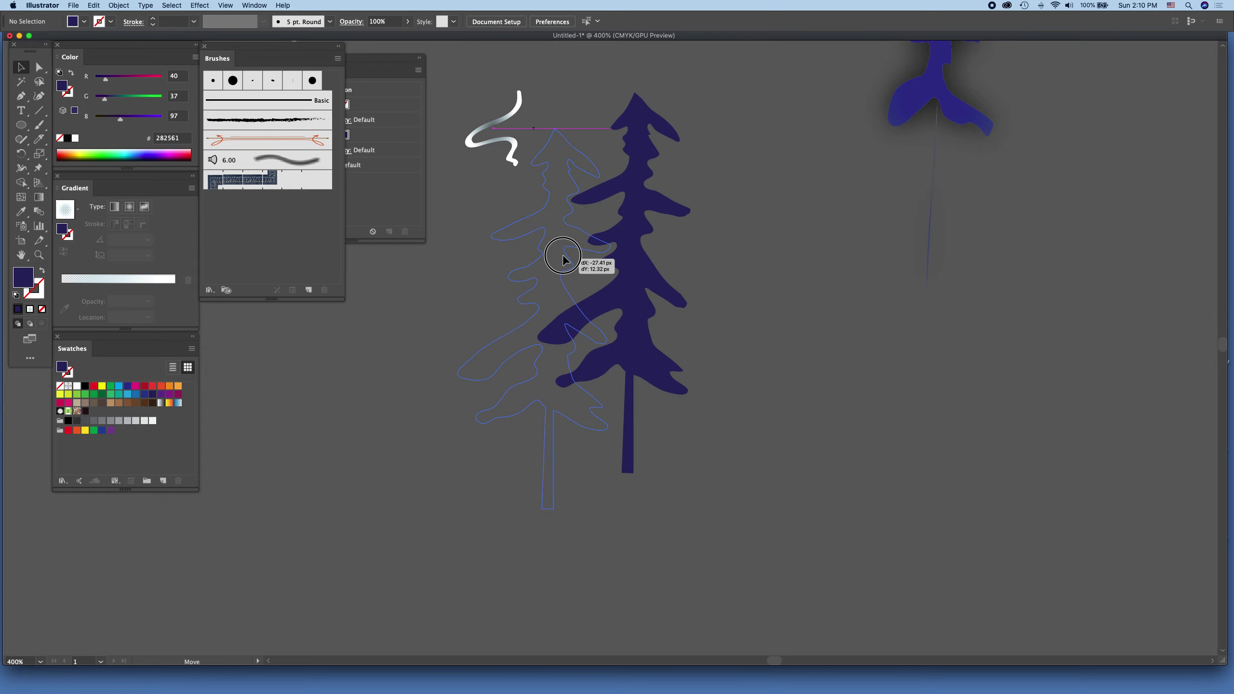
drag(397, 253, 638, 226)
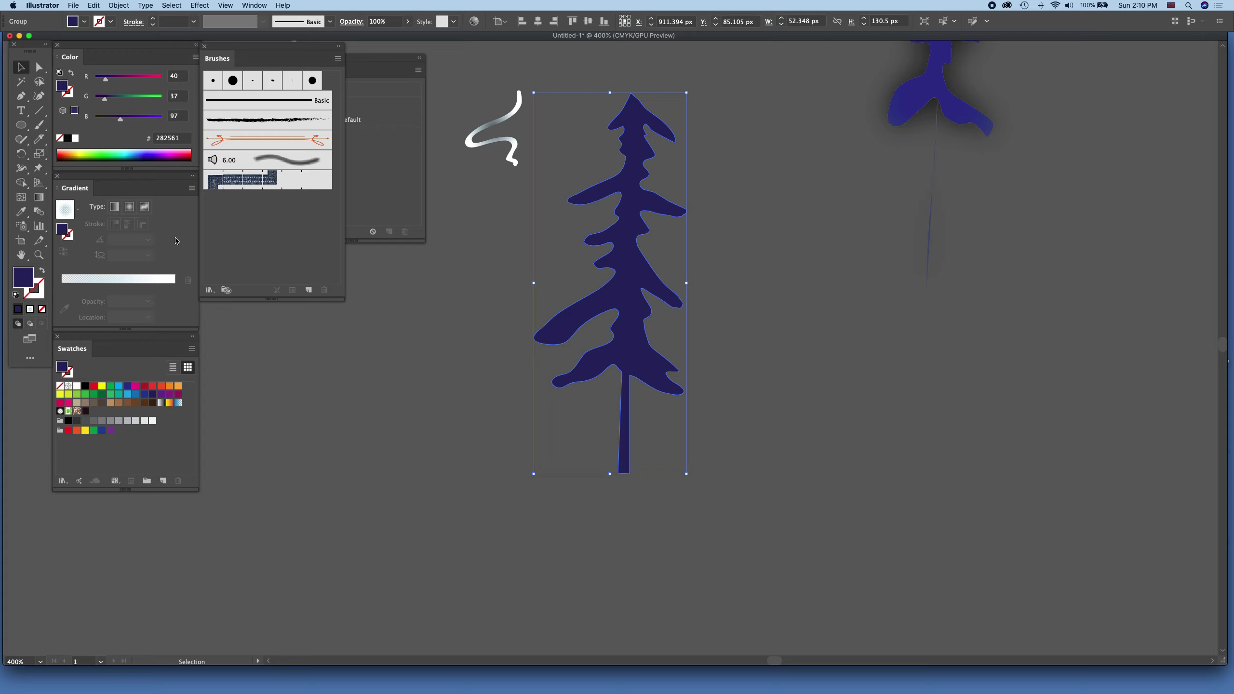
click(154, 398)
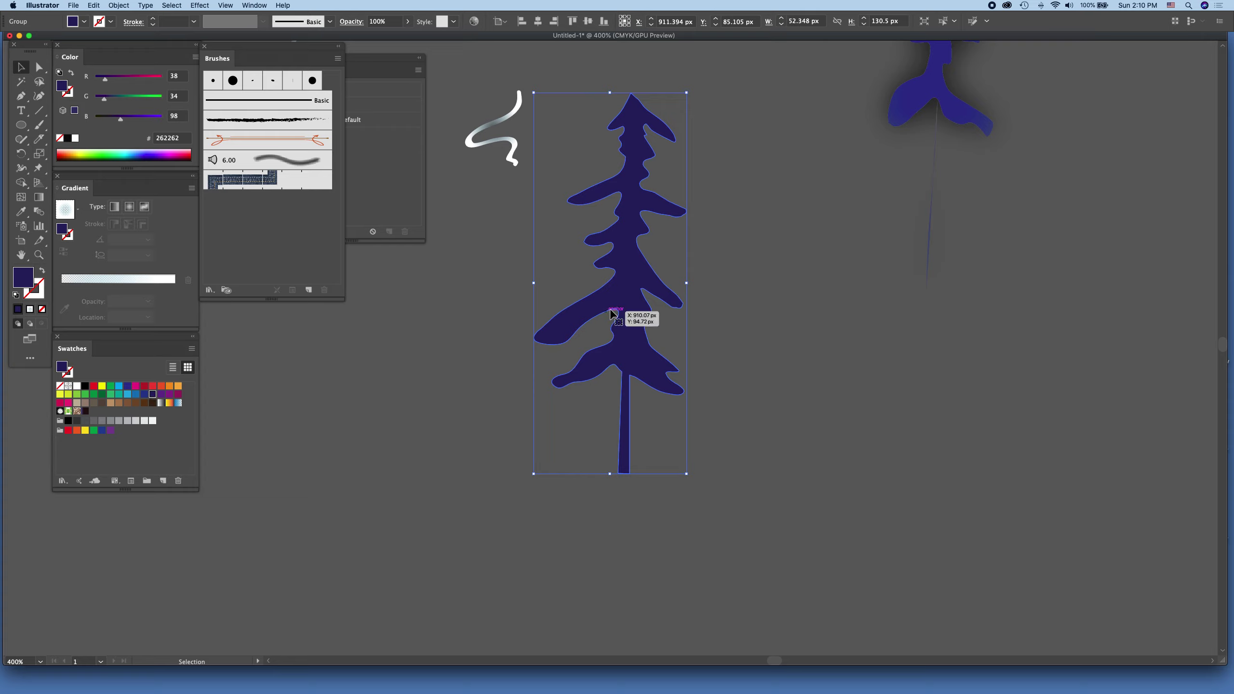
click(626, 297)
click(151, 400)
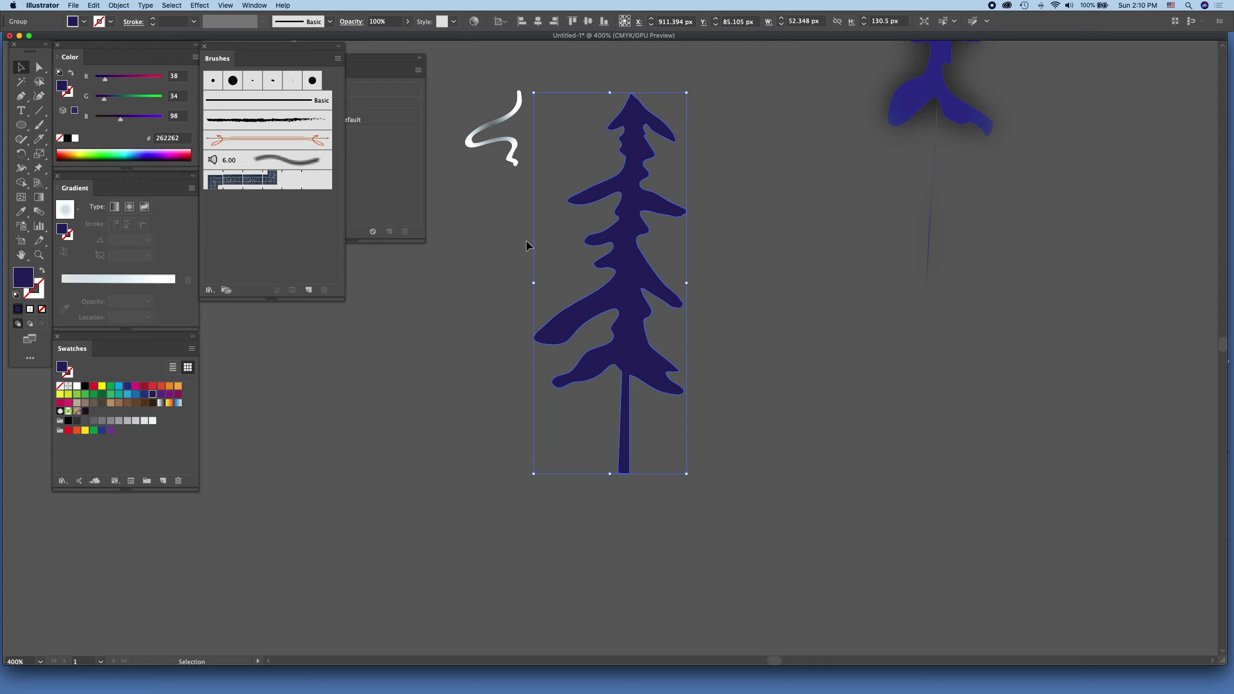
Paste a copy to the right of the original and give it a darker blue fill.
key(a)
key(super+v)
key(v)
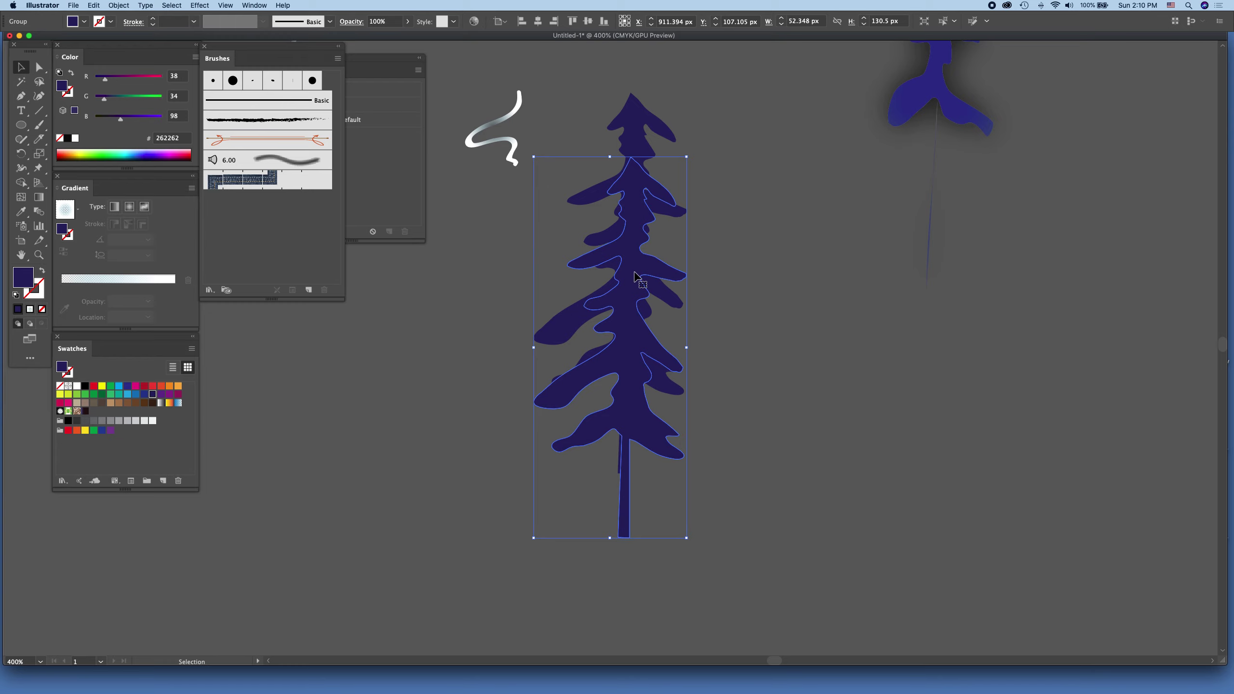
drag(639, 298, 788, 243)
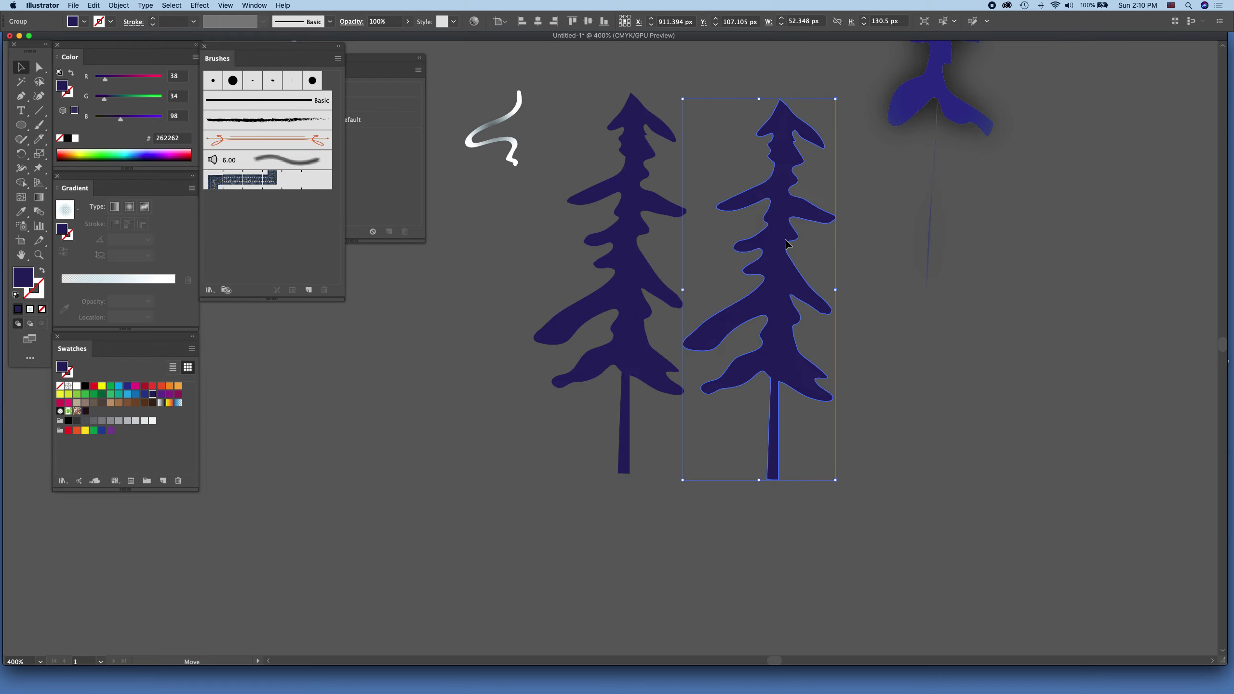
click(153, 155)
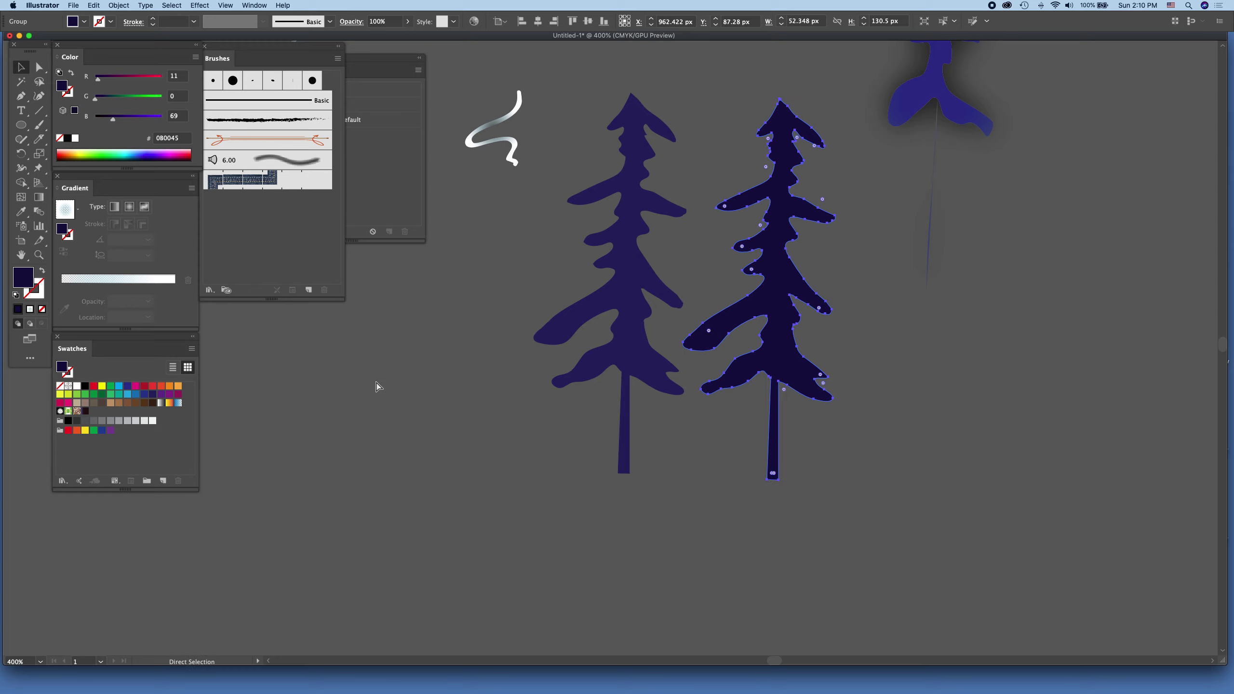
Paste another copy lower left and fill it with dark purple 23005C.
key(super+v)
drag(619, 353, 449, 402)
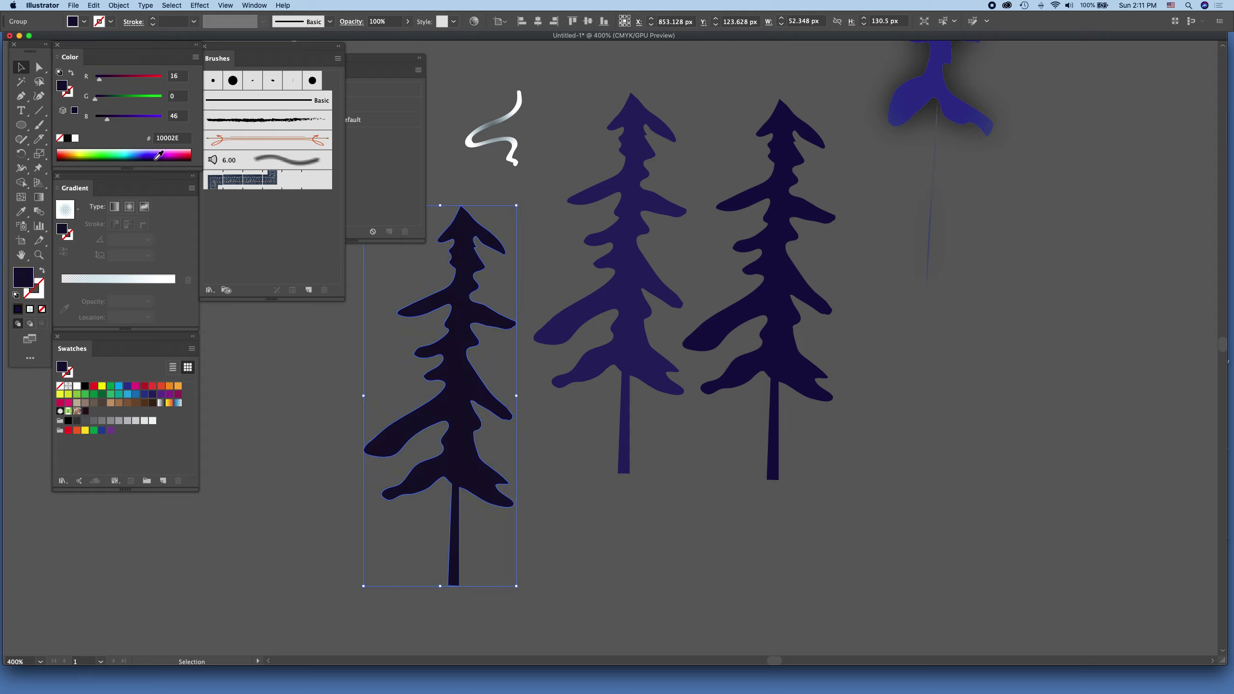
click(158, 155)
click(157, 153)
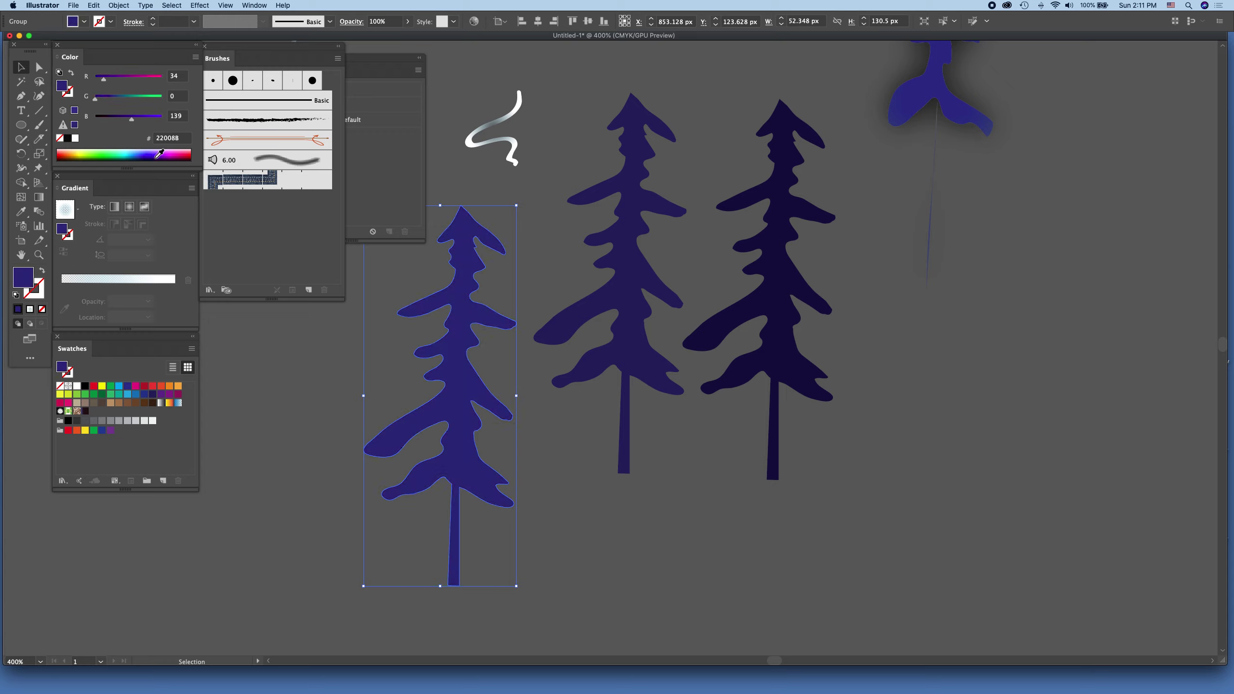
click(159, 154)
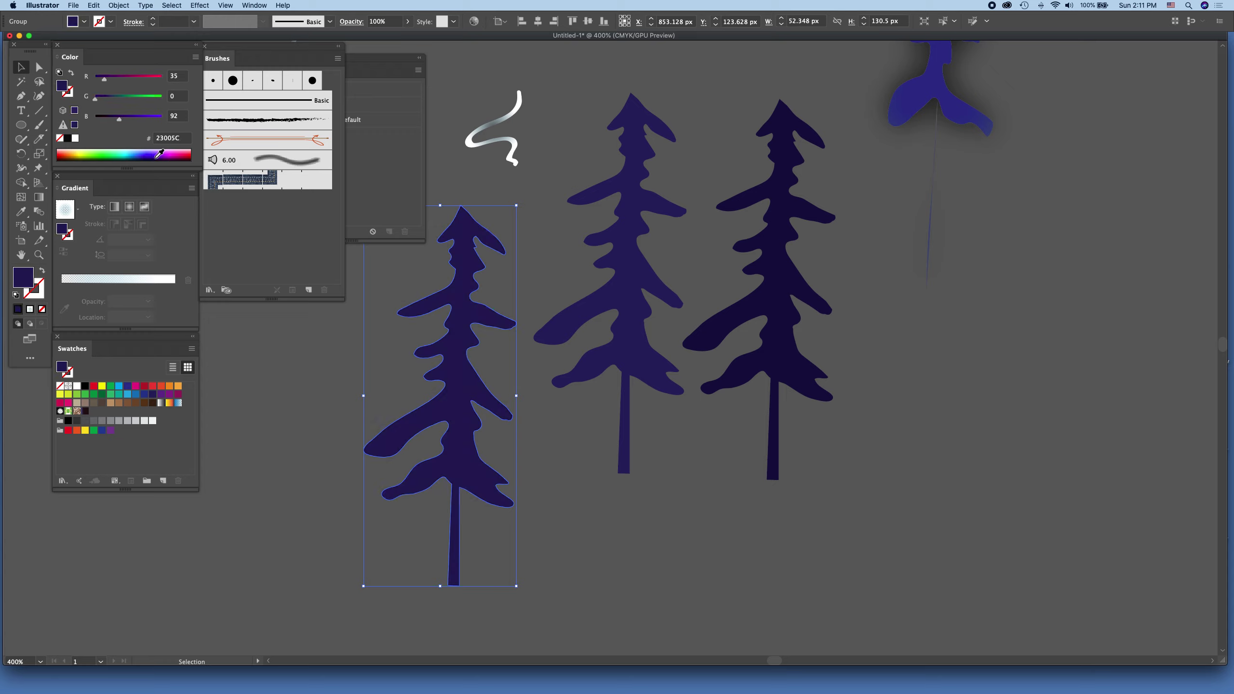
click(315, 408)
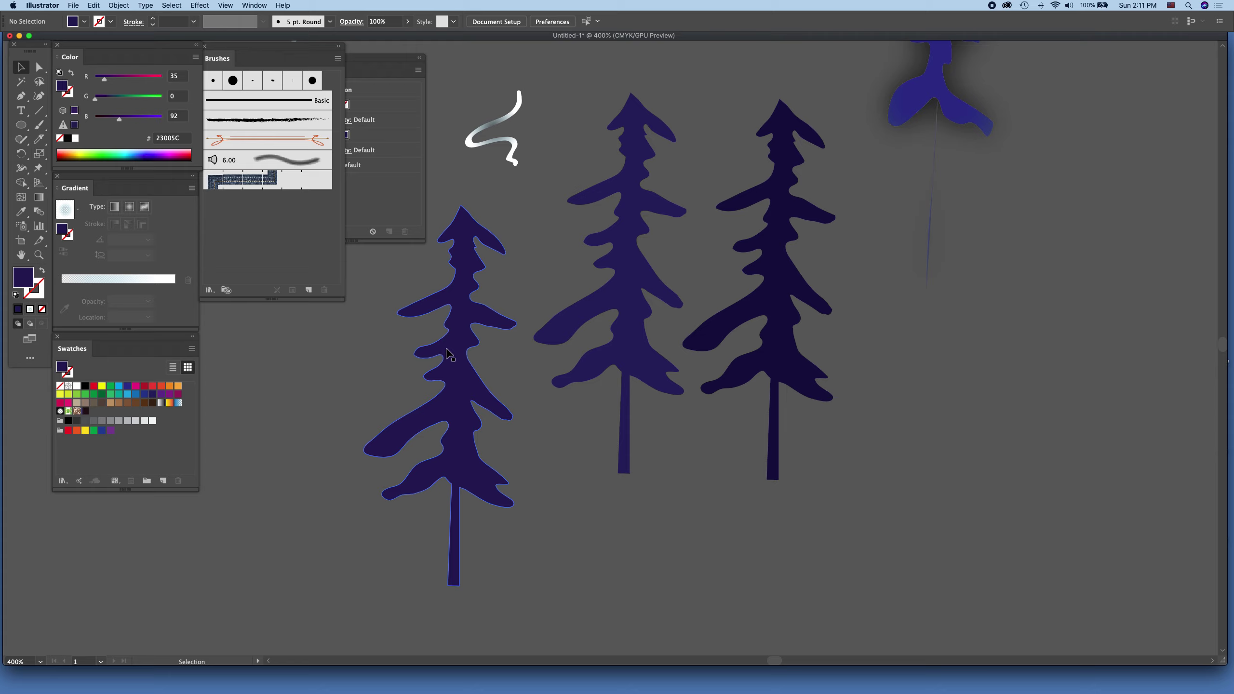
Delete the white squiggle stroke and the leftover tree-top piece.
click(513, 152)
key(Delete)
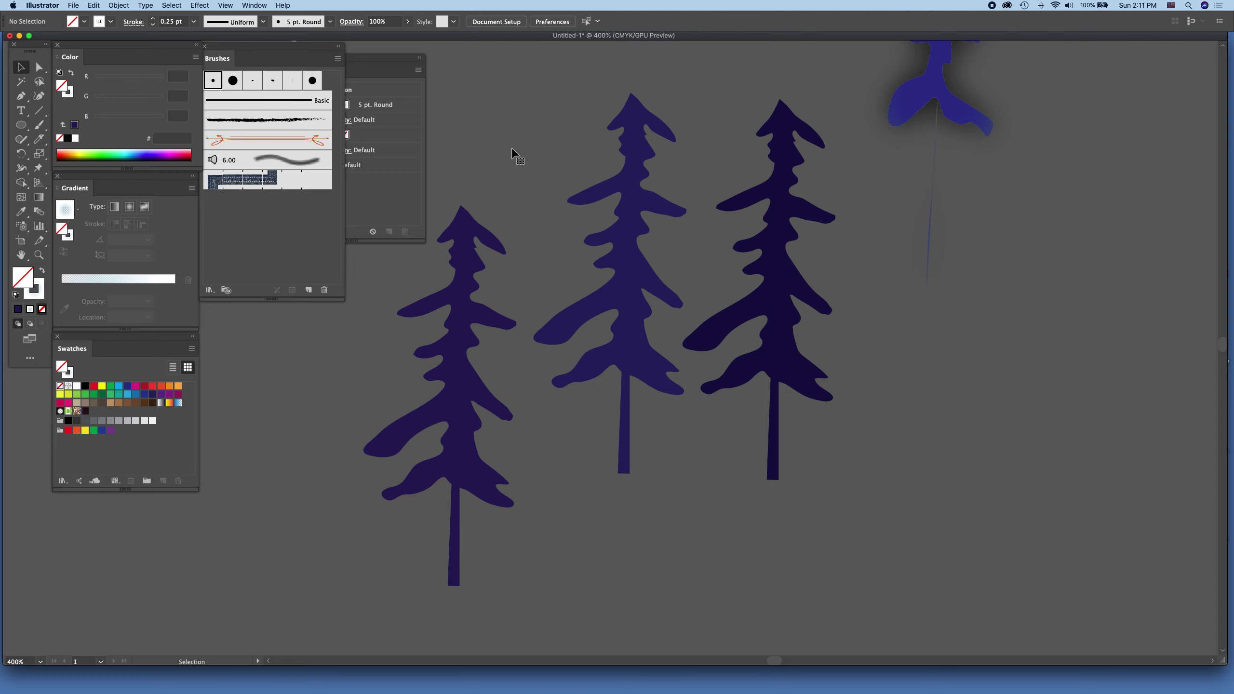
scroll(505, 146, right, 1)
scroll(505, 146, down, 1)
drag(874, 79, 946, 125)
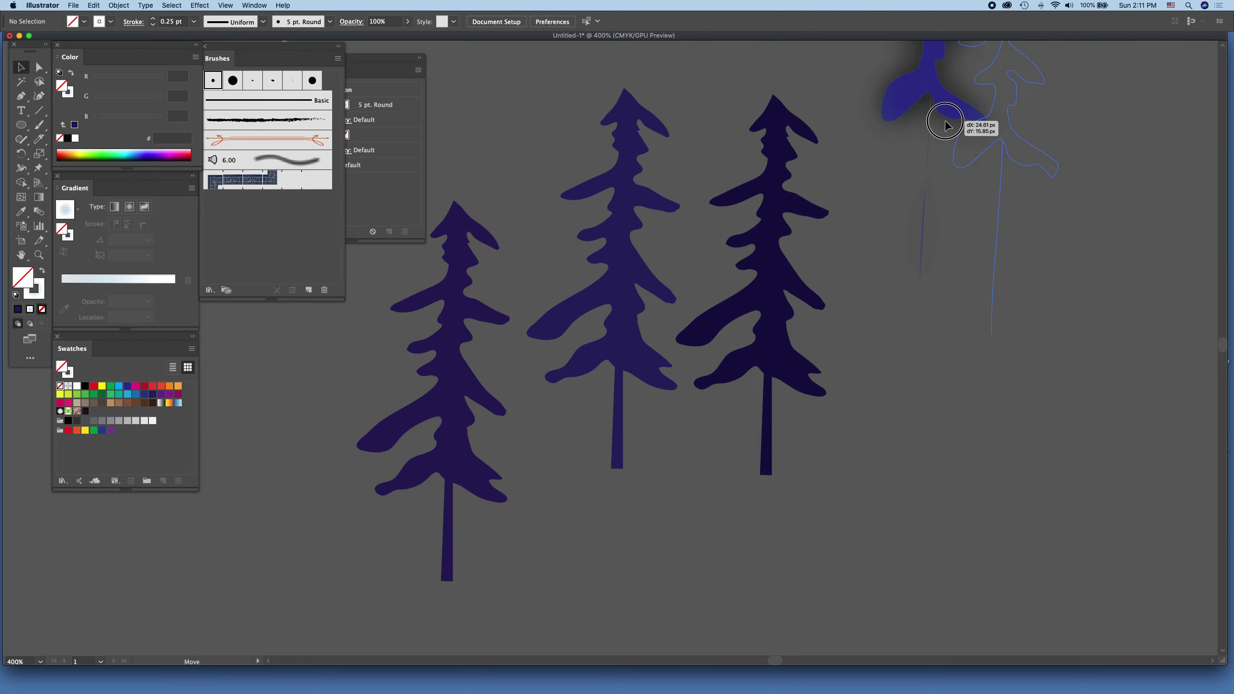
key(Delete)
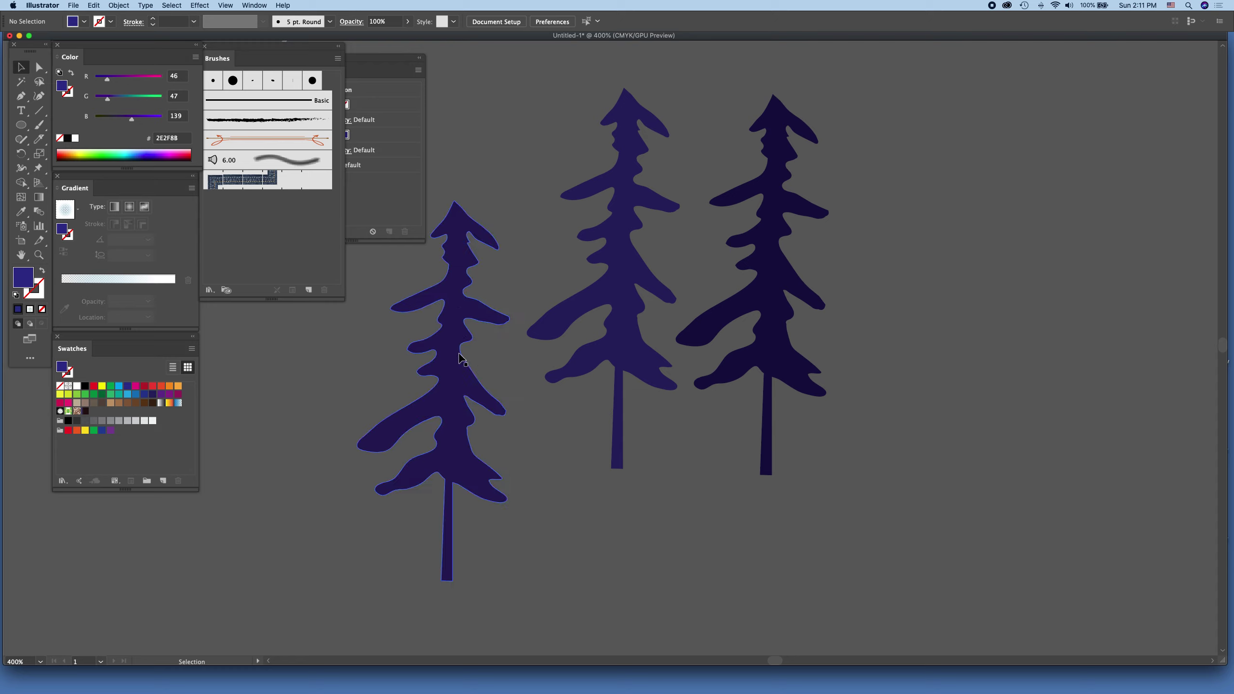
Stretch the middle tree taller, then flip the left tree and overlap it with the middle.
mouse_move(455, 367)
mouse_down()
mouse_move(506, 269)
mouse_move(523, 266)
mouse_up()
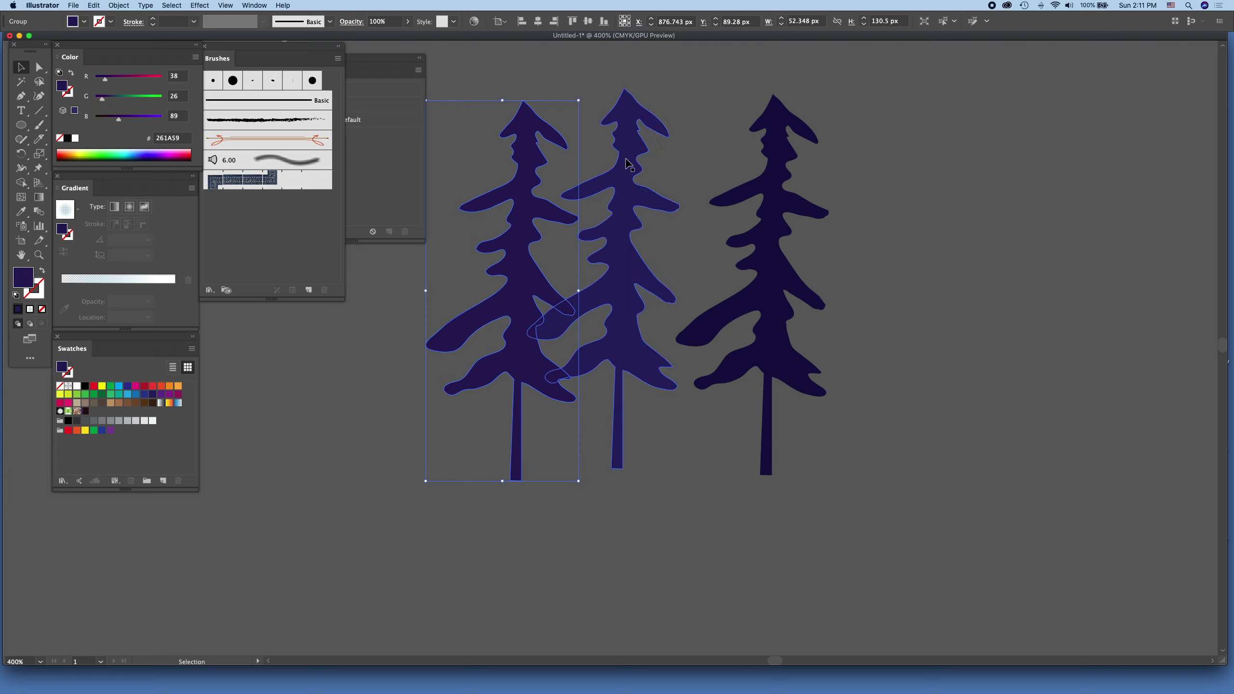
click(629, 125)
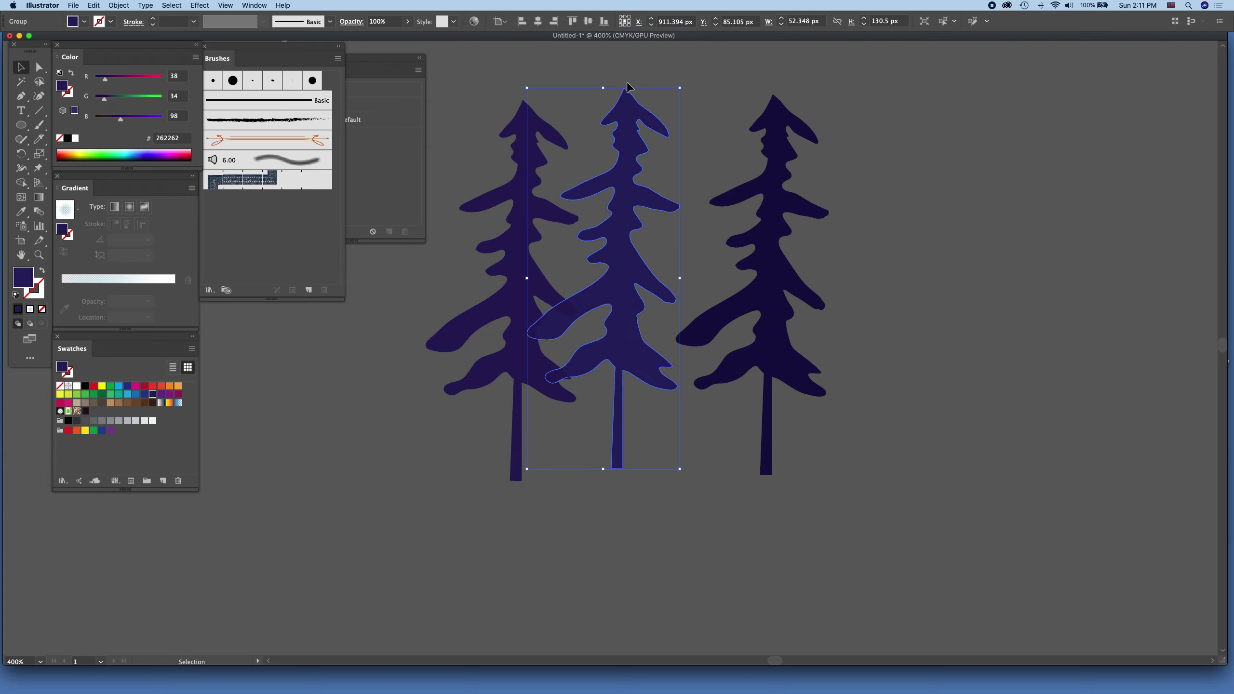
drag(604, 90, 603, 56)
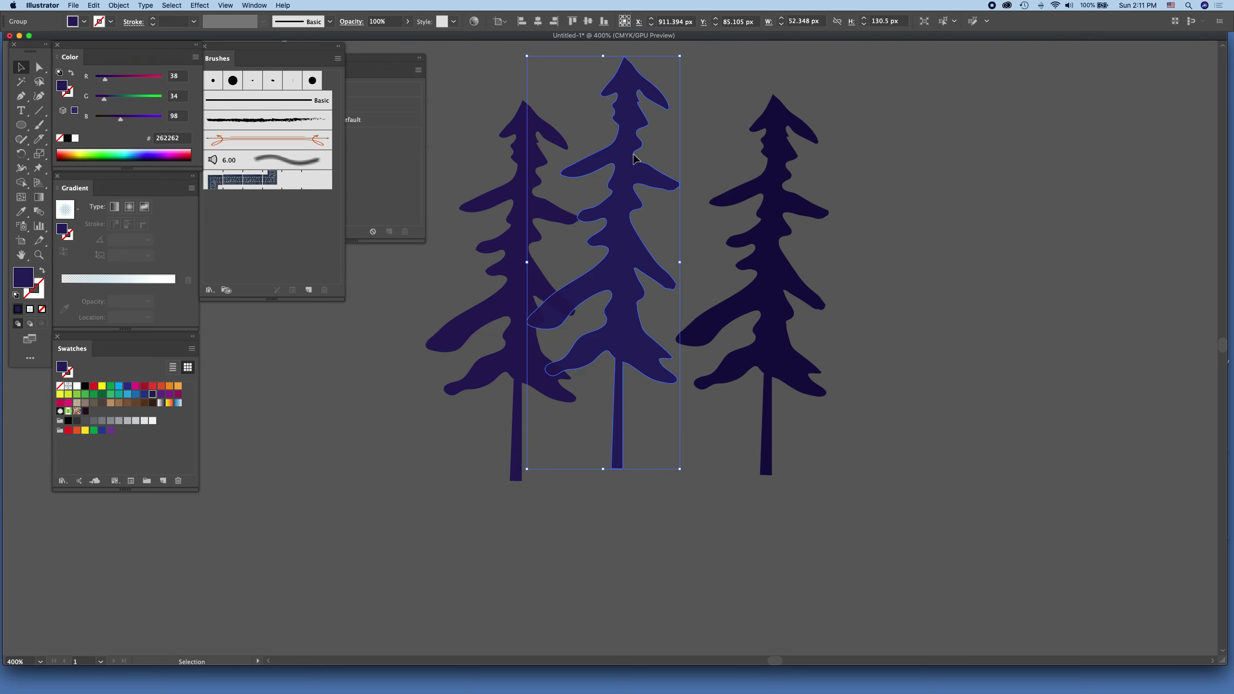
drag(631, 212, 612, 230)
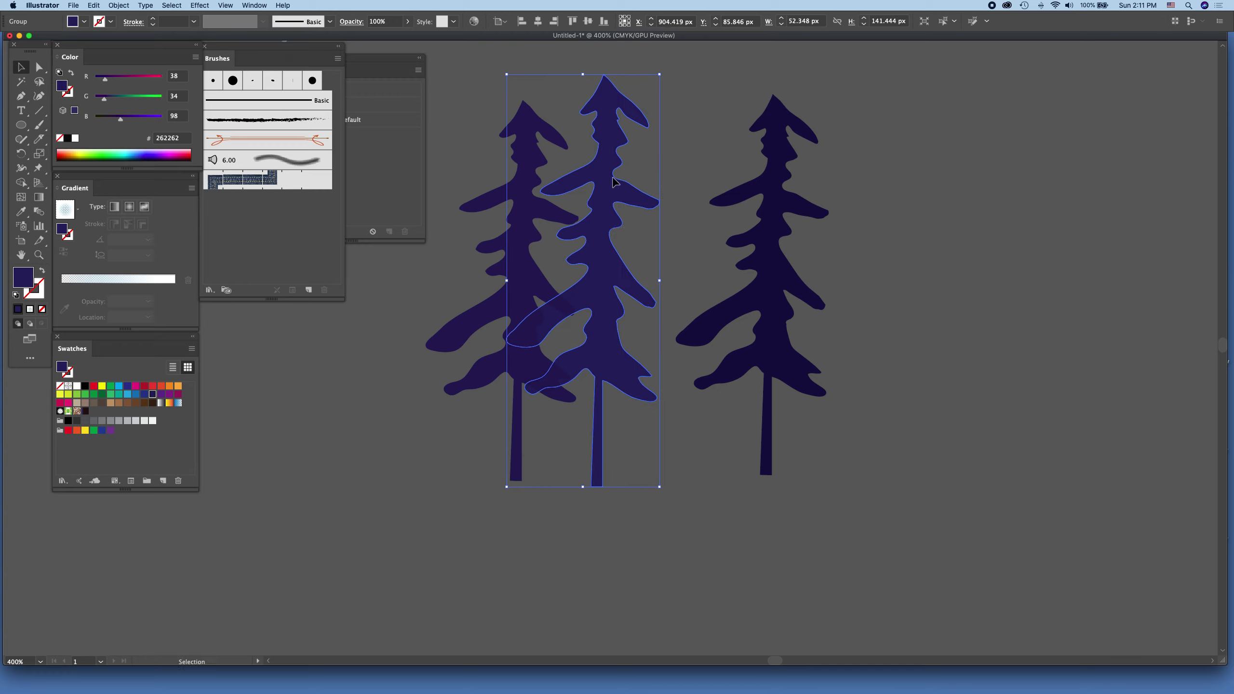
click(464, 209)
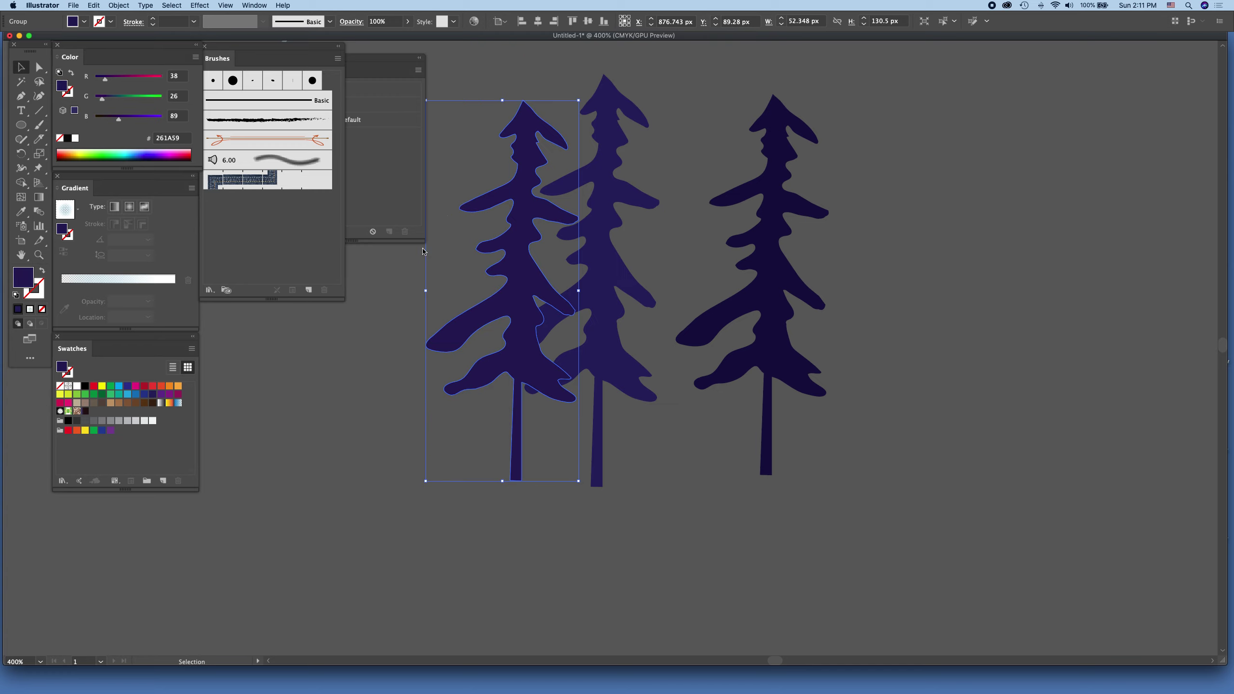
drag(426, 292, 707, 318)
drag(638, 272, 561, 278)
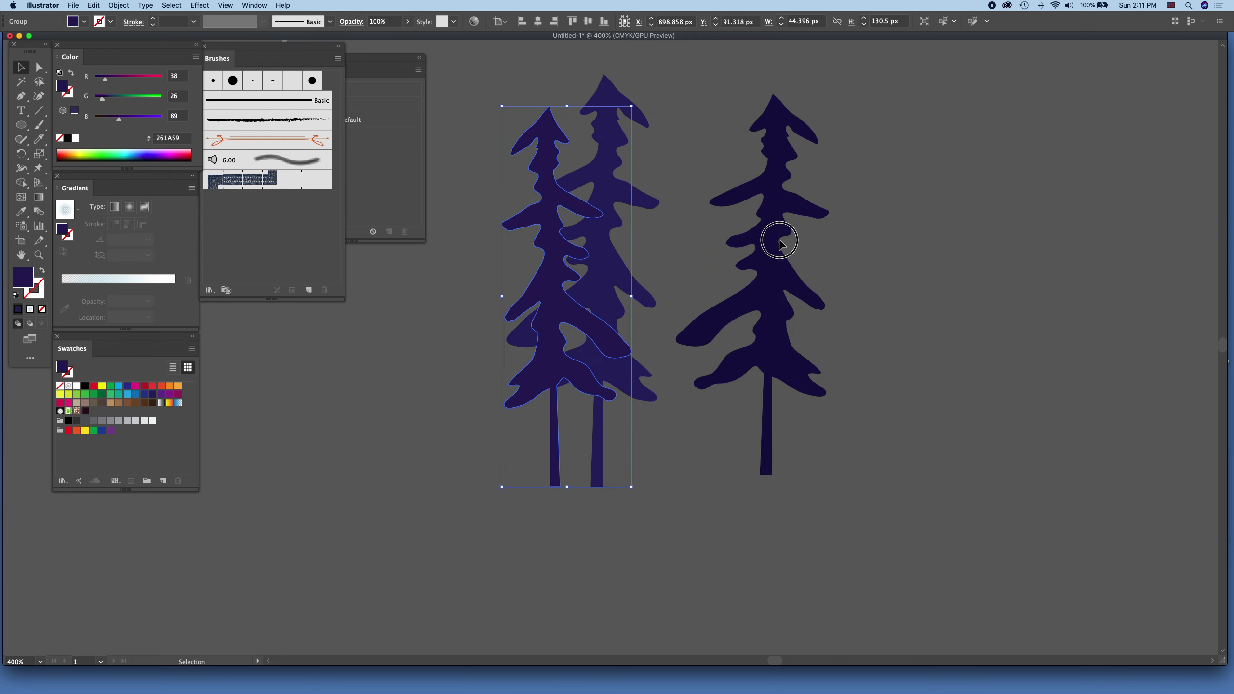
Shrink the dark right tree, tuck it into the cluster, and select all trees.
click(772, 212)
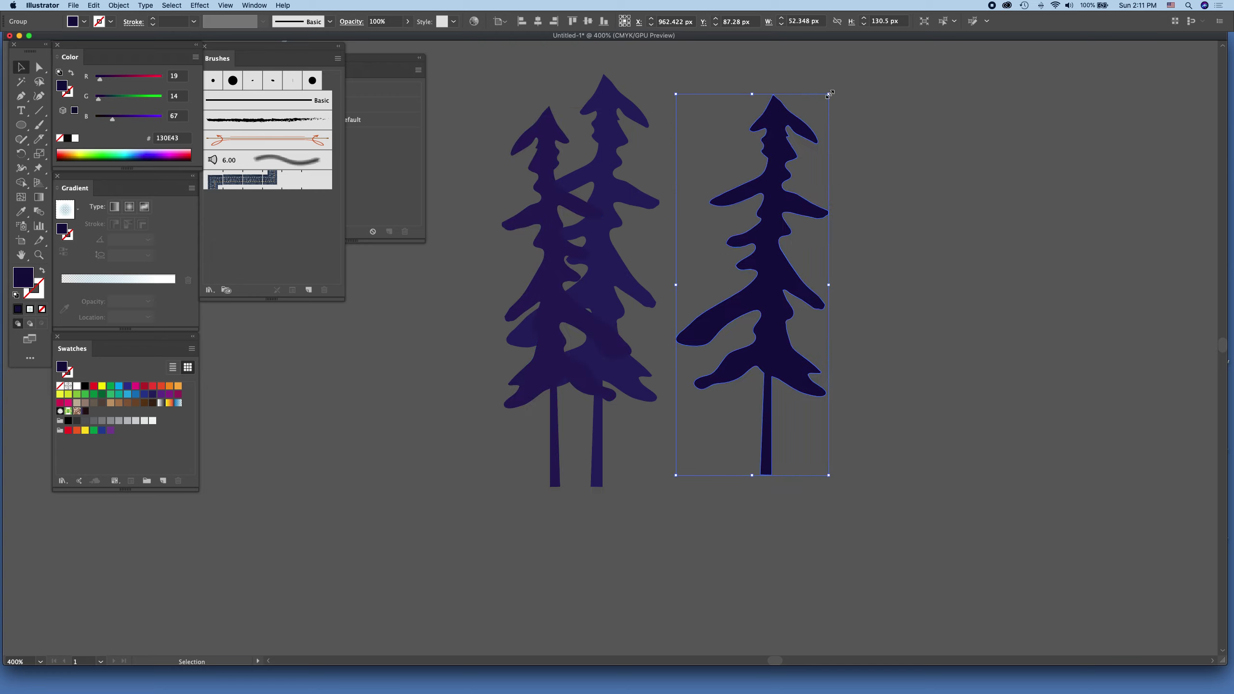
drag(829, 94, 773, 181)
drag(723, 298, 642, 303)
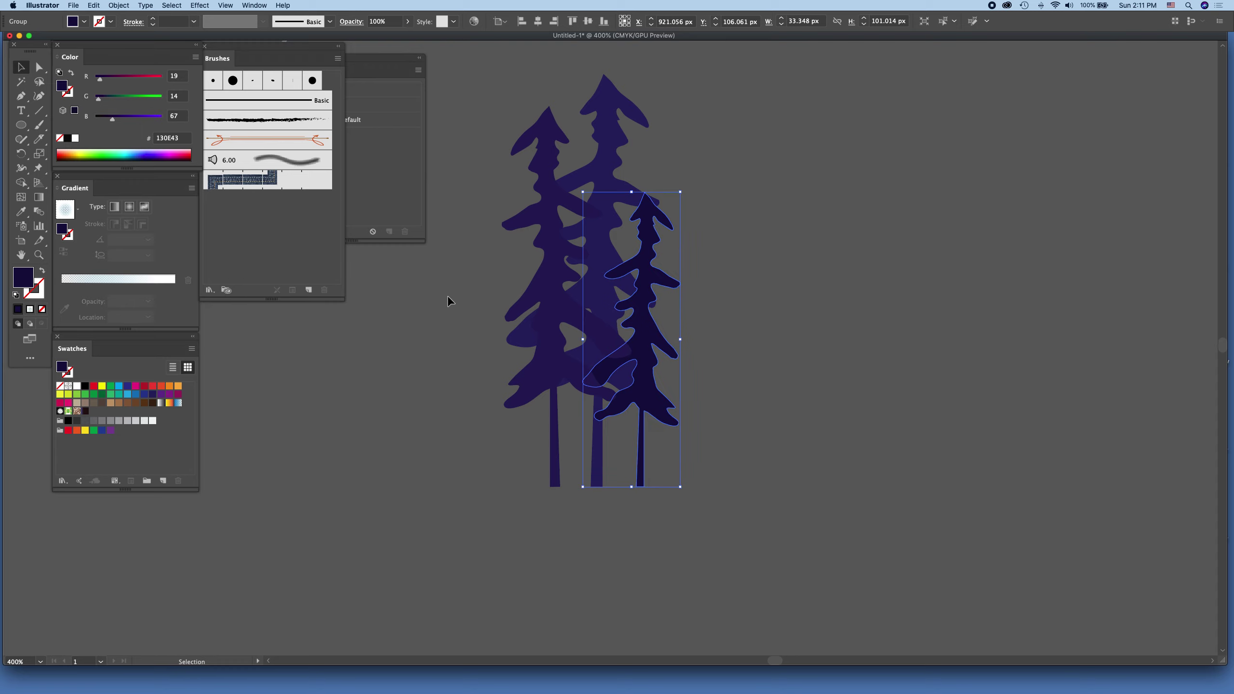
key(super+a)
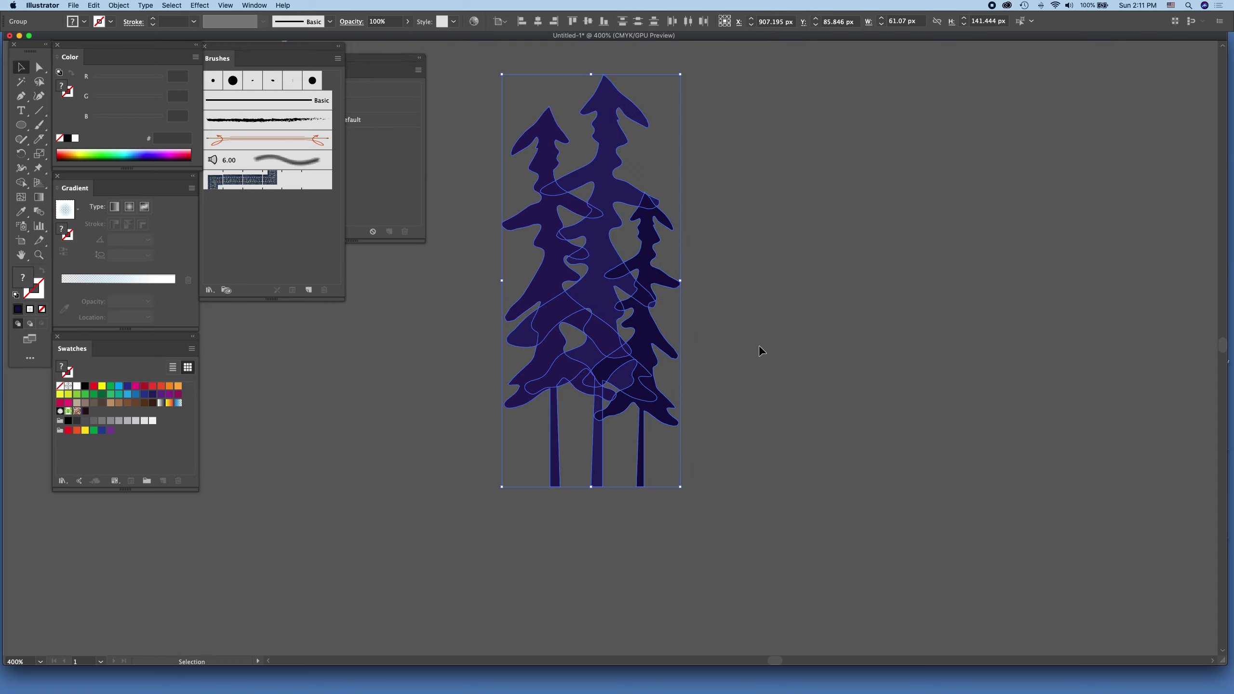
Duplicate the tree cluster to the right, making the copy shorter and narrower.
key(a)
key(v)
drag(595, 336, 1062, 350)
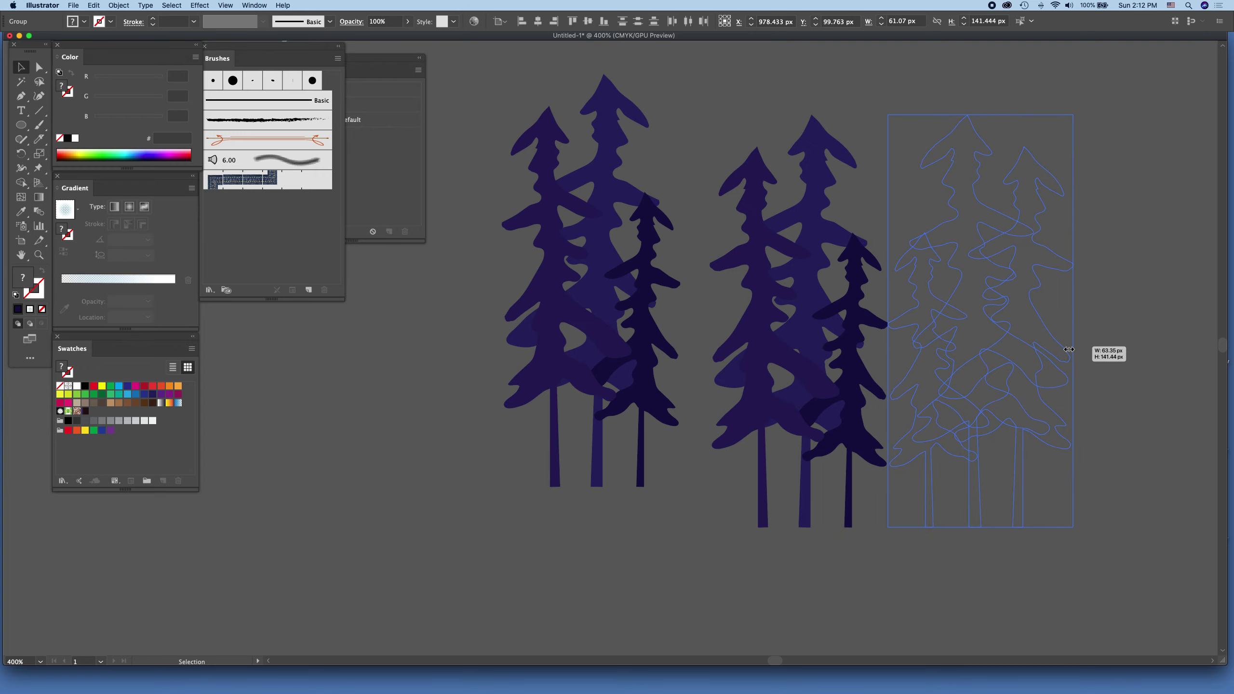
drag(1016, 341, 891, 329)
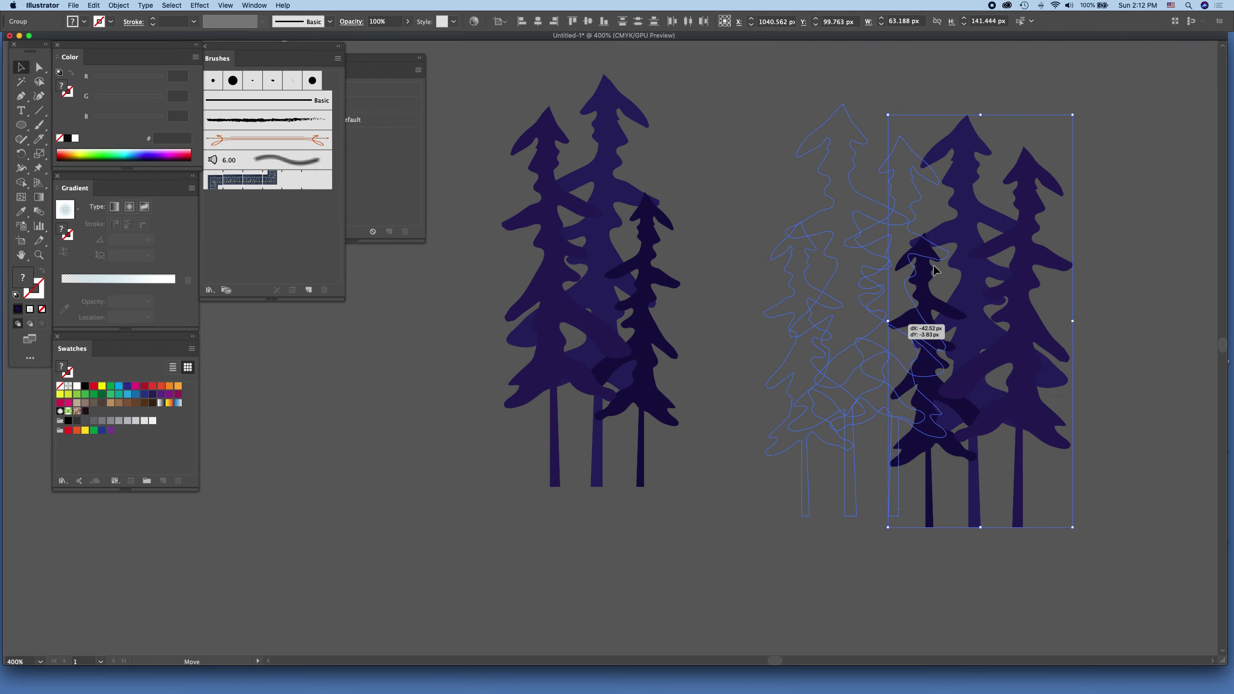
drag(950, 104, 950, 138)
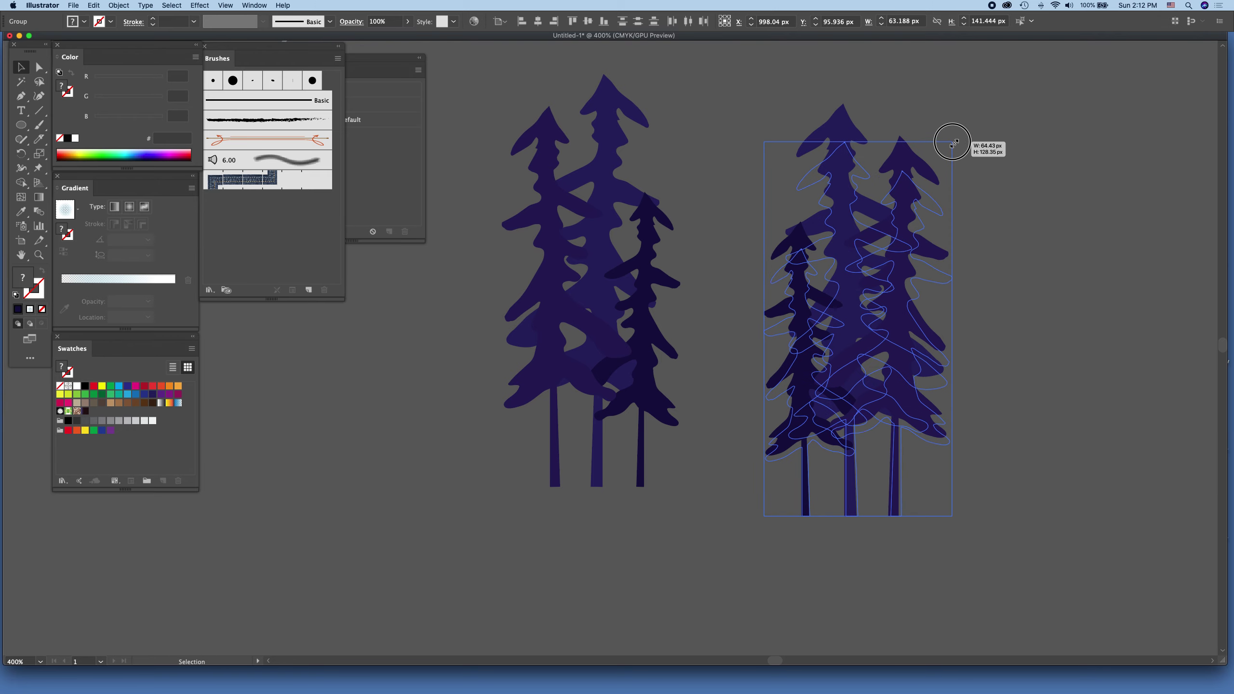
drag(949, 328, 931, 330)
click(1088, 342)
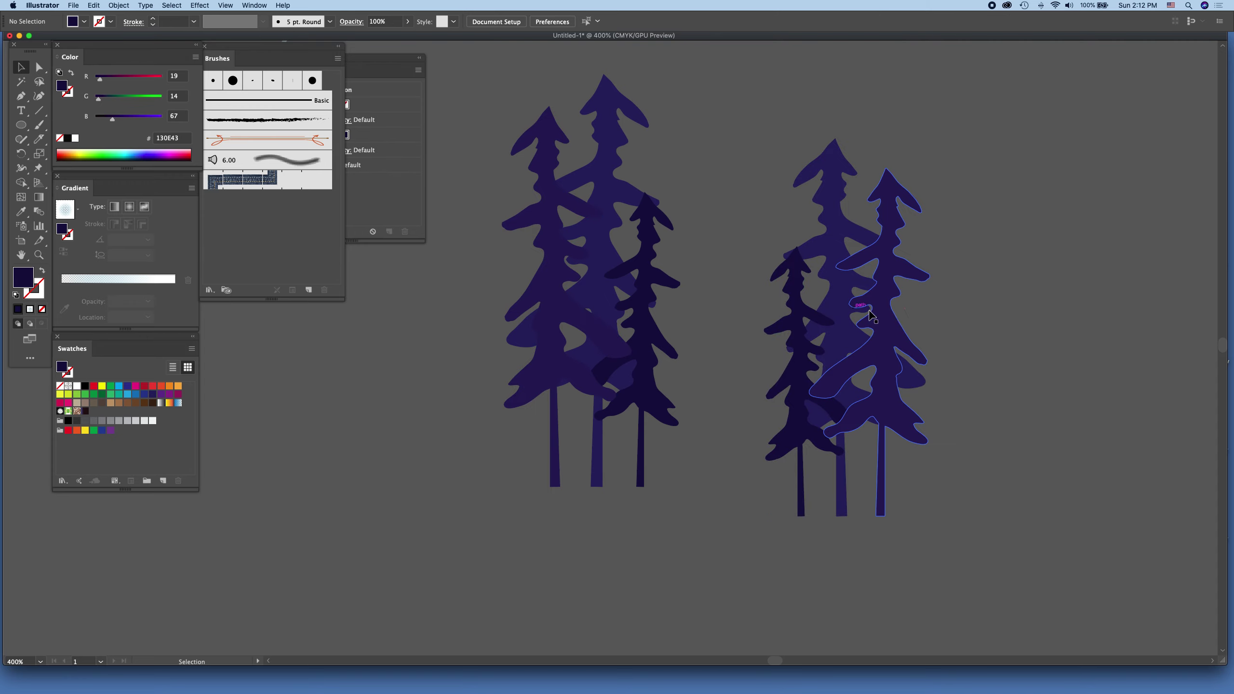
Copy the small dark pine to stand alone on the left.
click(644, 288)
key(a)
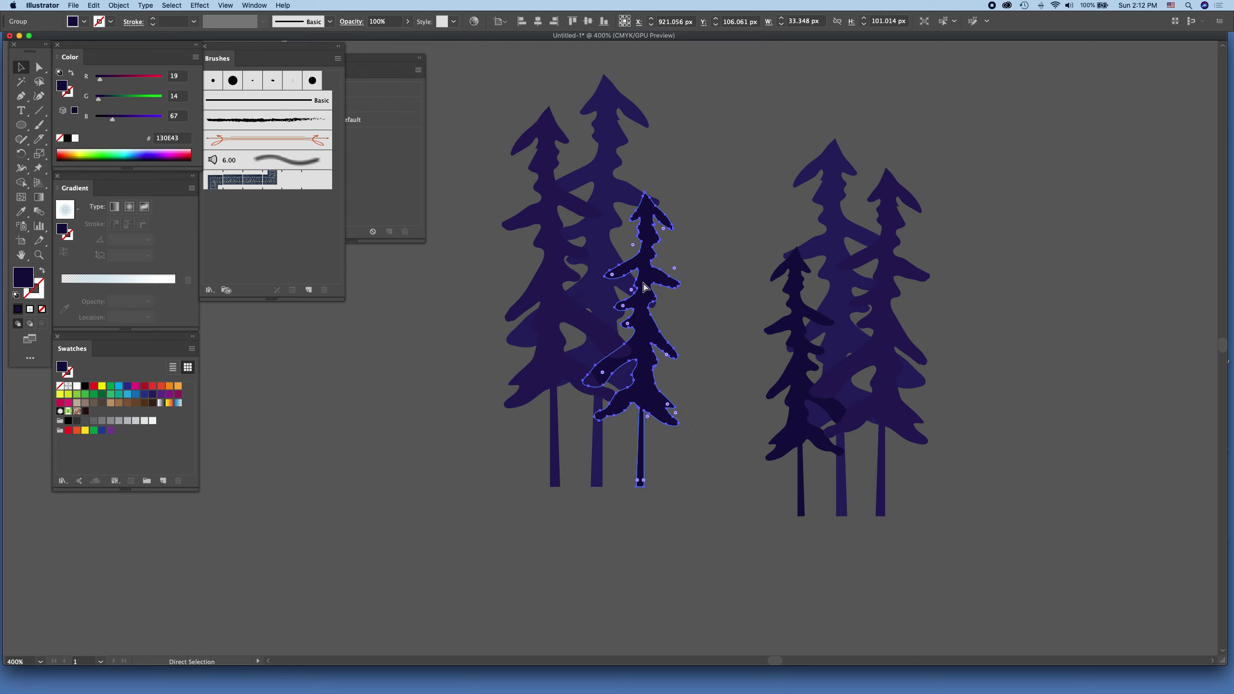
key(v)
mouse_move(627, 306)
mouse_down()
mouse_move(375, 367)
mouse_move(404, 372)
mouse_up()
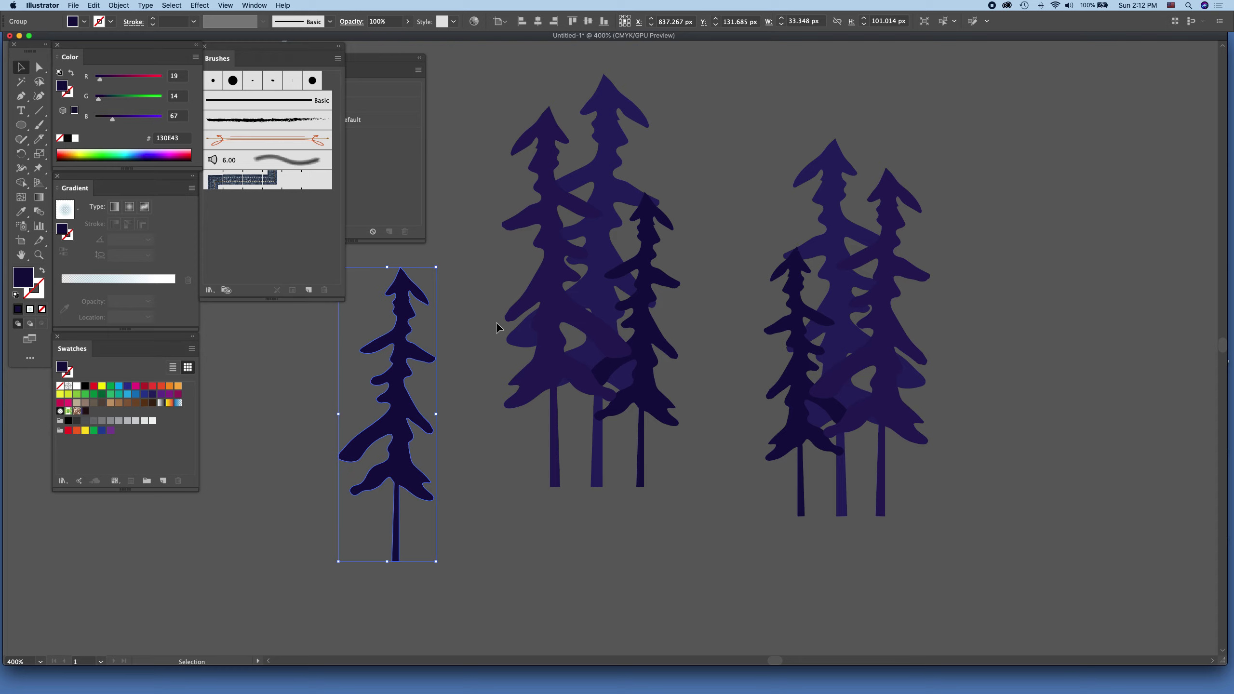
Paste a copy of the tall right-cluster pine beside the lone left tree.
scroll(496, 327, down, 2)
click(900, 327)
key(a)
click(901, 326)
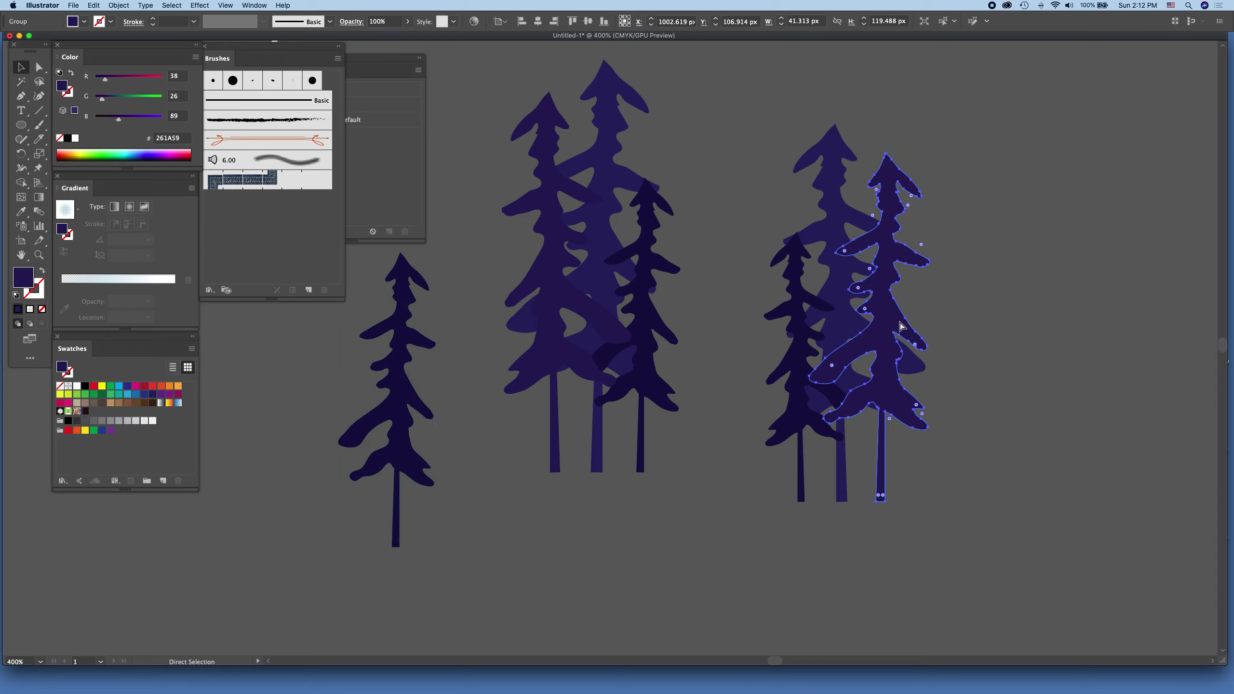
key(ctrl+v)
drag(624, 370, 451, 383)
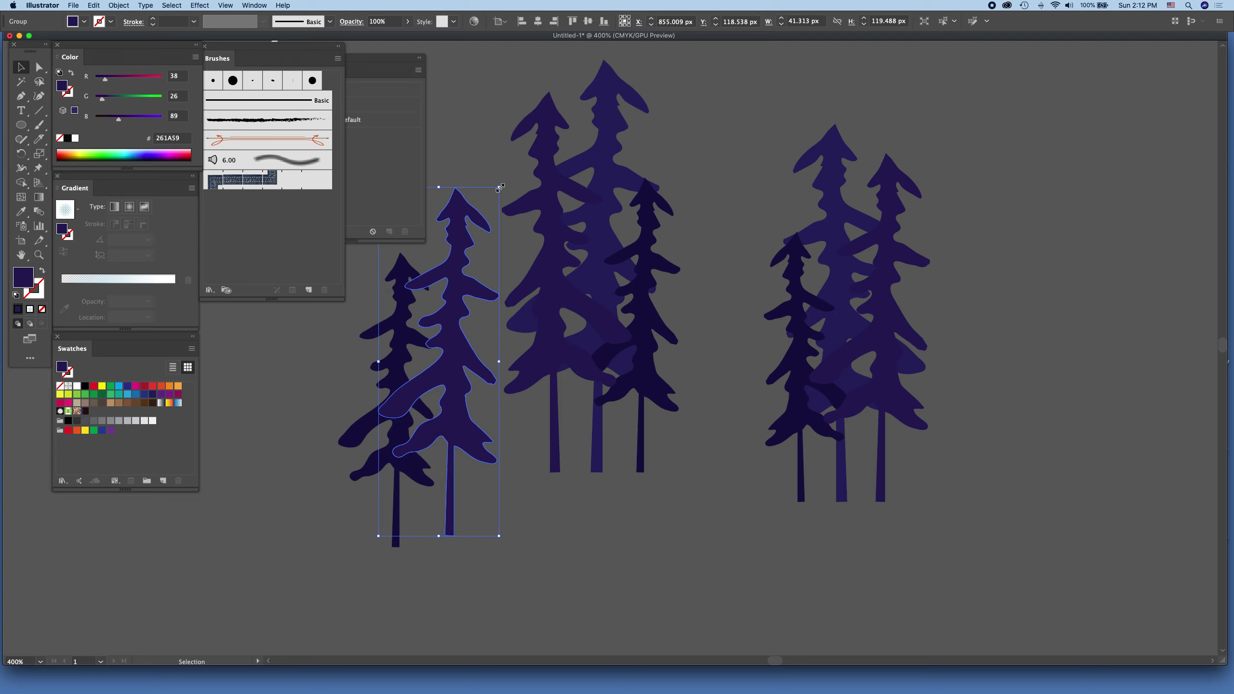
click(256, 7)
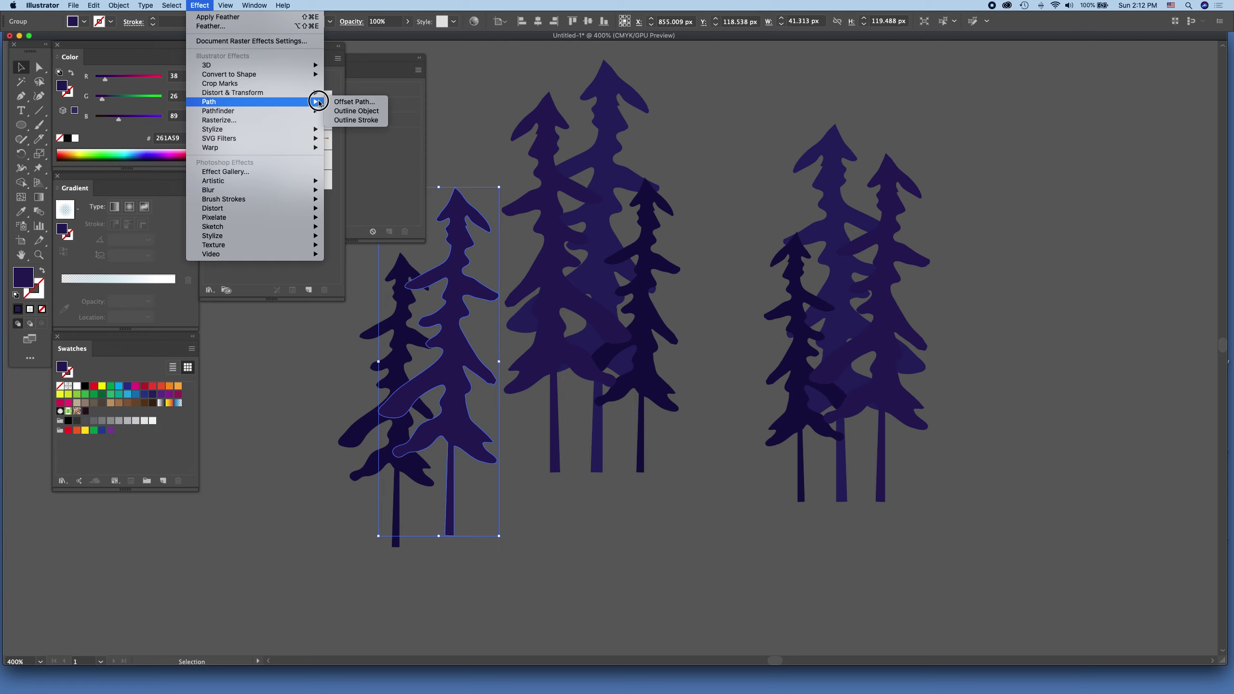
Apply a 10° Twist distortion to the left tree pair, then deselect.
mouse_move(233, 93)
click(345, 139)
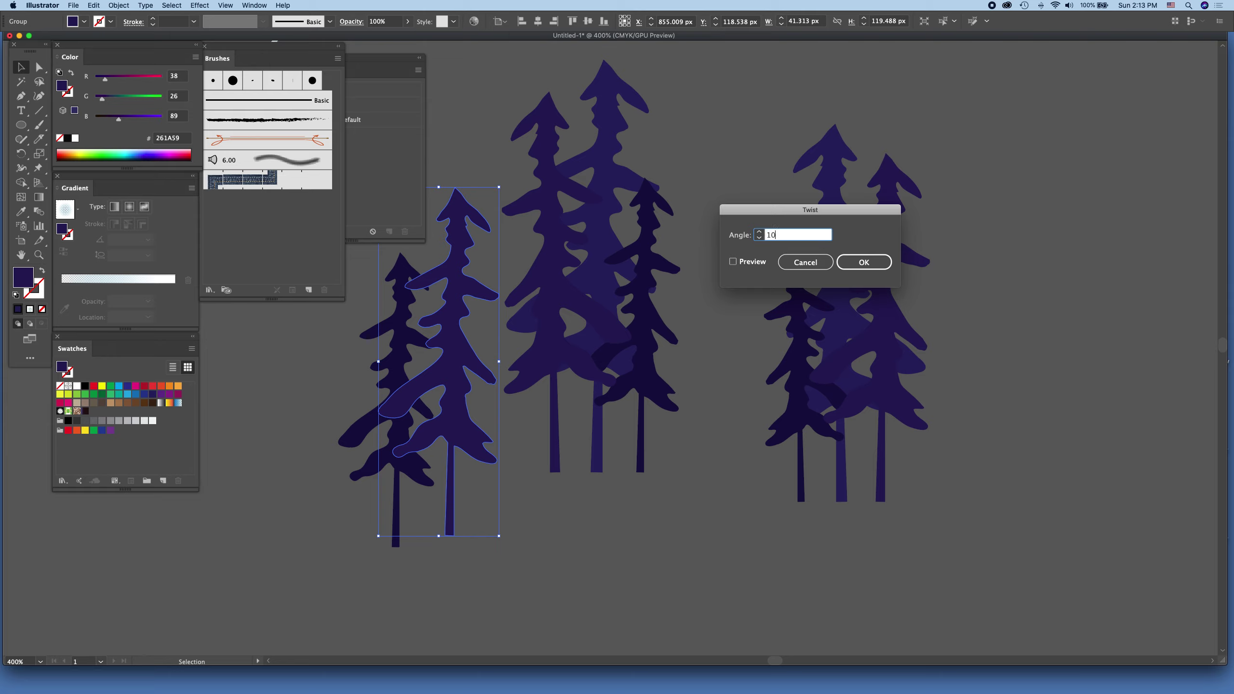
click(874, 262)
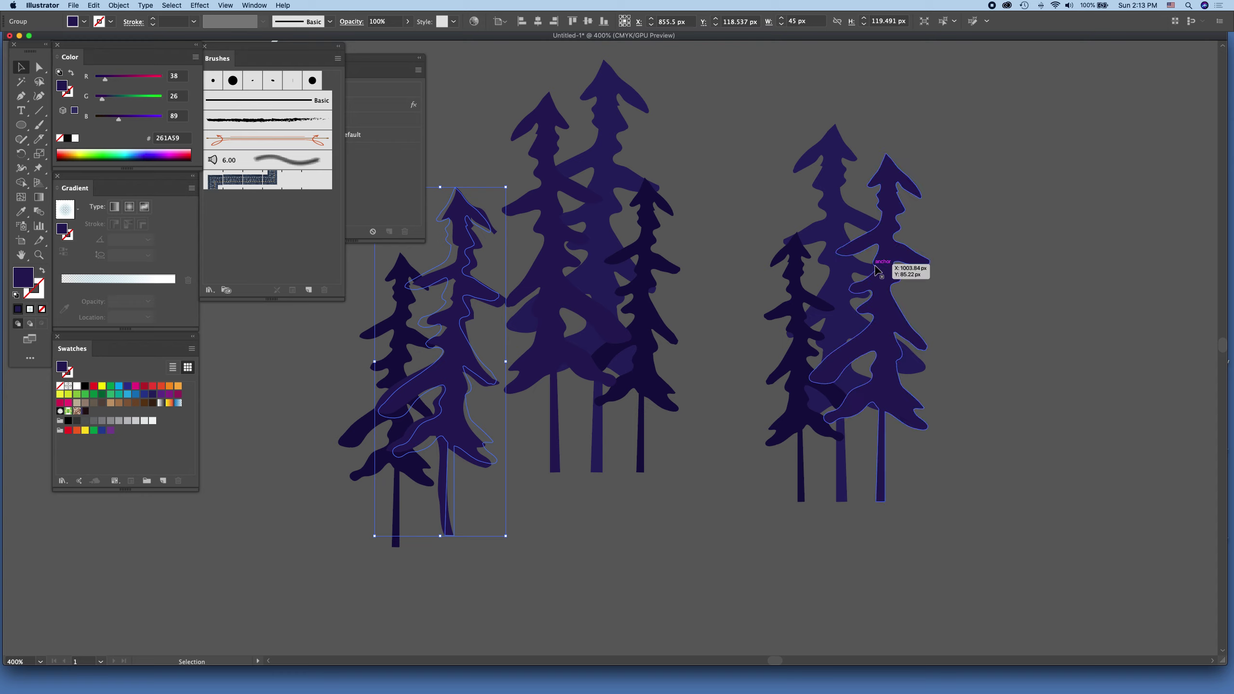
click(676, 492)
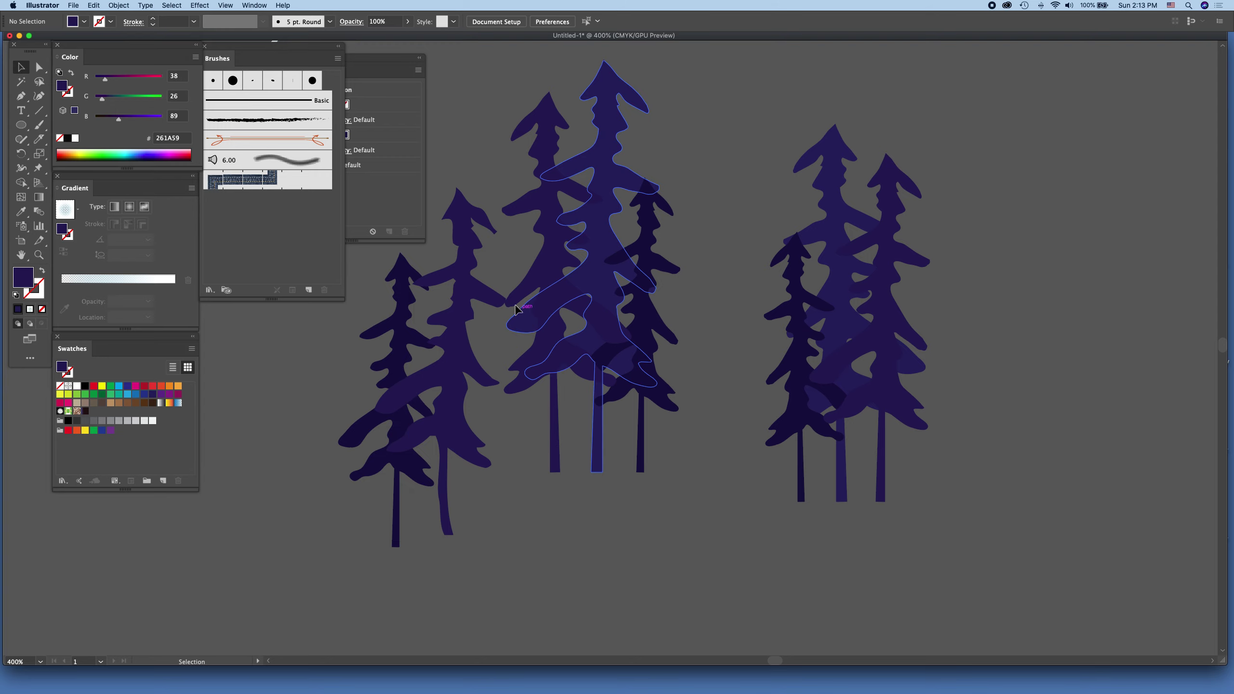
Shift the left pair further left and copy the tall middle pine to the far right.
drag(439, 282, 418, 288)
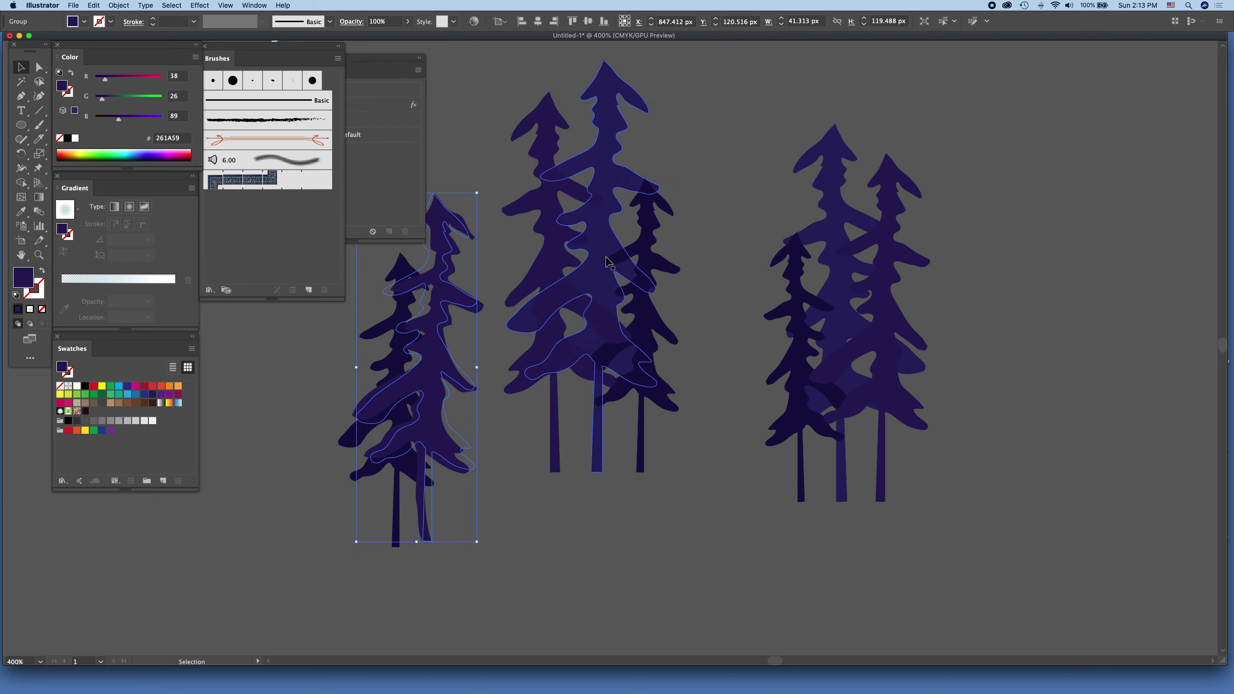
click(607, 182)
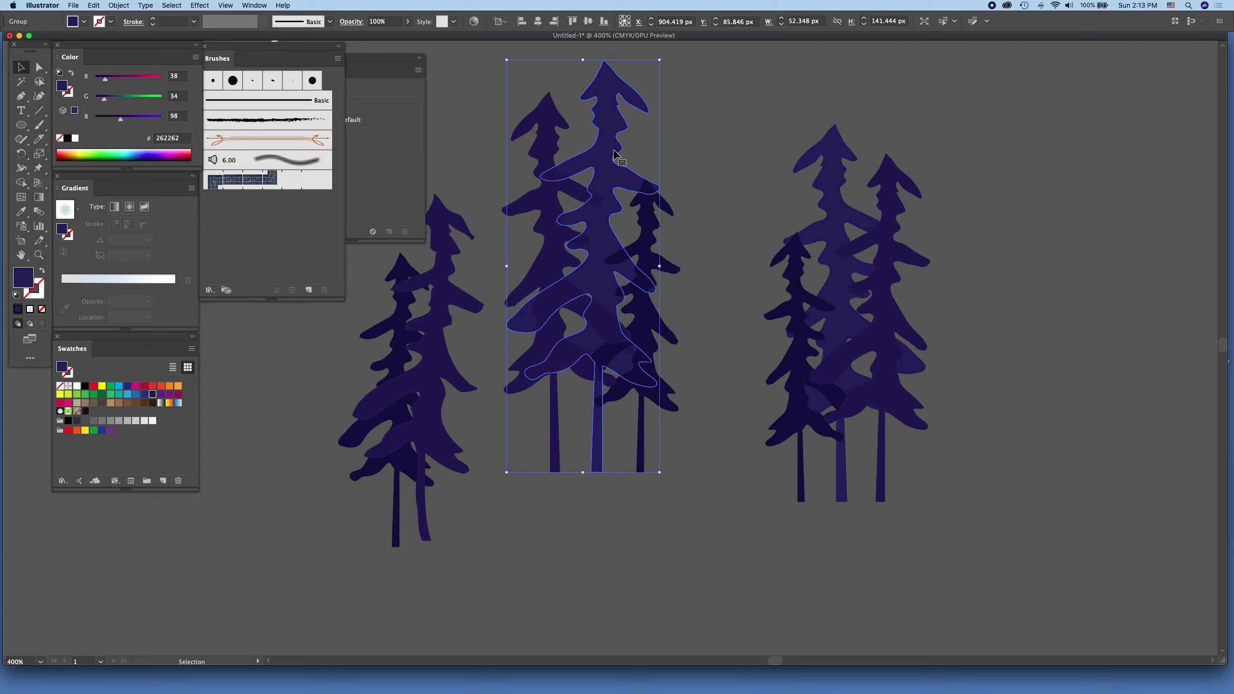
key(a)
key(v)
drag(615, 155, 810, 289)
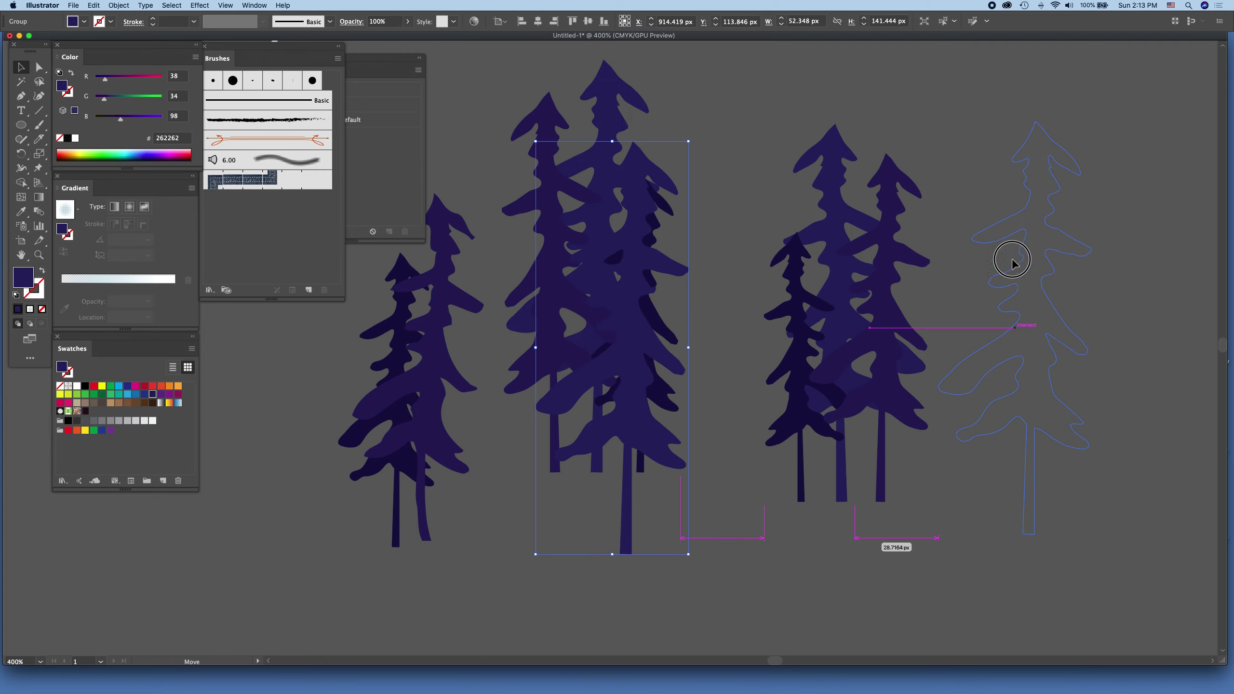
drag(810, 289, 996, 260)
Move the middle cluster's small dark pine in front of the far-right tall pine.
click(799, 304)
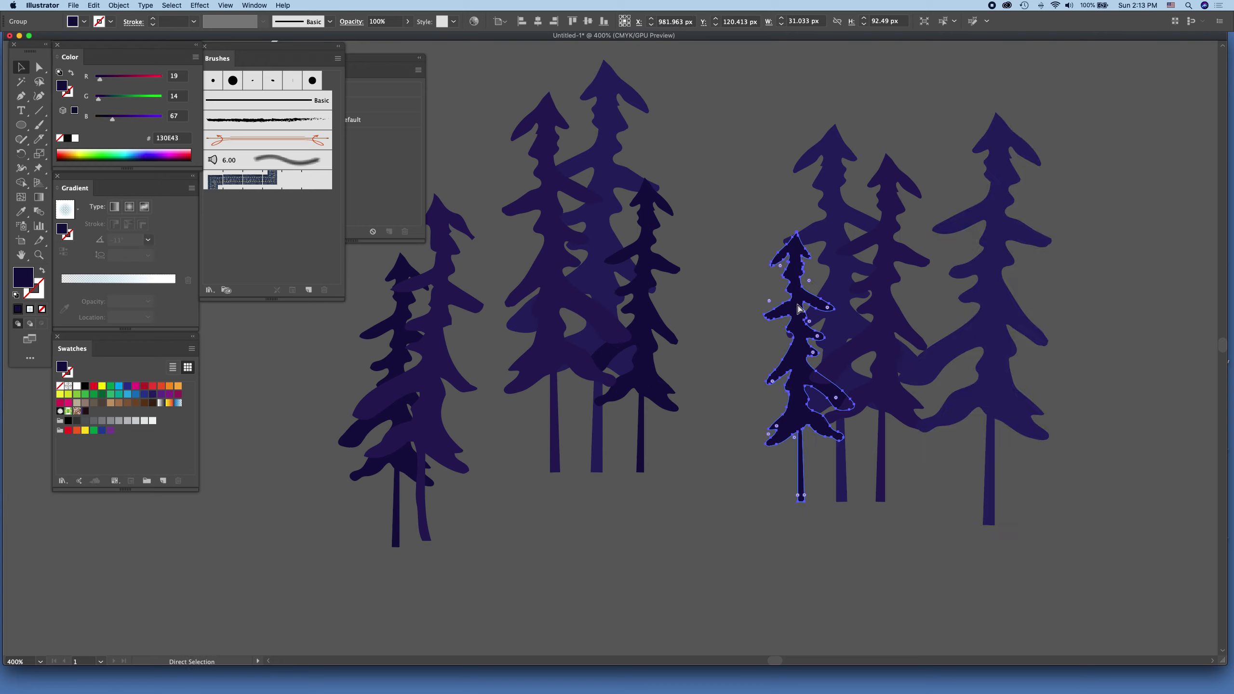
key(super+z)
drag(807, 315, 1075, 316)
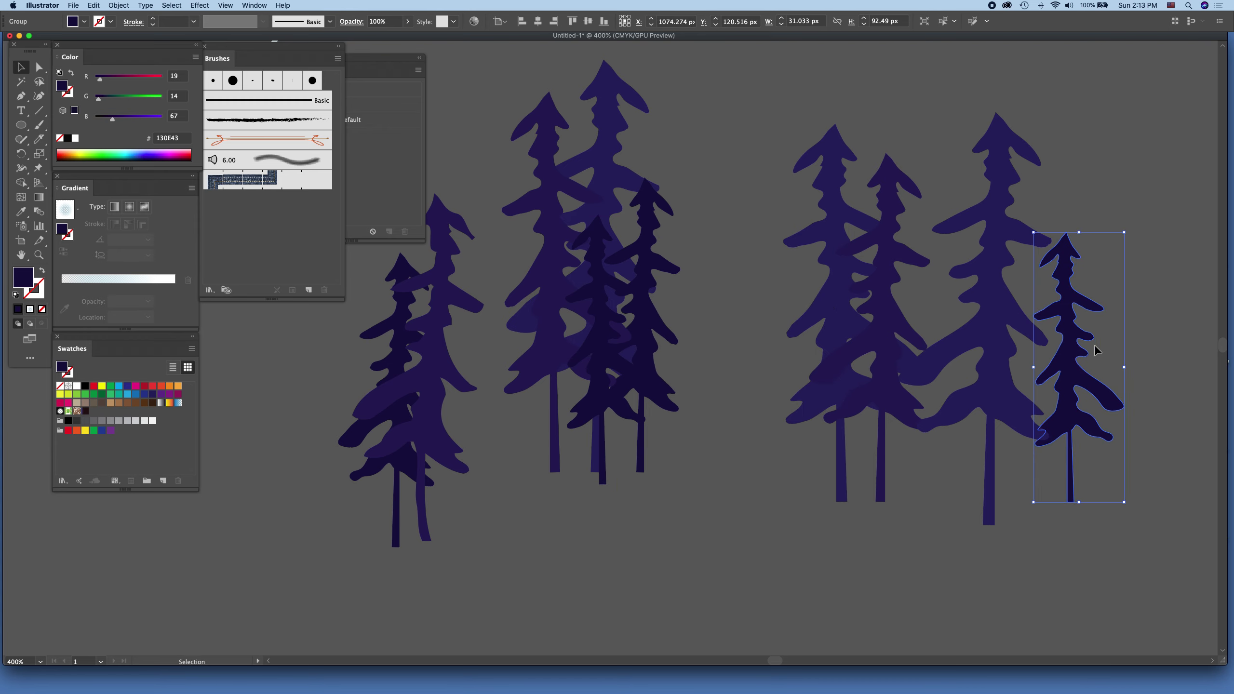
key(super+z)
click(598, 315)
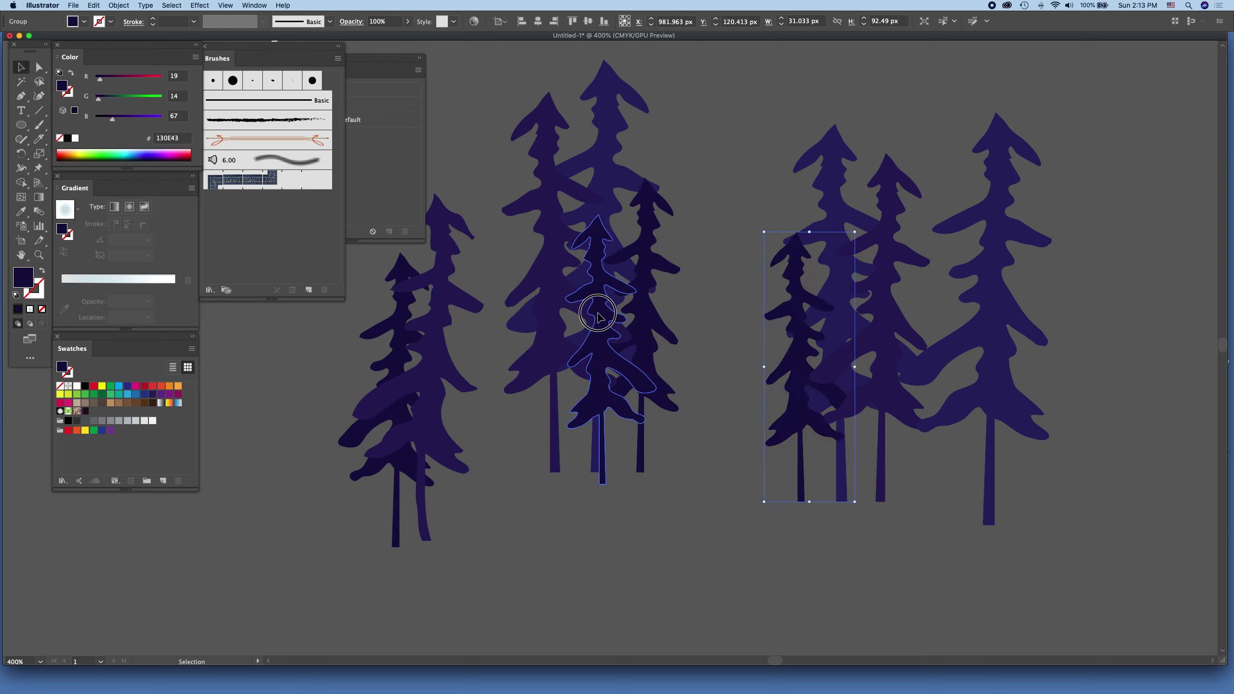
drag(599, 315, 960, 341)
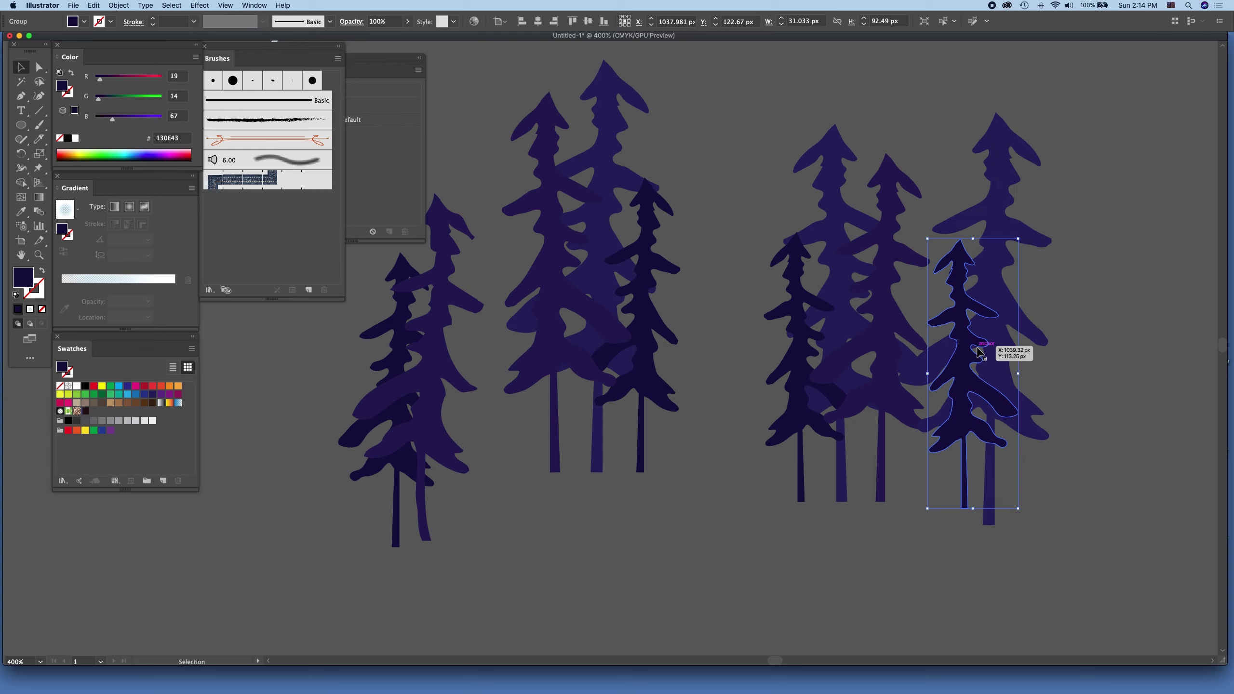
Stretch the far-right tall pine slightly taller, then pick the middle cluster.
click(1008, 141)
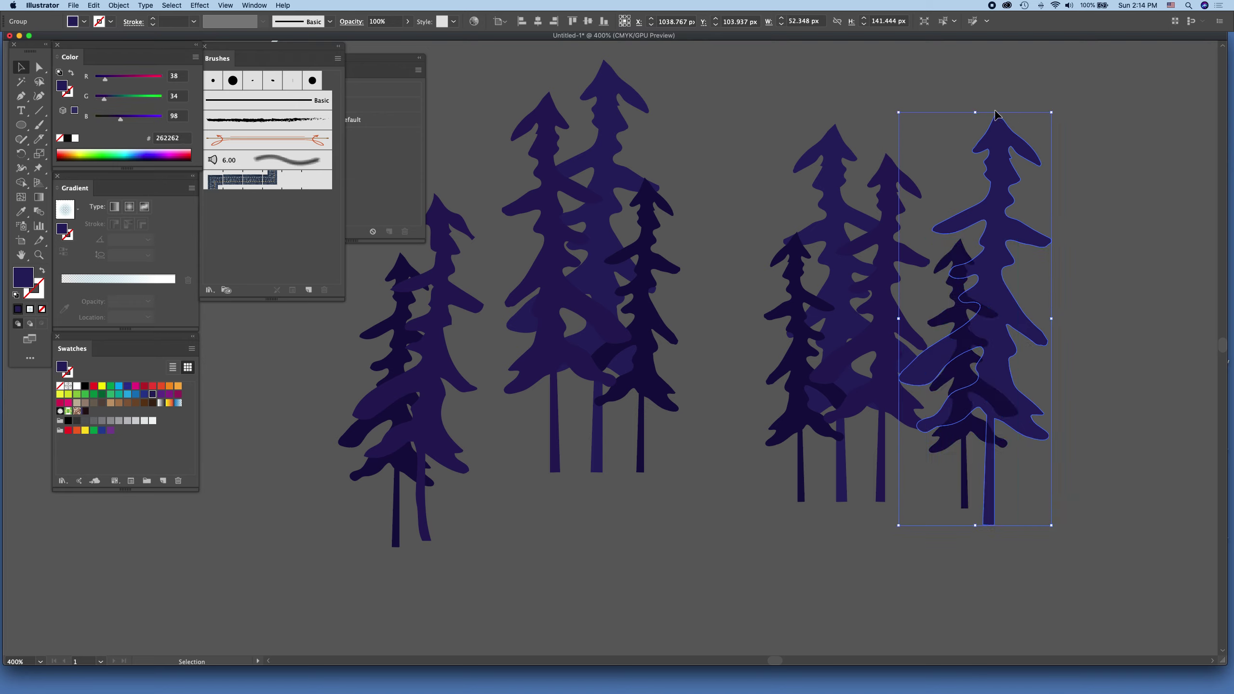
drag(979, 115, 979, 96)
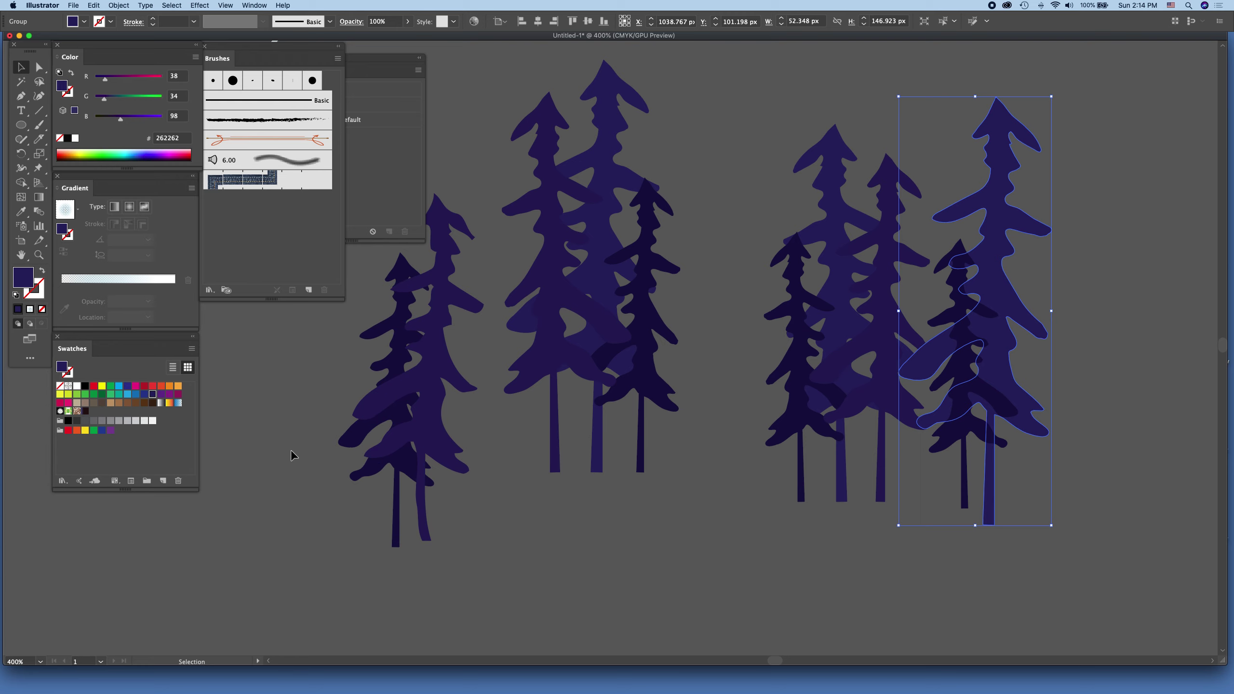
scroll(297, 449, right, 3)
scroll(388, 389, right, 1)
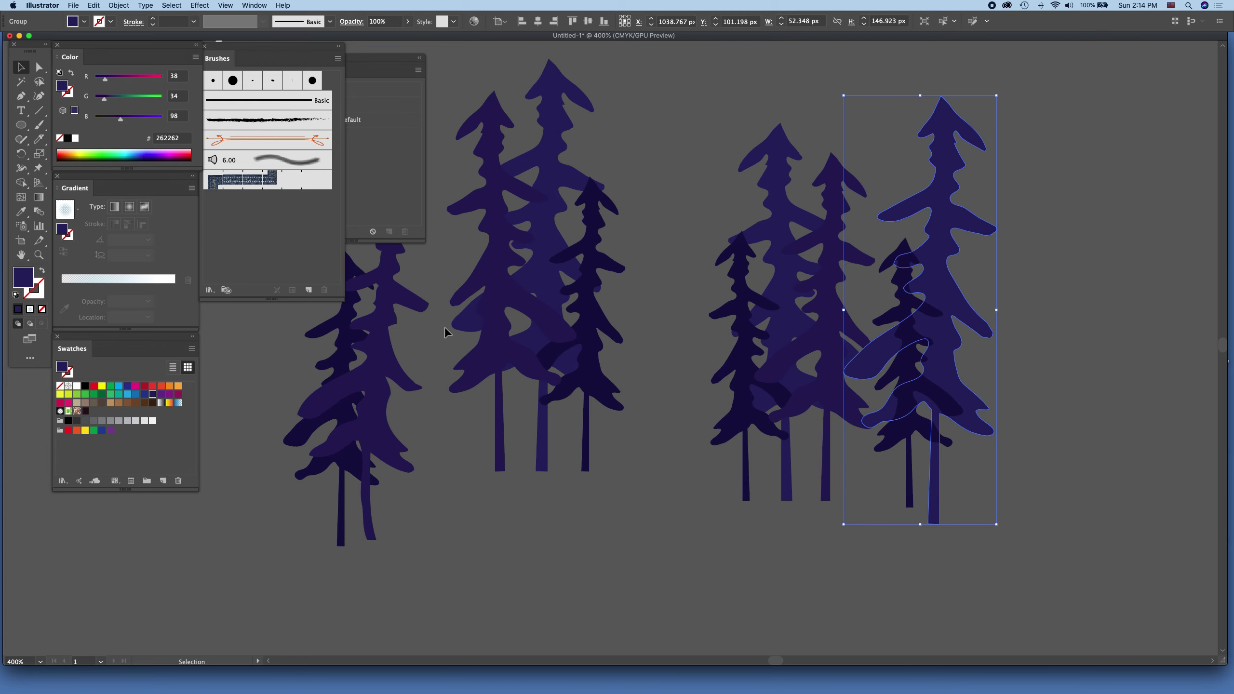
click(603, 357)
Paste a copy of the middle tree cluster, then undo the duplicate.
key(a)
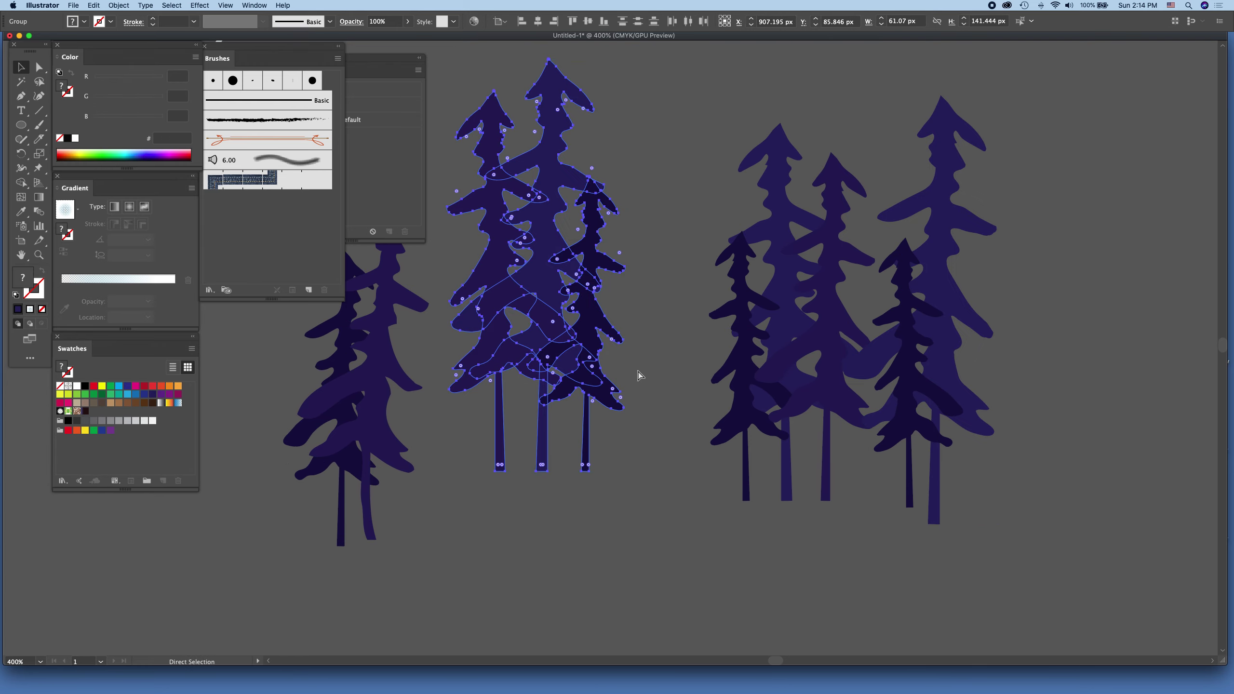
key(v)
key(super+v)
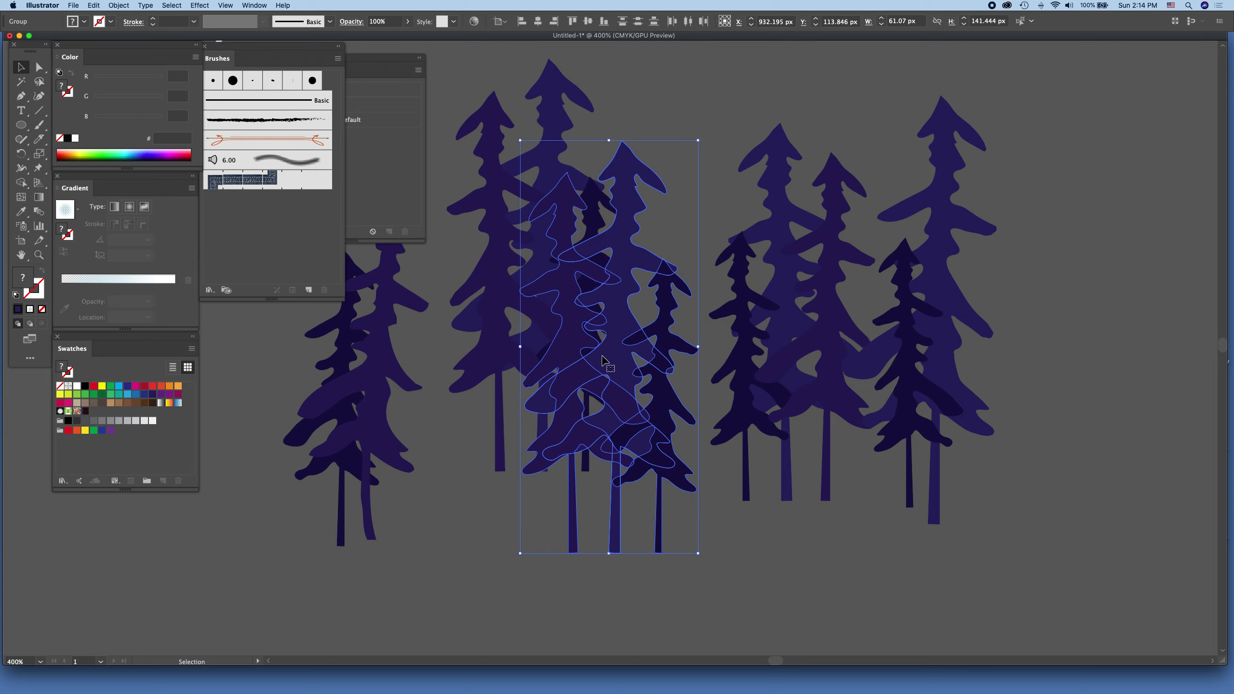
key(super+z)
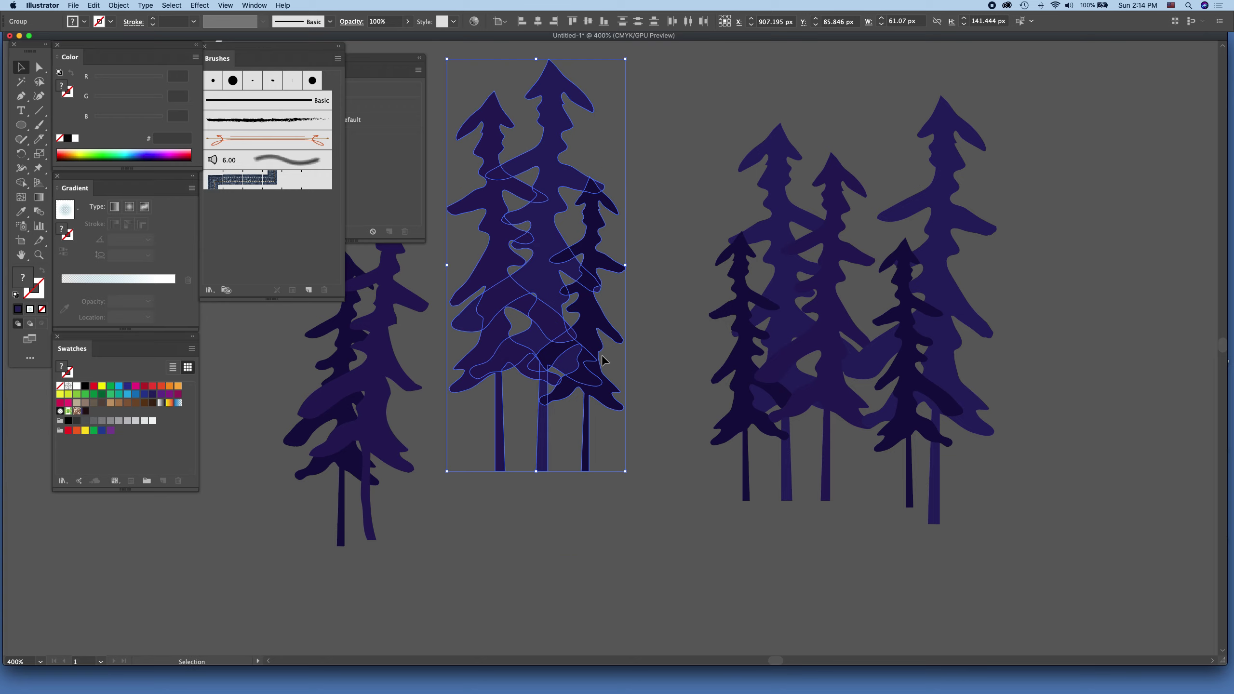
Alt-drag a copy of the rightmost tall pine and move it to the far right.
key(a)
key(v)
key(a)
key(v)
click(947, 237)
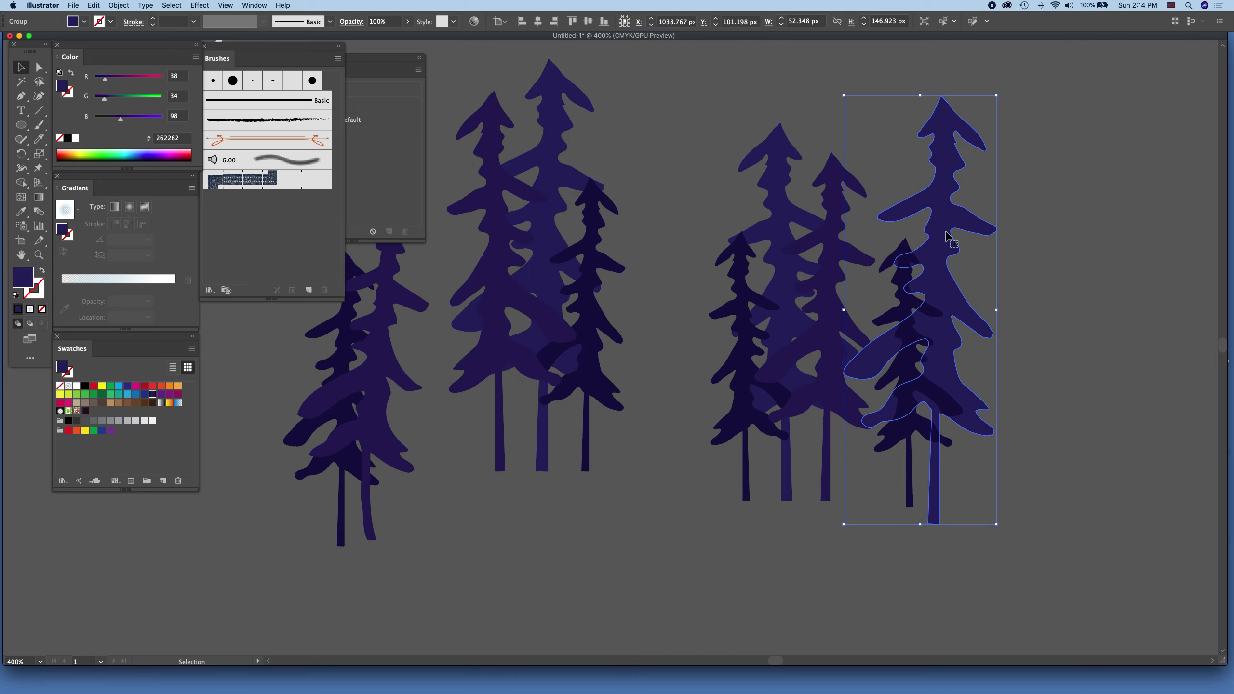
drag(947, 238, 638, 274)
drag(621, 316, 1084, 223)
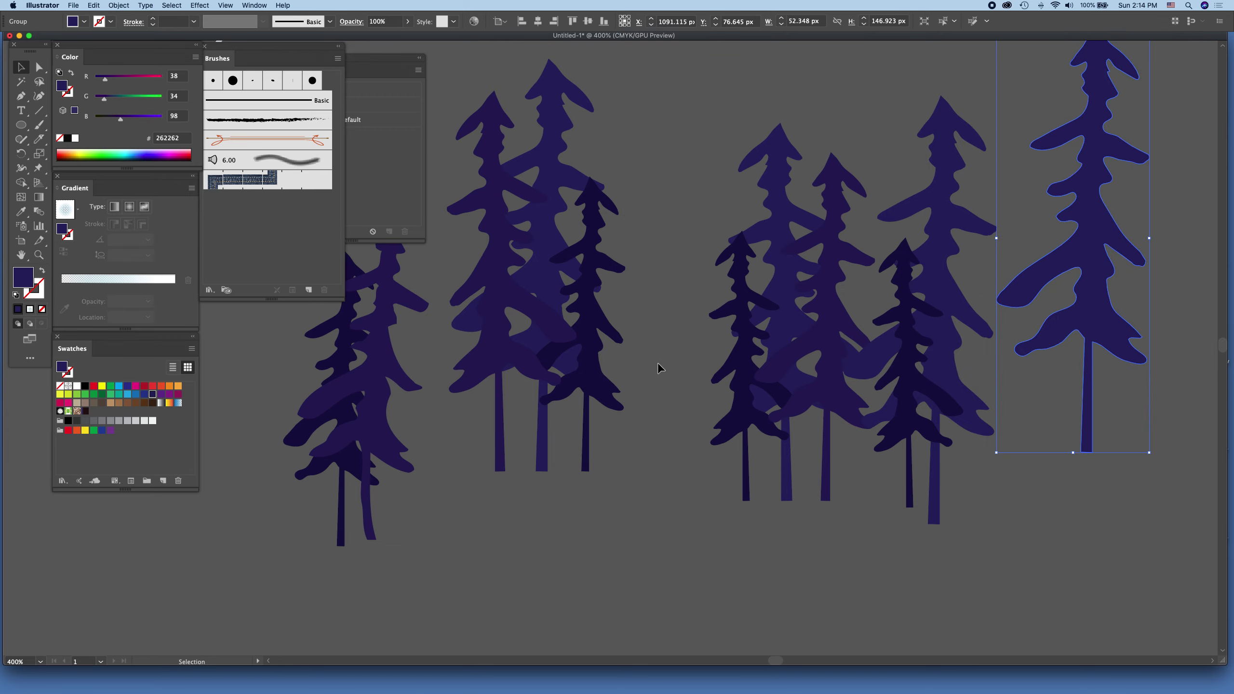
Shift the dark middle tree to the right and down.
click(592, 342)
key(a)
mouse_move(592, 343)
mouse_down()
mouse_move(627, 366)
mouse_move(1229, 482)
mouse_up()
key(v)
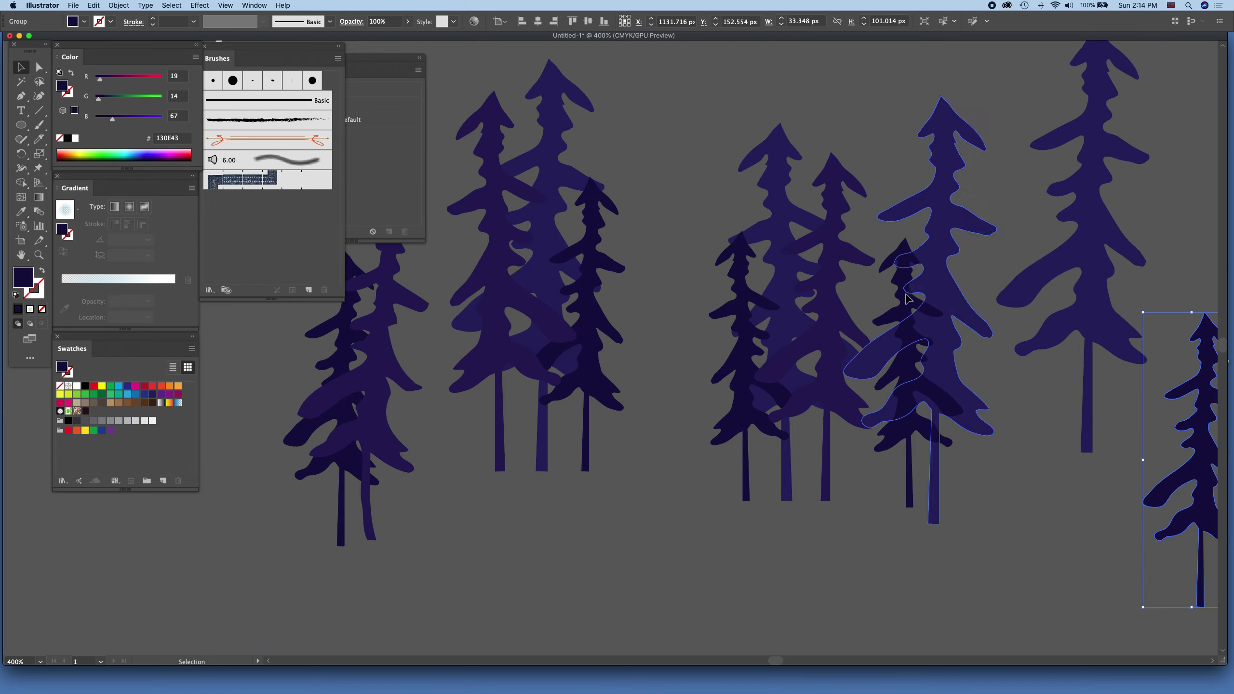
Copy and paste the middle tree, then move the copy into the far-right cluster.
click(831, 199)
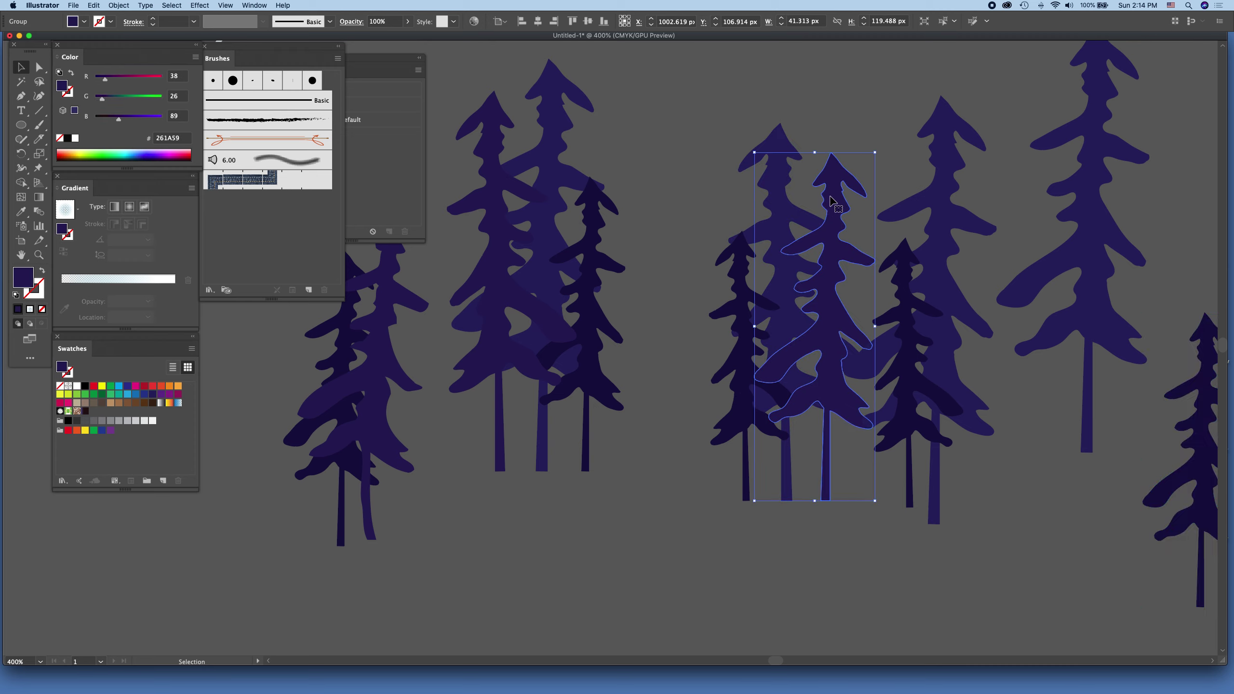
key(a)
key(super+v)
key(v)
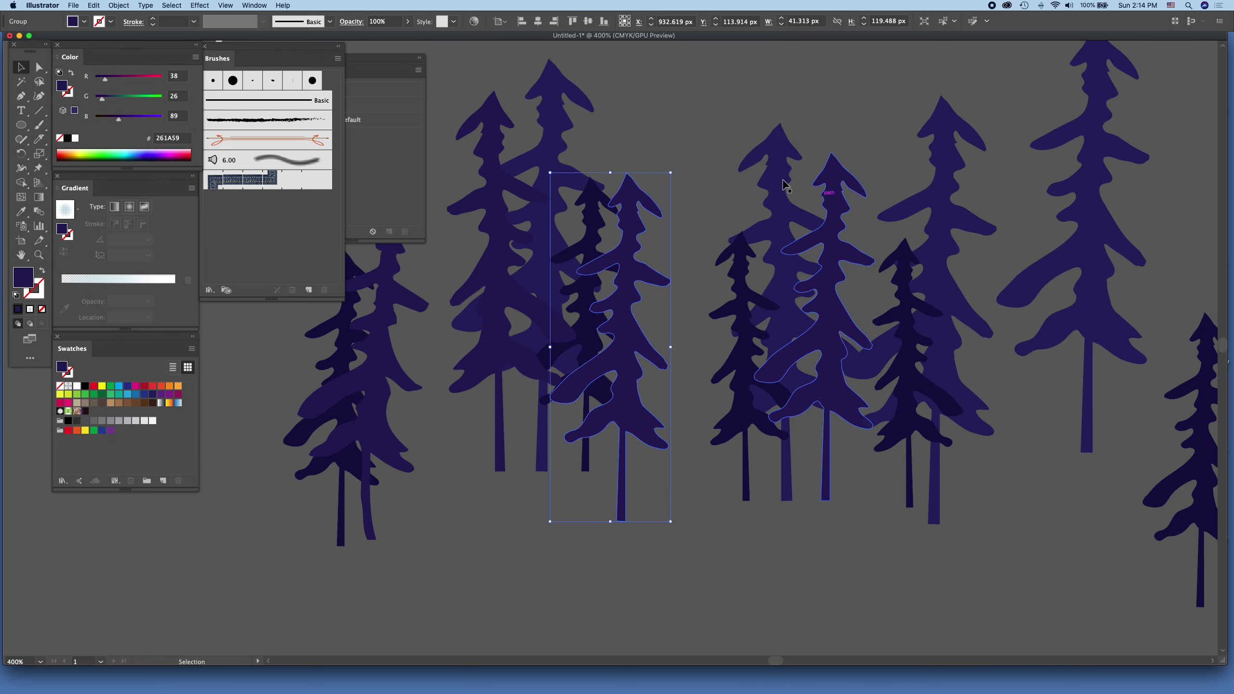
click(777, 166)
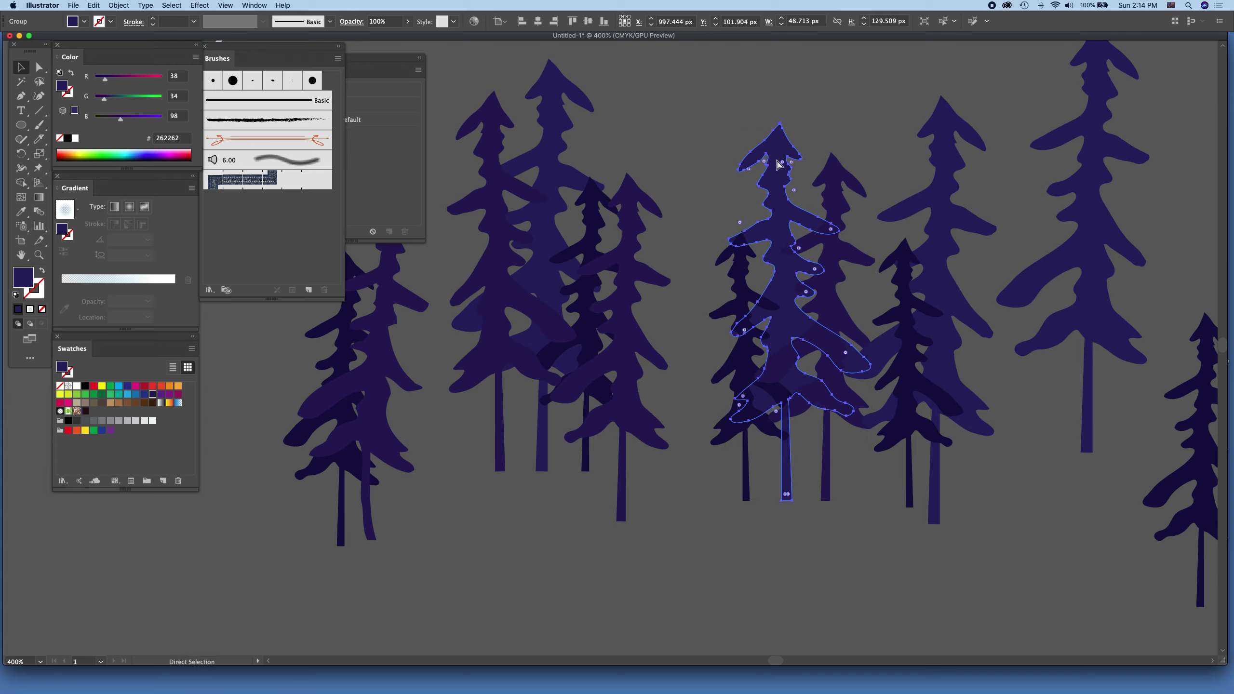
drag(778, 165, 589, 200)
drag(627, 275, 1179, 240)
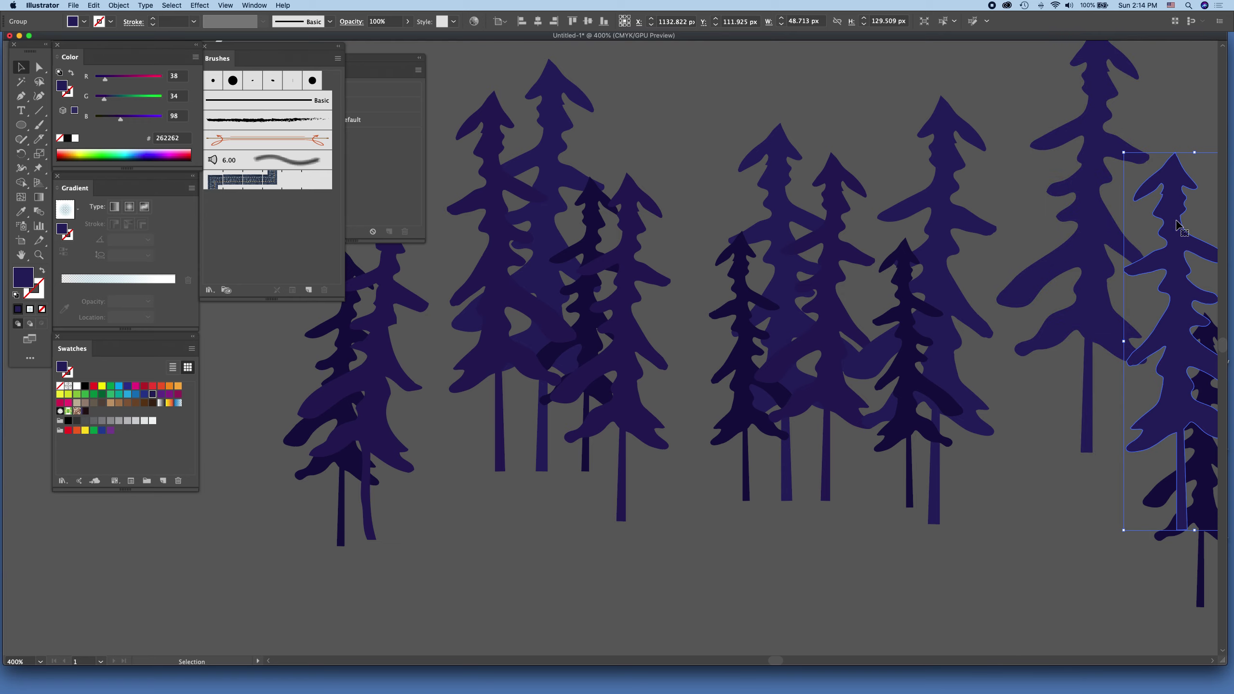
Move the middle tree farther left, duplicating it while dragging.
click(1097, 218)
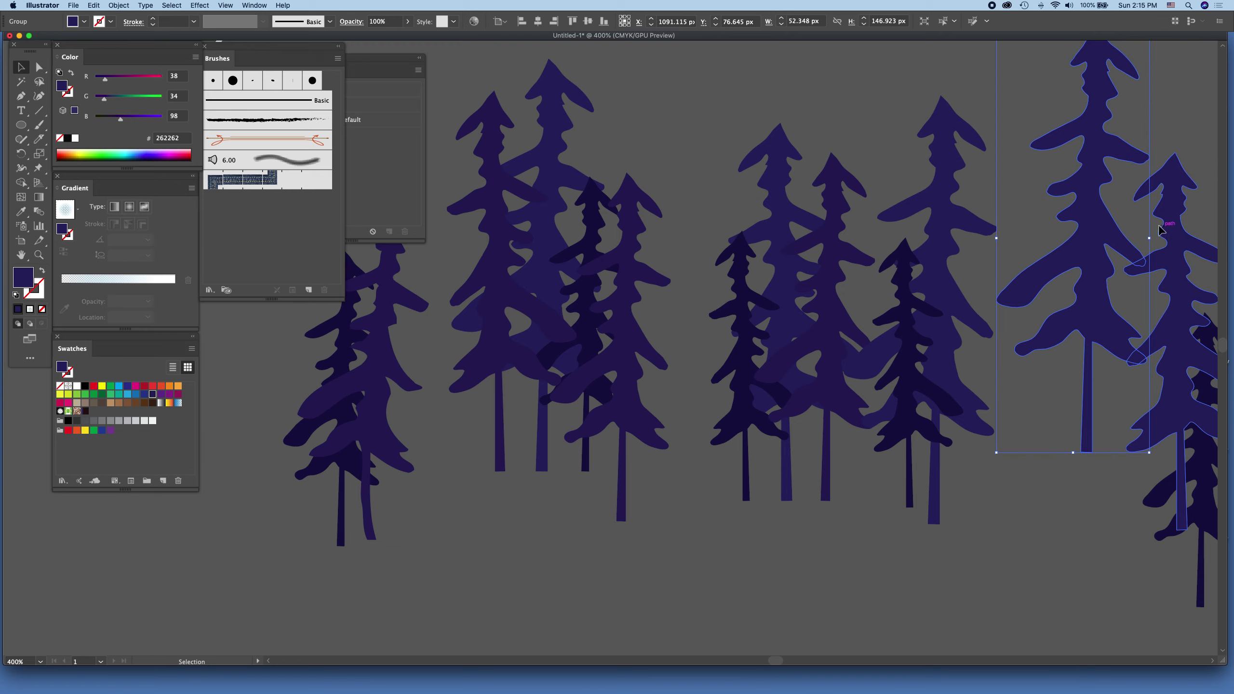
click(837, 232)
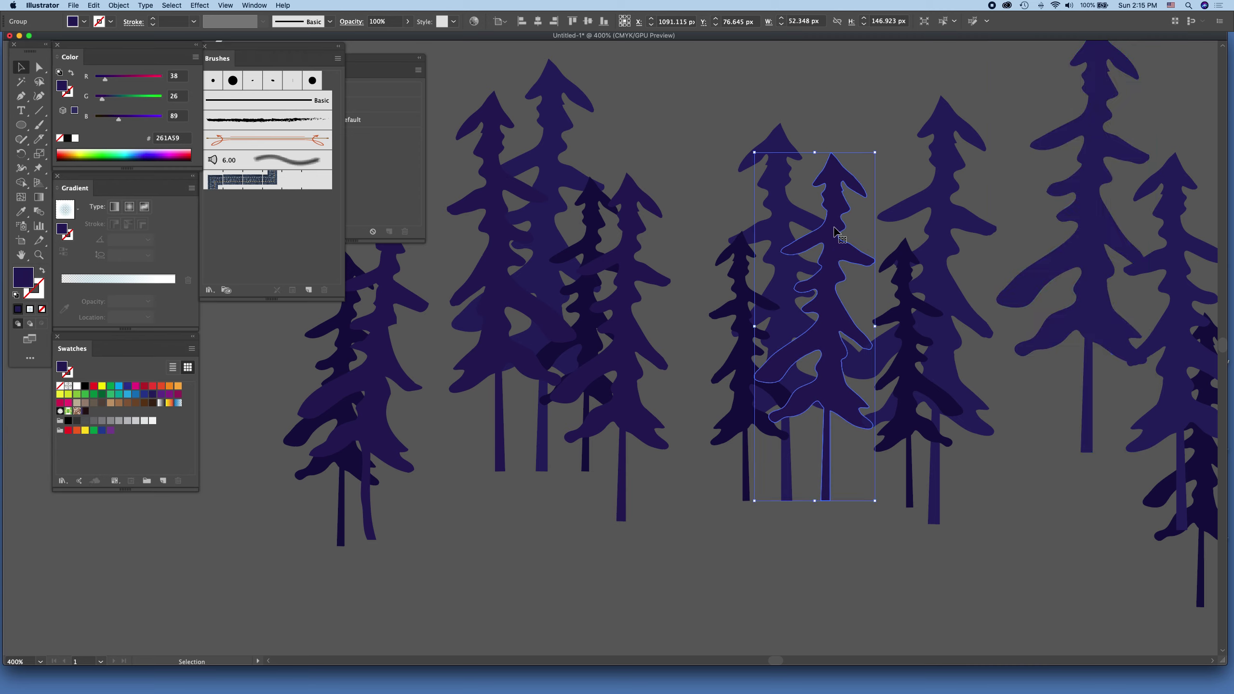
drag(835, 232, 619, 251)
key(v)
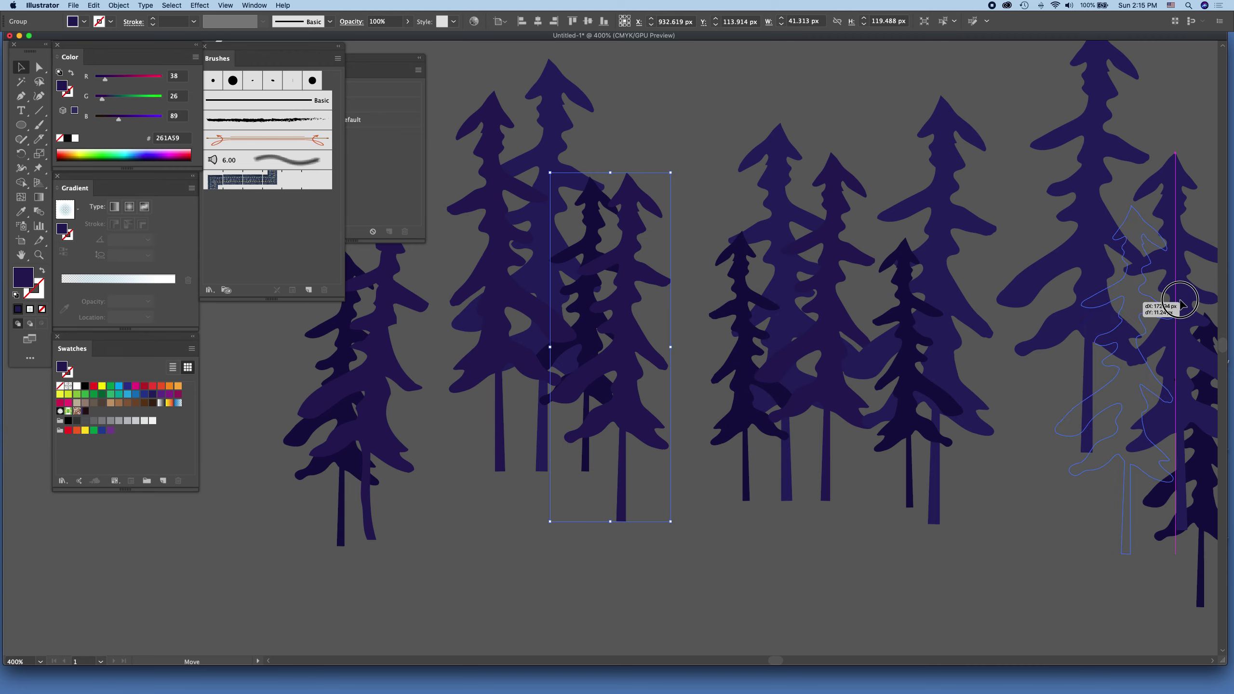
Raise the far-right tree, shorten the darker back tree, and lift the small tree about 37 px.
click(1186, 277)
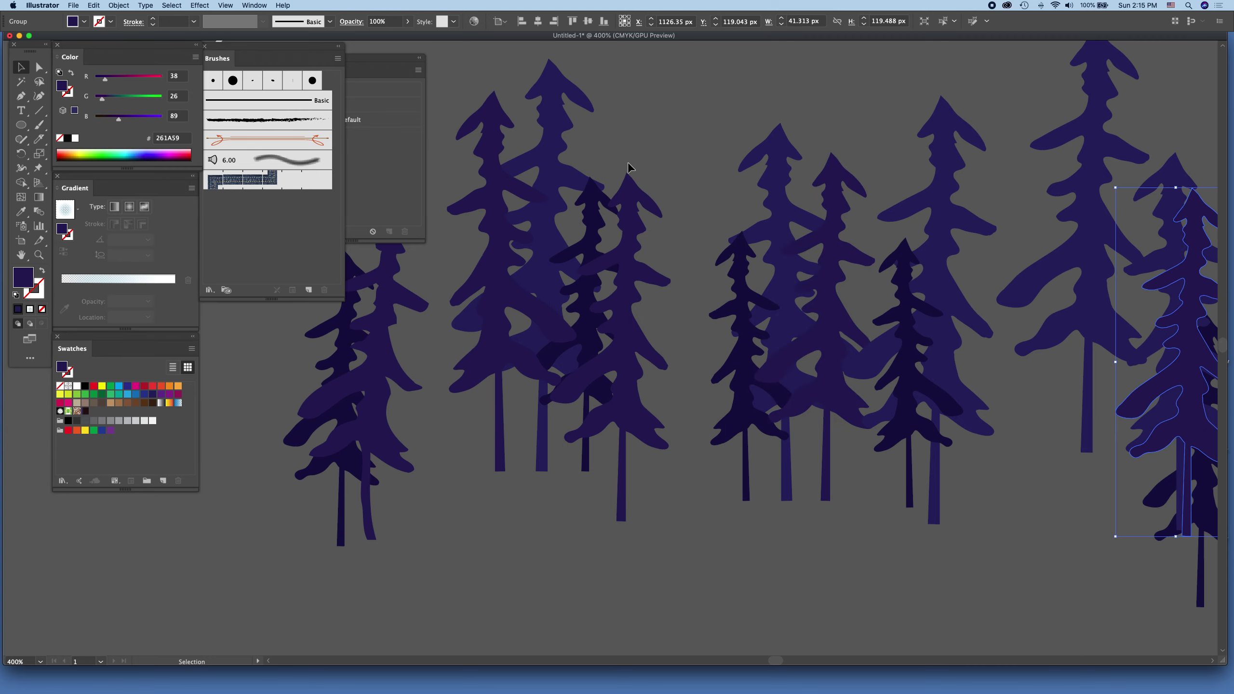
drag(641, 247, 643, 225)
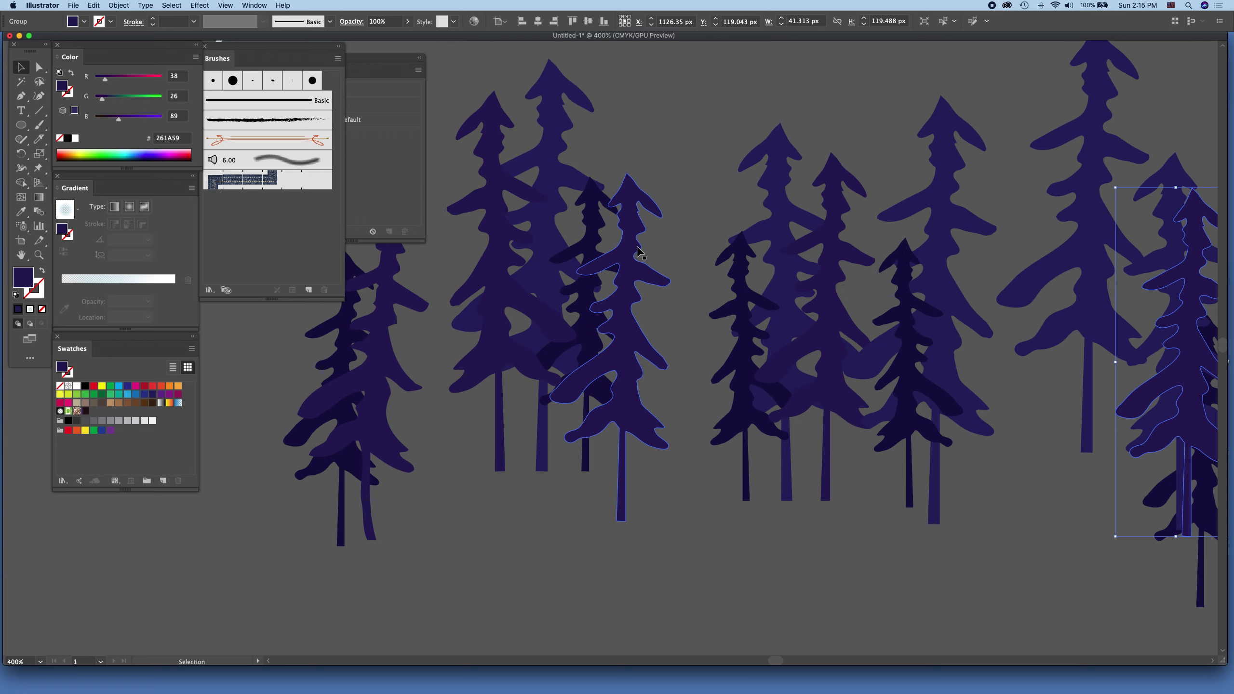
click(587, 184)
drag(584, 179, 579, 214)
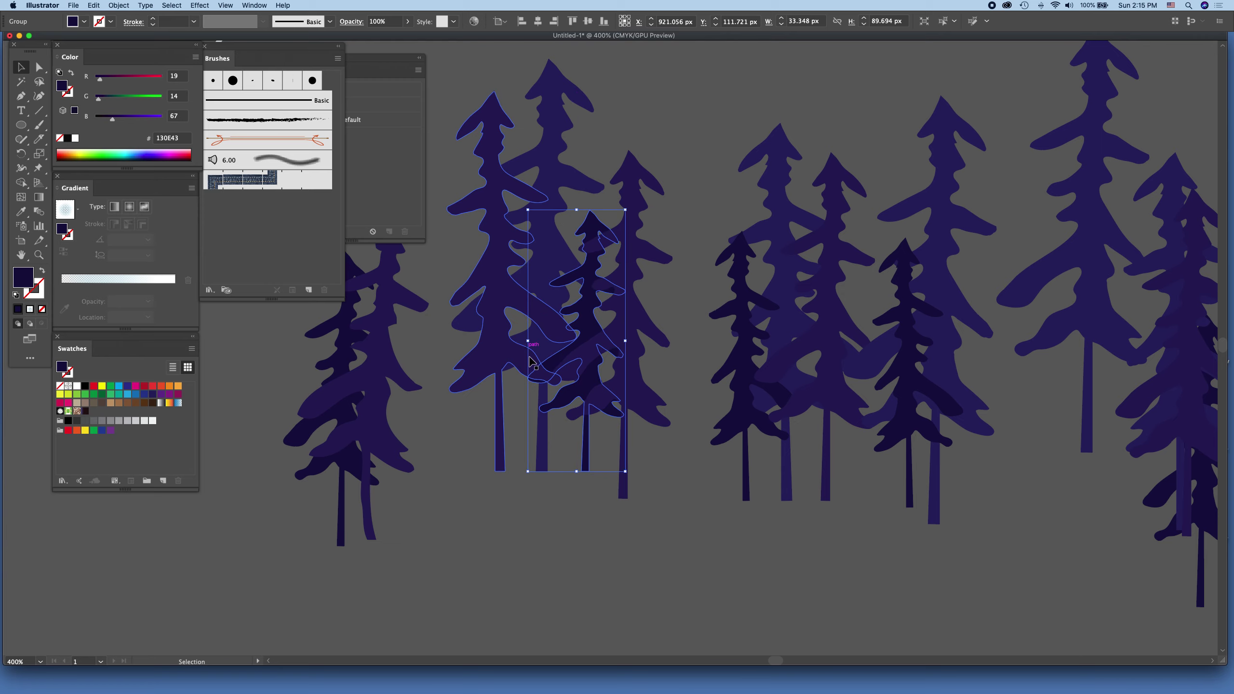
drag(528, 346, 537, 346)
click(545, 331)
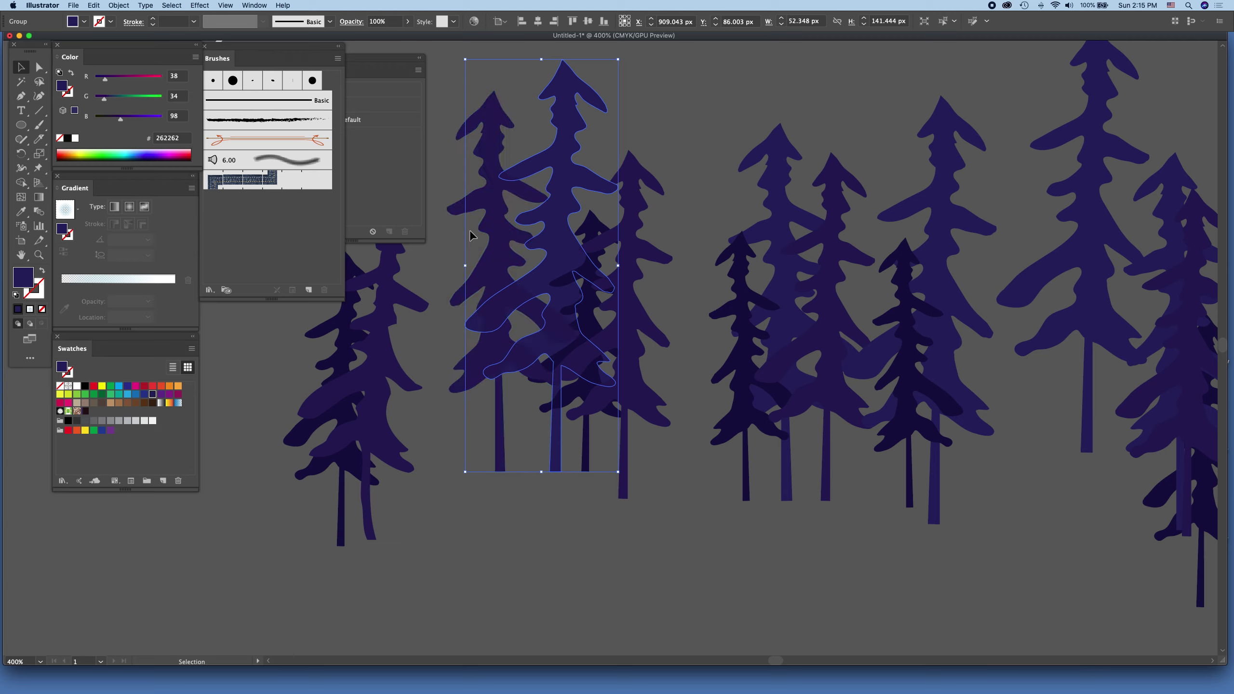
click(592, 224)
drag(592, 223, 592, 206)
Scale the outlined tree down slightly and move it to the left.
click(489, 111)
click(656, 189)
drag(673, 151, 653, 198)
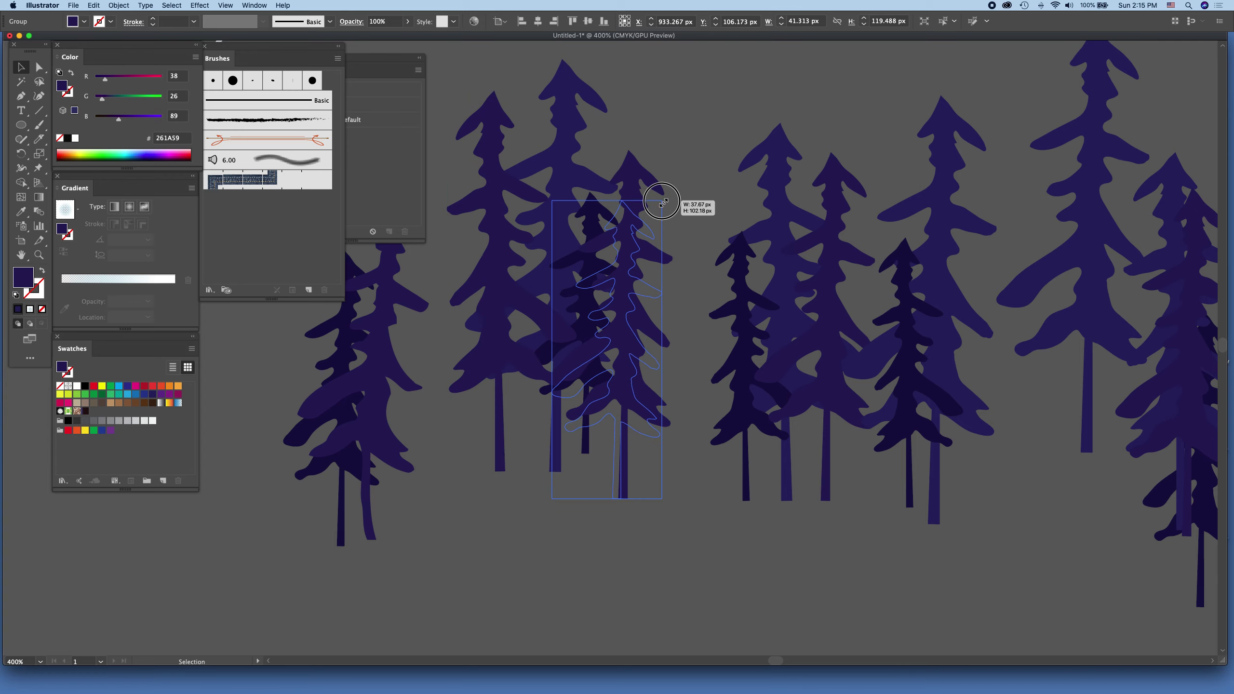
mouse_move(619, 302)
mouse_down()
mouse_move(504, 303)
mouse_move(519, 302)
mouse_up()
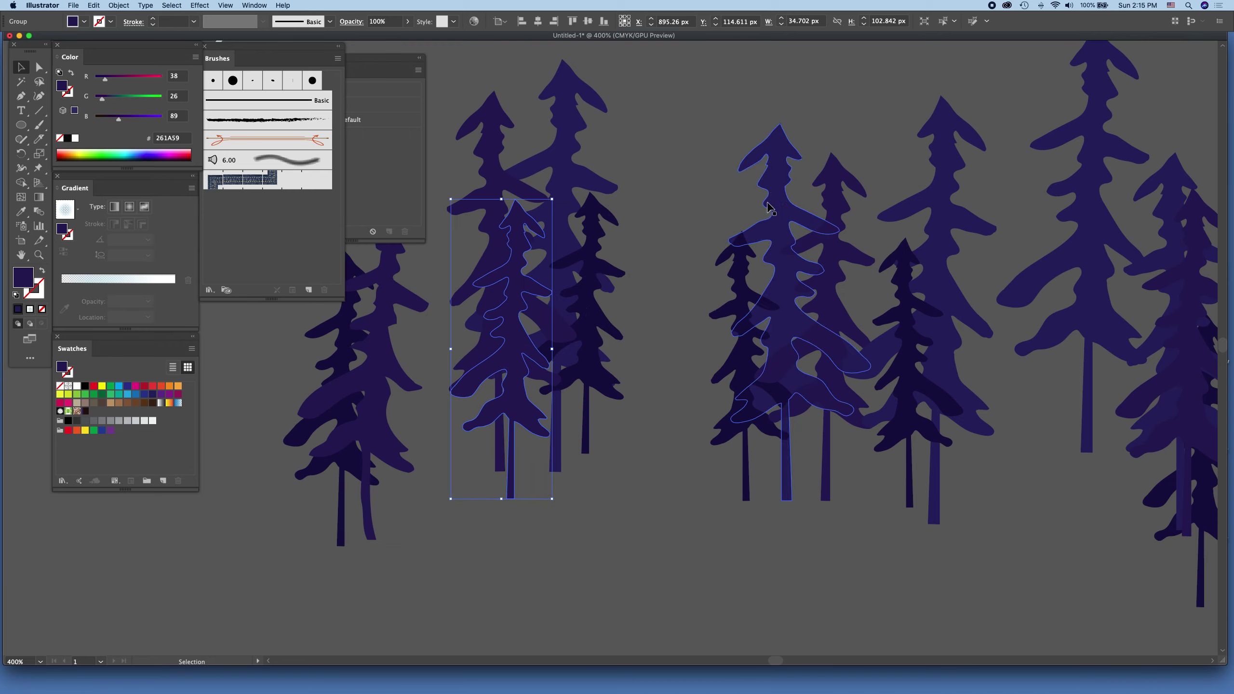
drag(502, 392, 506, 387)
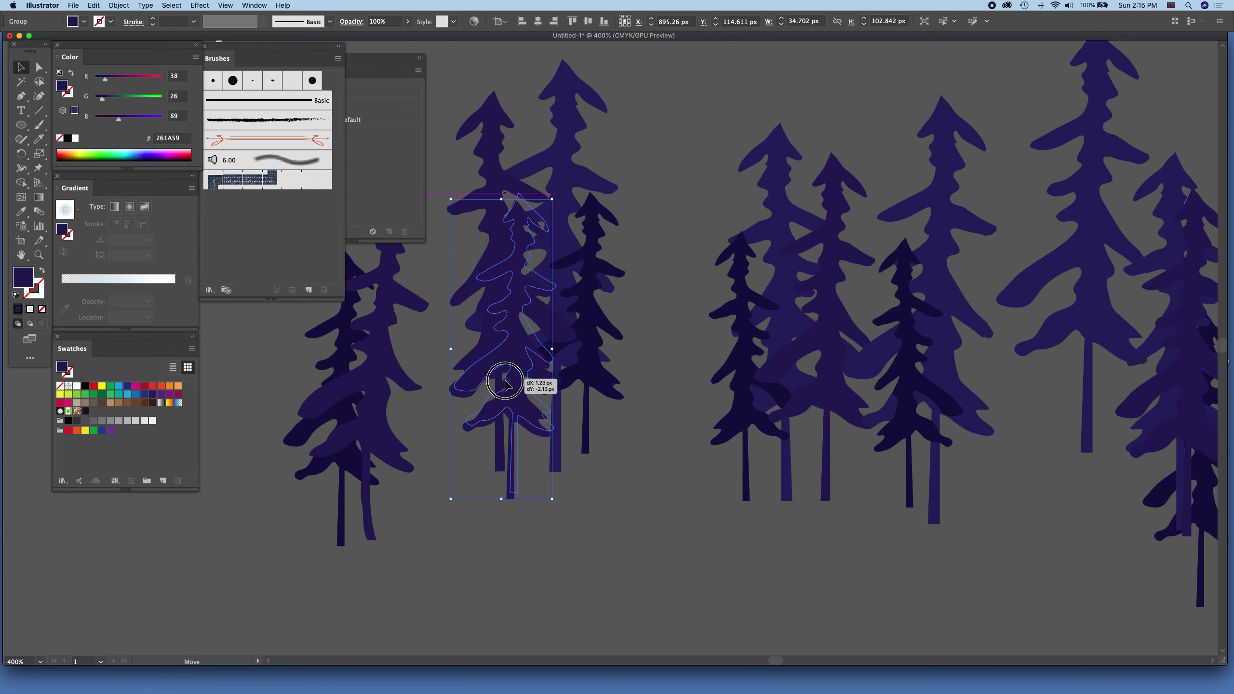
Marquee-select the three middle trees, copy them, and paste in front with Cmd+F.
click(365, 432)
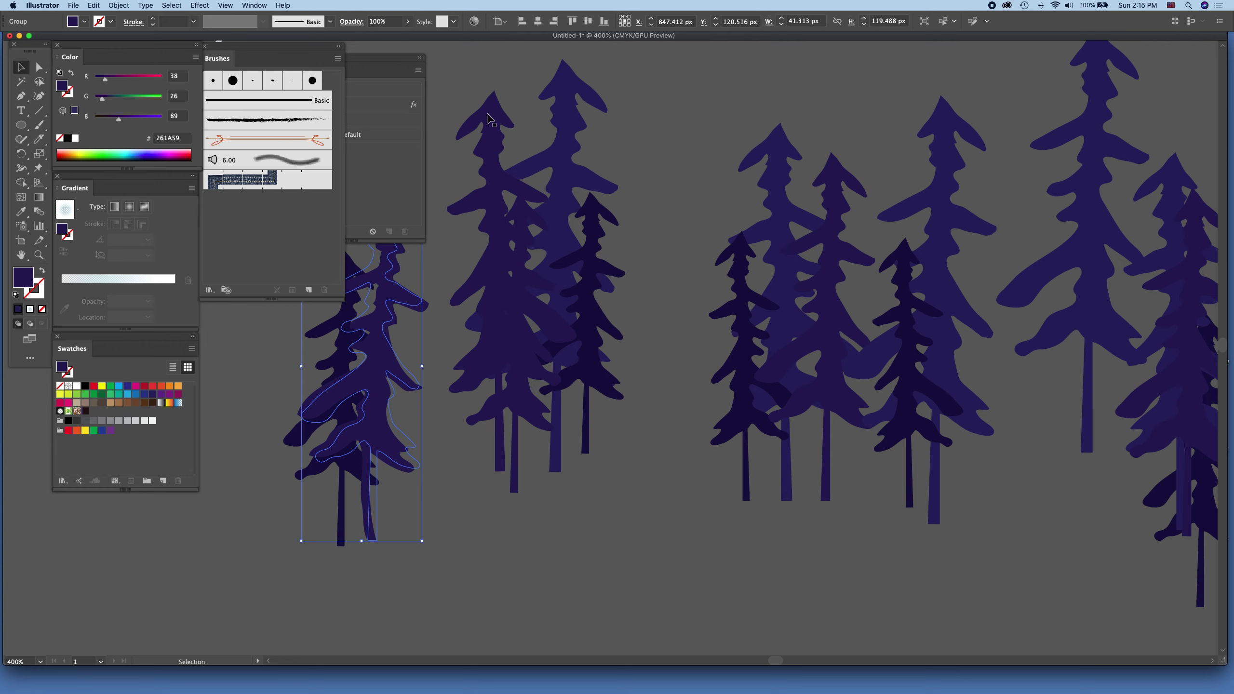
drag(479, 72, 618, 403)
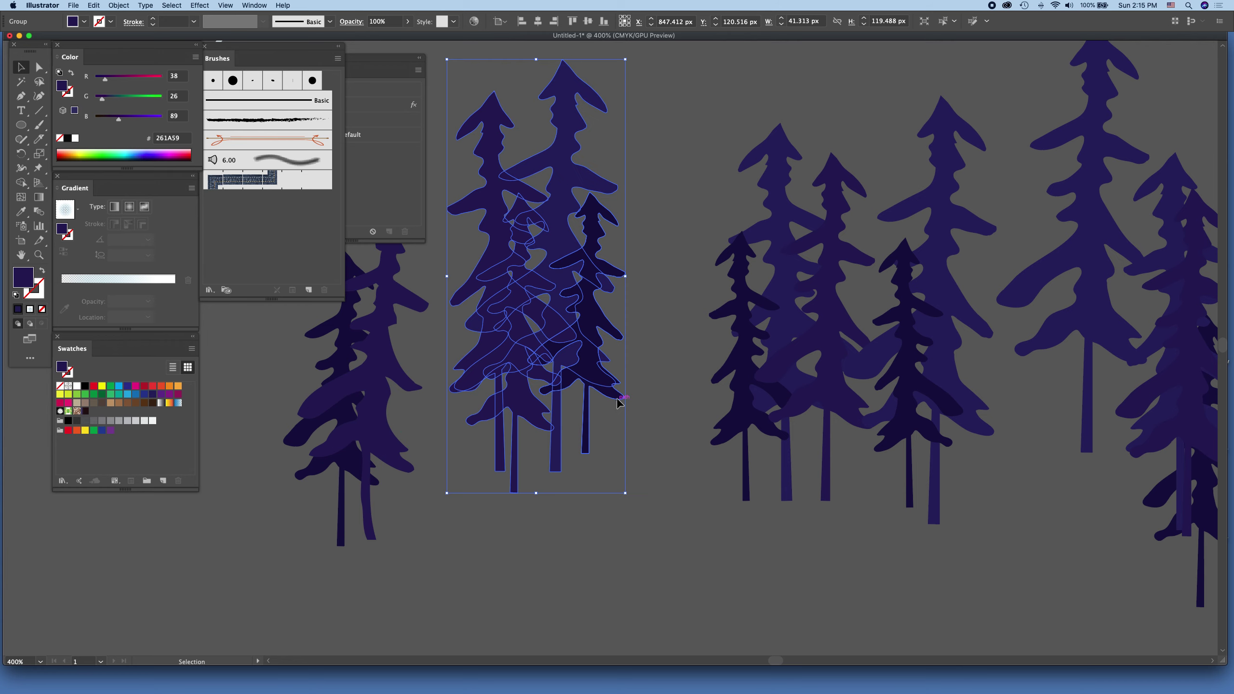
key(a)
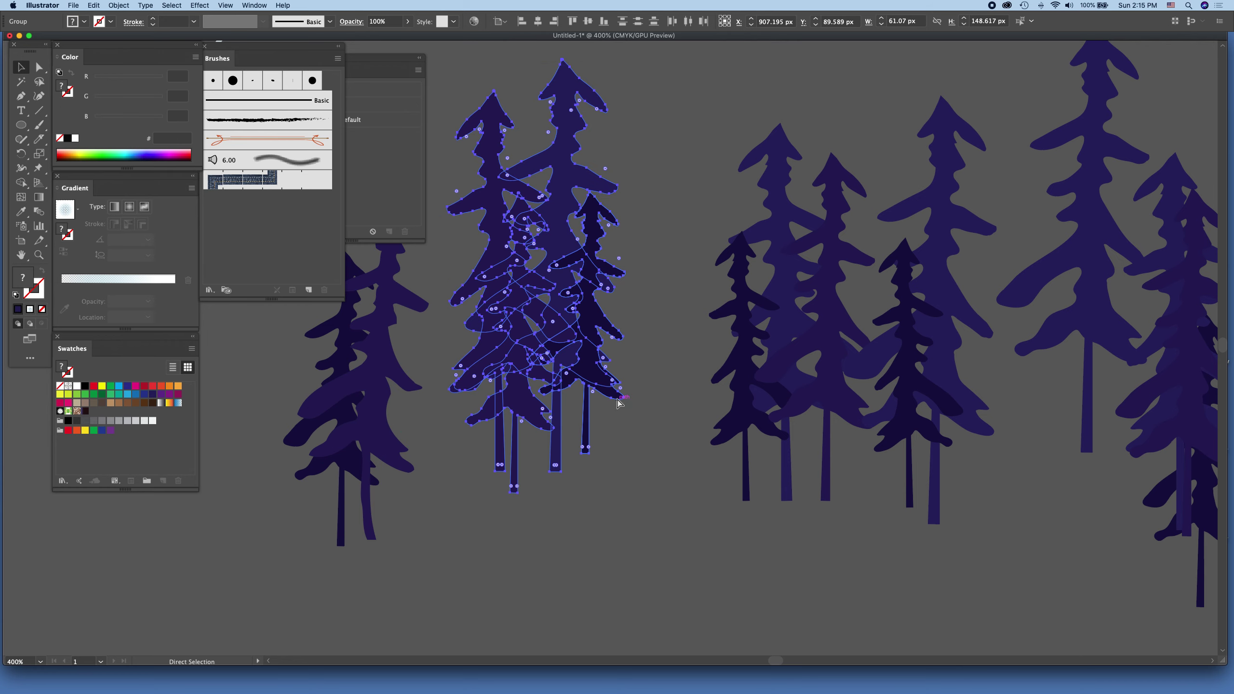
key(super+v)
key(v)
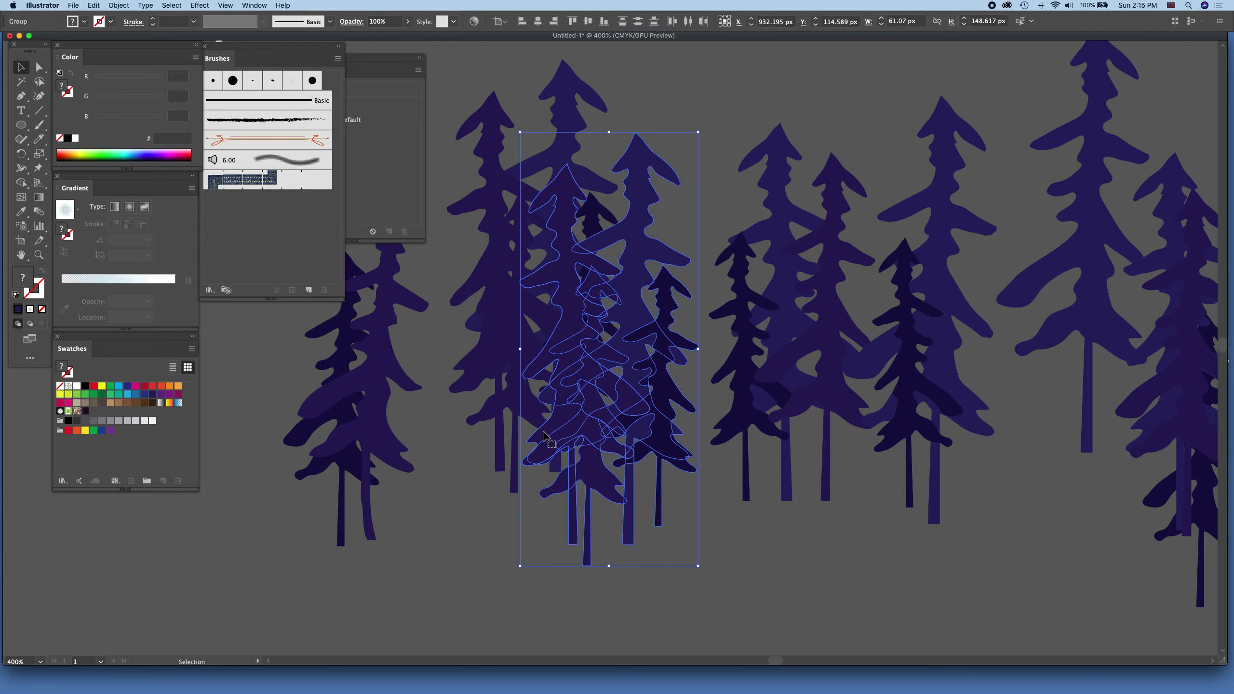
key(super+z)
key(super+f)
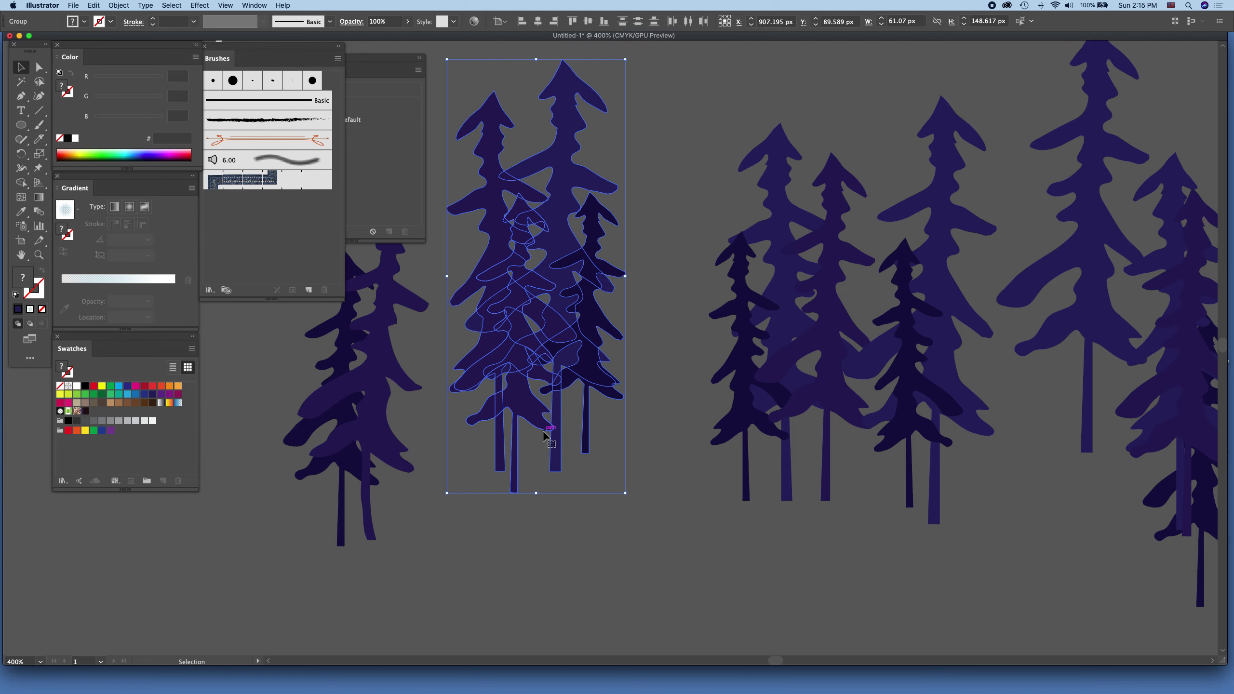
key(a)
key(v)
scroll(306, 510, up, 3)
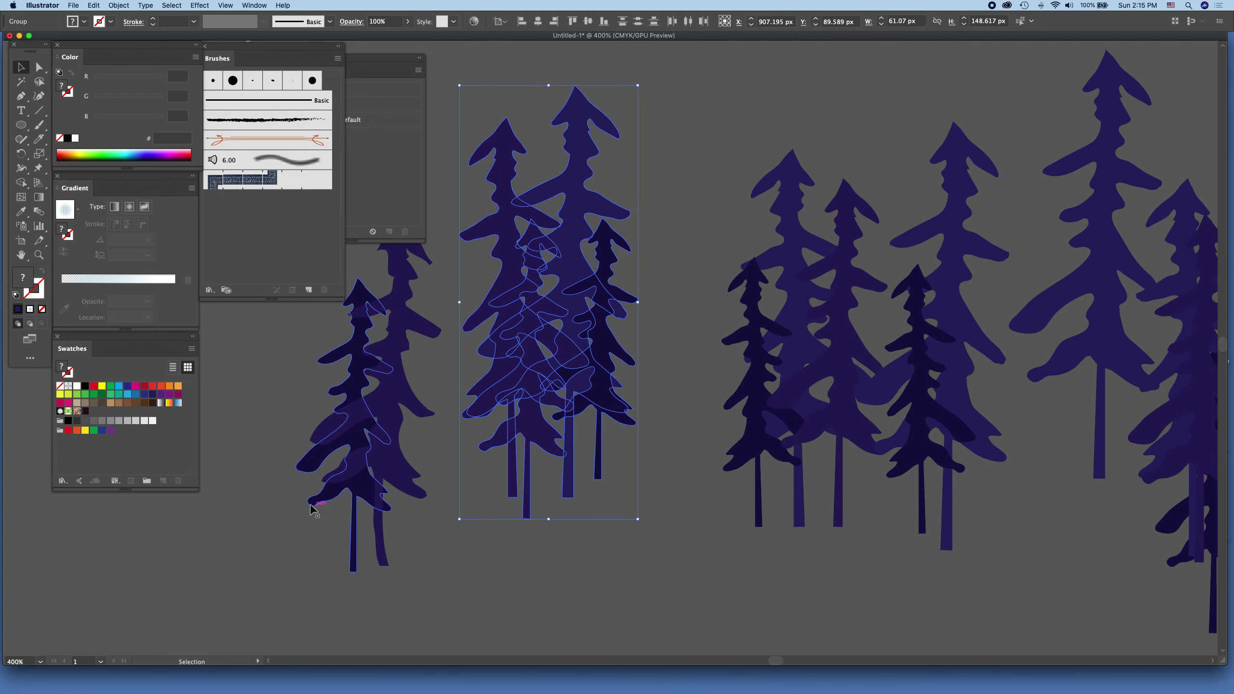
Zoom out with Cmd+minus and pan until the sky-and-hills artboard sits beside the pine clusters.
scroll(311, 509, up, 5)
scroll(311, 510, left, 4)
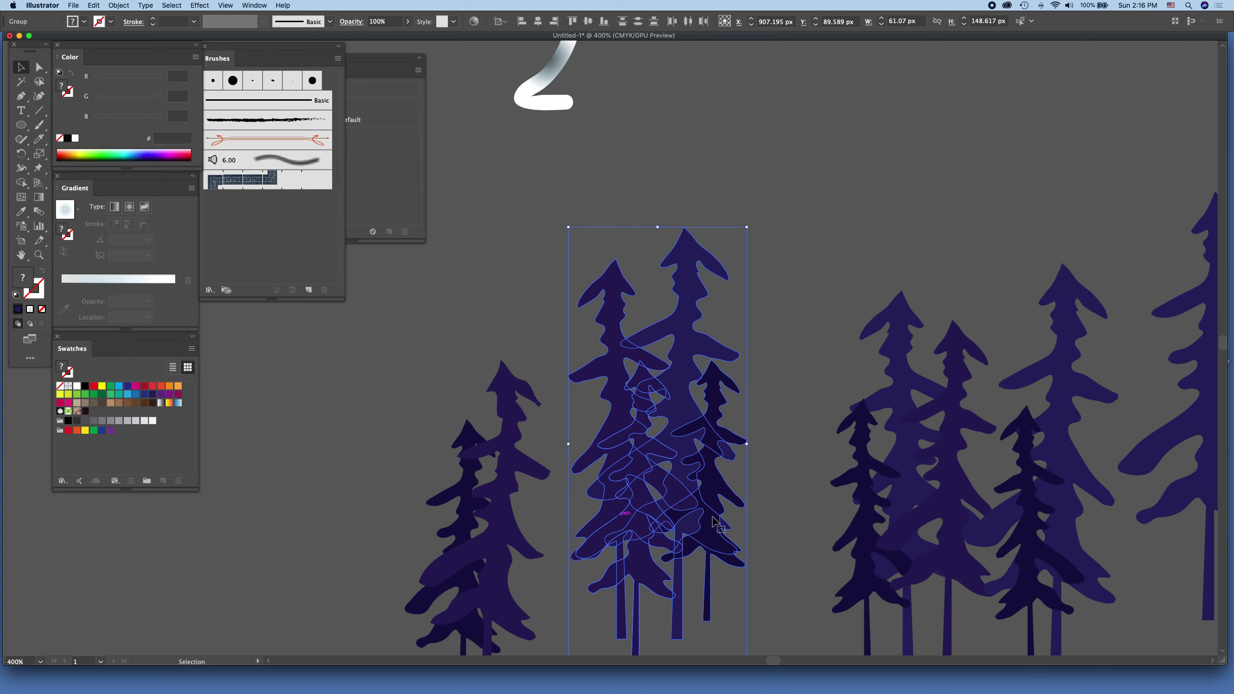
key(space)
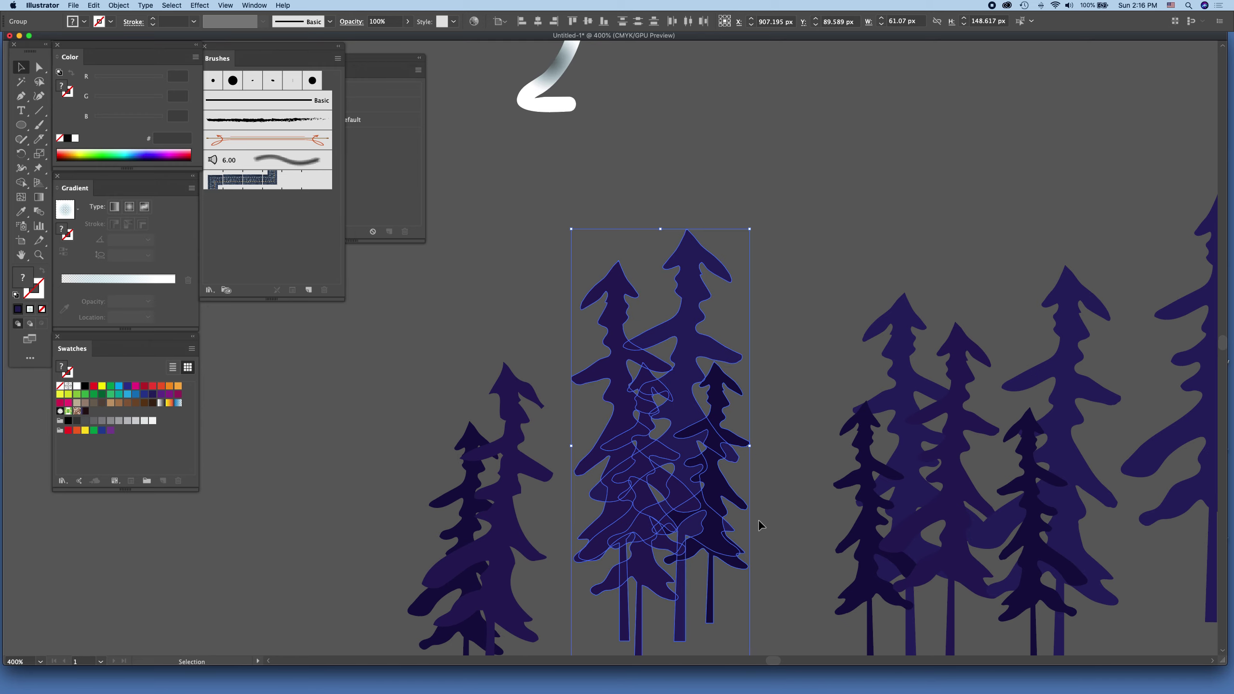
key(super+minus)
key(super+minus)
key(super+minus)
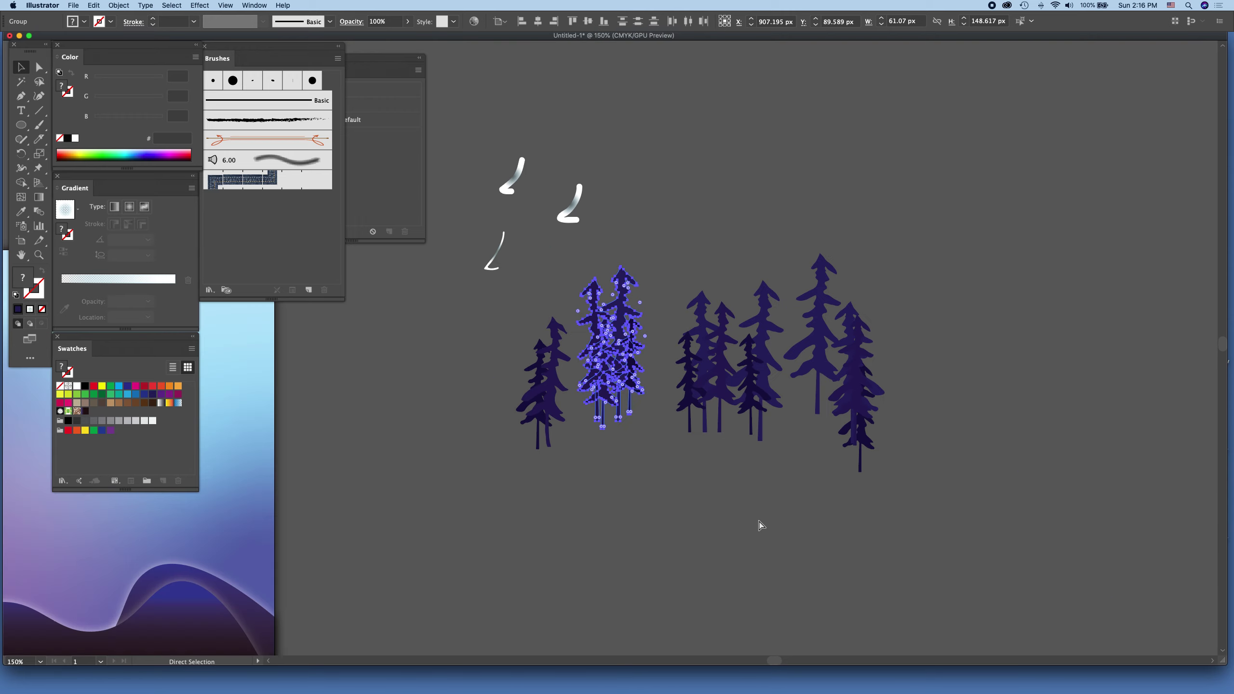
key(super+minus)
key(super+minus)
key(super+minus)
key(super+minus)
key(super+minus)
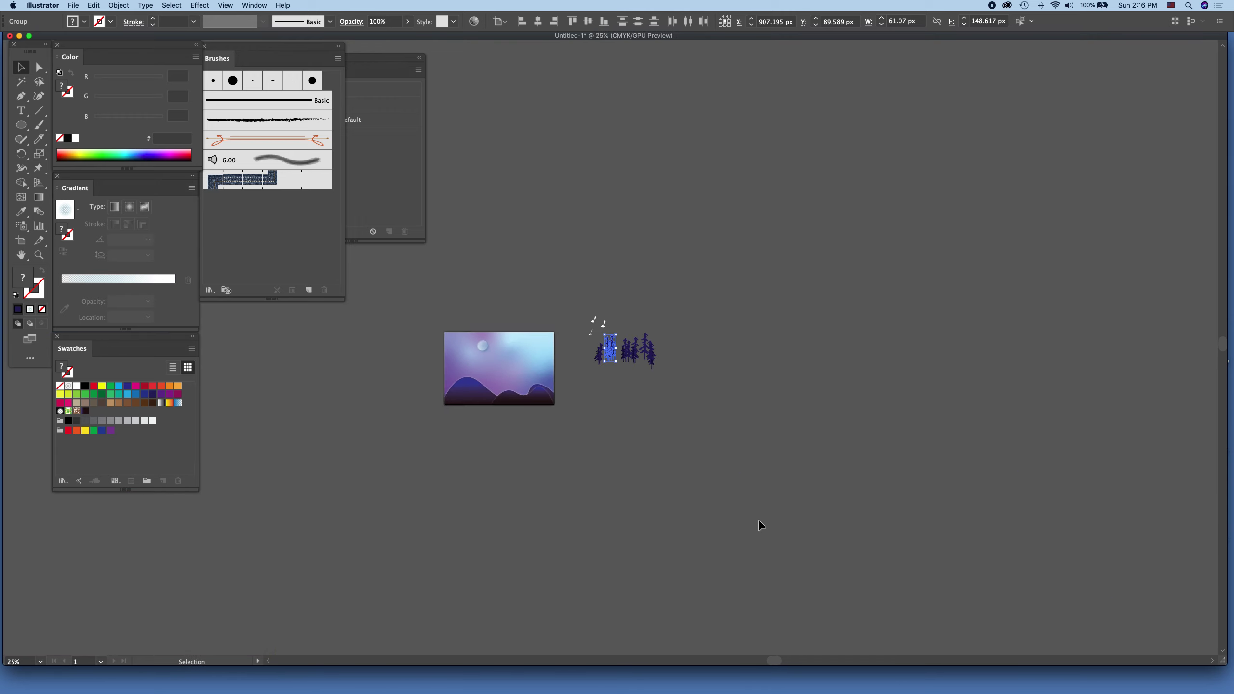
key(super+minus)
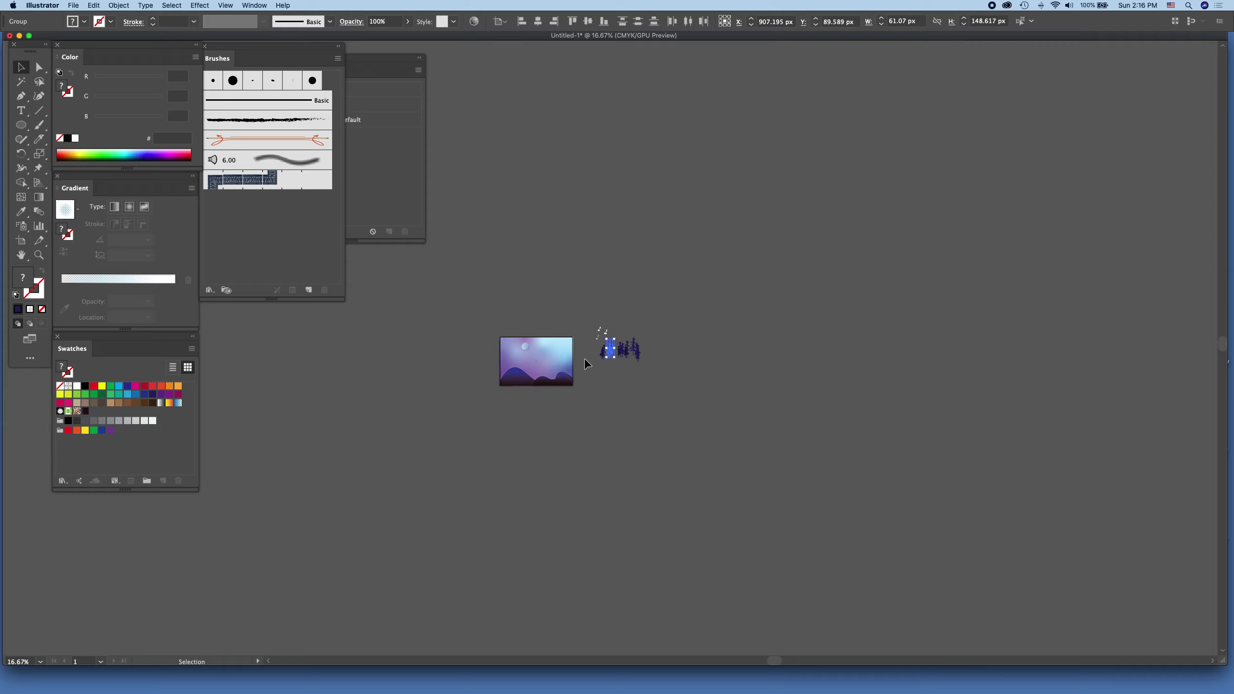
key(super+equal)
key(super+equal)
key(super+equal)
key(super+equal)
key(super+equal)
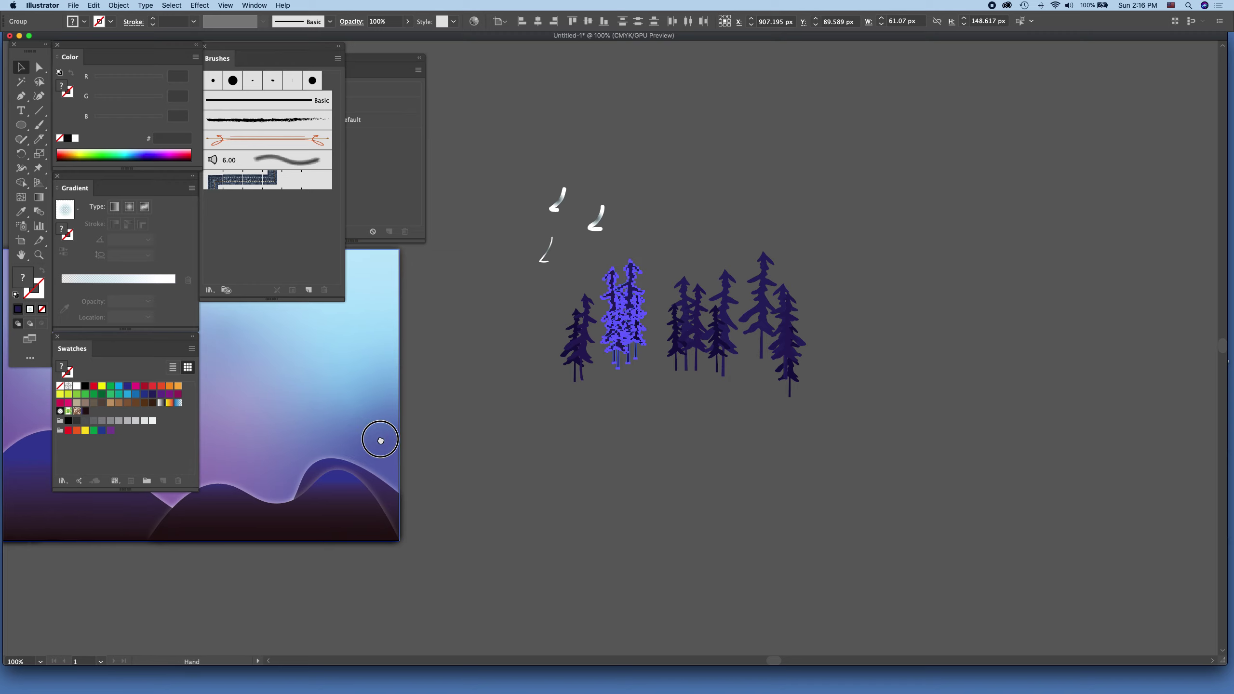
drag(378, 432, 837, 422)
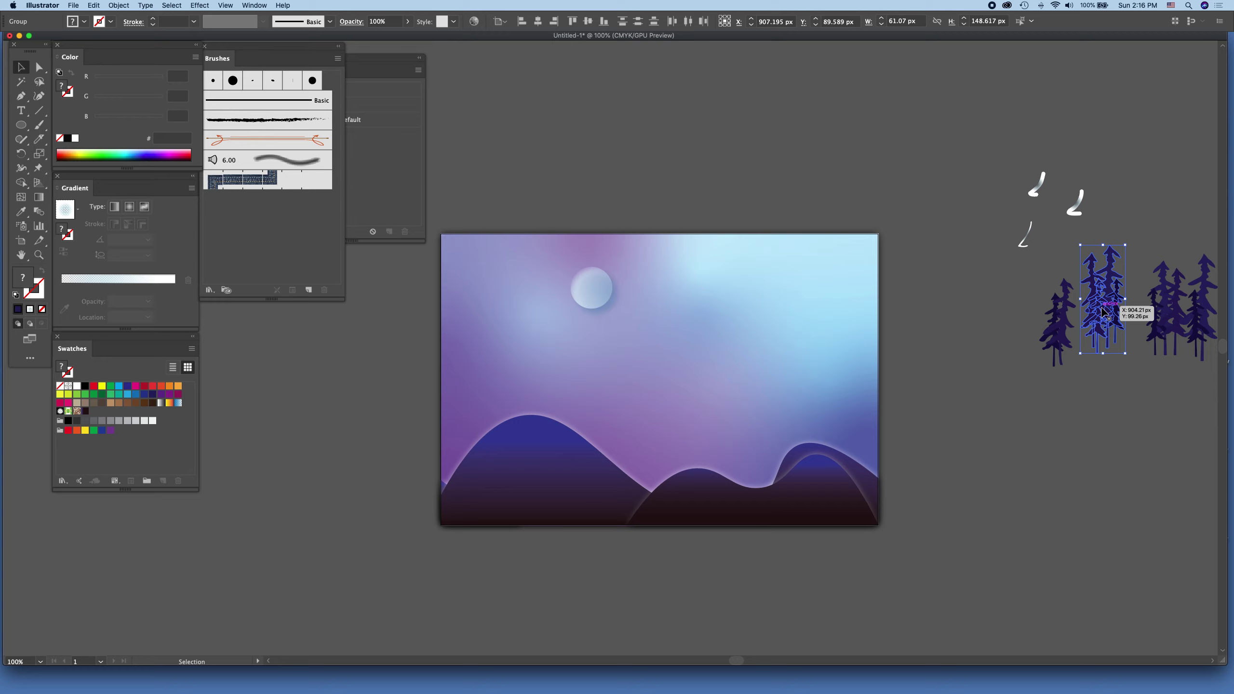
Drag the three-pine cluster onto the left hill and stretch it taller by its top handle.
drag(1103, 312, 516, 394)
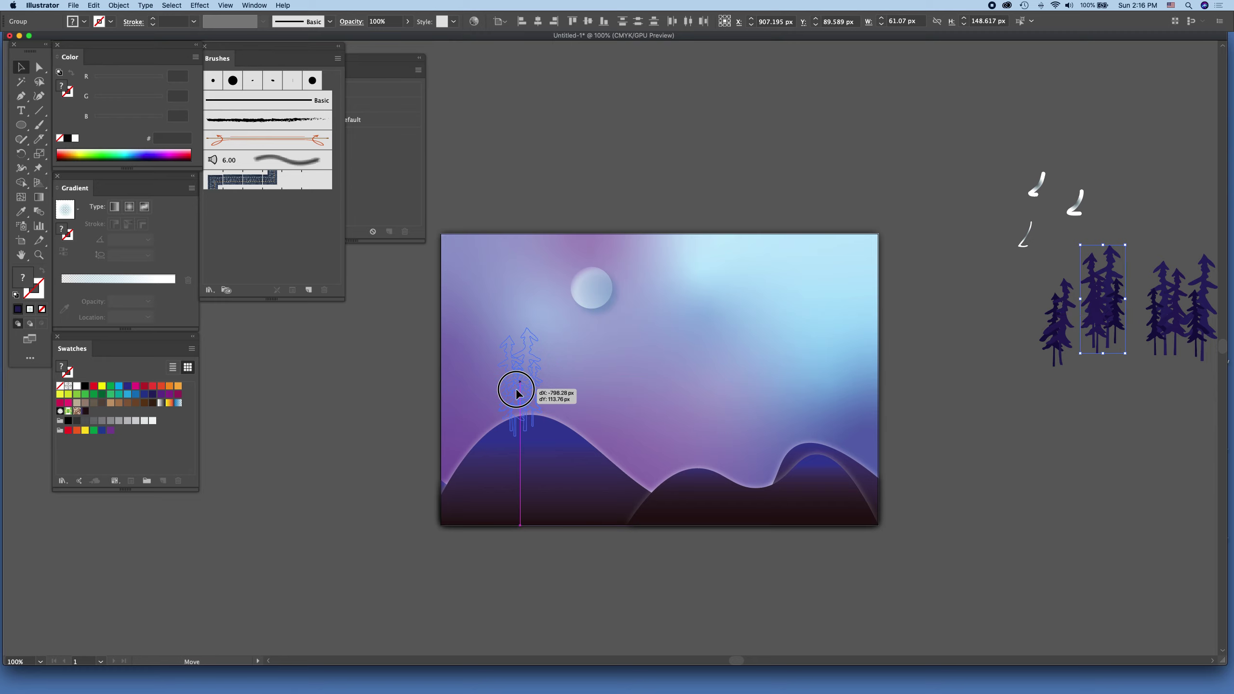
drag(516, 393, 513, 388)
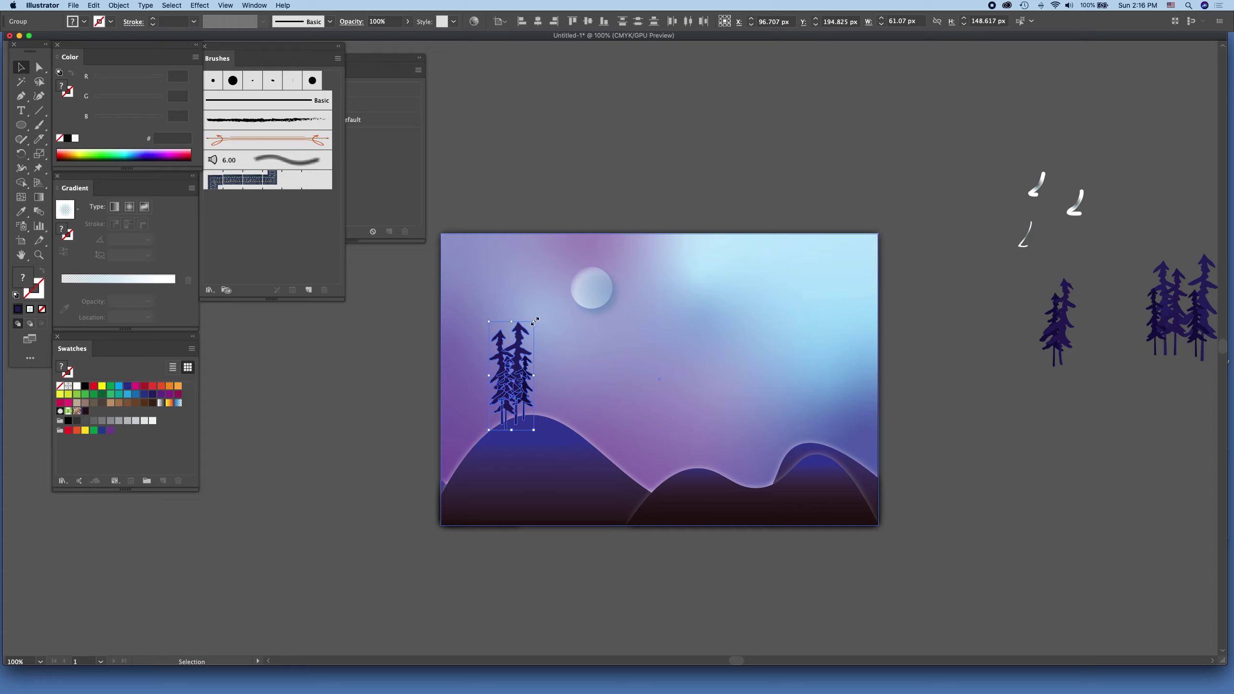
drag(535, 322, 549, 251)
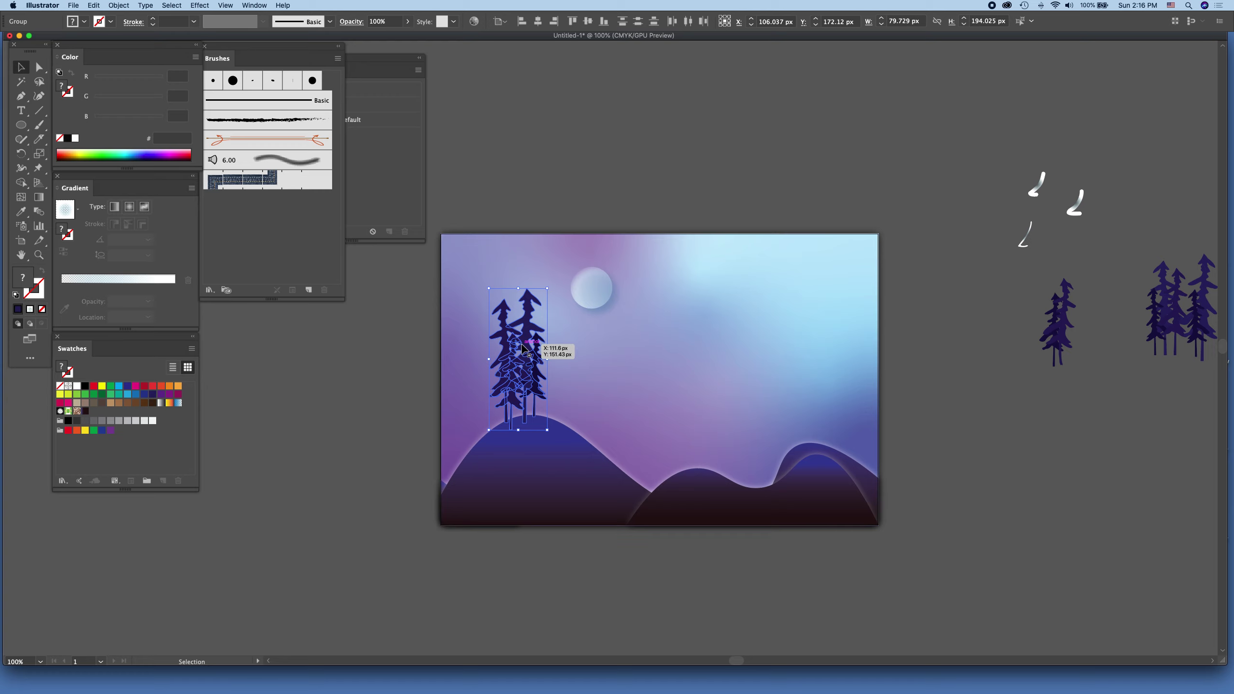
drag(525, 349, 518, 359)
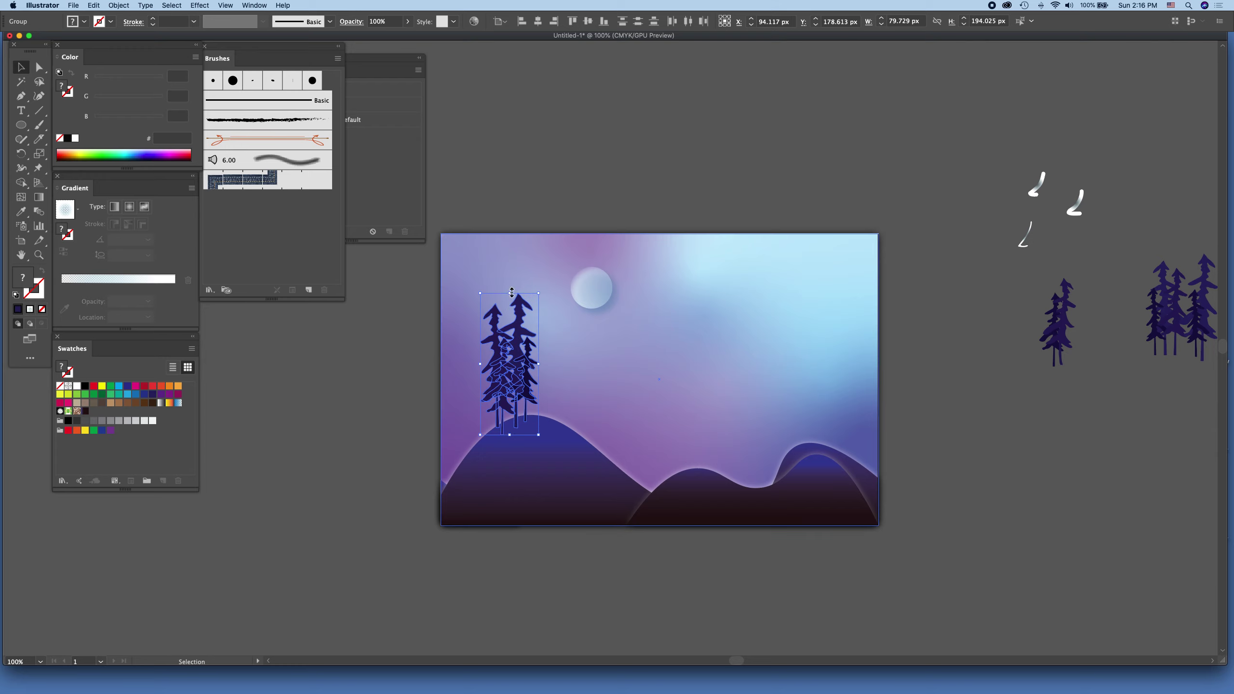
drag(510, 293, 510, 265)
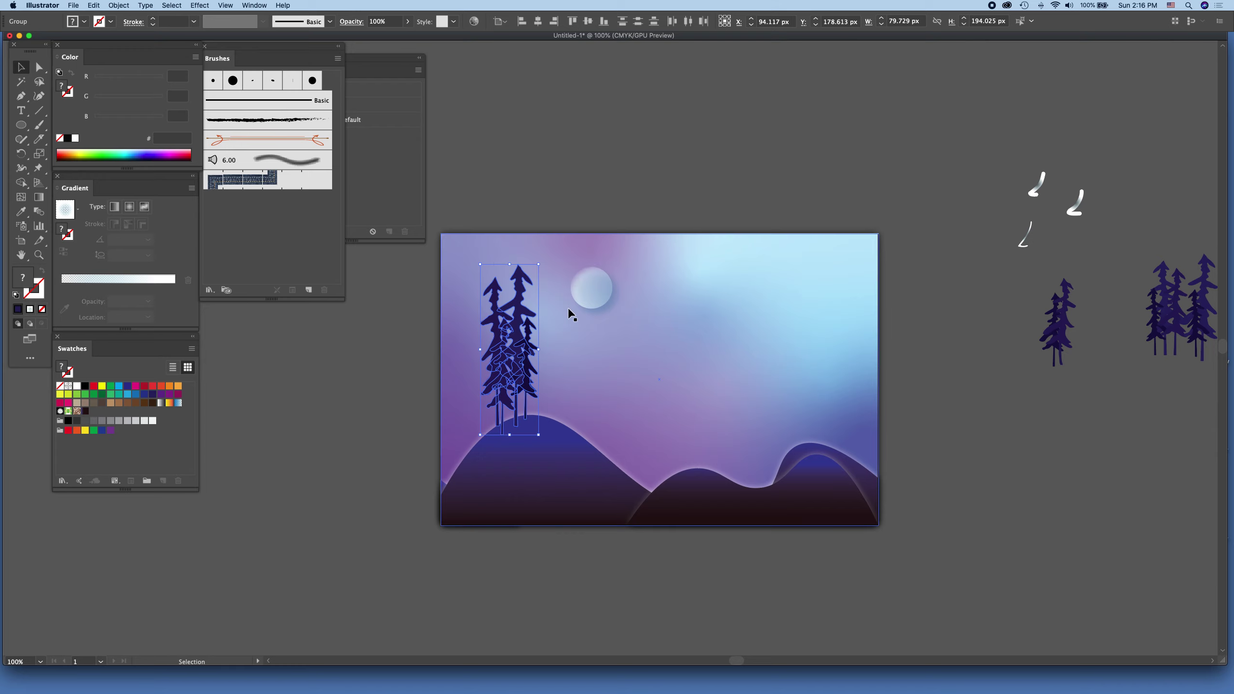
drag(510, 387, 511, 387)
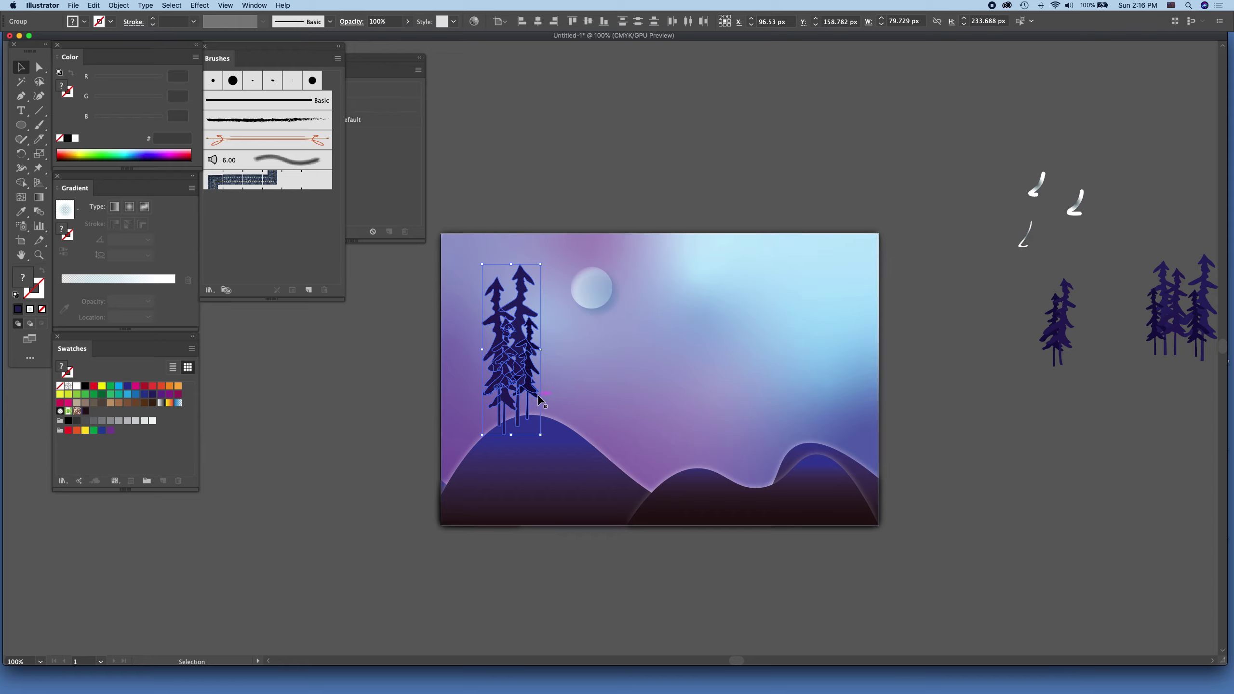
Send the tallest left-hill pine backward three times with Object > Arrange.
click(713, 146)
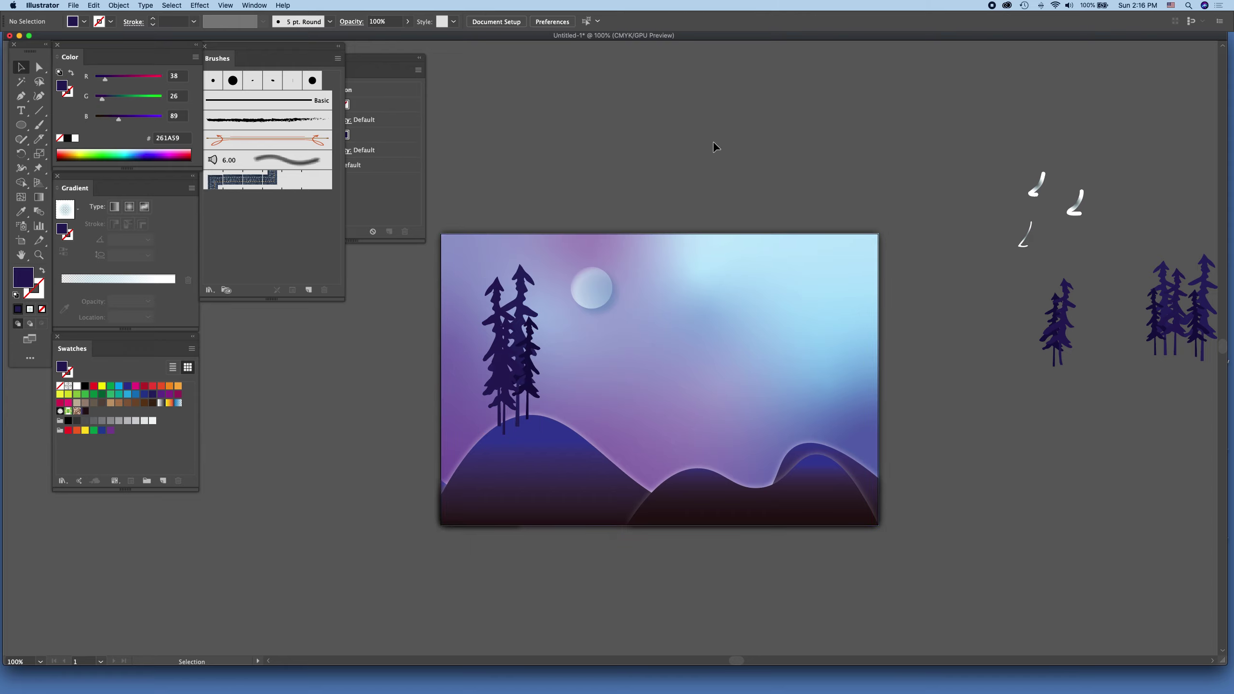
click(513, 339)
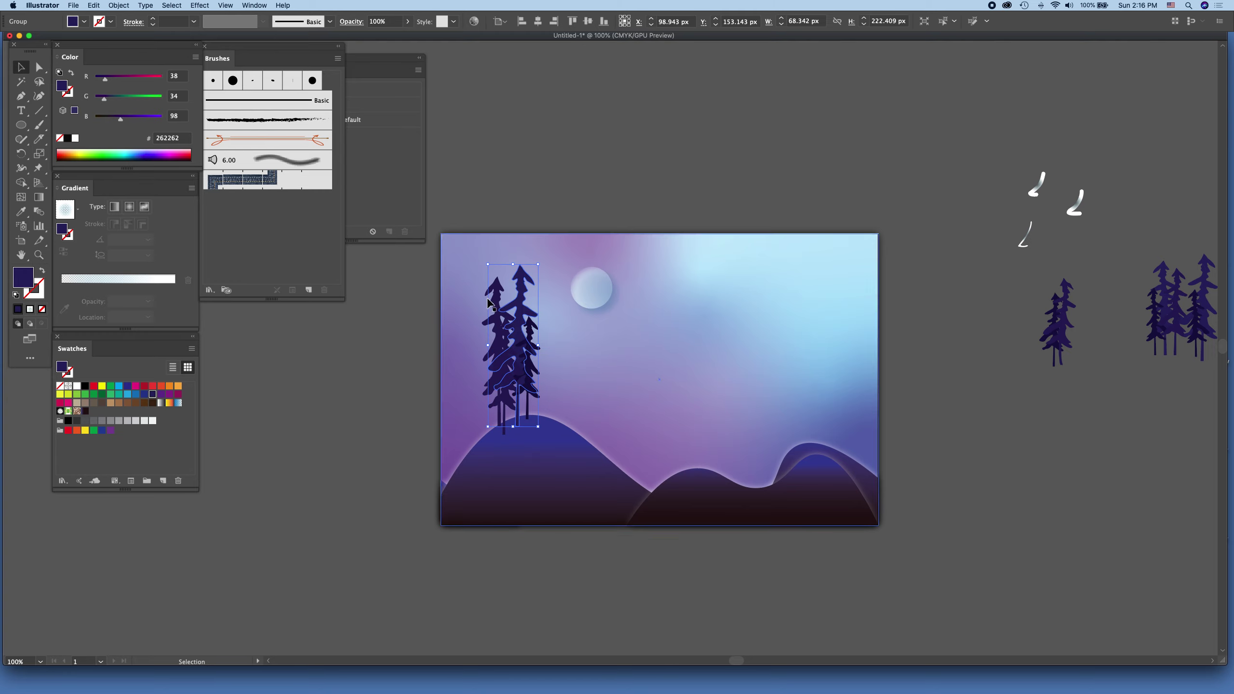
click(116, 7)
mouse_move(126, 26)
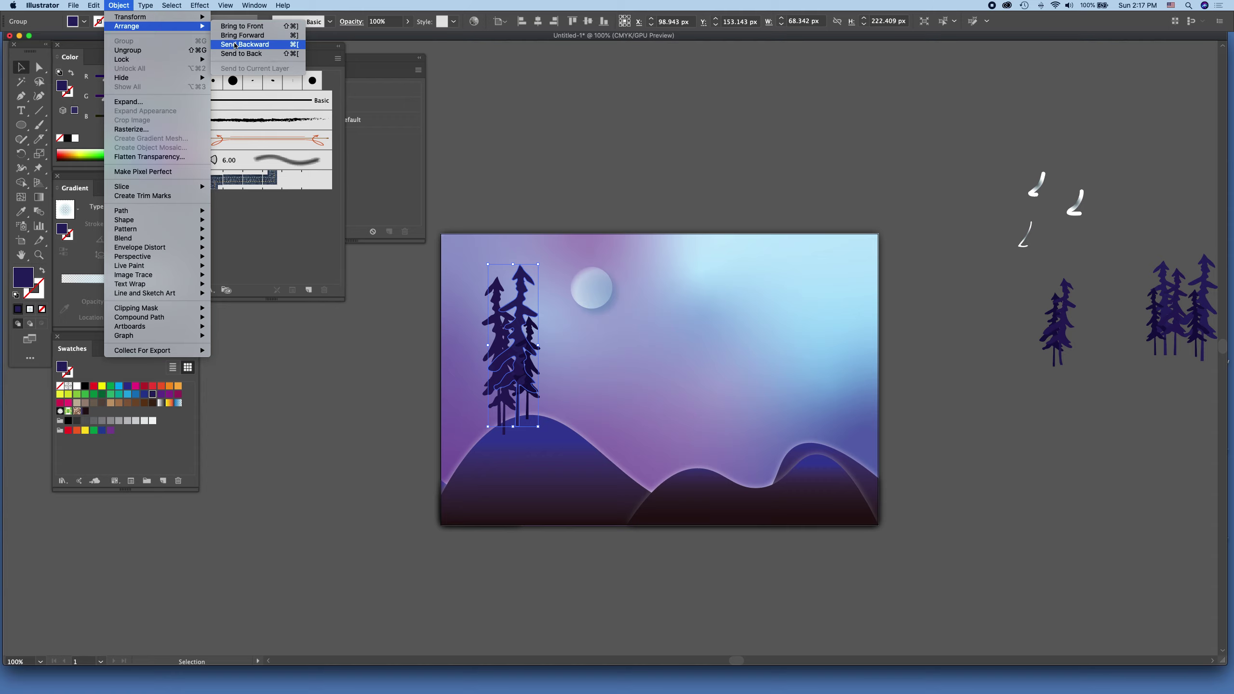
click(238, 46)
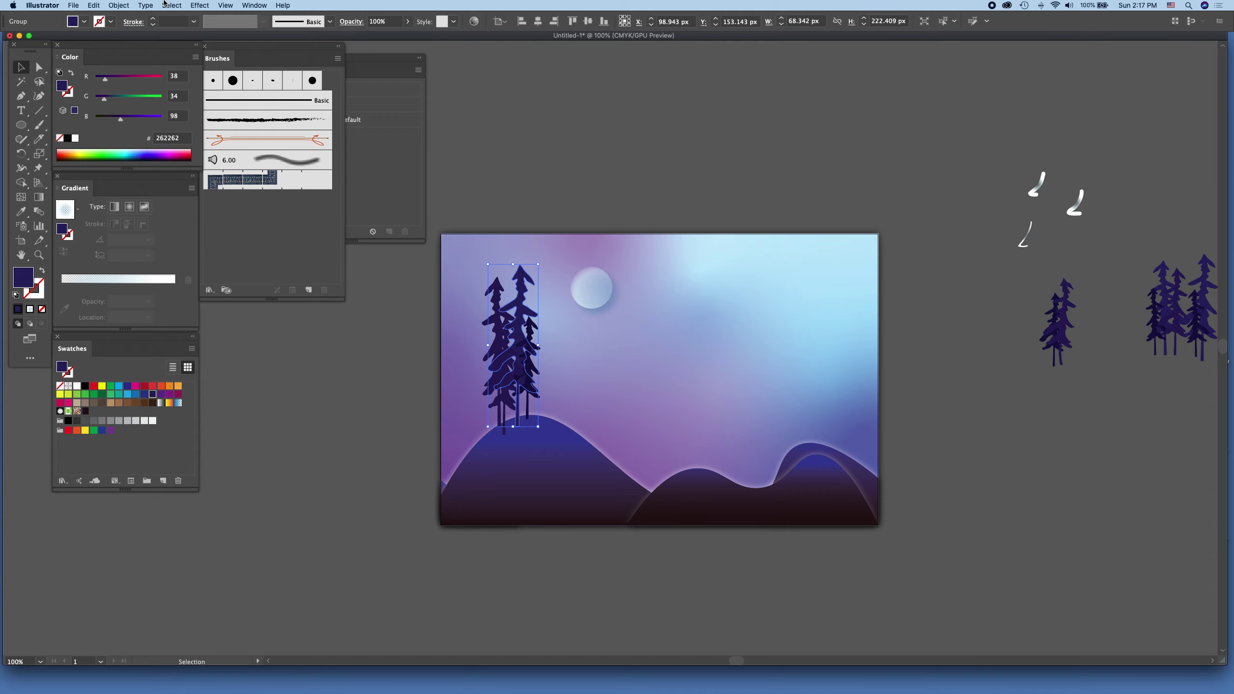
click(119, 5)
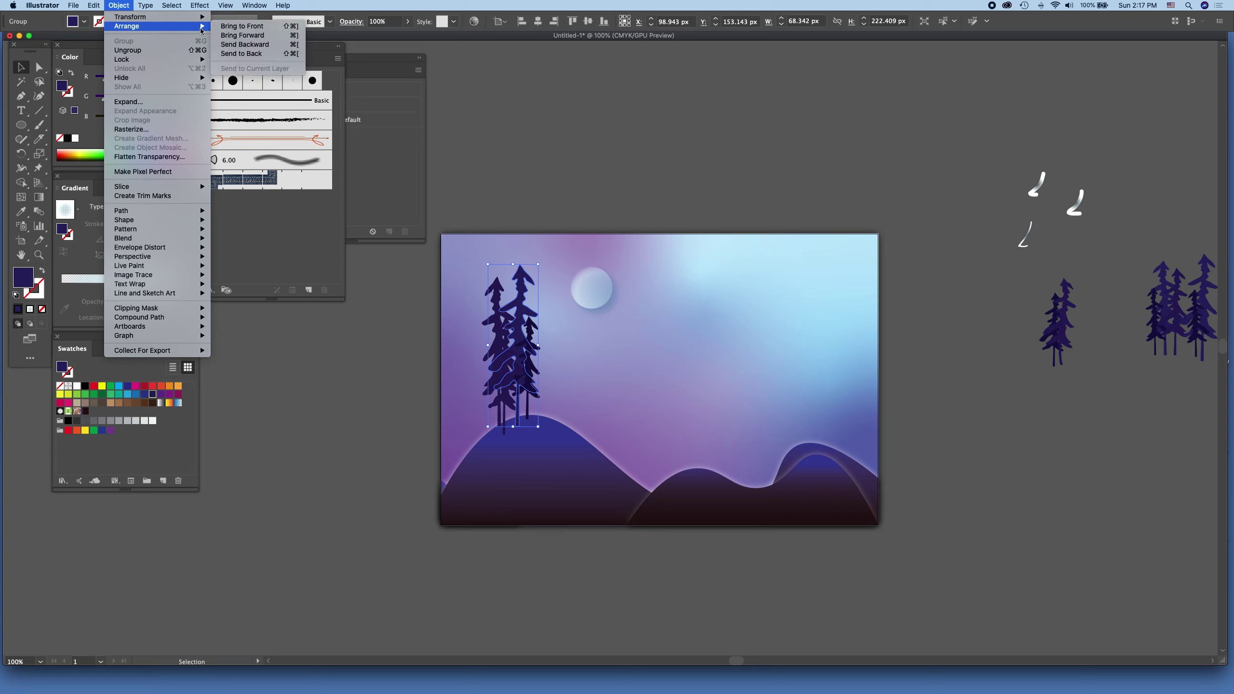
click(261, 45)
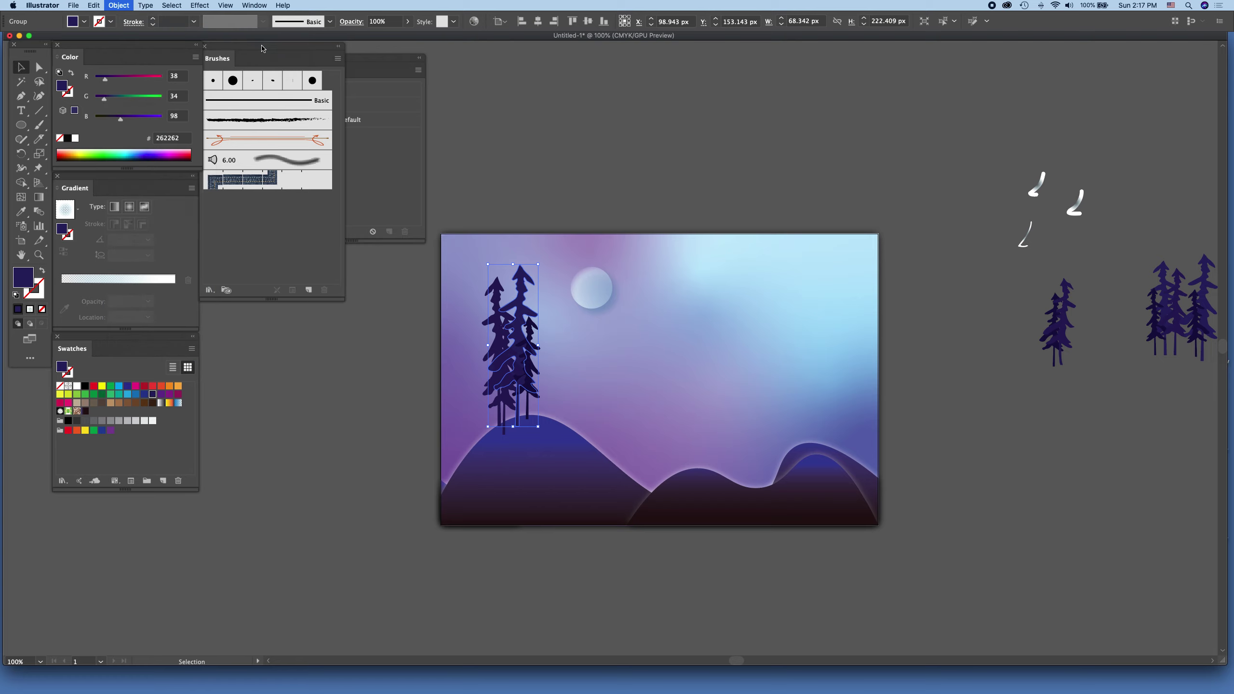
click(117, 6)
mouse_move(126, 26)
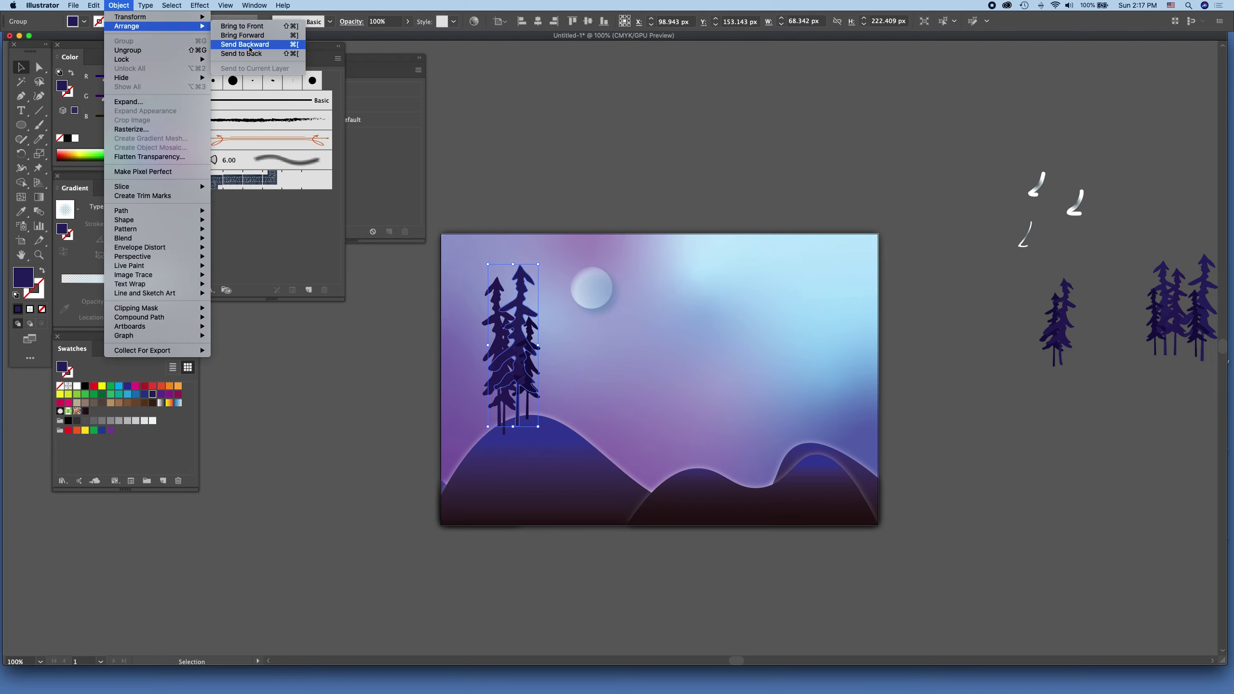
click(250, 49)
Send the tall pine to the back, then undo so it reappears.
click(117, 5)
click(249, 53)
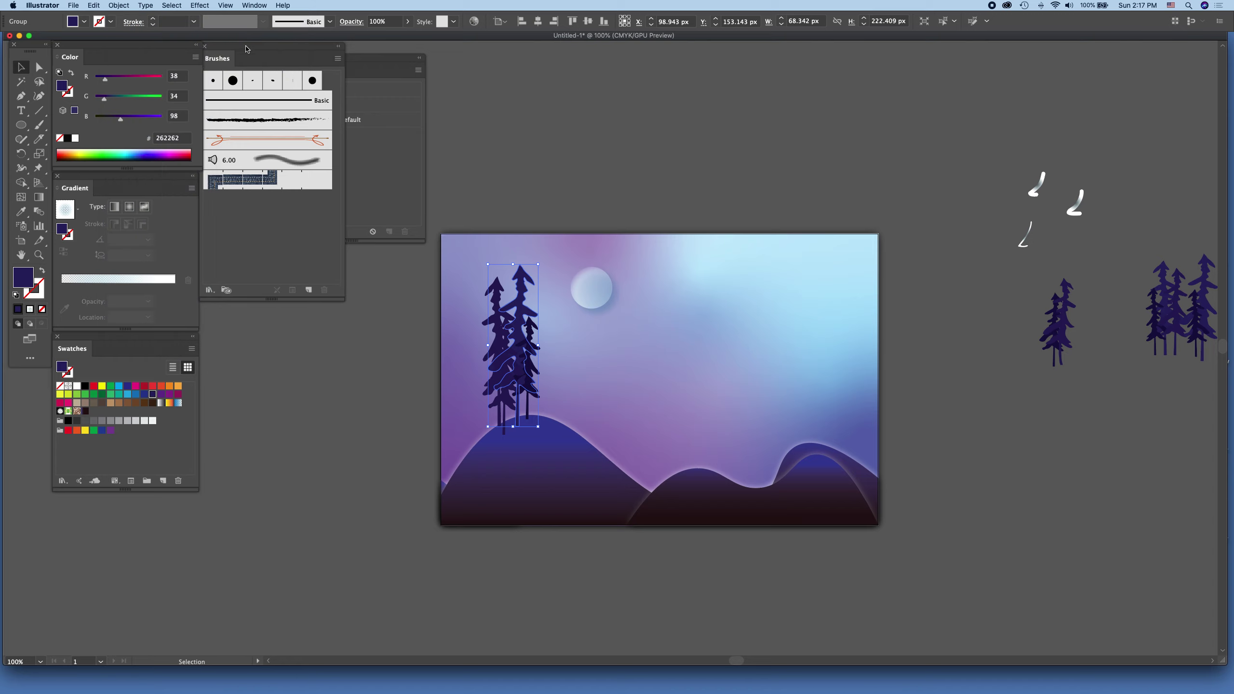
click(110, 6)
mouse_move(126, 26)
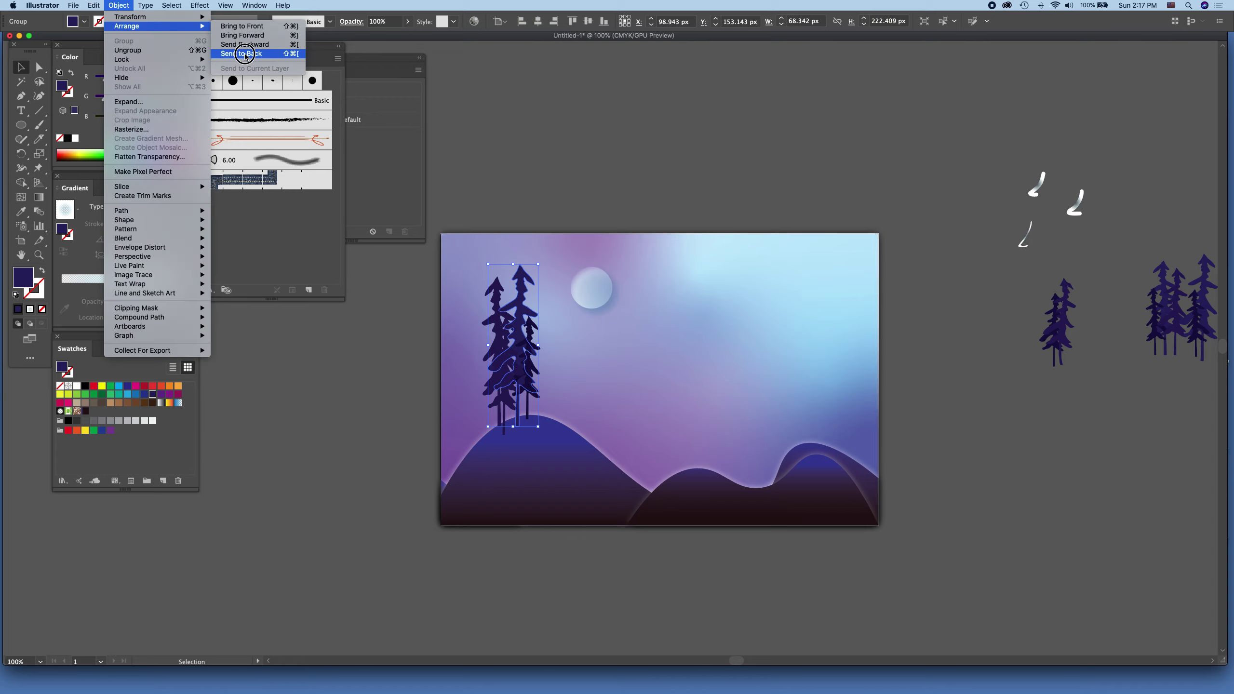
click(243, 53)
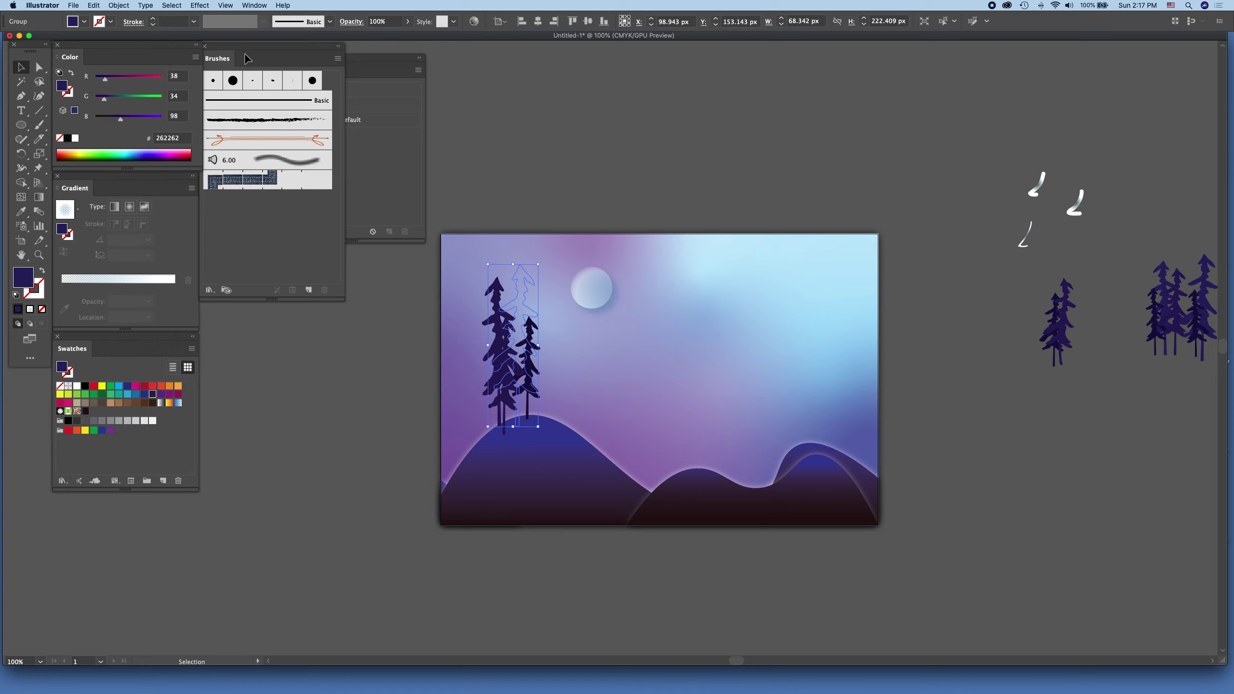
key(super+z)
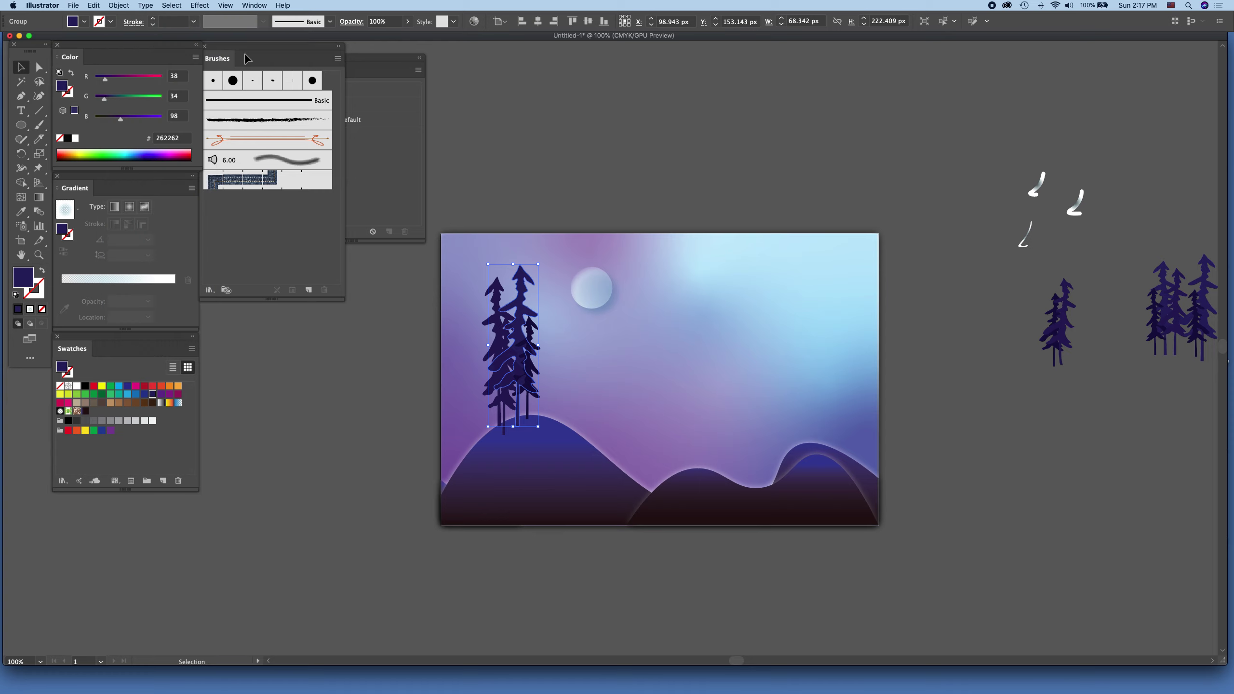
Select the three left-hill pines, send them backward, then bring them forward in front of the sky.
click(408, 366)
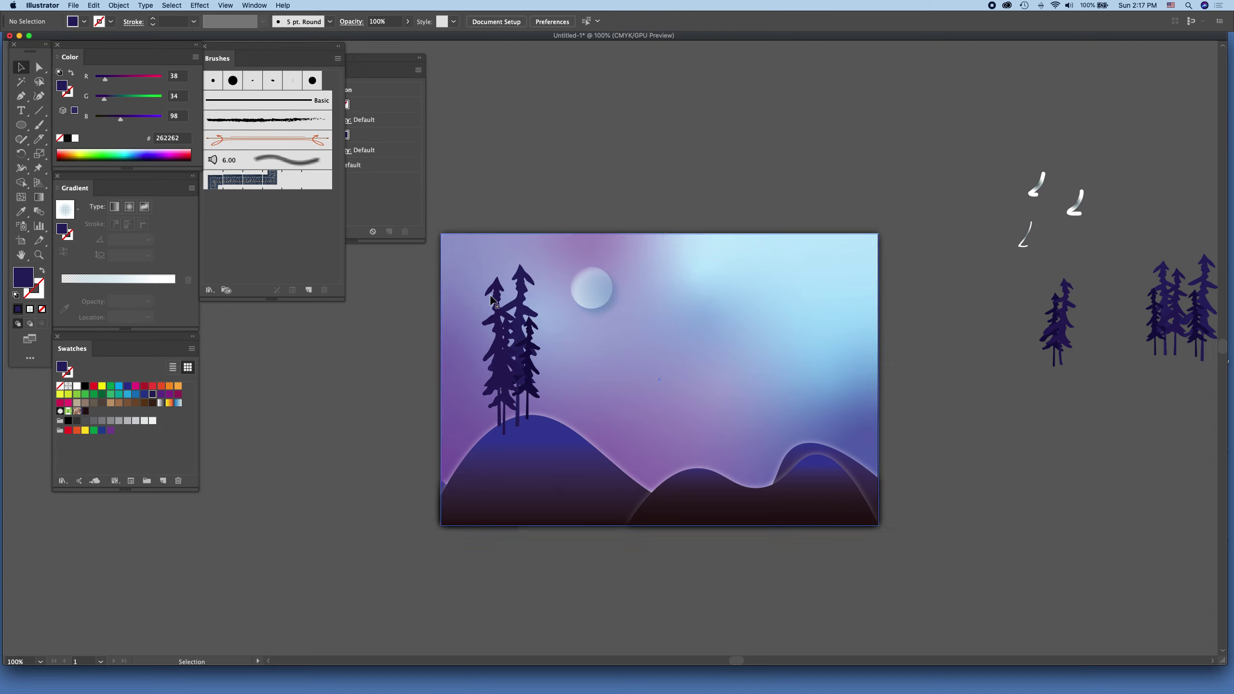
click(508, 337)
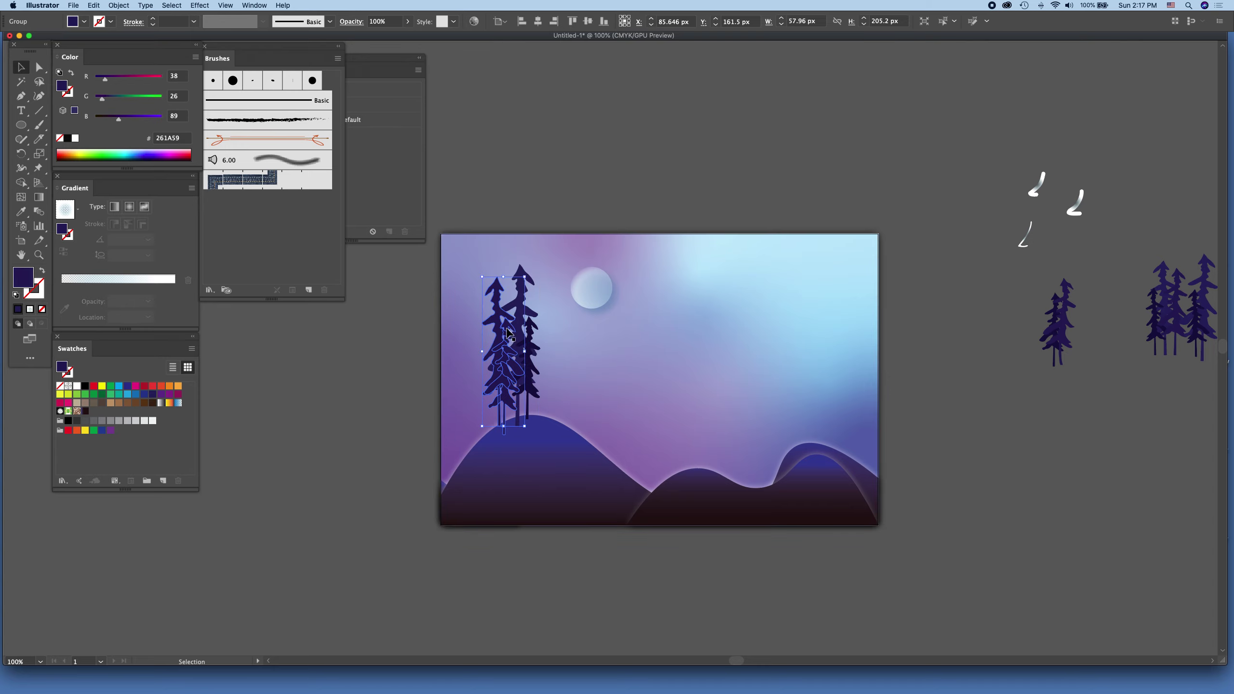
shift+click(509, 332)
shift+click(522, 302)
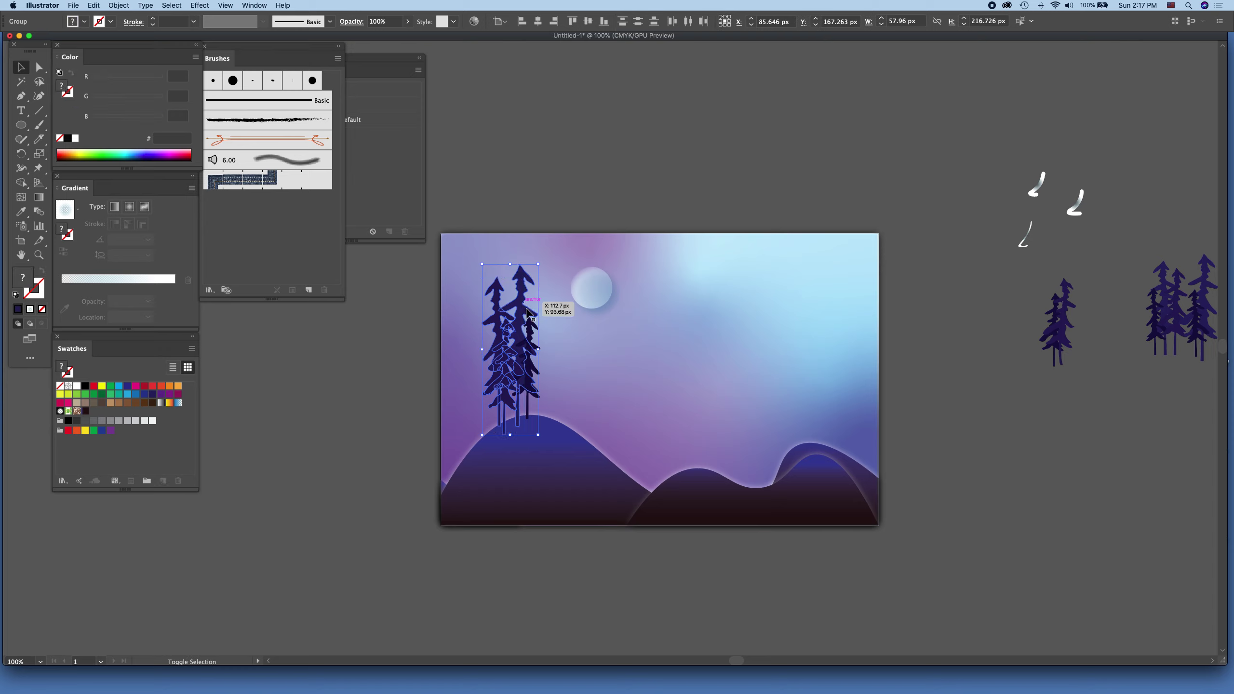
click(117, 5)
mouse_move(127, 26)
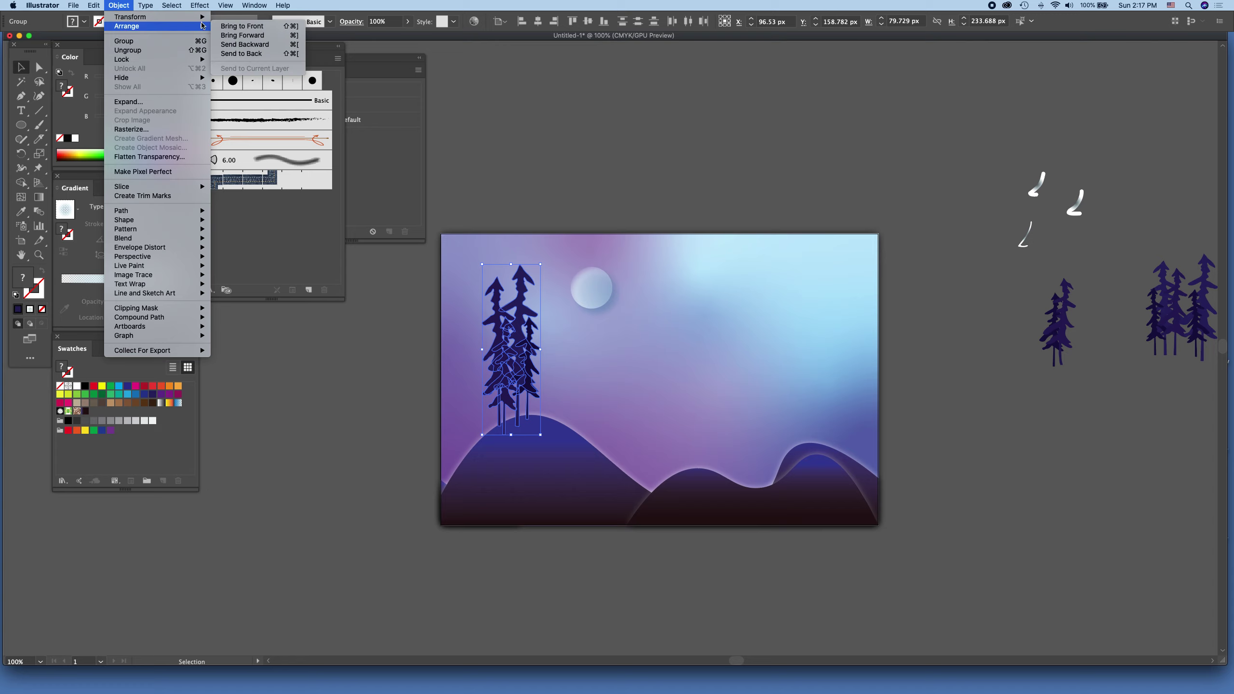
click(249, 54)
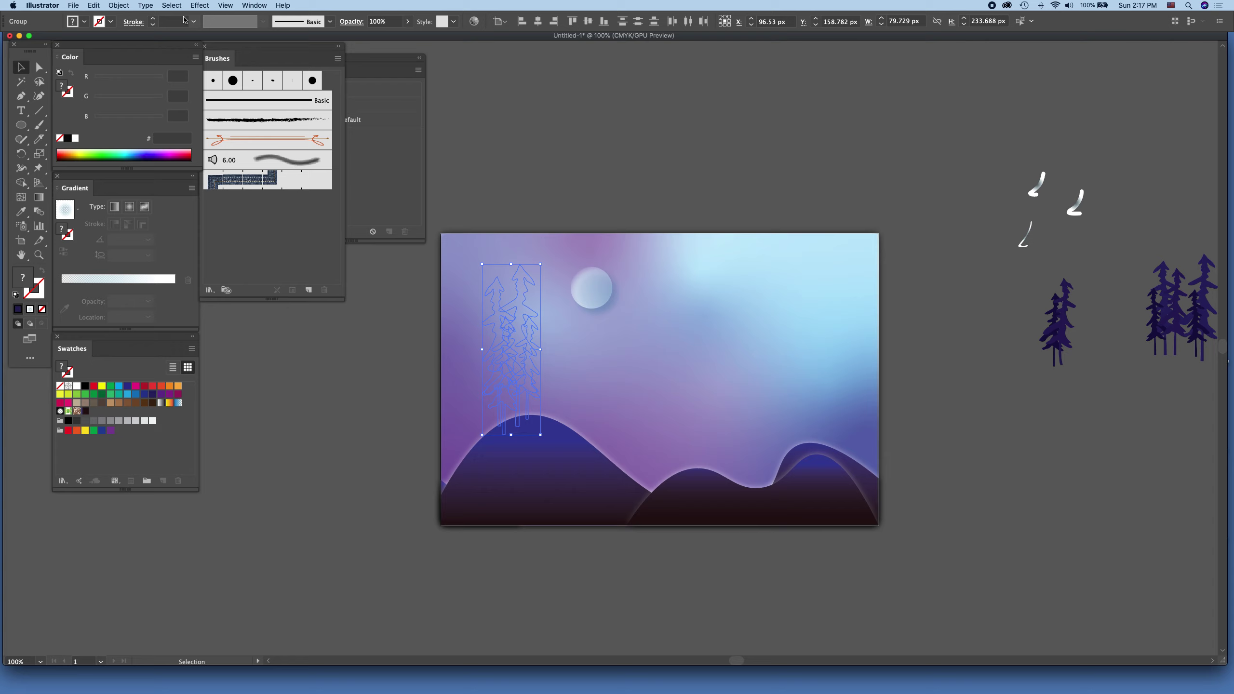
click(119, 6)
mouse_move(127, 26)
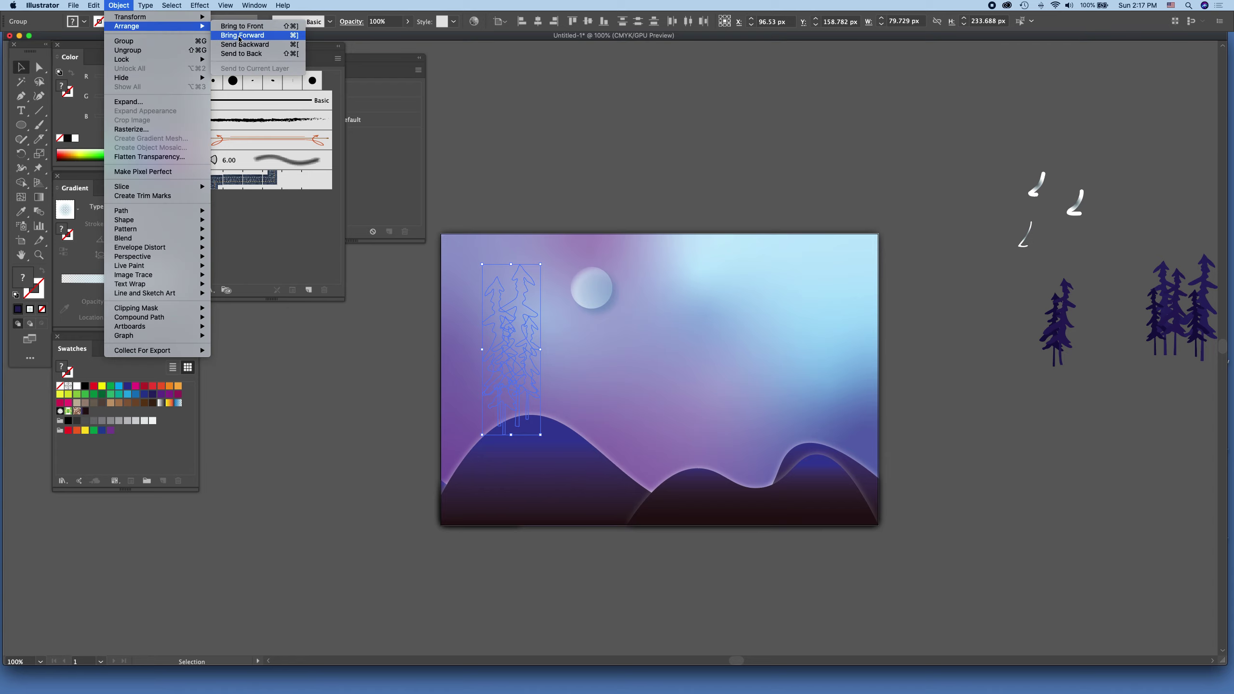
click(240, 35)
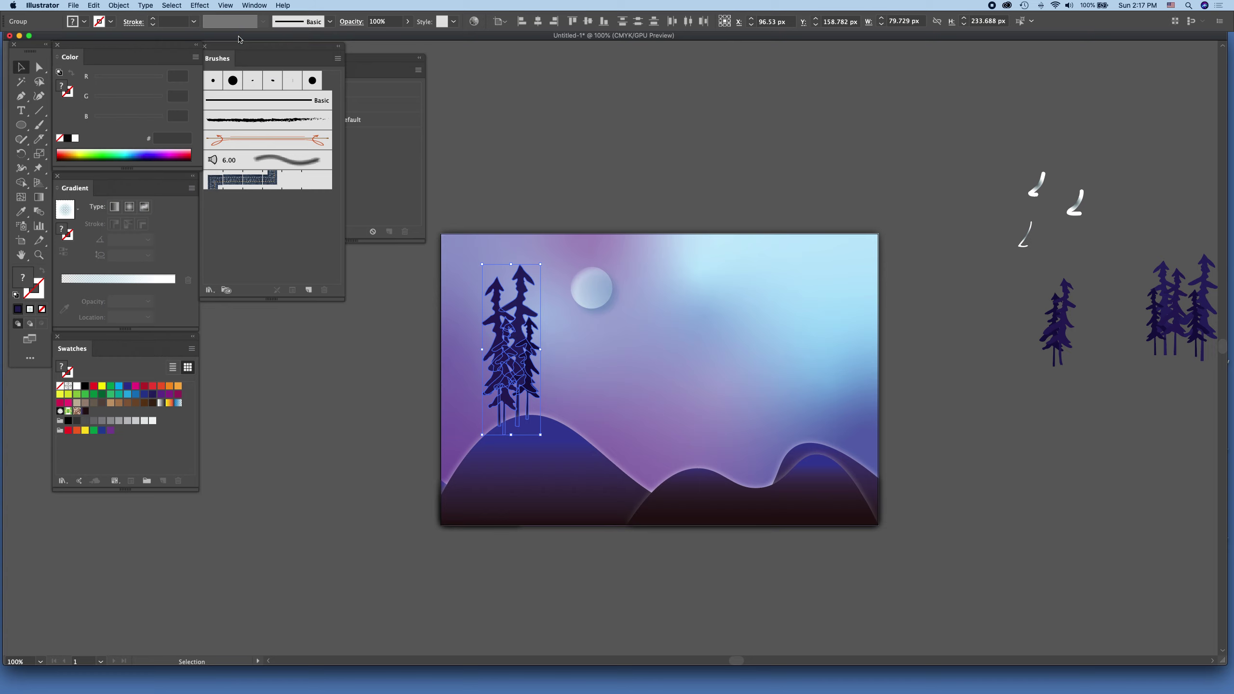
click(542, 99)
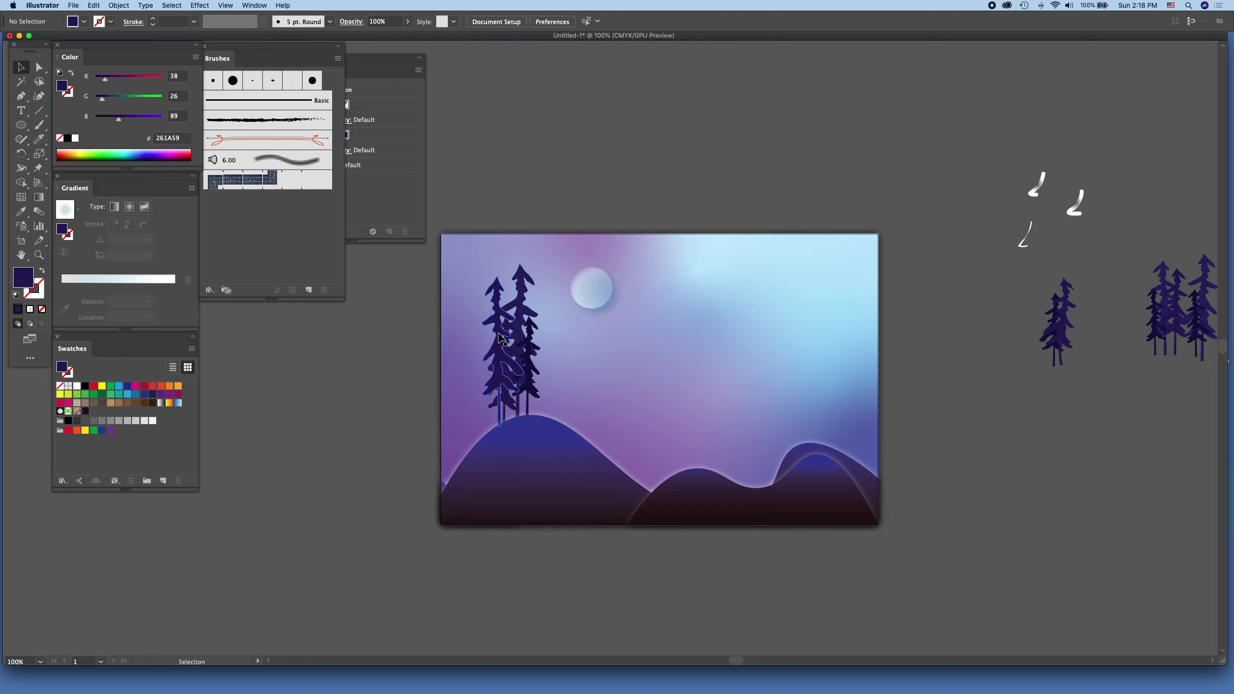
click(499, 337)
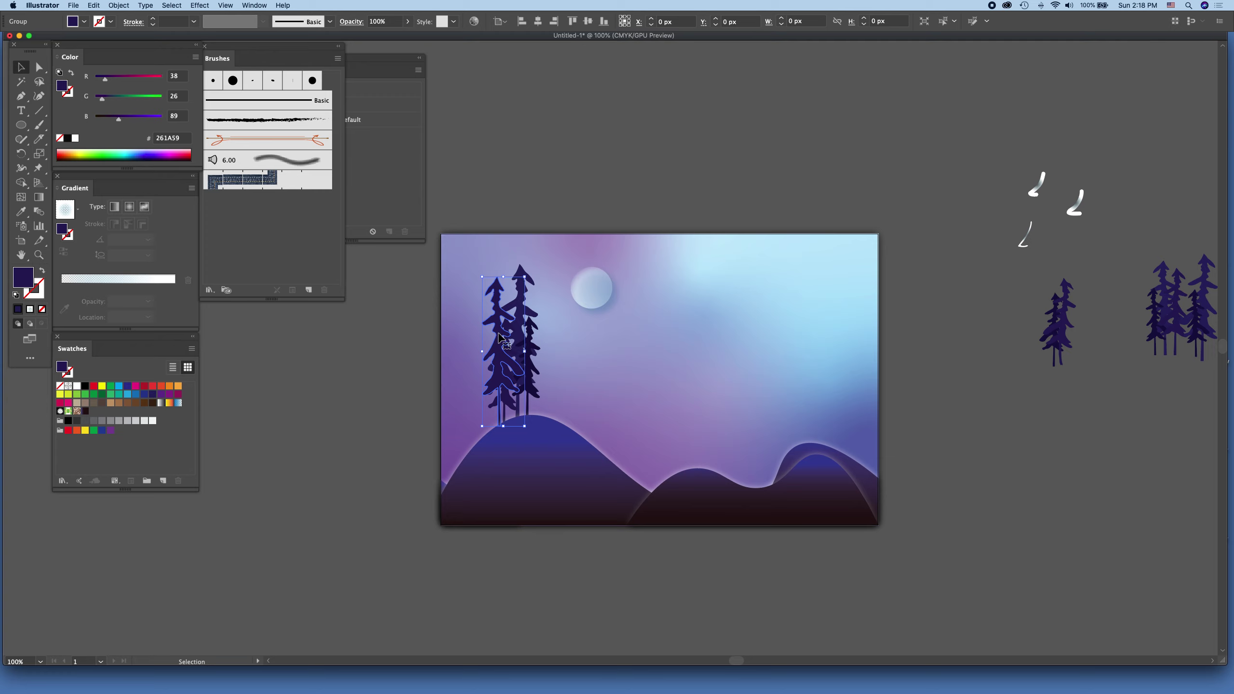
Group the three left-hill pines with Object > Group, then select the lone pine beside the artboard.
shift+click(529, 335)
shift+click(531, 338)
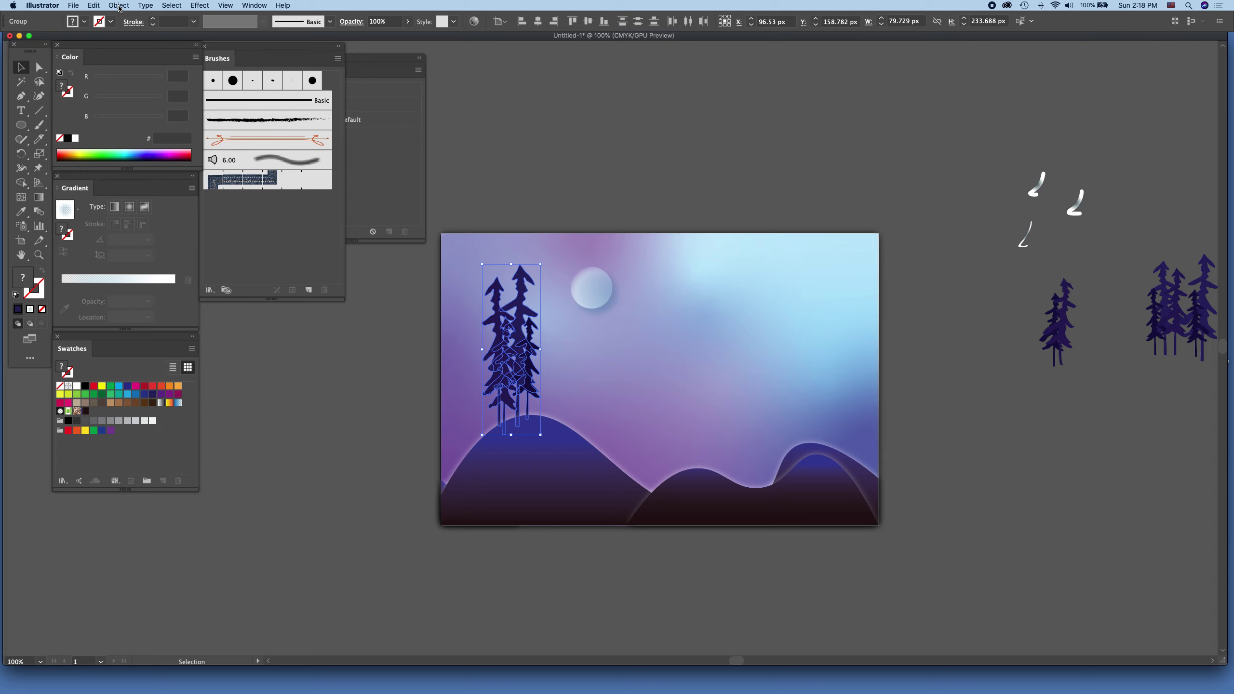
click(119, 6)
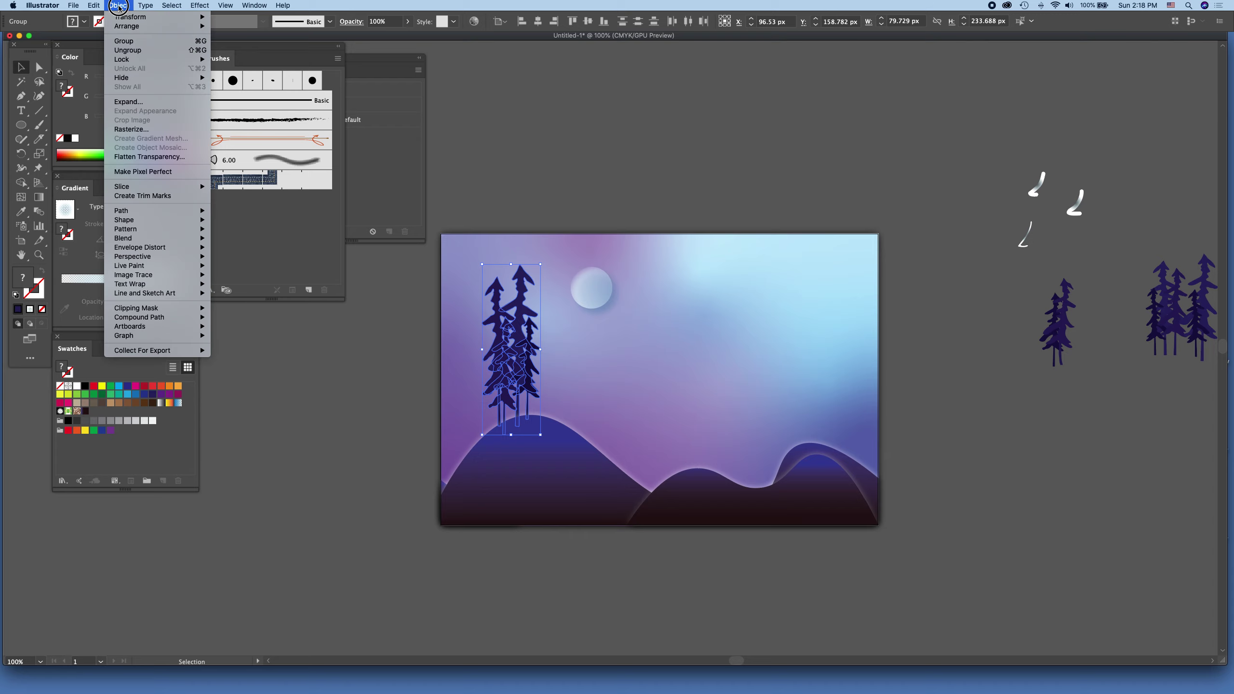
click(130, 43)
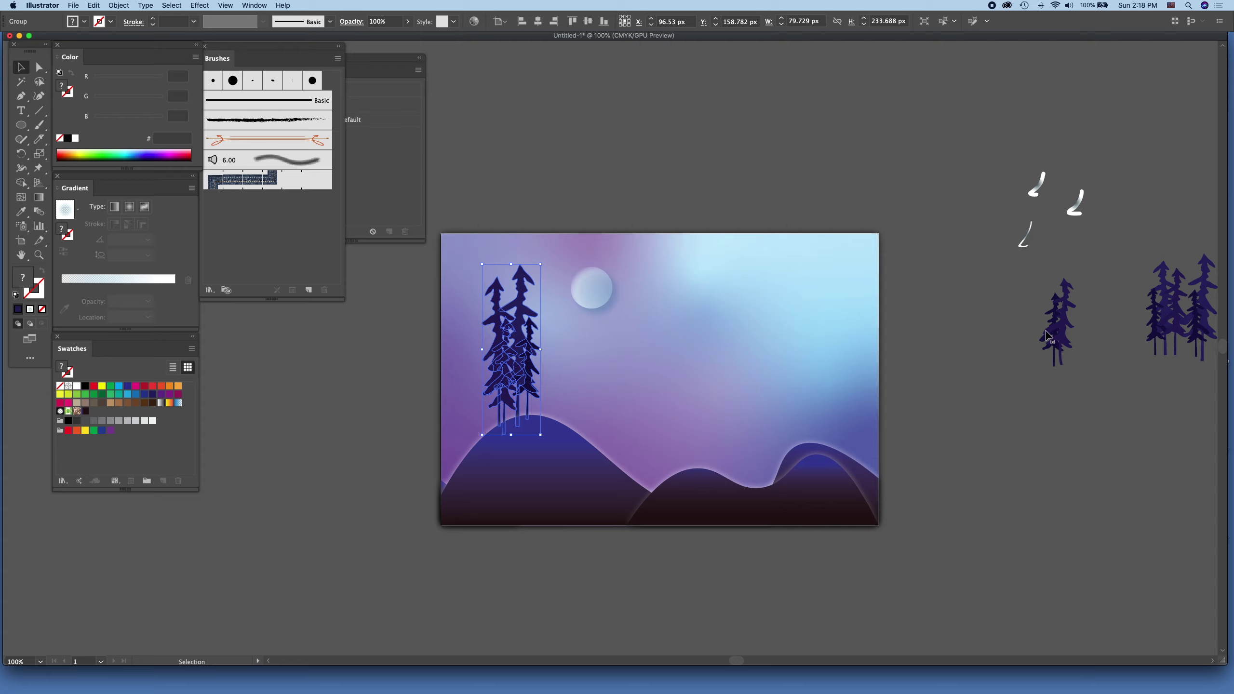
click(1069, 325)
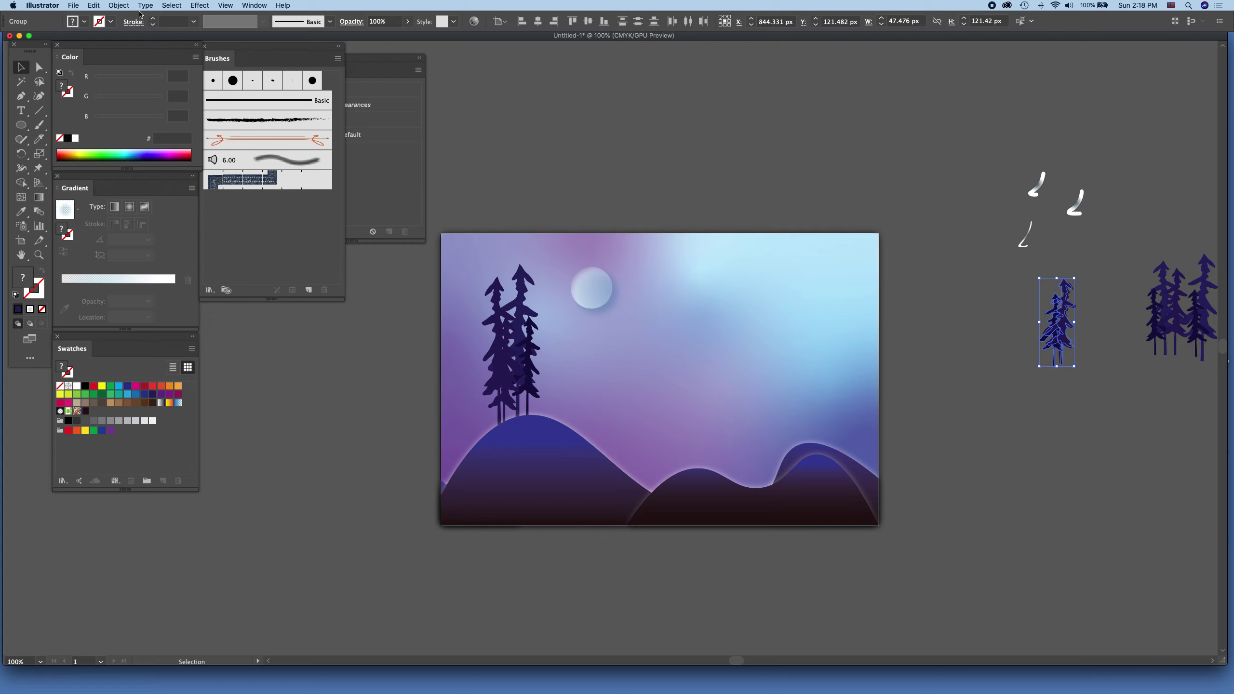
click(118, 5)
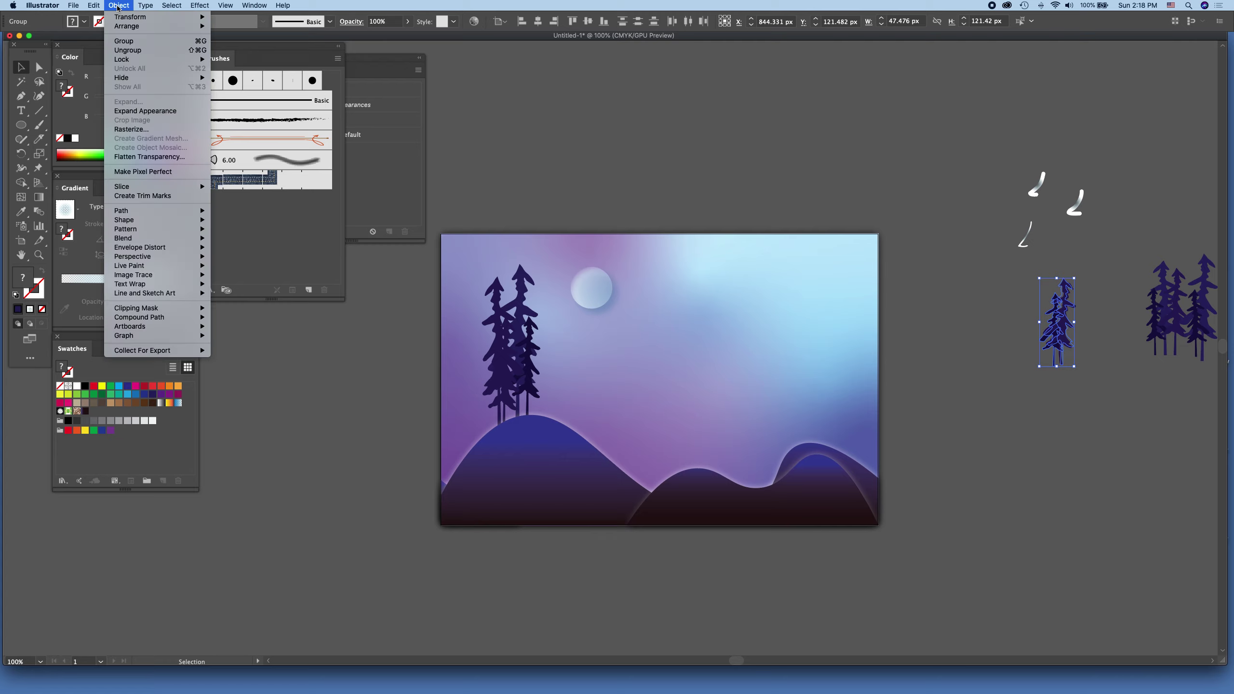
Move the single pine onto the right hill and select the spare pine cluster beside the artboard.
click(127, 50)
drag(1050, 336, 812, 424)
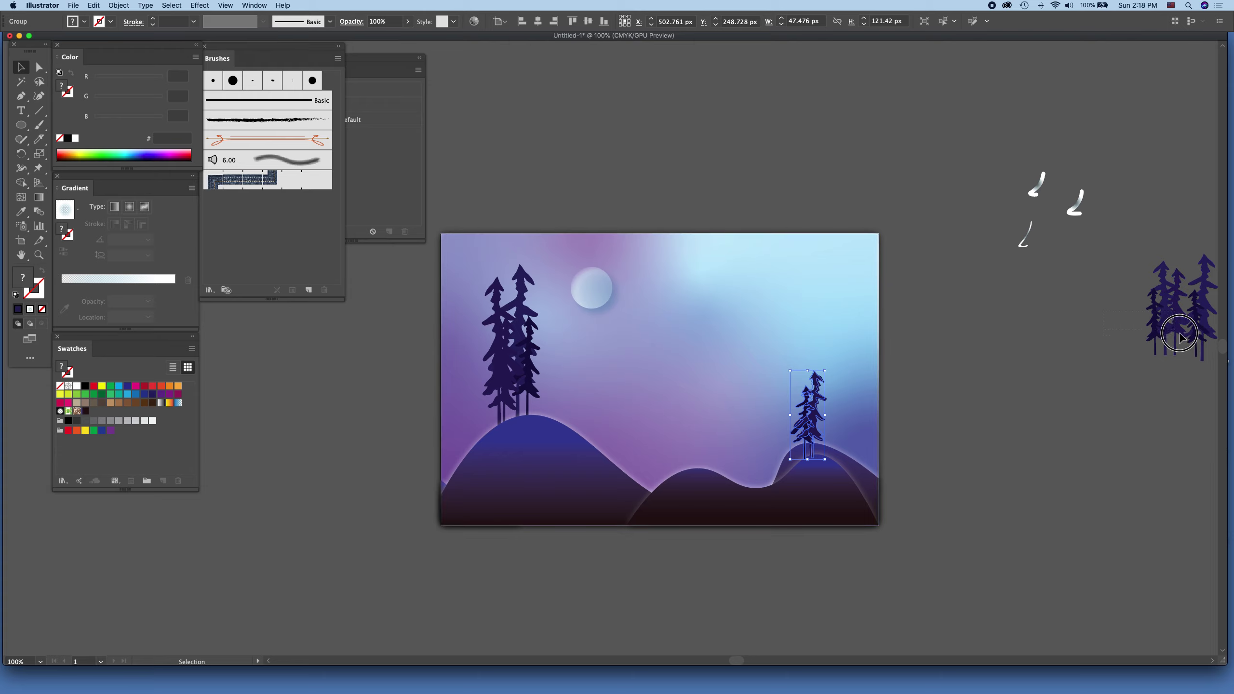
mouse_move(1178, 335)
mouse_down()
mouse_move(1205, 359)
mouse_move(1061, 346)
mouse_up()
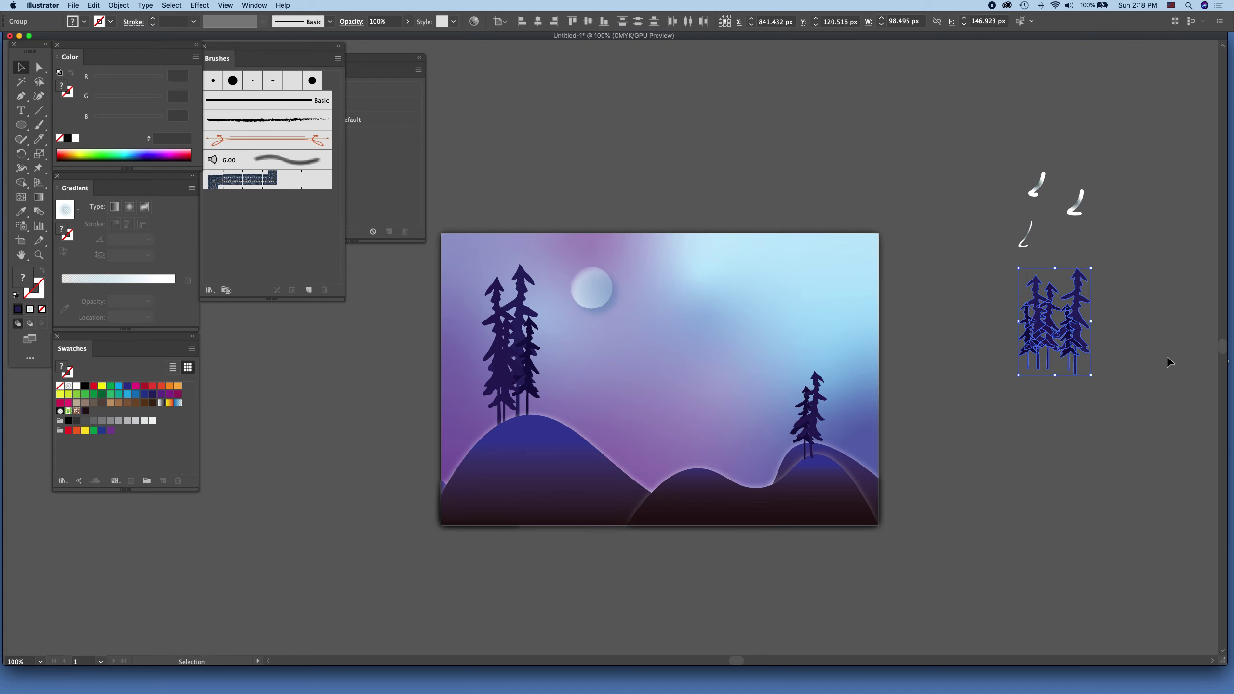
scroll(1165, 357, right, 5)
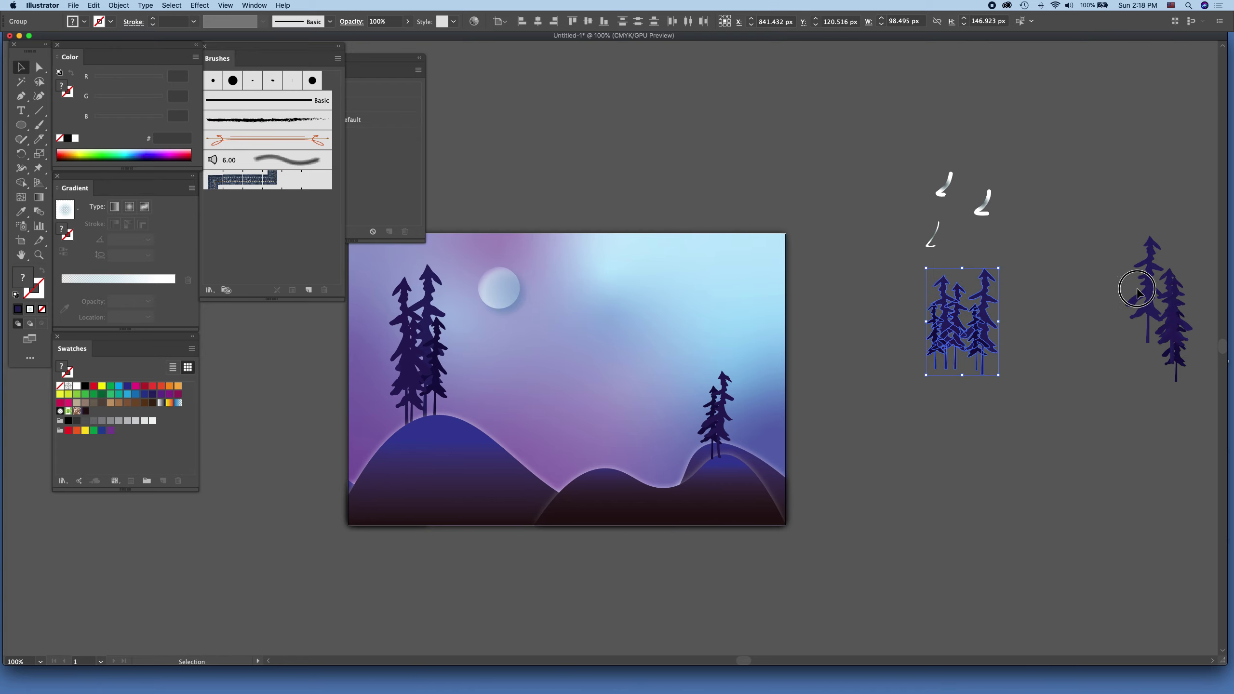
Move the spare tree pair aside and delete the three stray white strokes.
click(1166, 336)
mouse_move(1147, 356)
mouse_down()
mouse_move(1023, 419)
mouse_move(873, 549)
mouse_up()
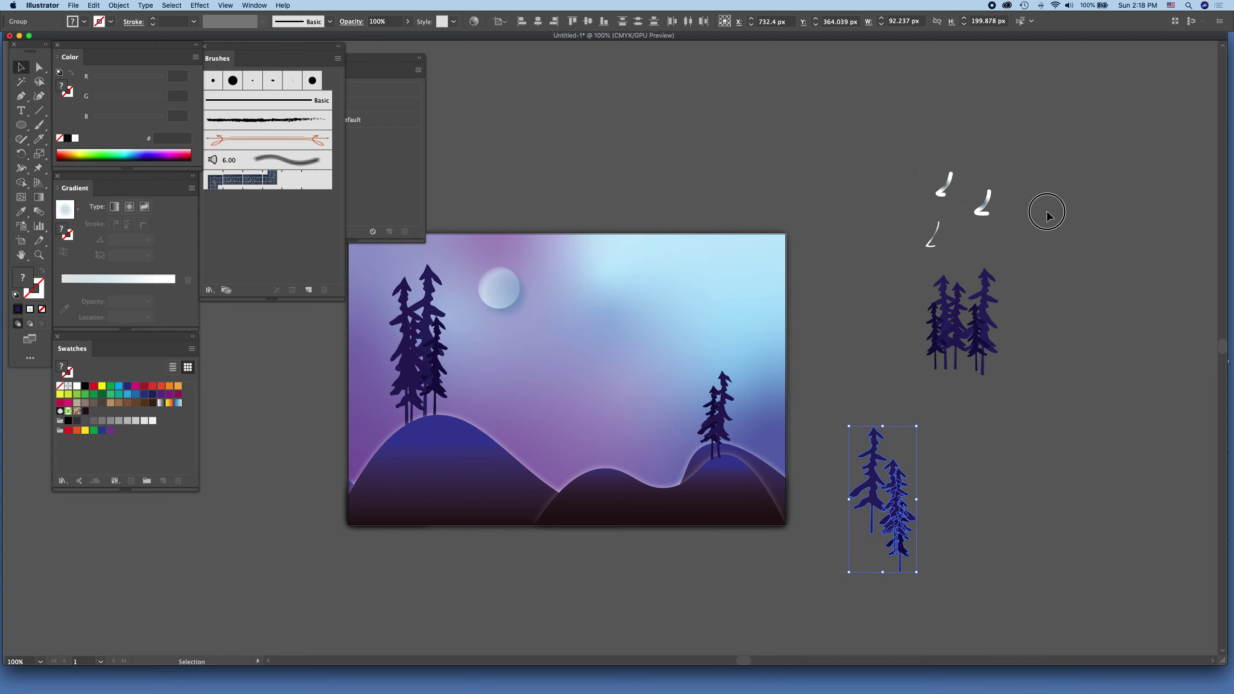
drag(922, 170, 1025, 247)
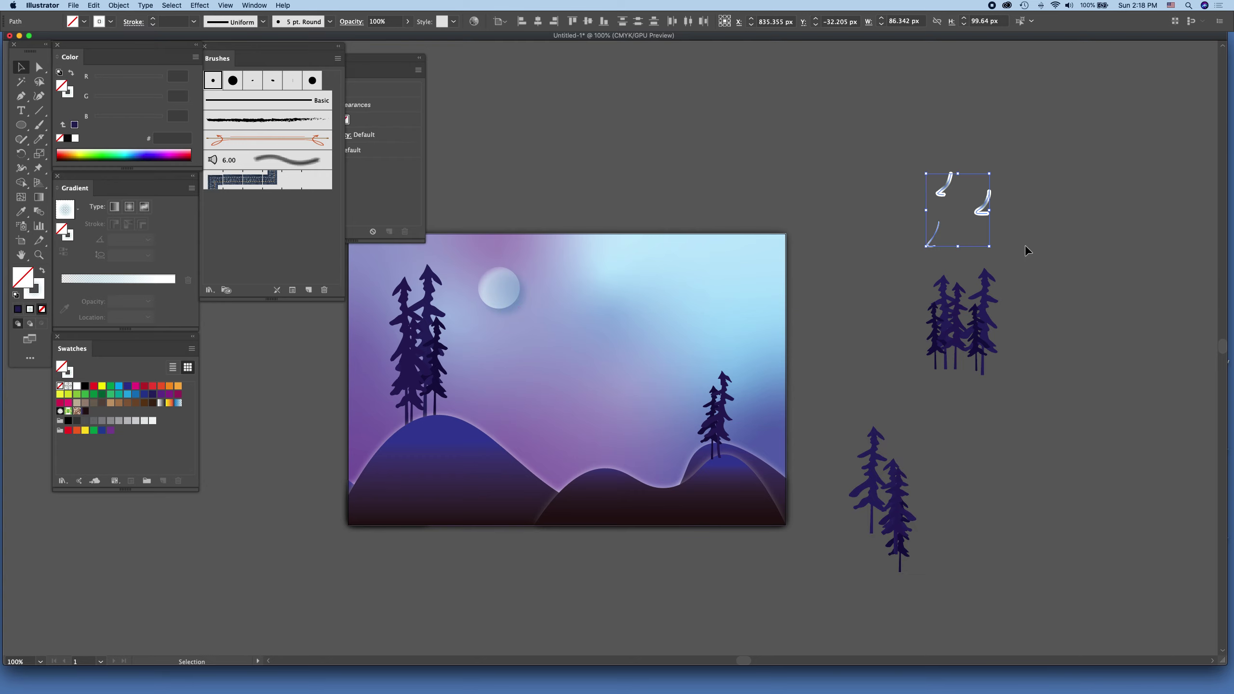
key(Delete)
Drag the spare pine cluster onto the artboard and Alt-drag a copy toward the left hill.
drag(911, 257, 1012, 350)
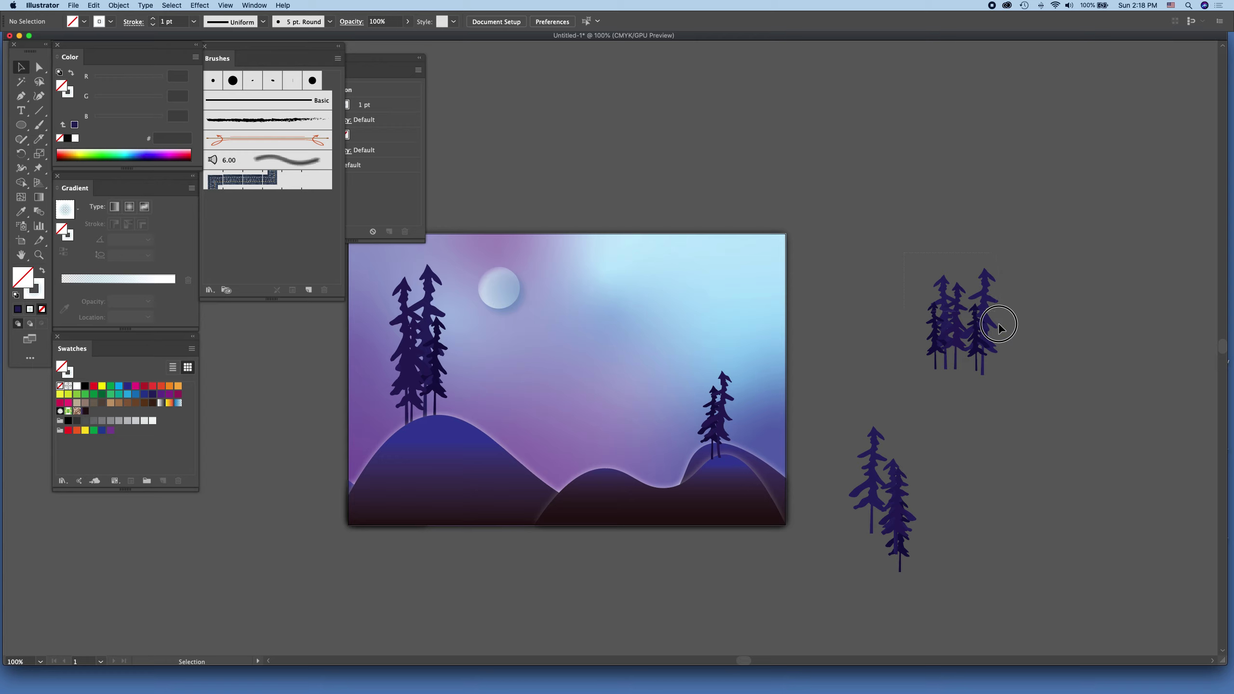
key(super+shift+b)
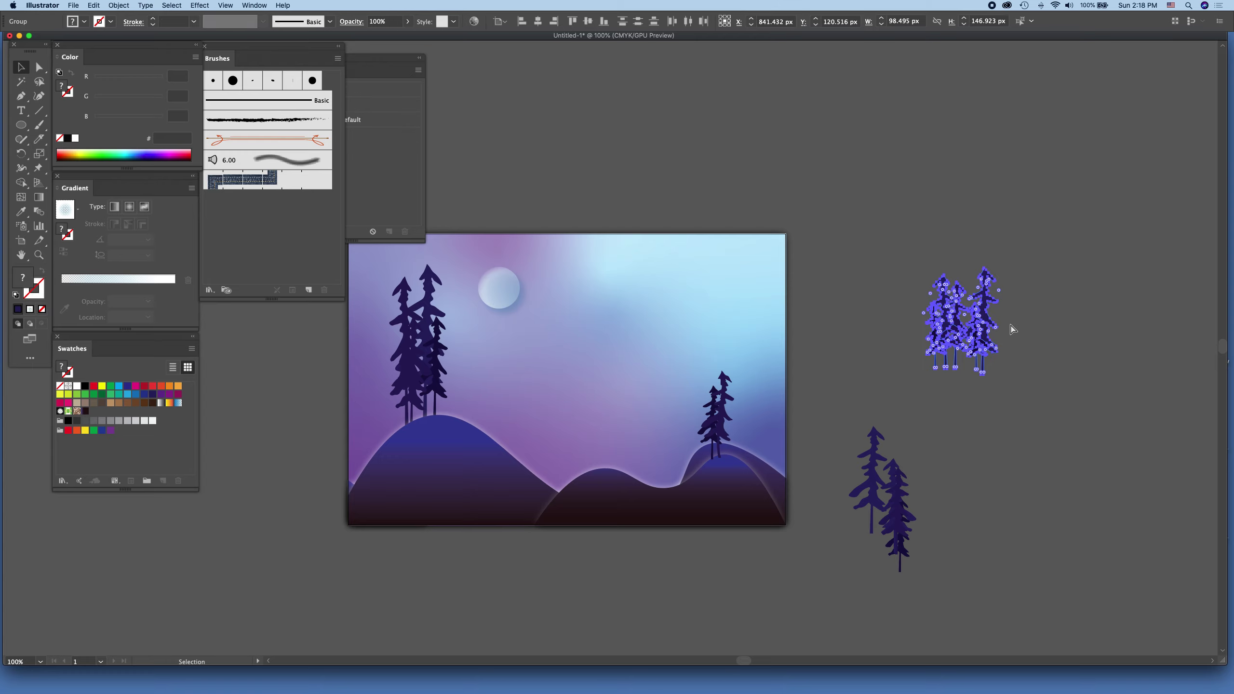
drag(998, 340, 625, 434)
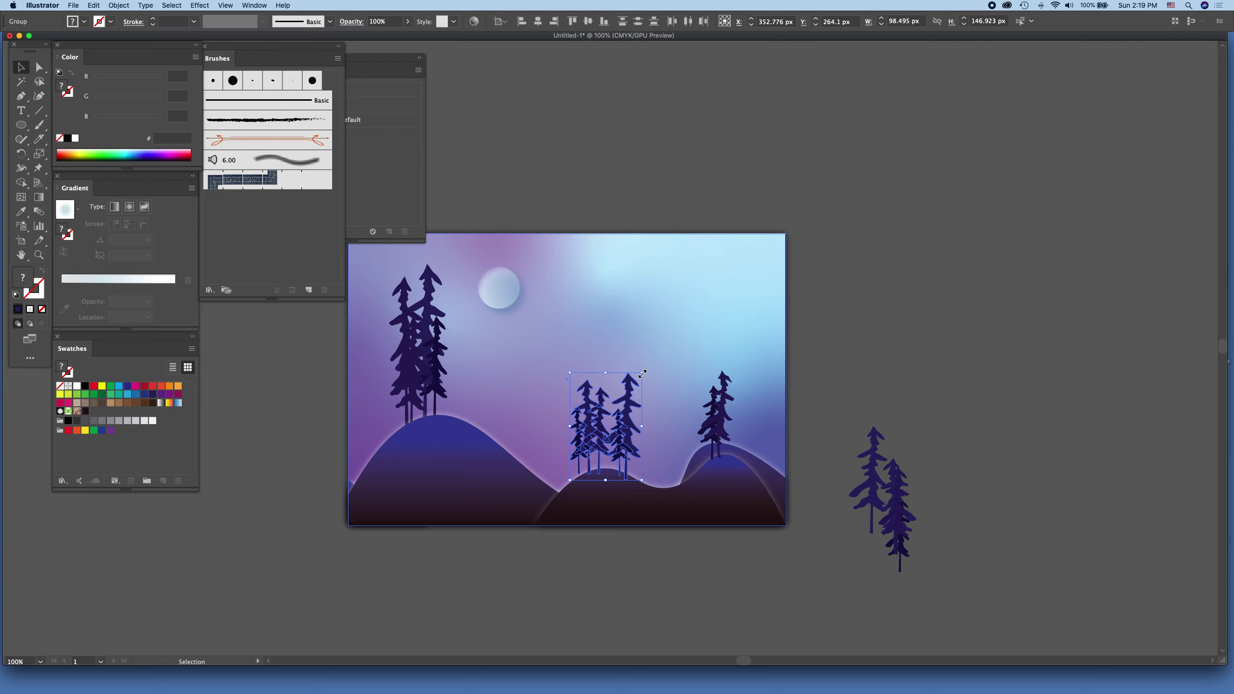
drag(600, 427, 388, 410)
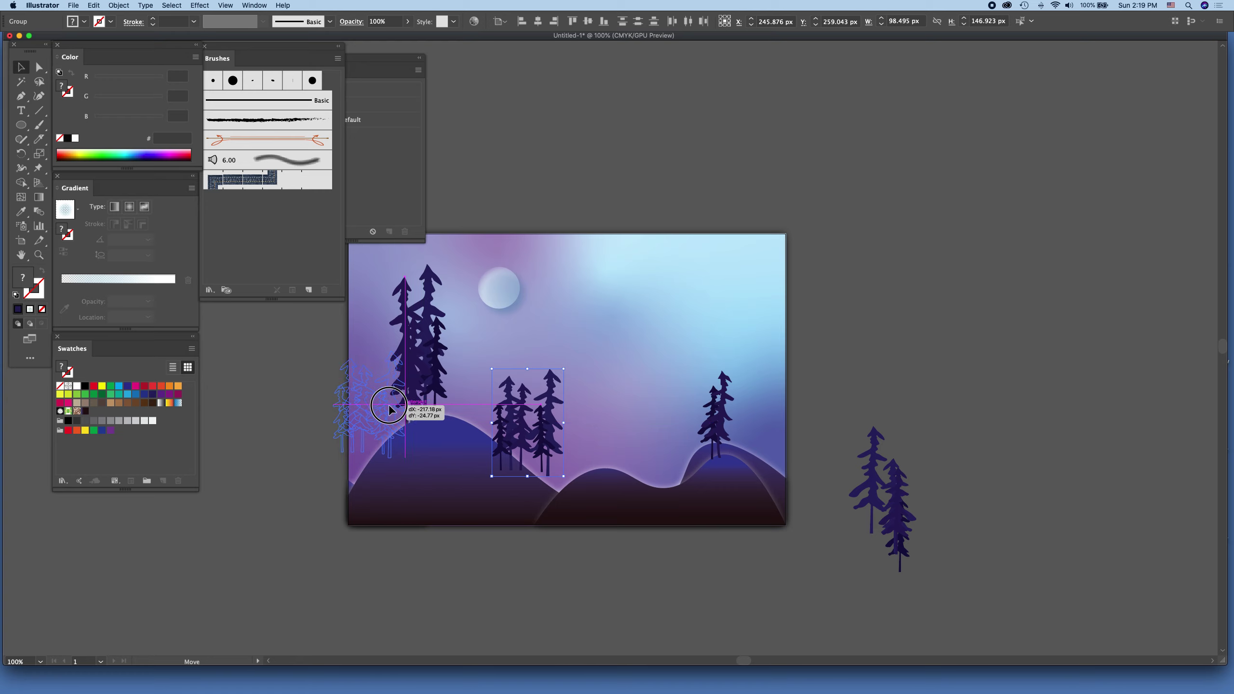
drag(389, 410, 486, 392)
Arrange the copied small pines along the left hill around the tall trio, one reaching the hill's left edge.
click(567, 349)
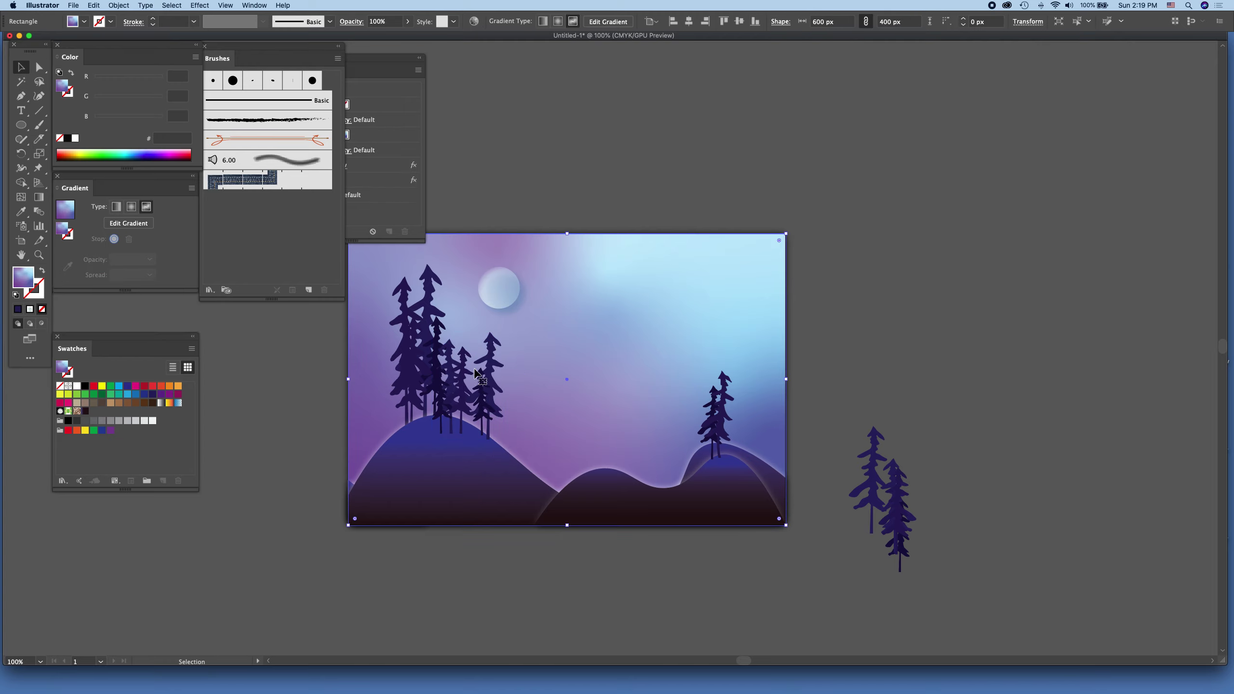
mouse_move(486, 374)
mouse_down()
mouse_move(505, 396)
mouse_move(368, 414)
mouse_up()
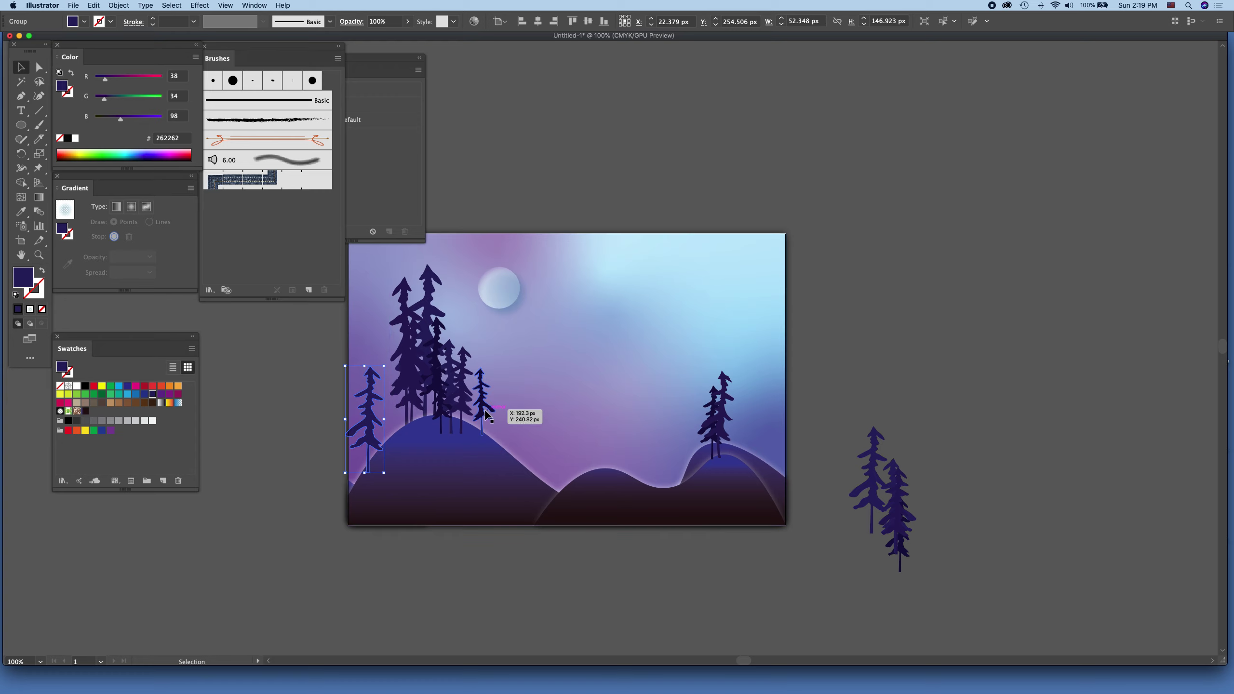
drag(486, 413, 384, 416)
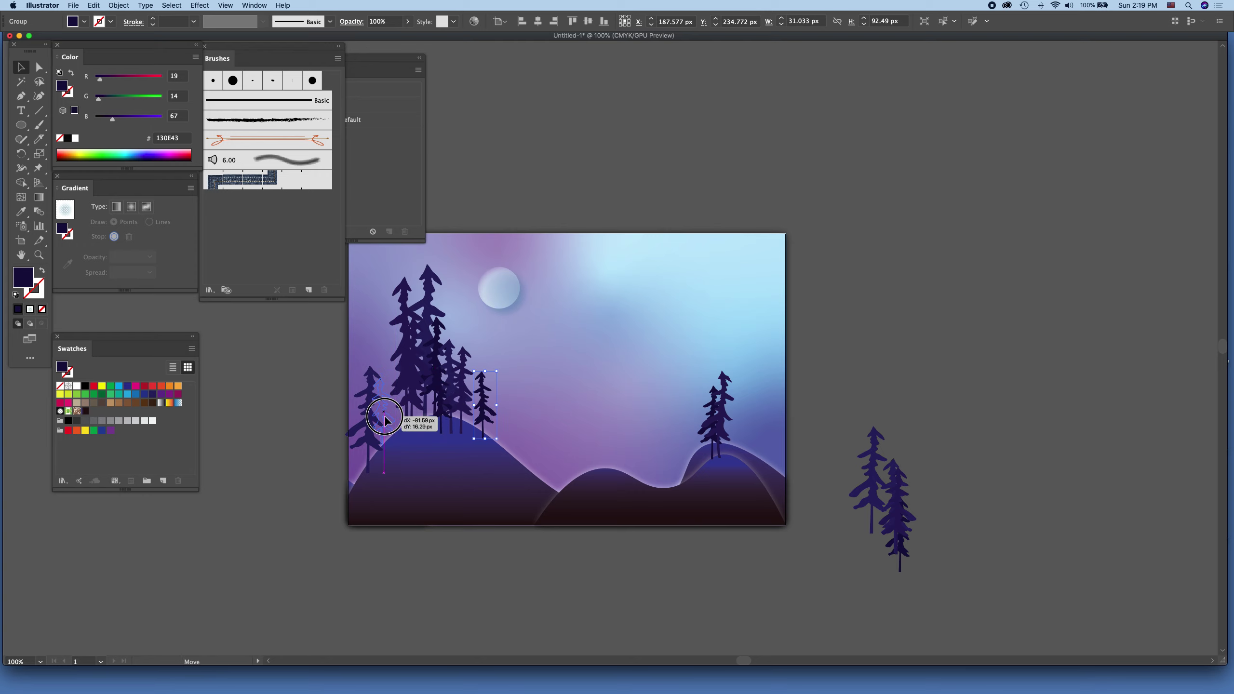
drag(384, 416, 384, 419)
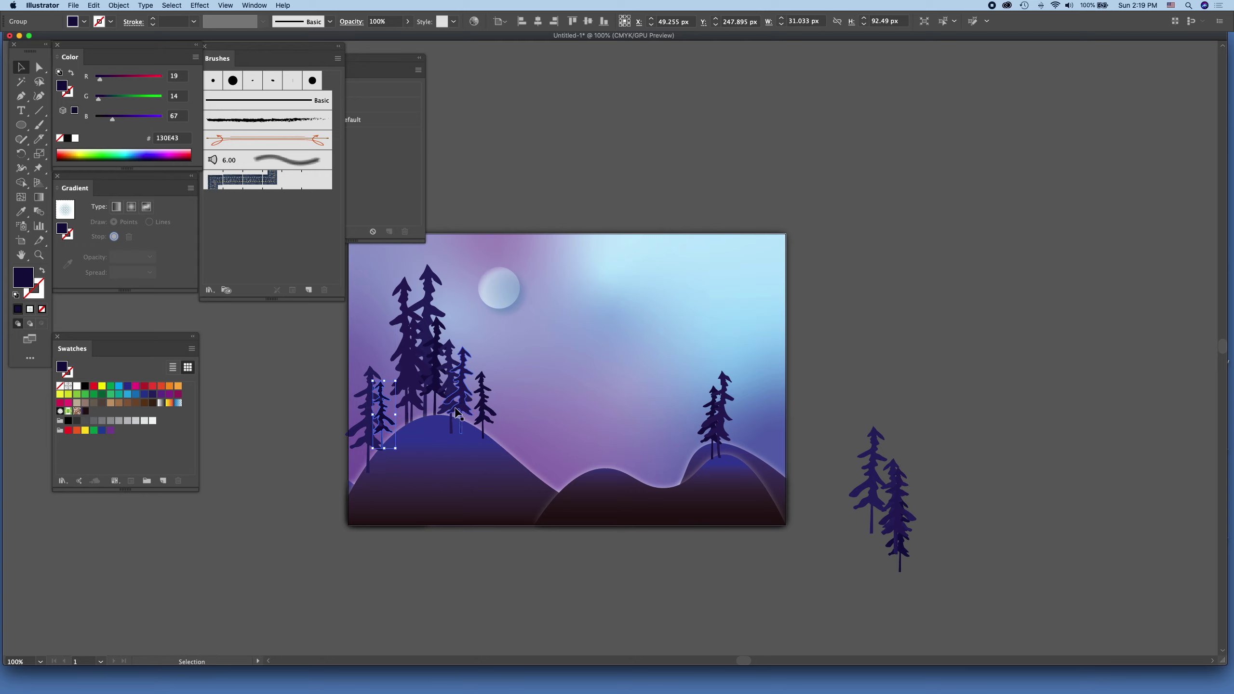
drag(450, 386, 470, 389)
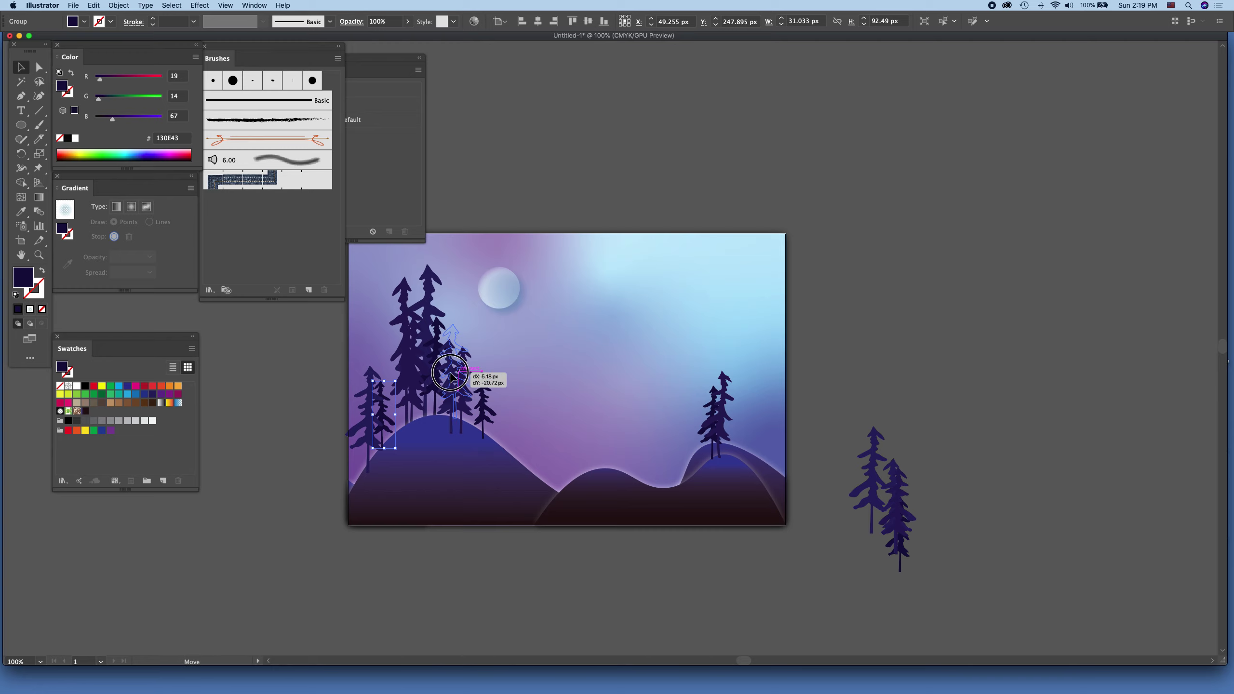
drag(469, 390, 442, 390)
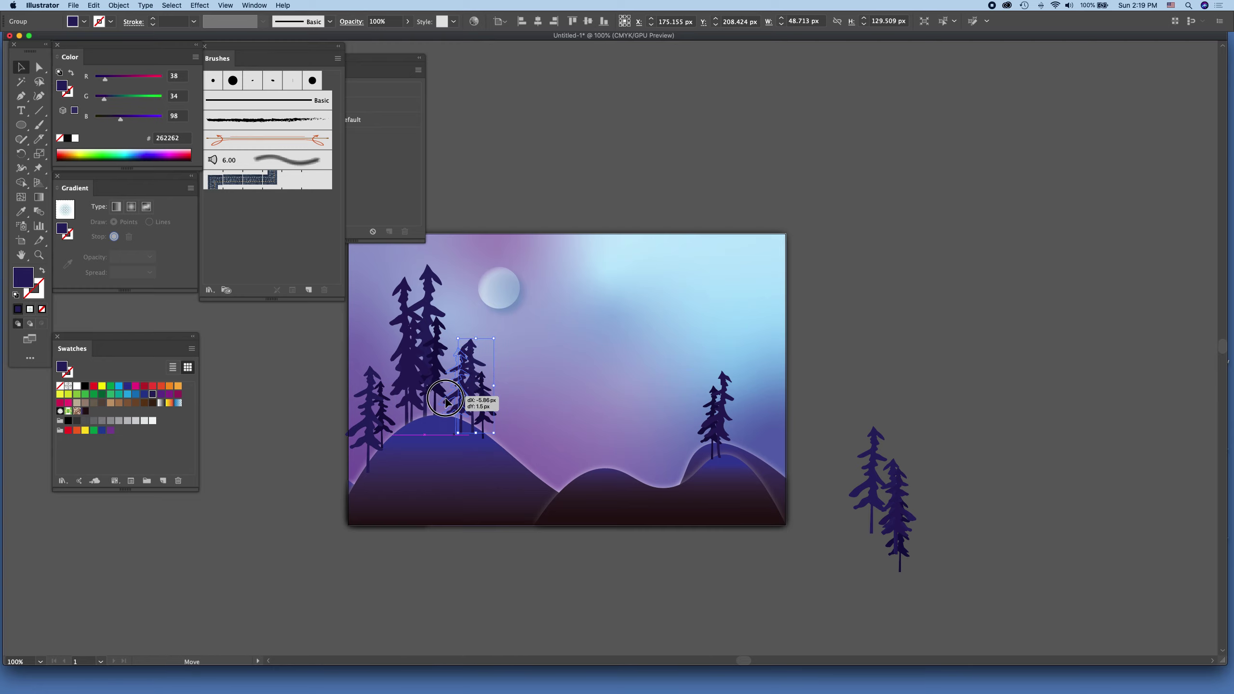
drag(440, 393, 426, 399)
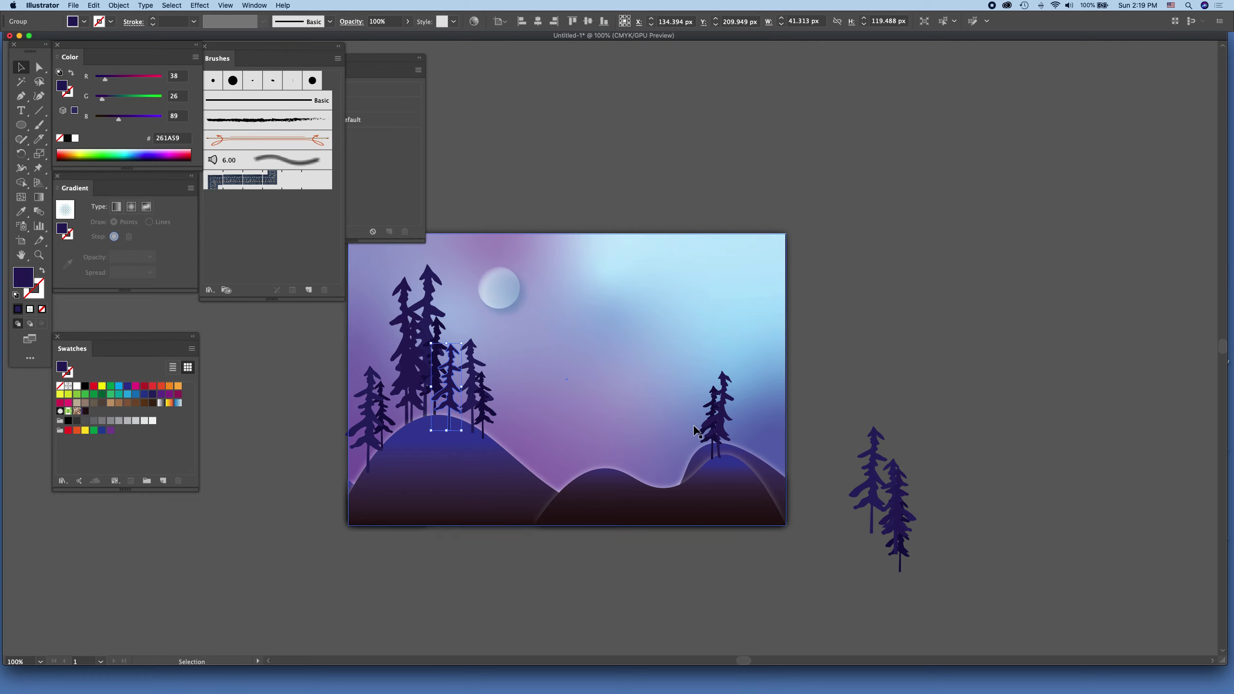
mouse_move(724, 416)
mouse_down()
mouse_move(746, 415)
mouse_move(734, 423)
mouse_up()
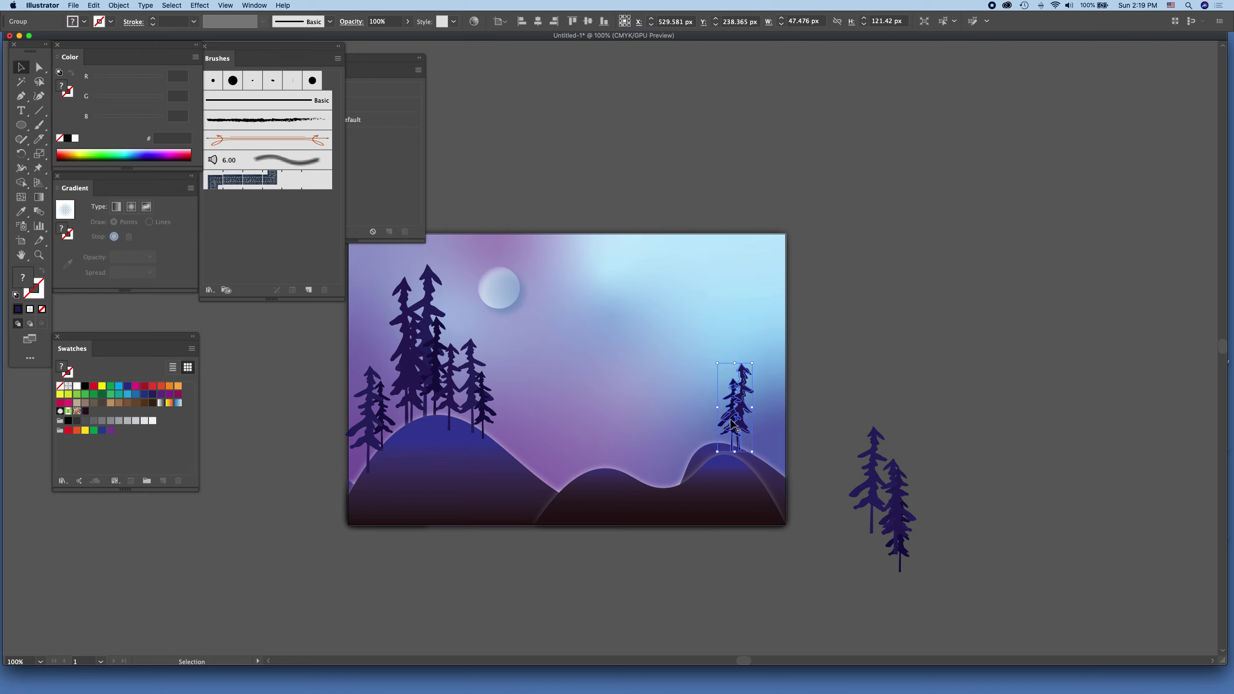
drag(861, 477, 844, 469)
Paste a copy of the spare pine beside the right-hill trees and stretch it taller.
key(a)
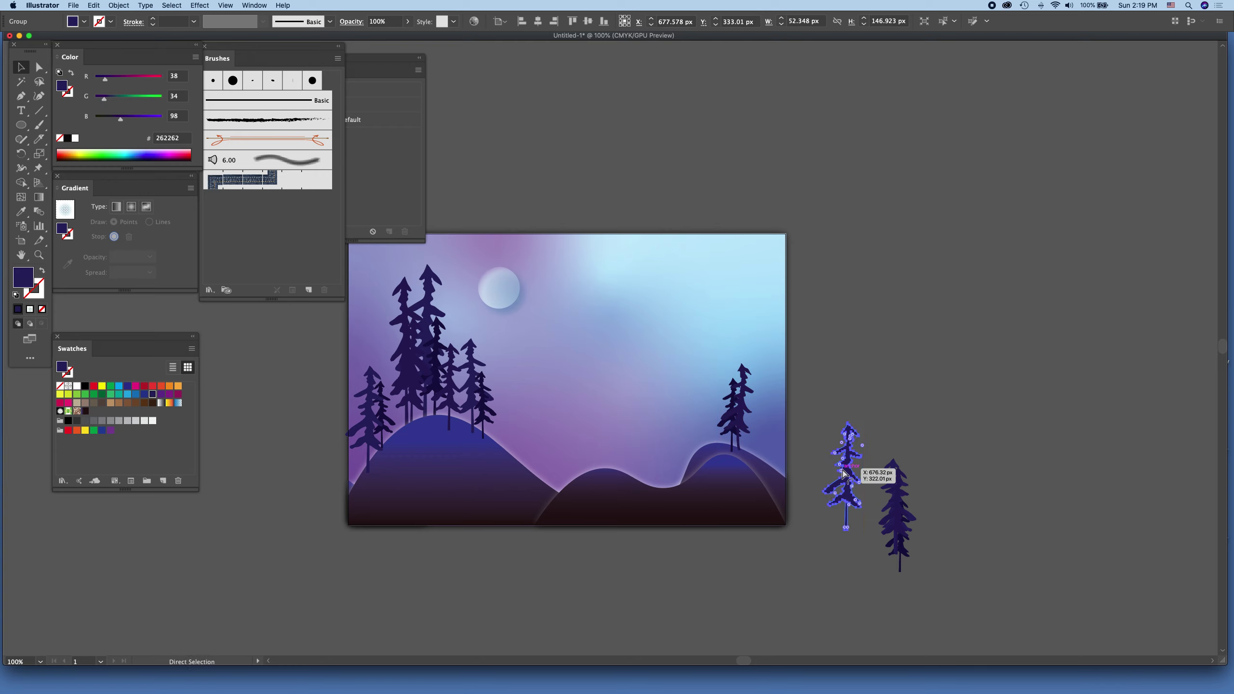
key(v)
key(ctrl+v)
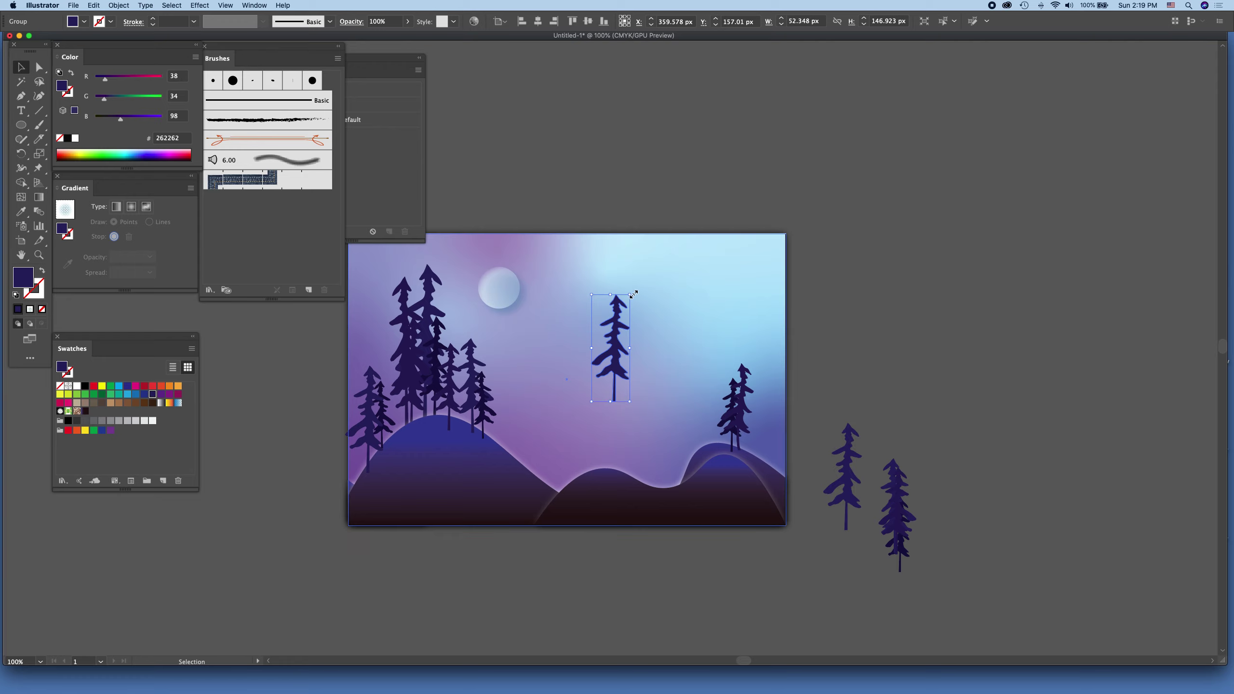
drag(601, 358, 696, 403)
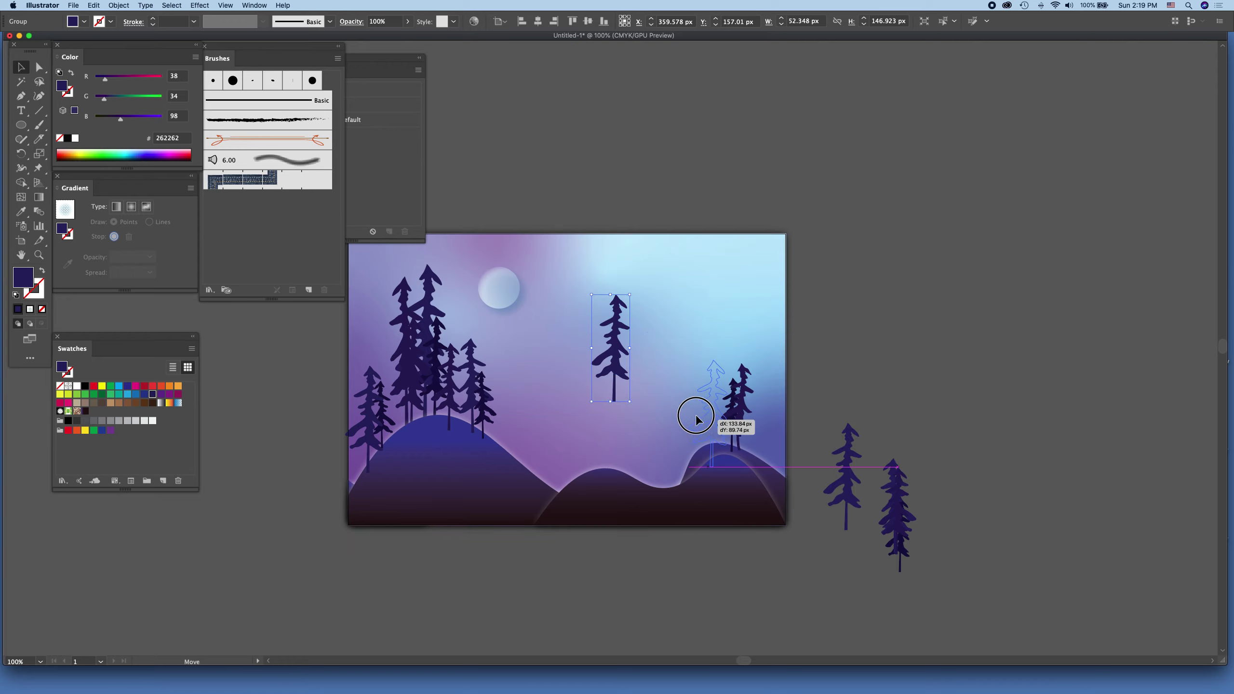
drag(695, 403, 707, 392)
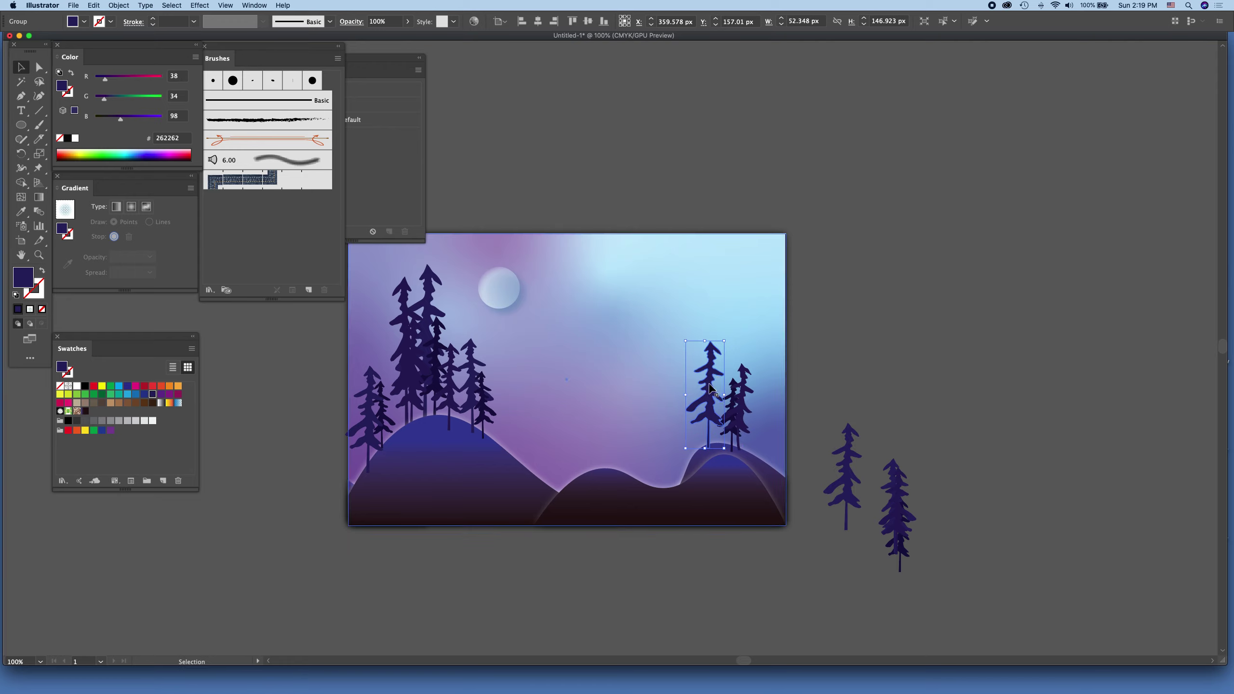
mouse_move(724, 341)
mouse_down()
mouse_move(727, 296)
mouse_move(724, 342)
mouse_move(733, 315)
mouse_up()
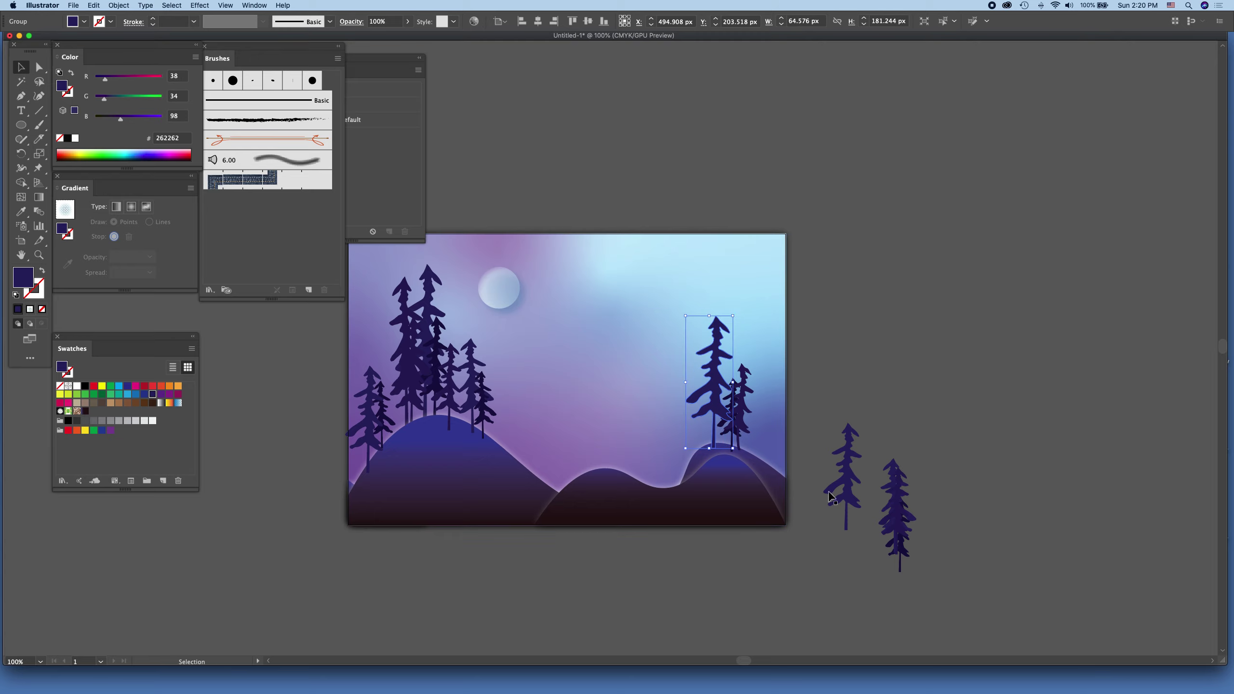
Alt-drag another spare pine onto the right hill, shrink it, and place it at the right edge.
click(899, 501)
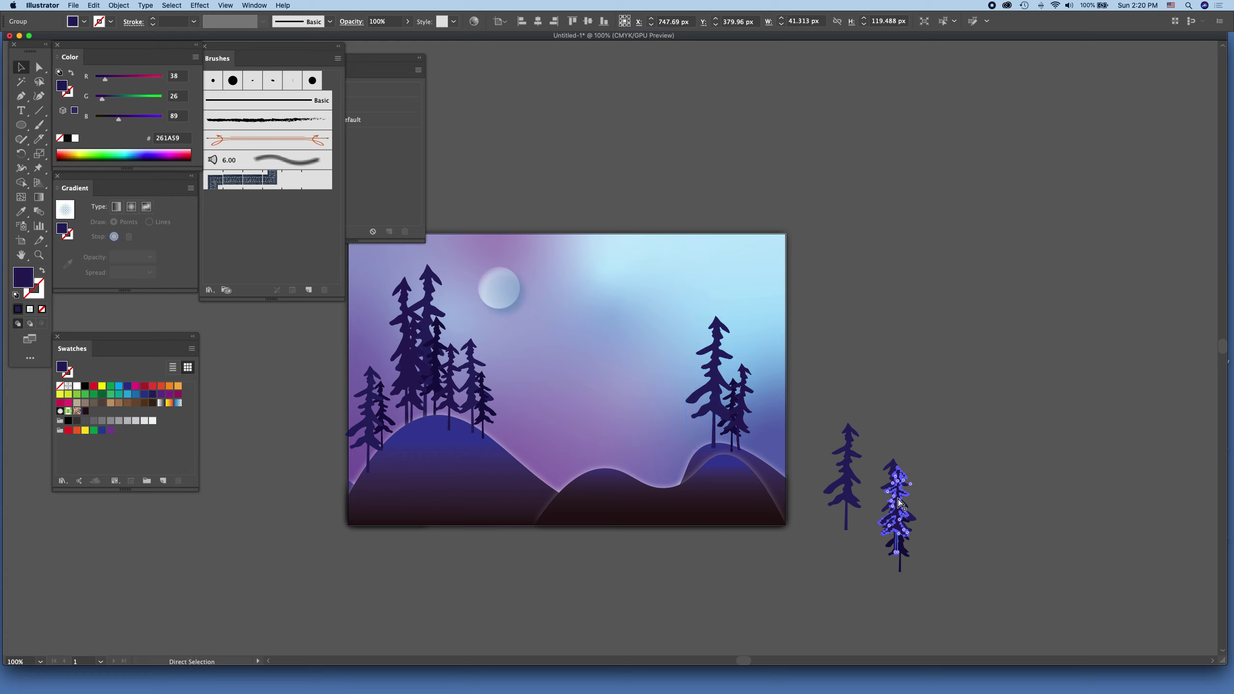
drag(887, 509, 901, 517)
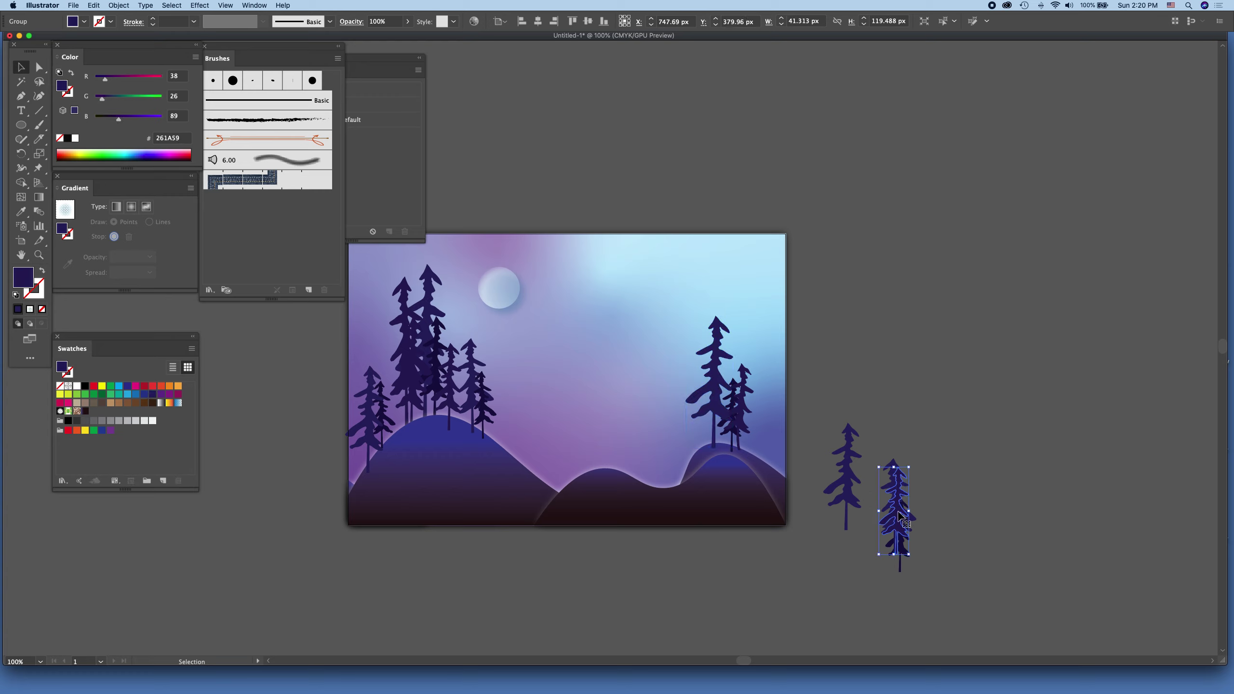
drag(901, 516, 763, 423)
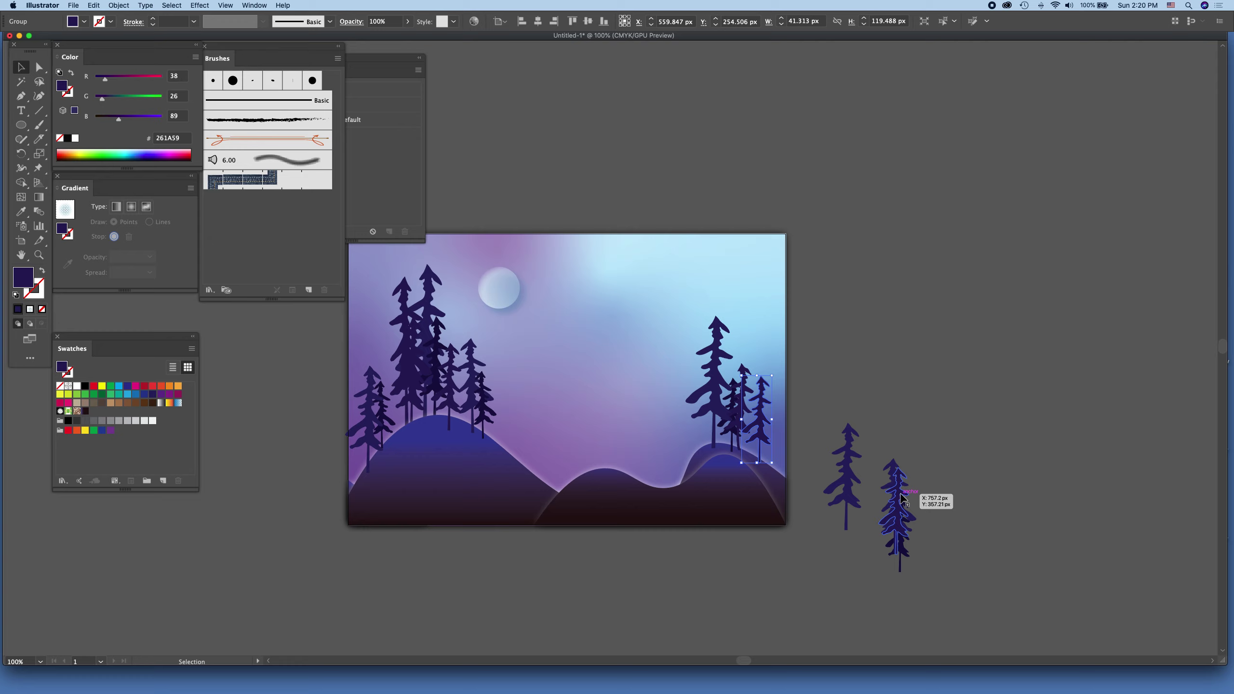
mouse_move(907, 549)
mouse_down()
mouse_move(970, 552)
mouse_move(917, 534)
mouse_move(774, 446)
mouse_up()
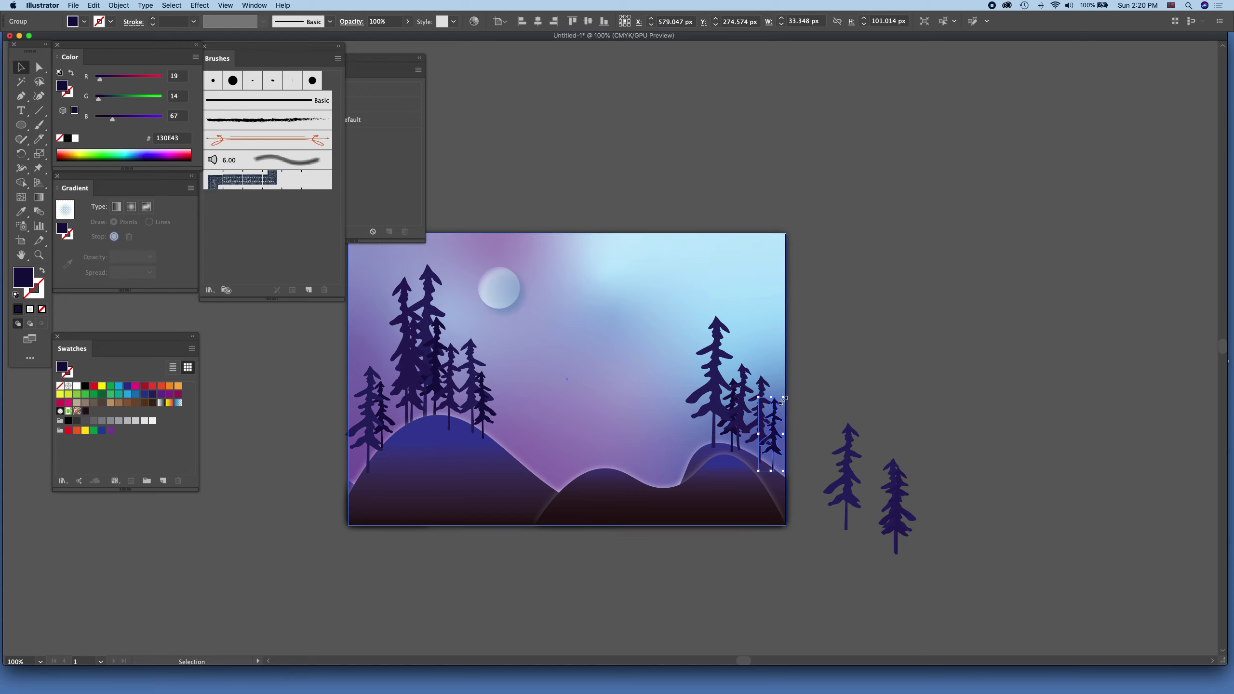
drag(771, 396, 781, 410)
drag(781, 409, 779, 470)
drag(773, 438, 802, 452)
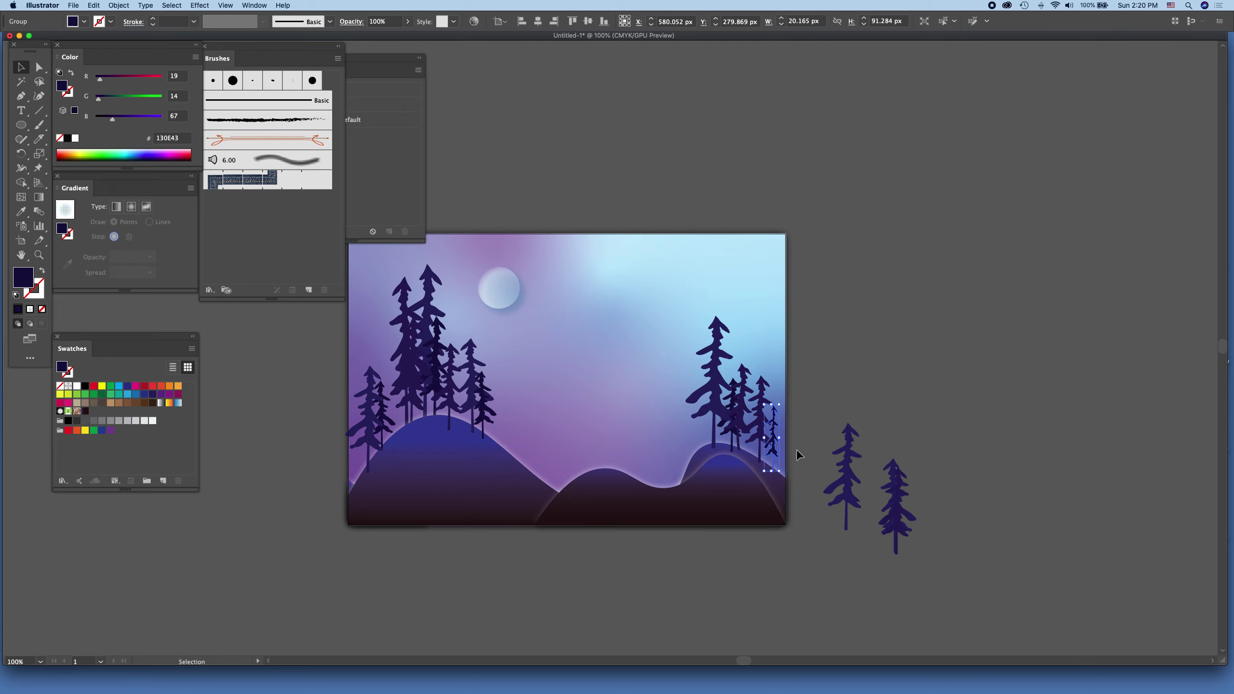
click(960, 435)
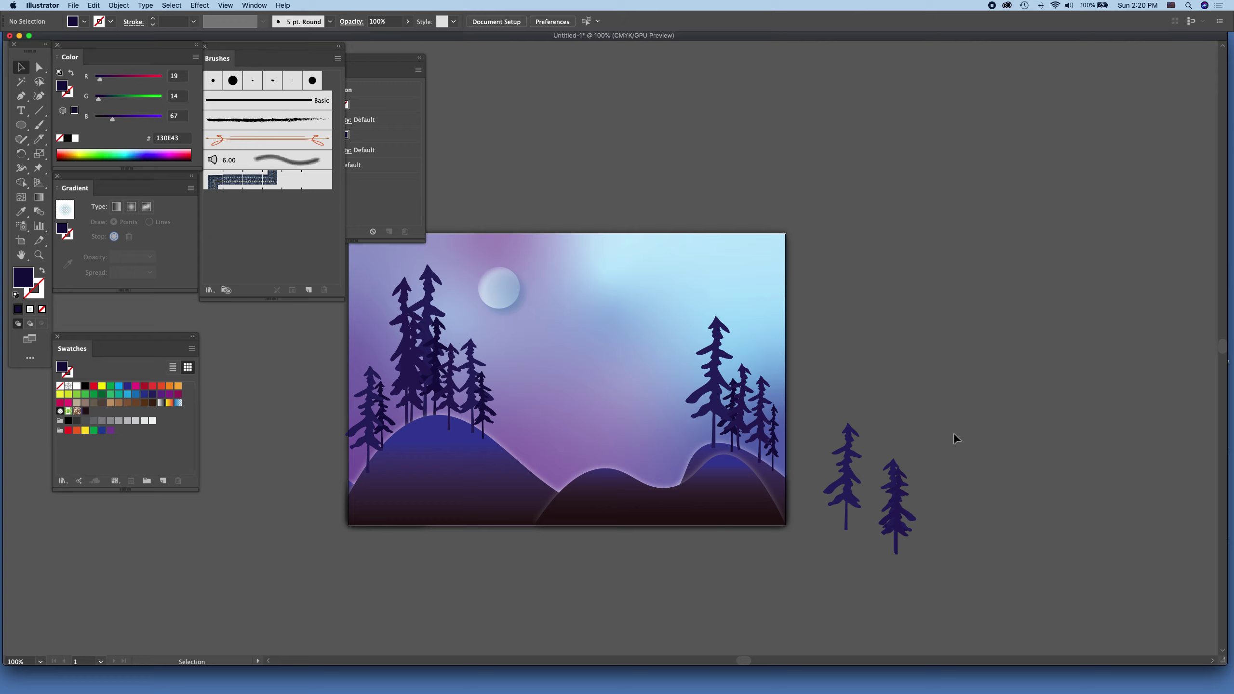
click(777, 413)
drag(780, 405, 780, 407)
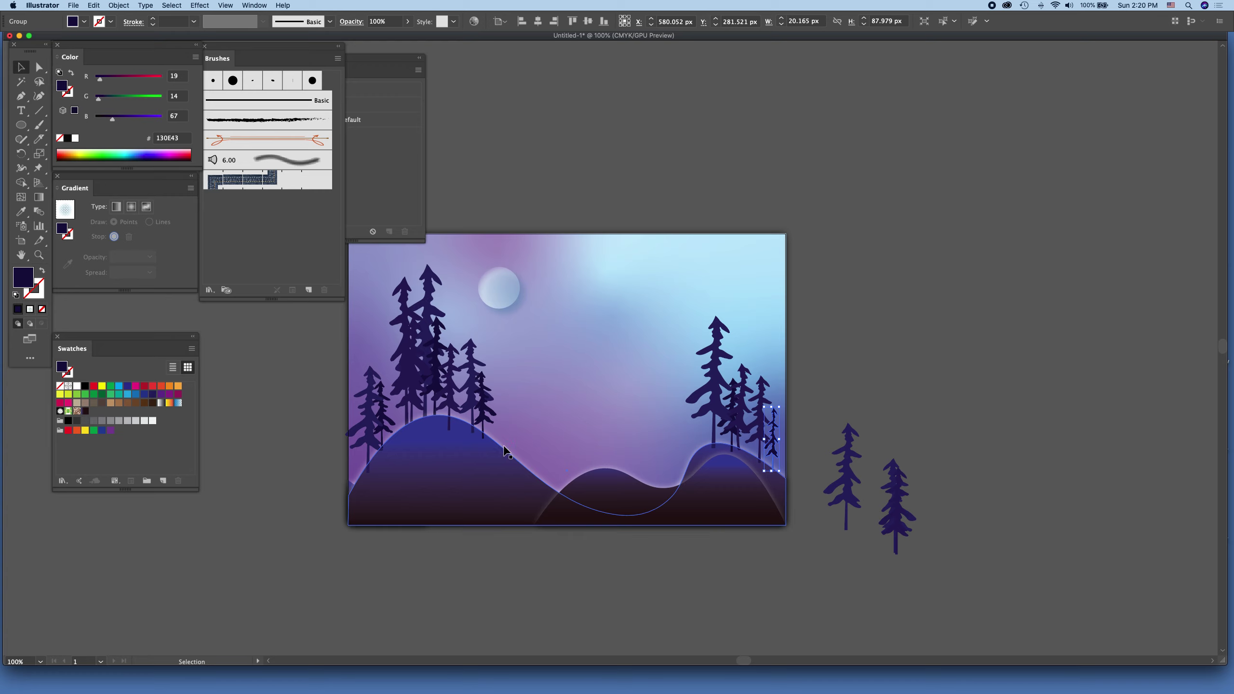
click(459, 405)
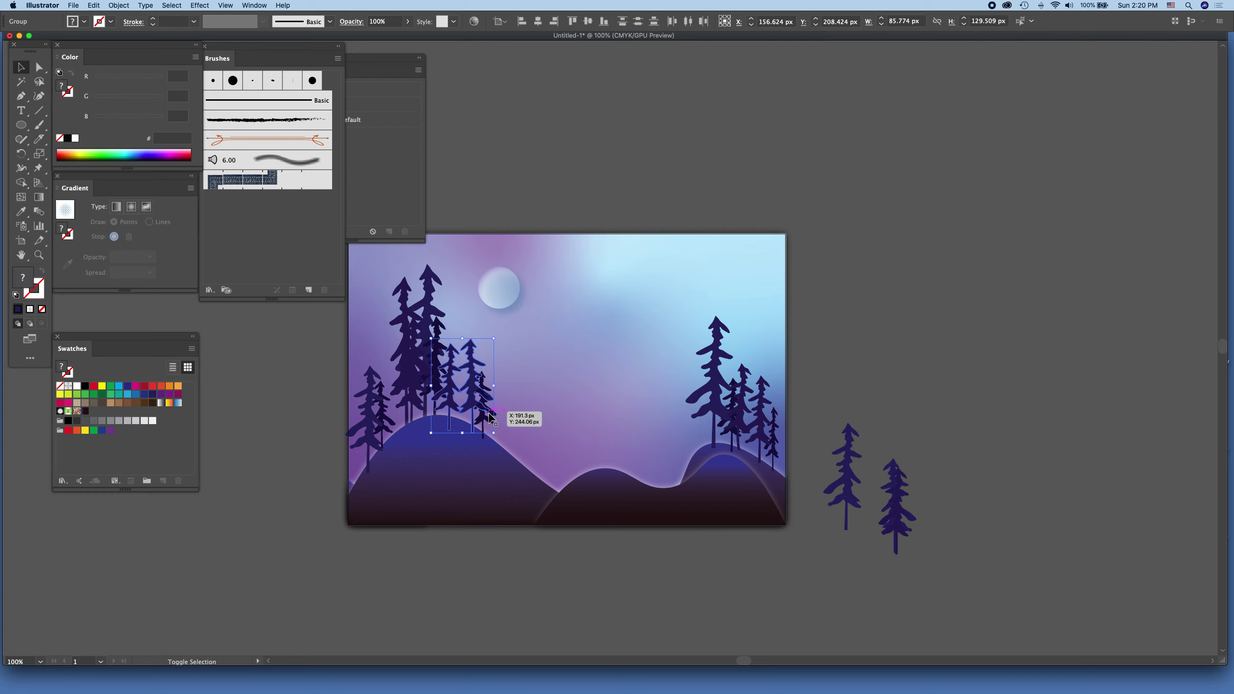
Select the tree groups and shift the right pine cluster slightly right.
shift+click(475, 402)
shift+click(387, 423)
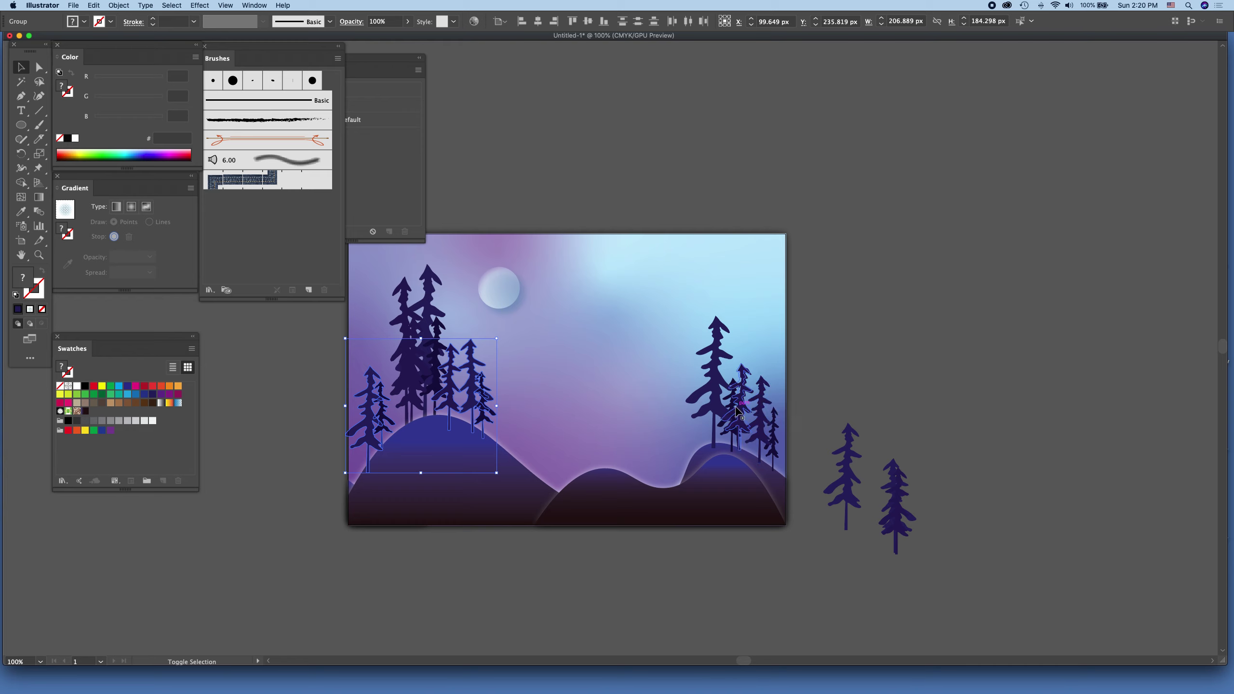
shift+click(714, 403)
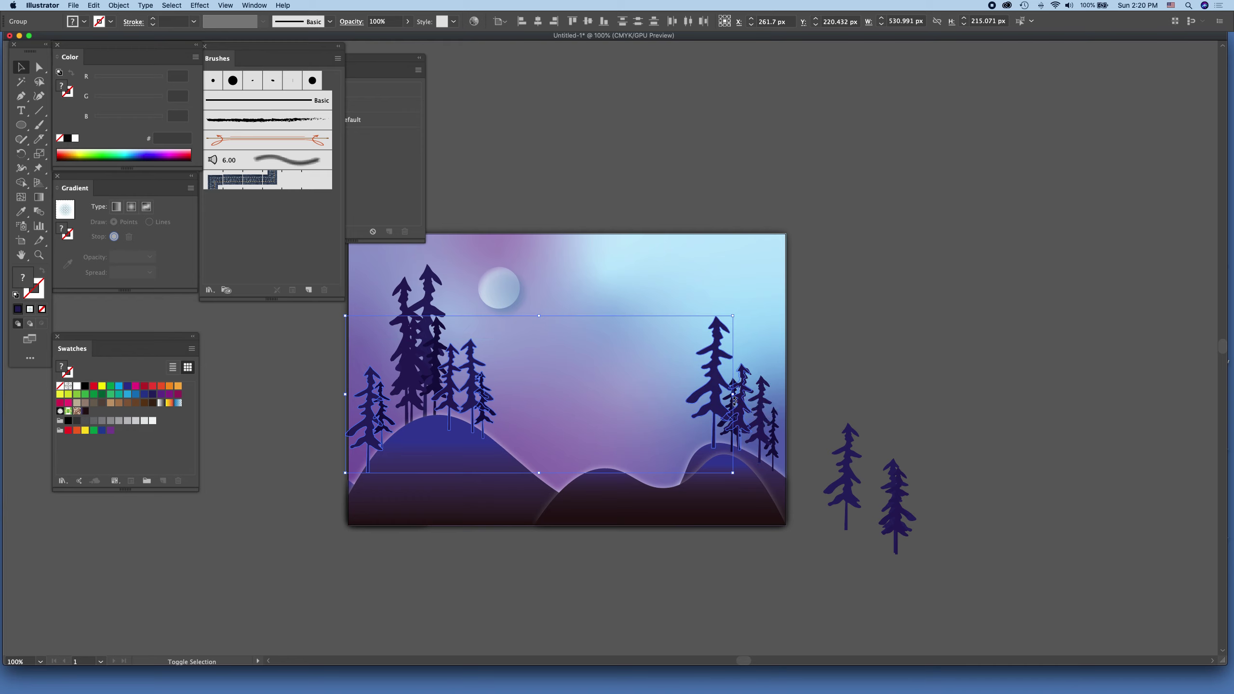
shift+click(772, 430)
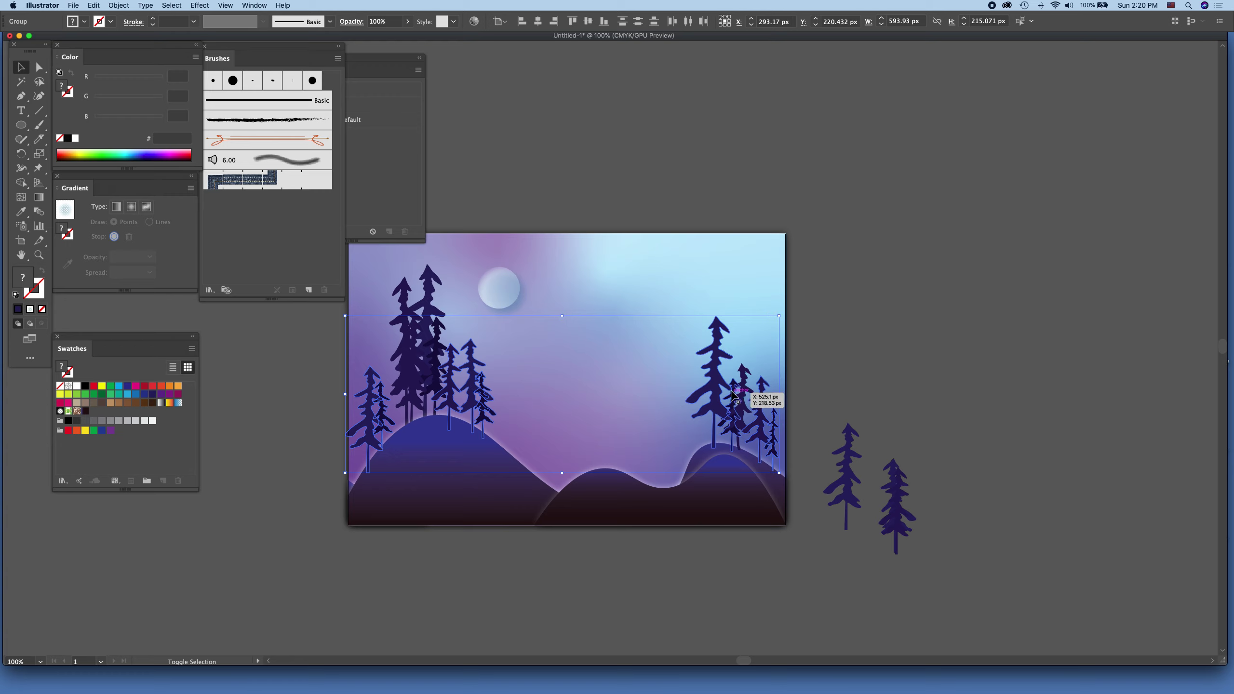
drag(773, 430, 780, 431)
Bring the right pine cluster to the front, in front of the sky, and deselect.
click(119, 5)
mouse_move(127, 26)
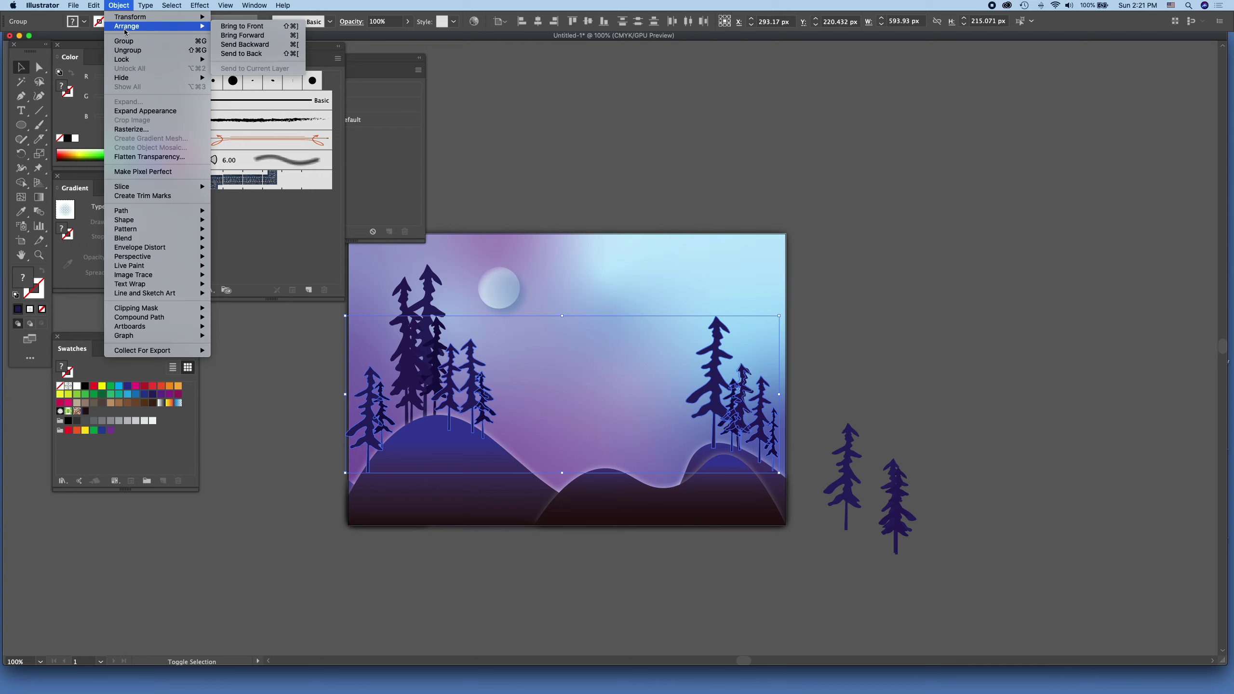
click(253, 54)
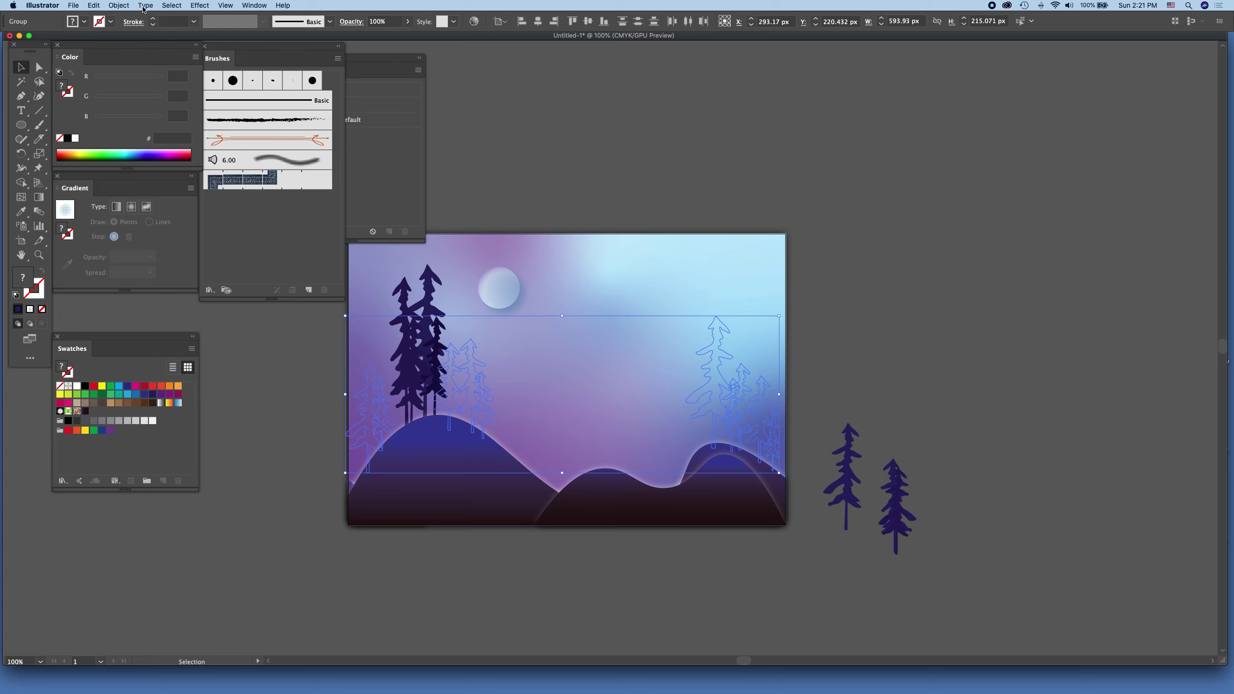
click(119, 5)
mouse_move(126, 26)
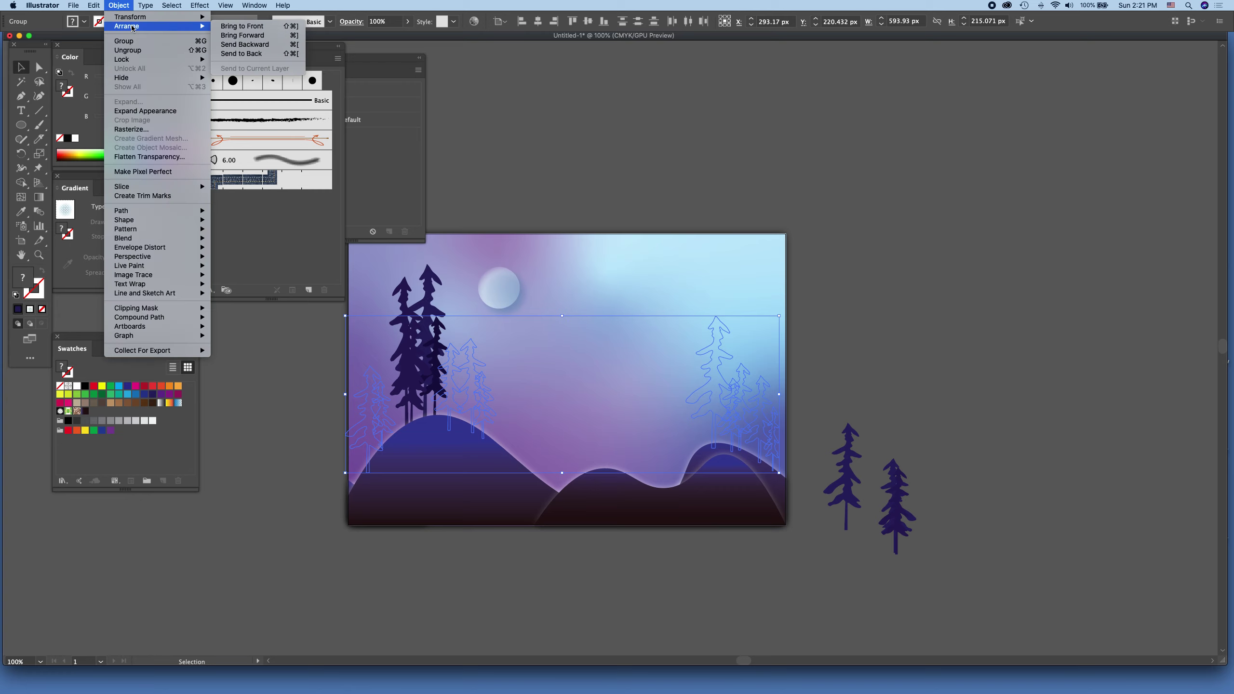
click(239, 27)
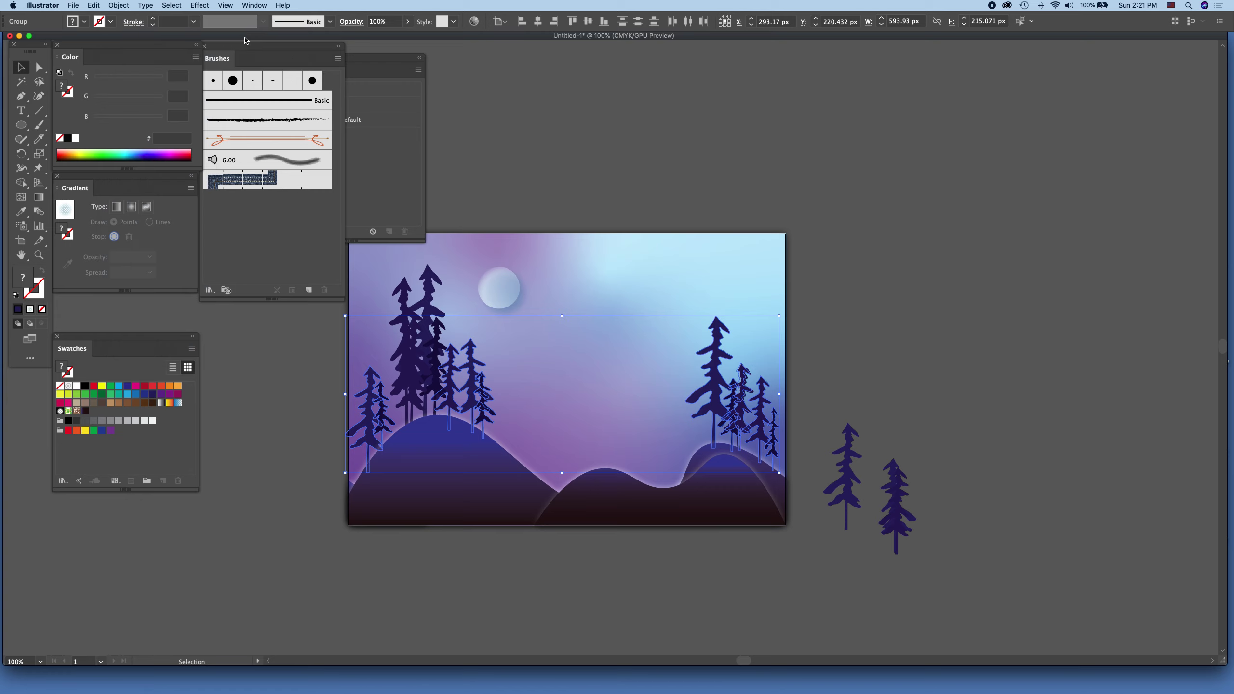
click(896, 315)
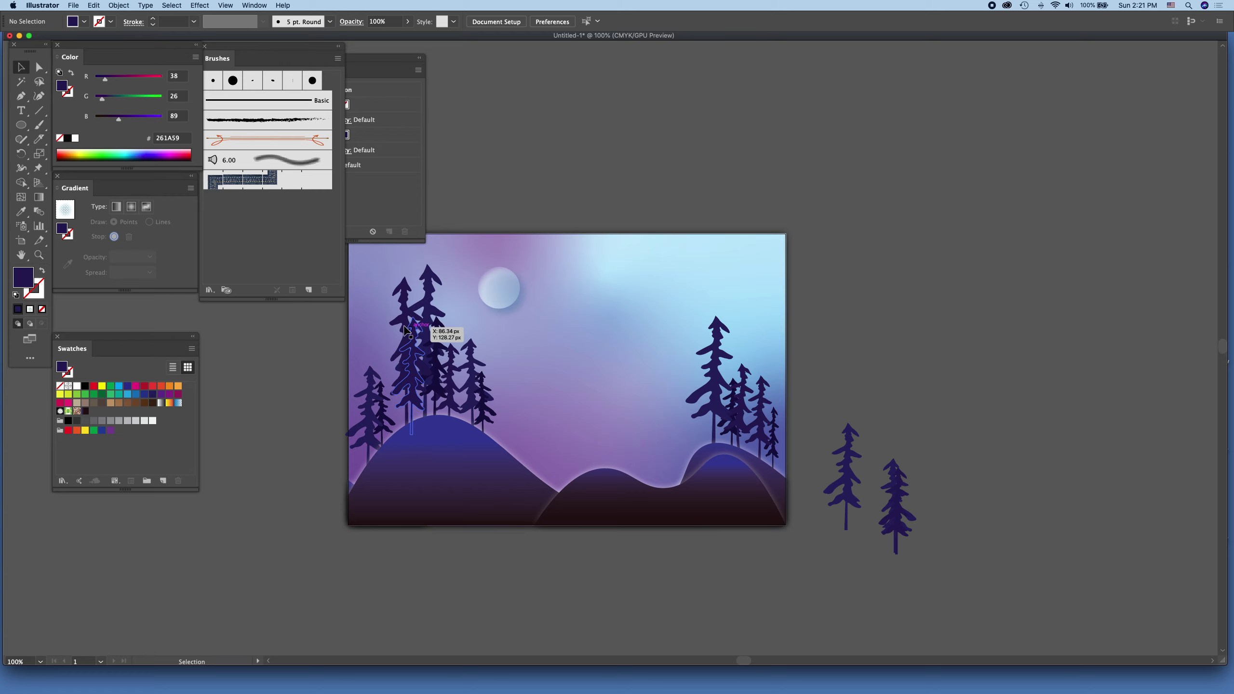
Move the left pine cluster slightly up and left.
click(403, 345)
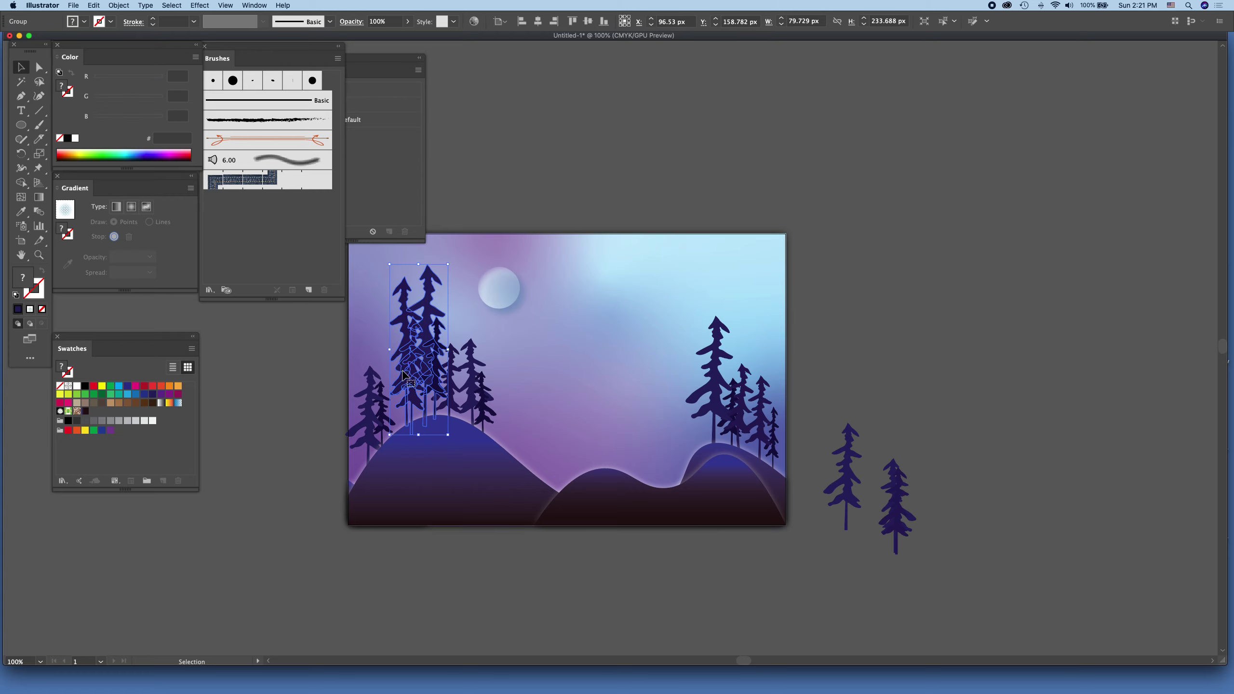
drag(398, 293, 393, 295)
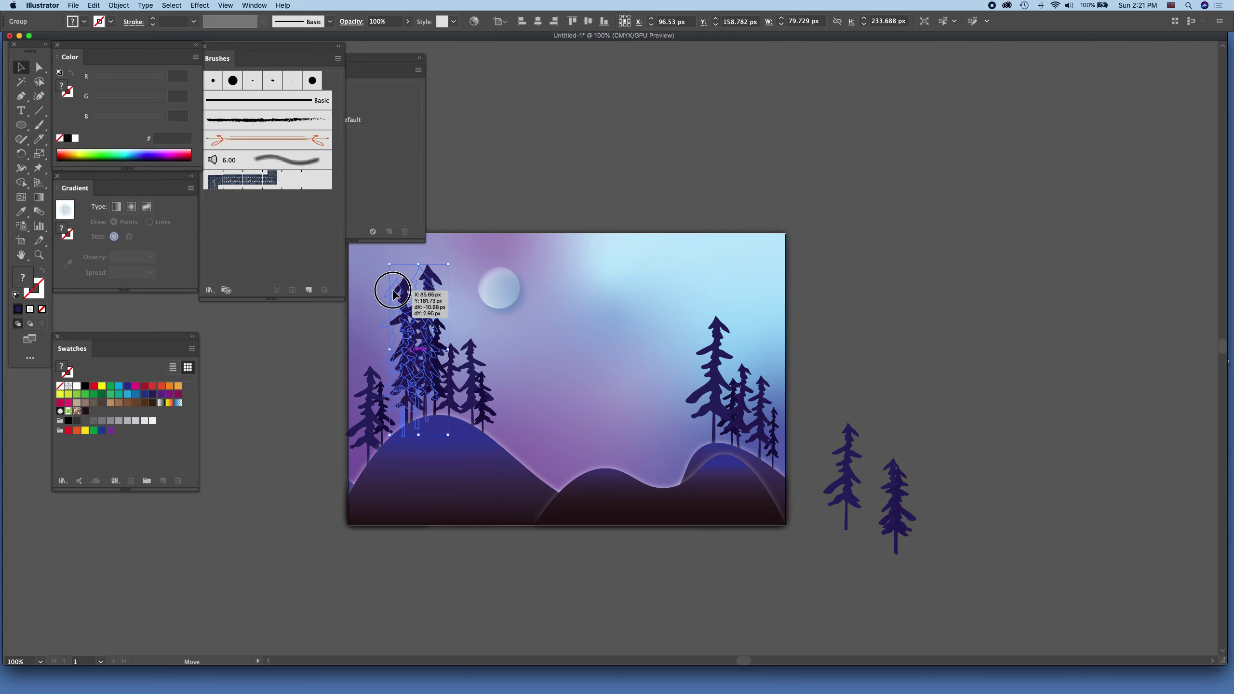
drag(393, 295, 403, 313)
click(509, 280)
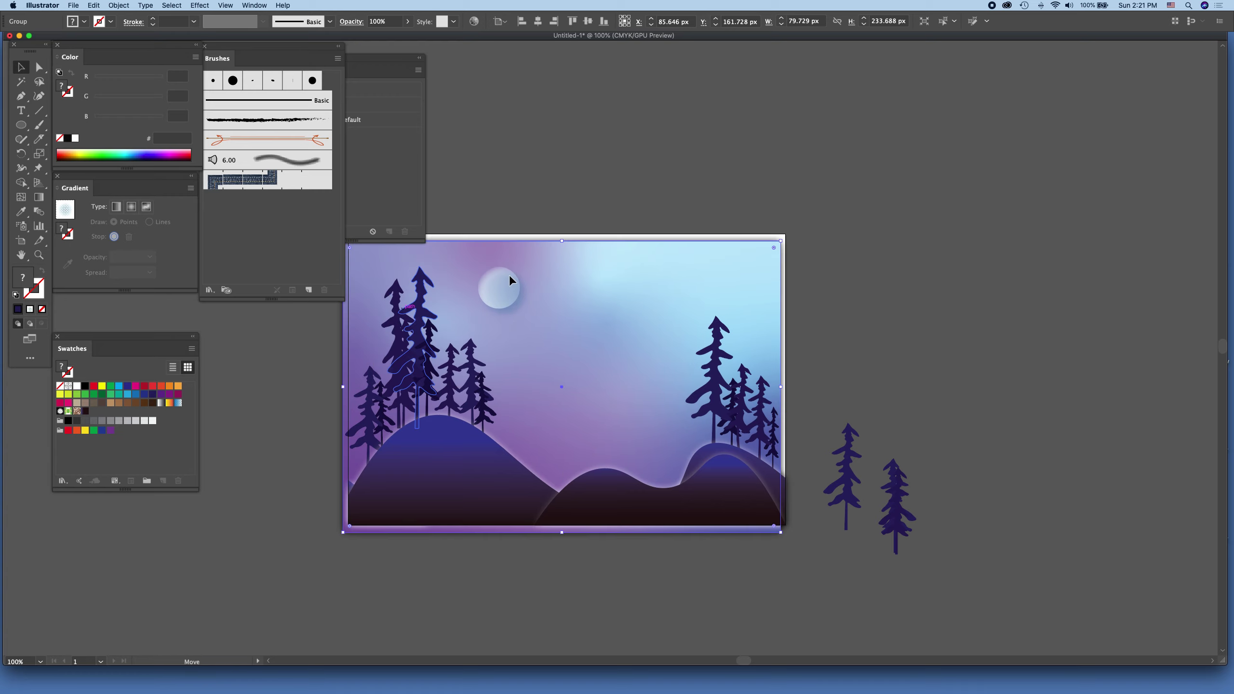
click(510, 277)
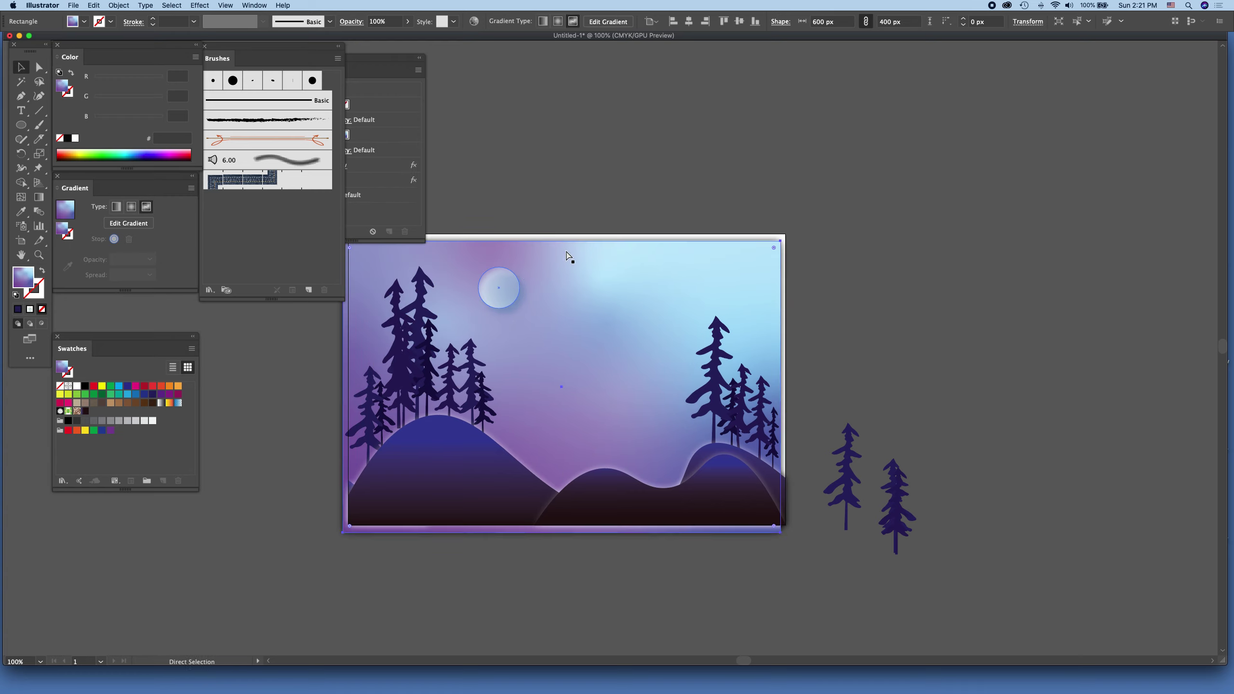
Add a point to the left hill's edge with the Curvature tool, then undo it.
key(v)
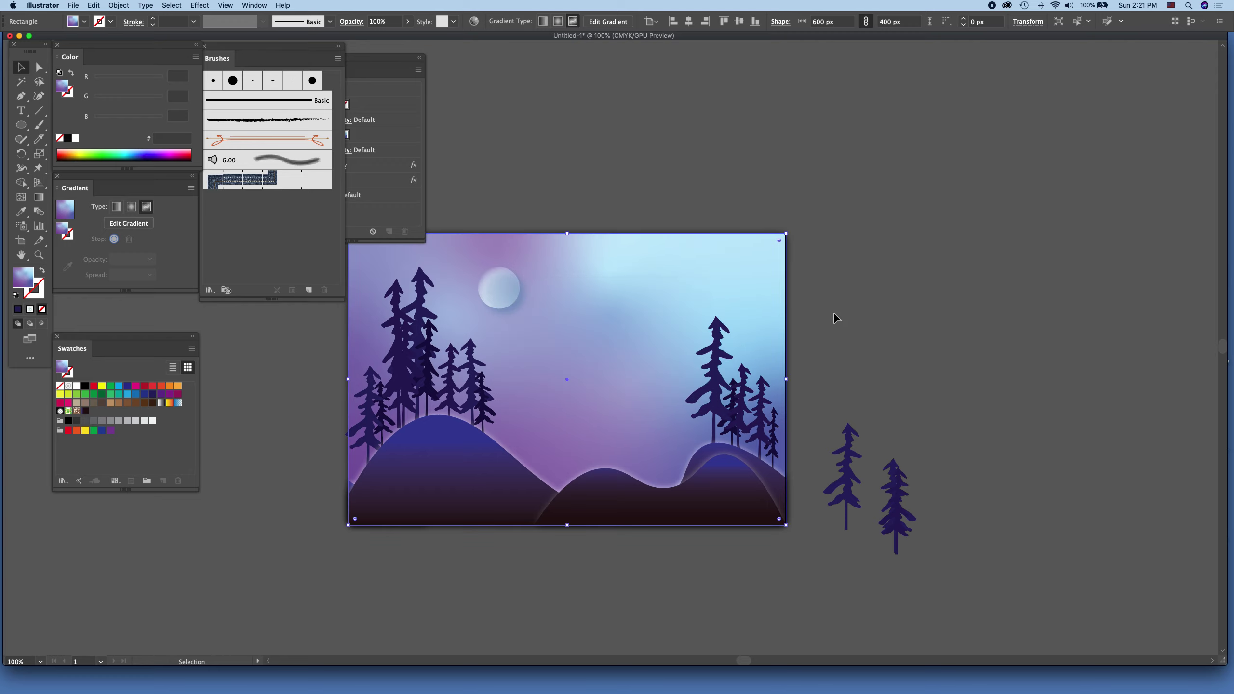
click(398, 439)
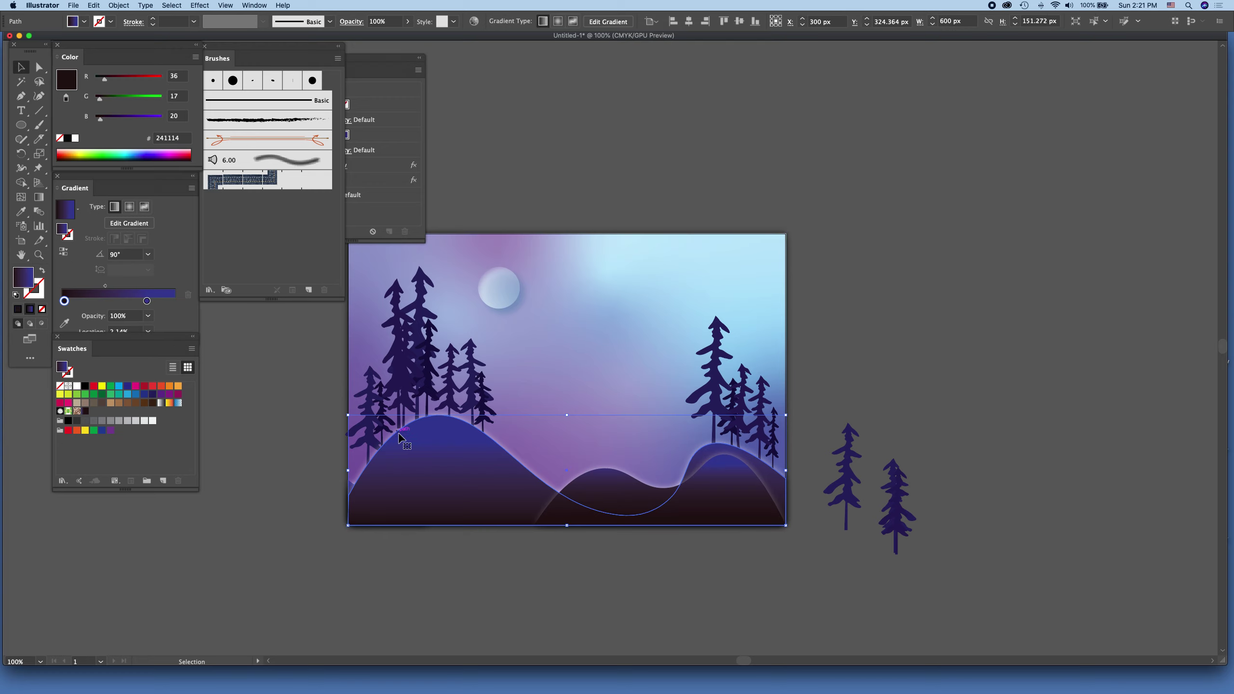
click(39, 96)
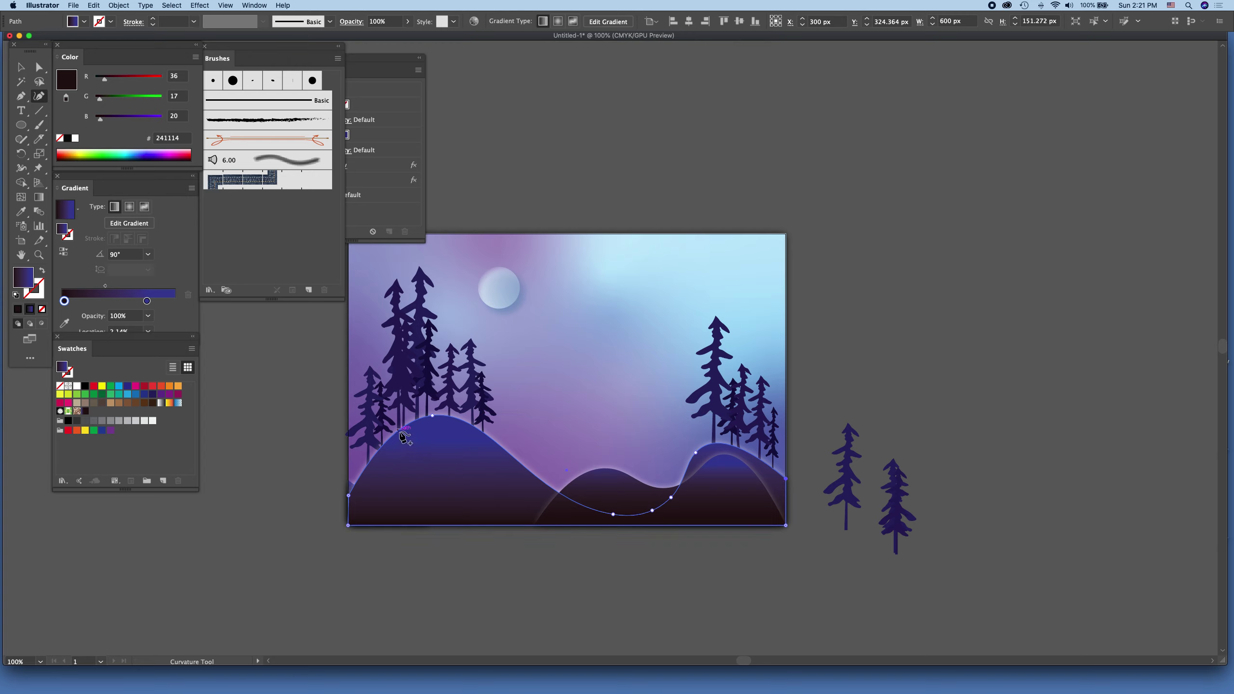
click(394, 432)
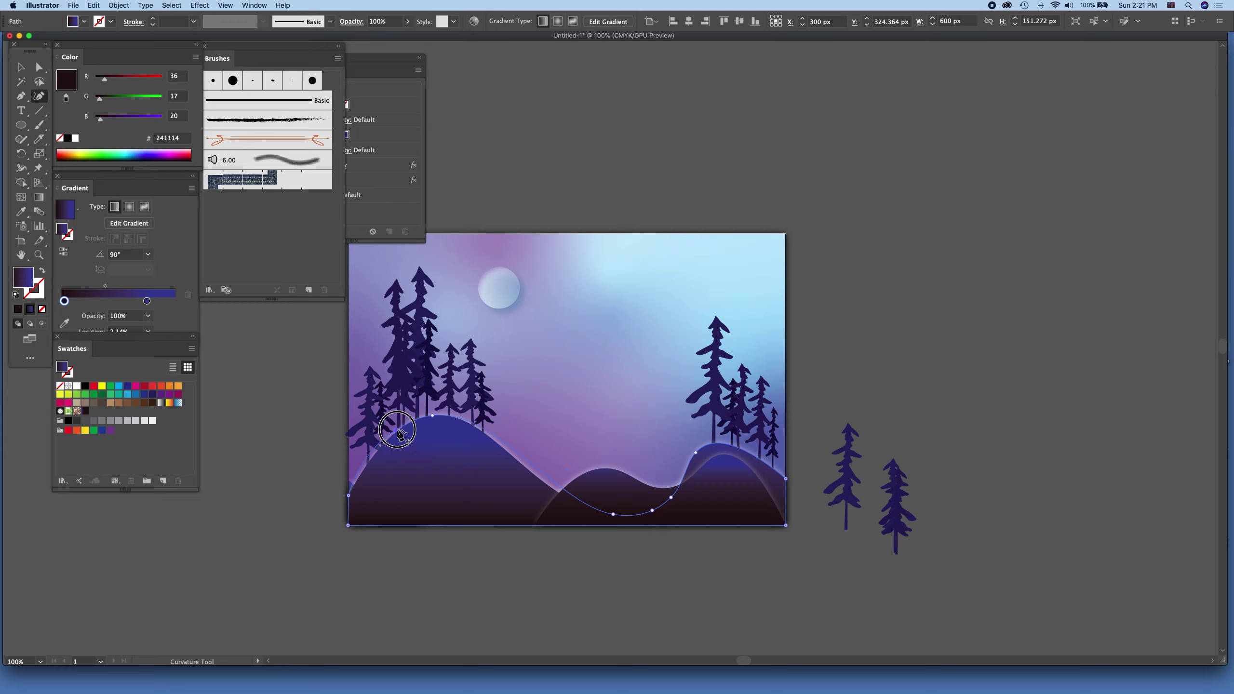
key(ctrl+z)
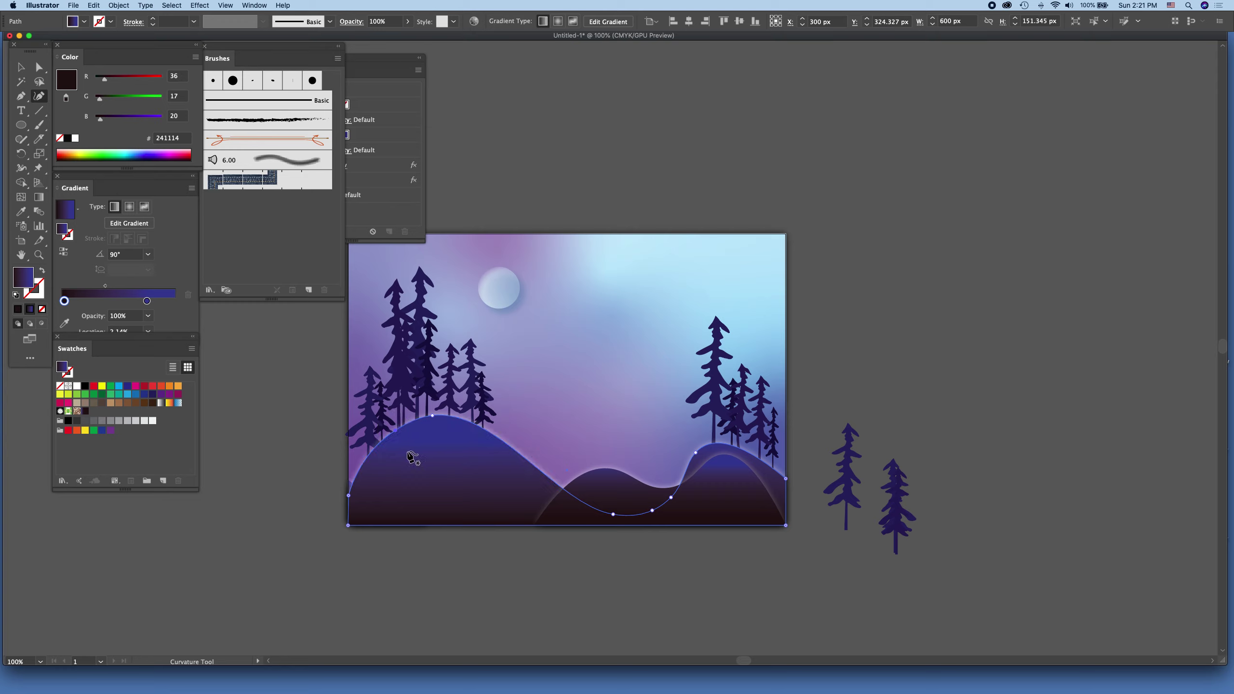
click(303, 542)
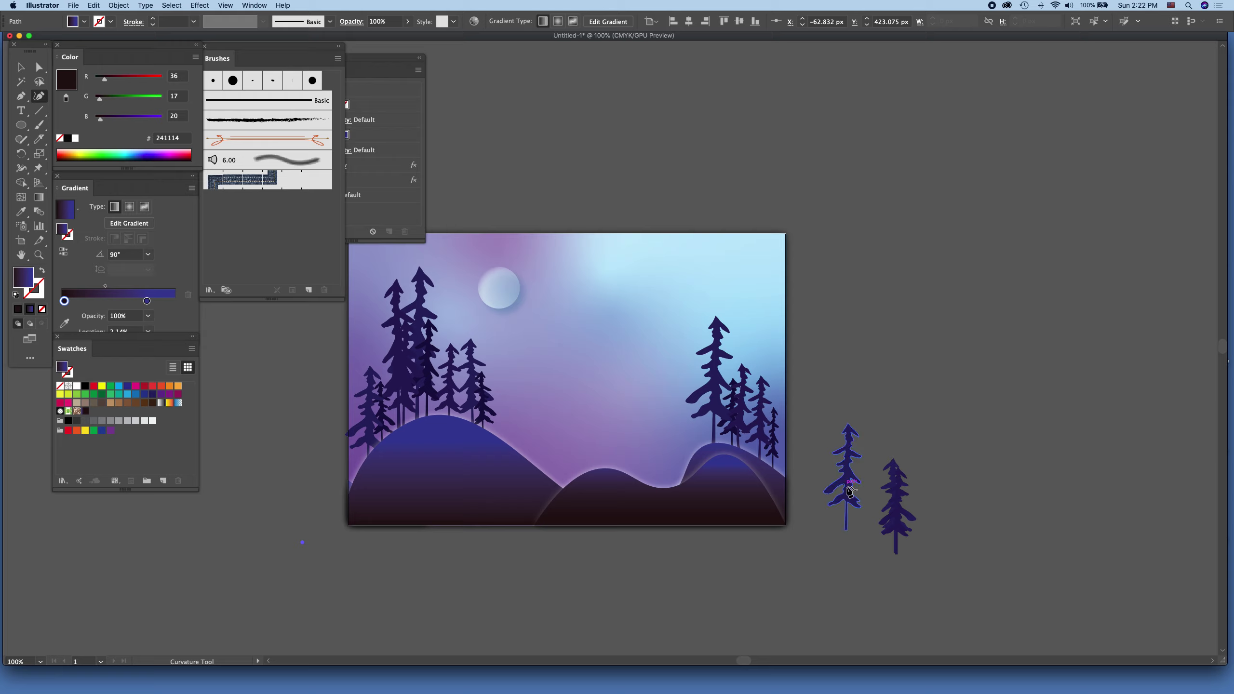
Narrow the spare pine and move it into the right-hand cluster.
click(858, 430)
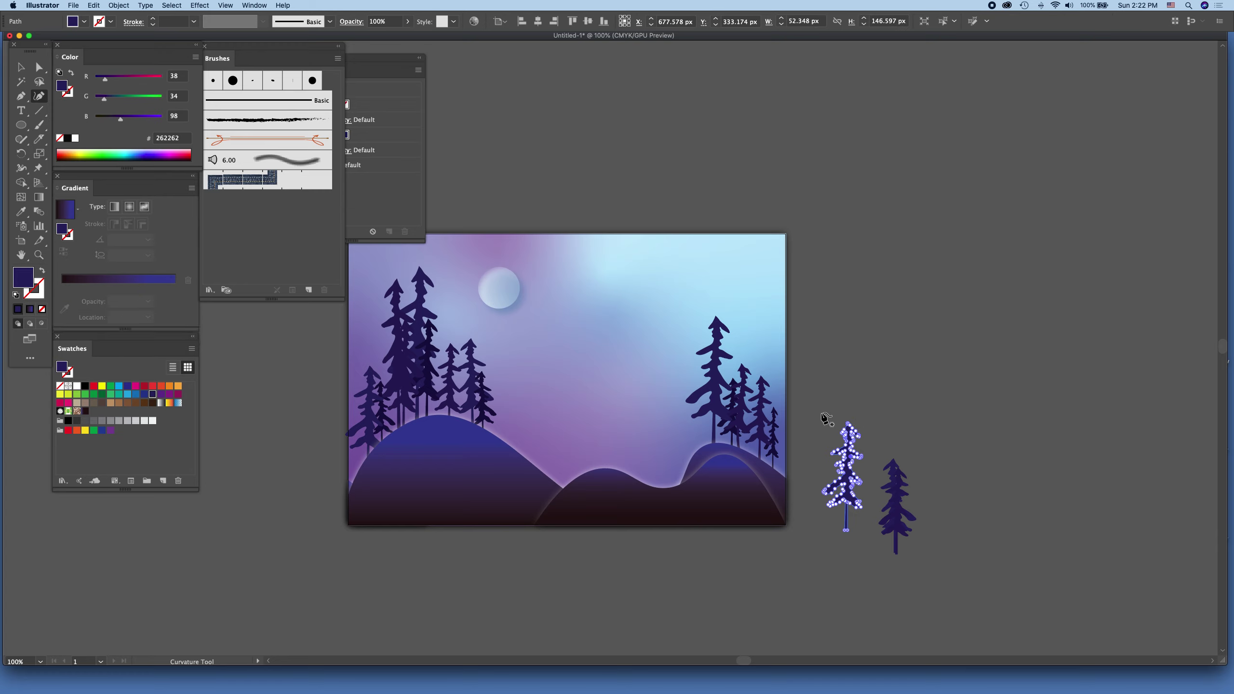
click(20, 67)
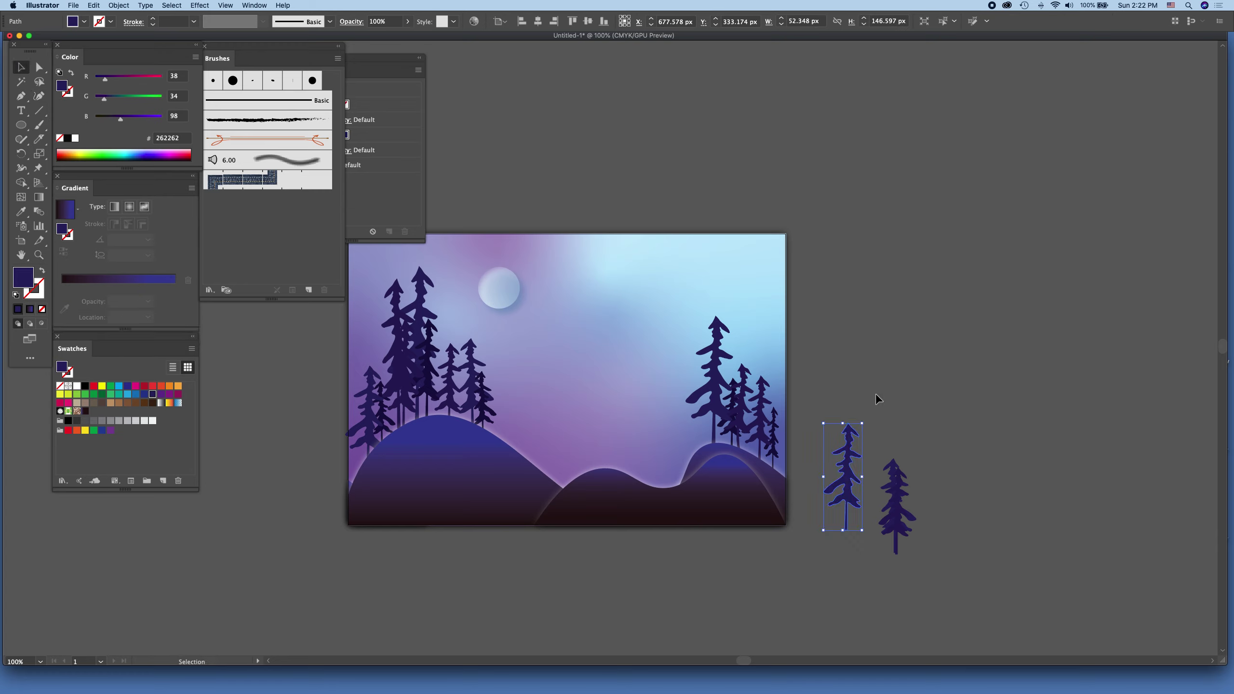
drag(863, 425, 853, 415)
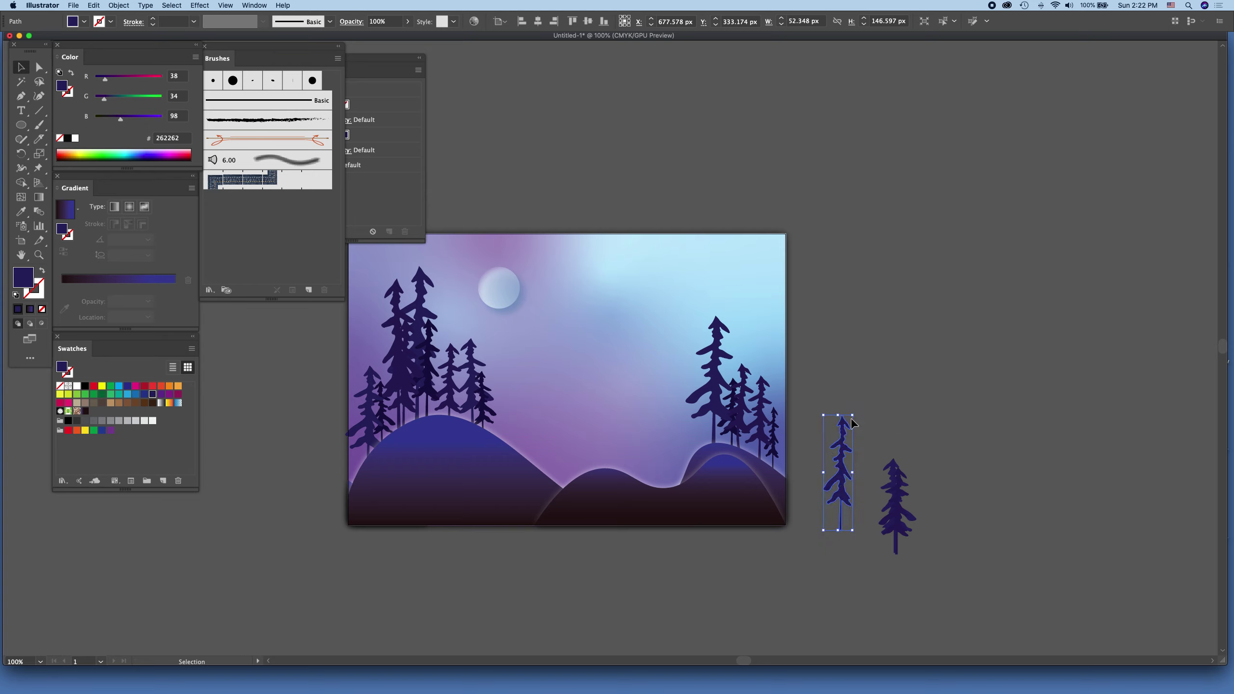
mouse_move(825, 473)
mouse_down()
mouse_move(889, 474)
mouse_move(761, 416)
mouse_up()
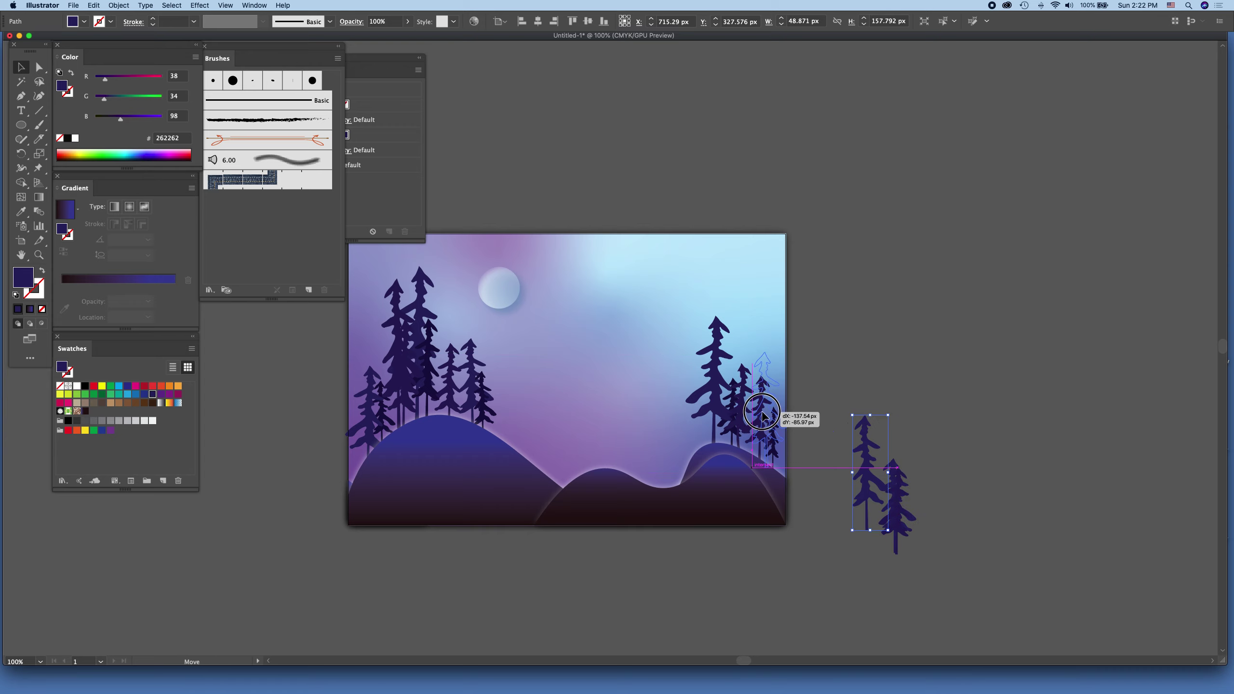
drag(760, 415, 761, 417)
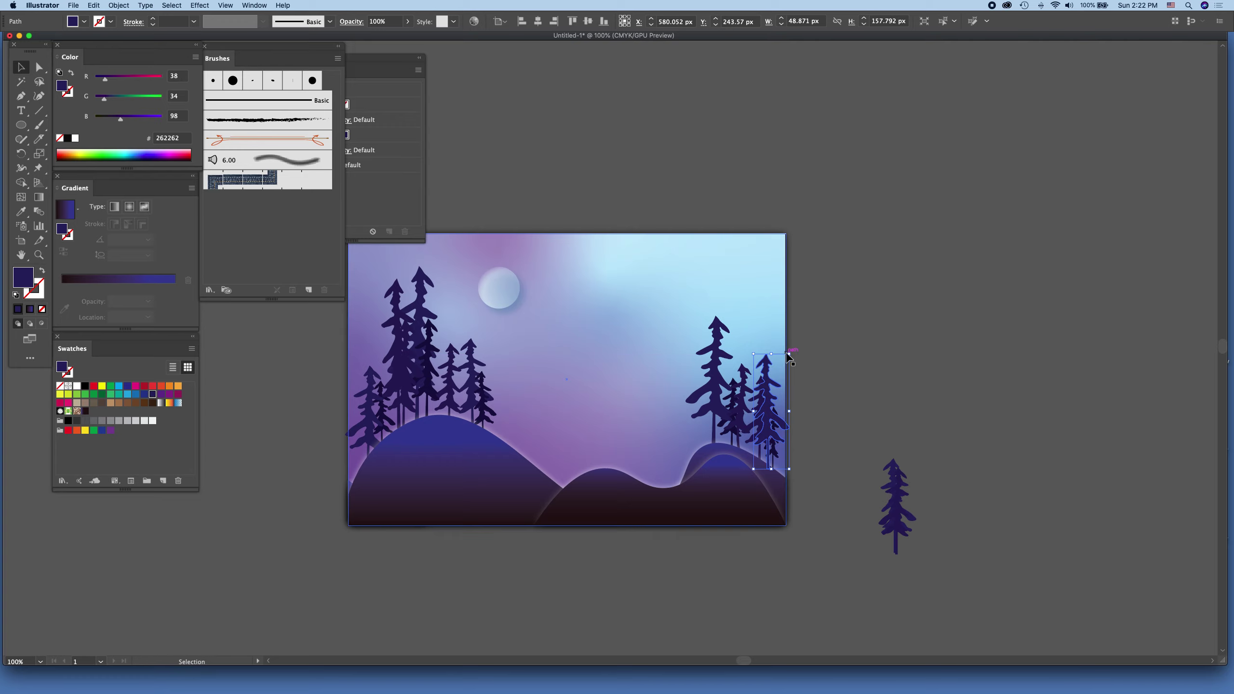
Resize the pine to fit the cluster and fine-tune tree positions and widths.
drag(789, 355, 790, 323)
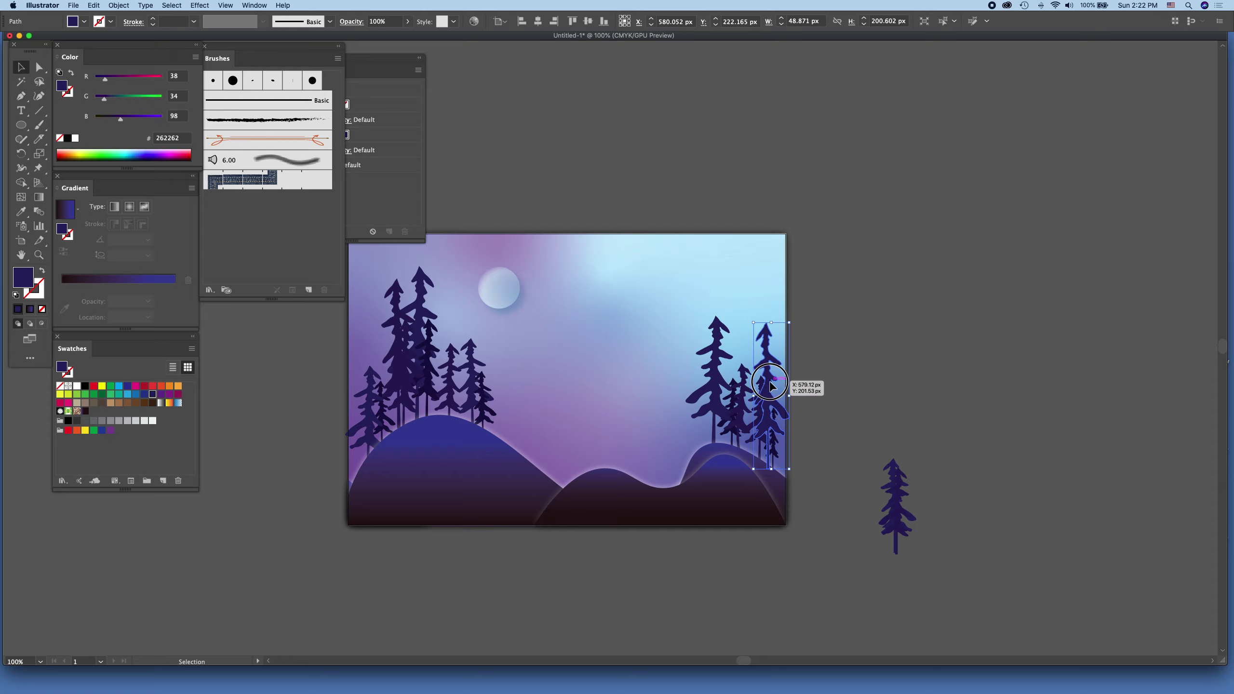
drag(790, 323, 776, 343)
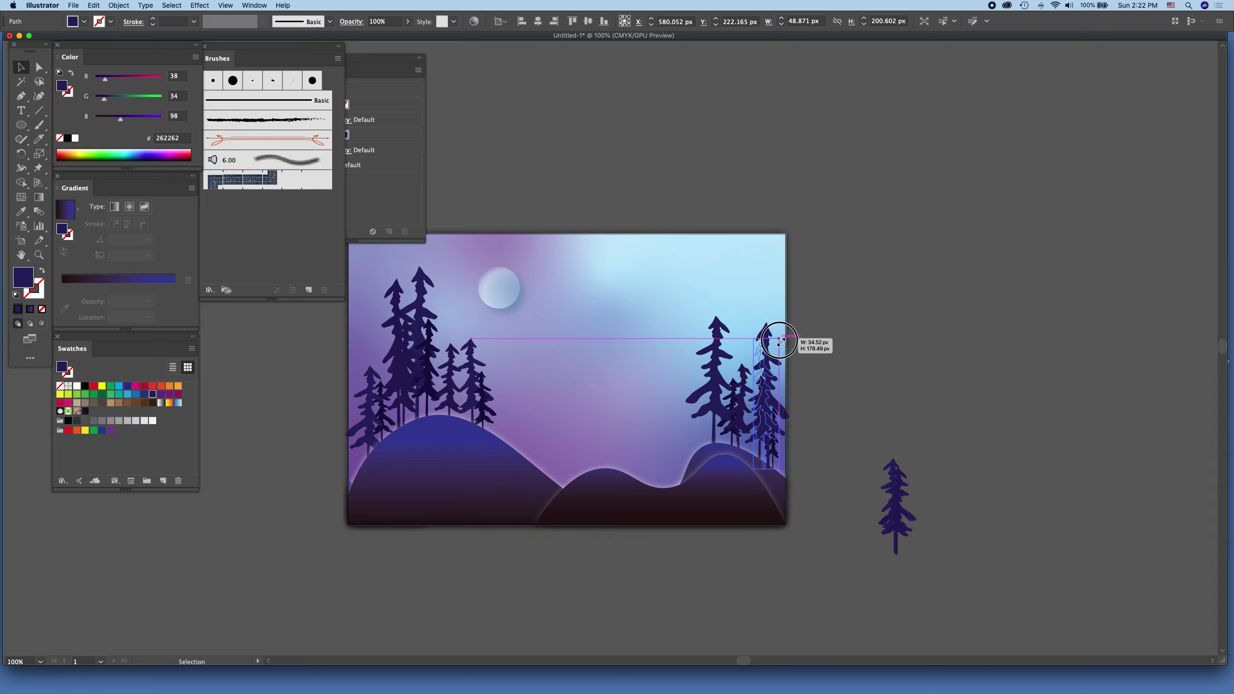
click(865, 393)
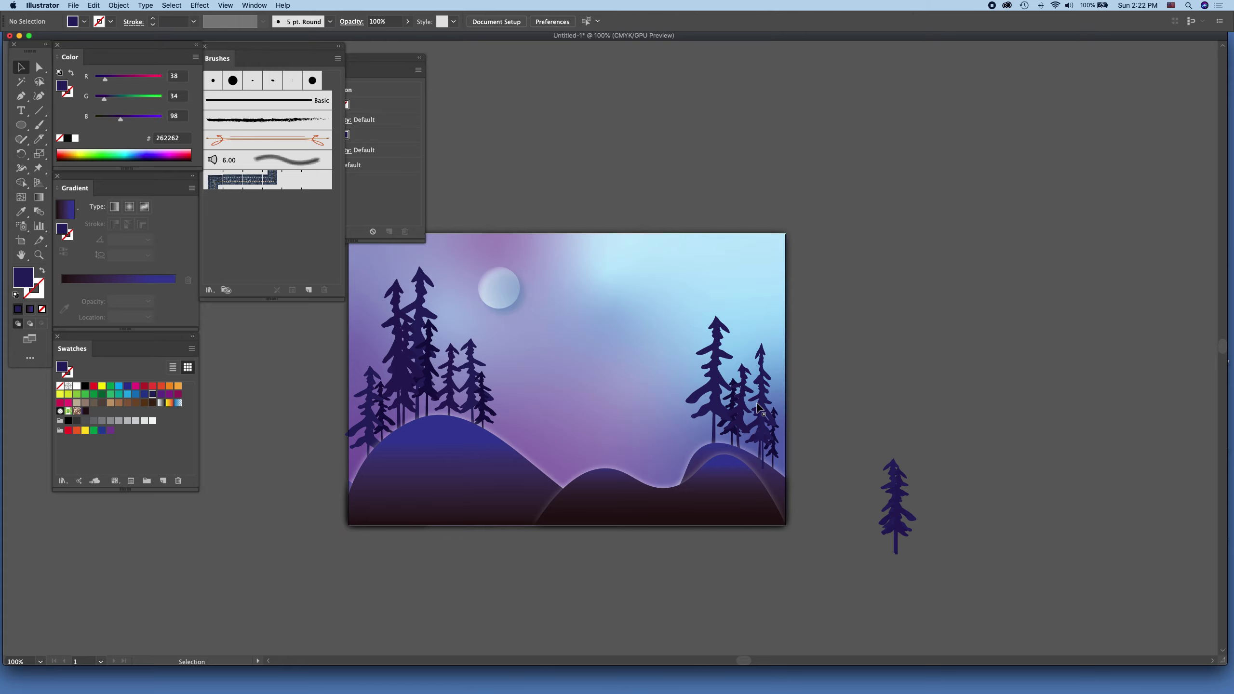
drag(757, 407, 752, 403)
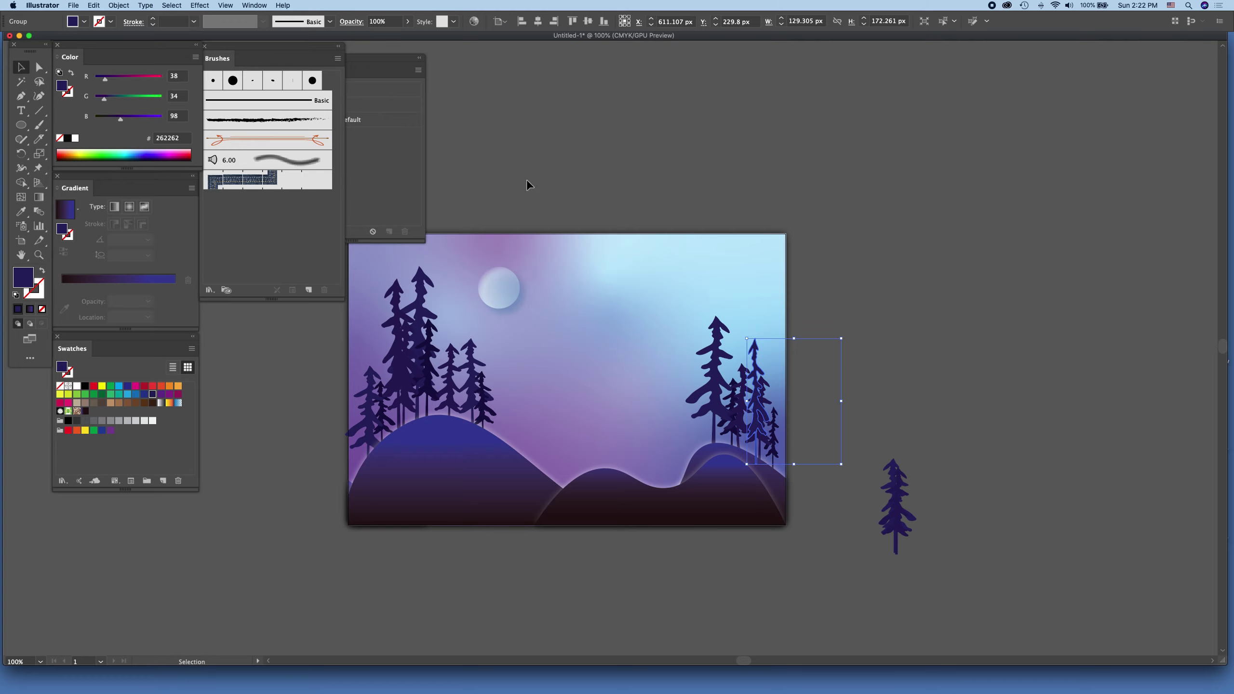
drag(841, 402, 832, 402)
Send the pine to the back, then bring it forward in front of the sky.
click(114, 6)
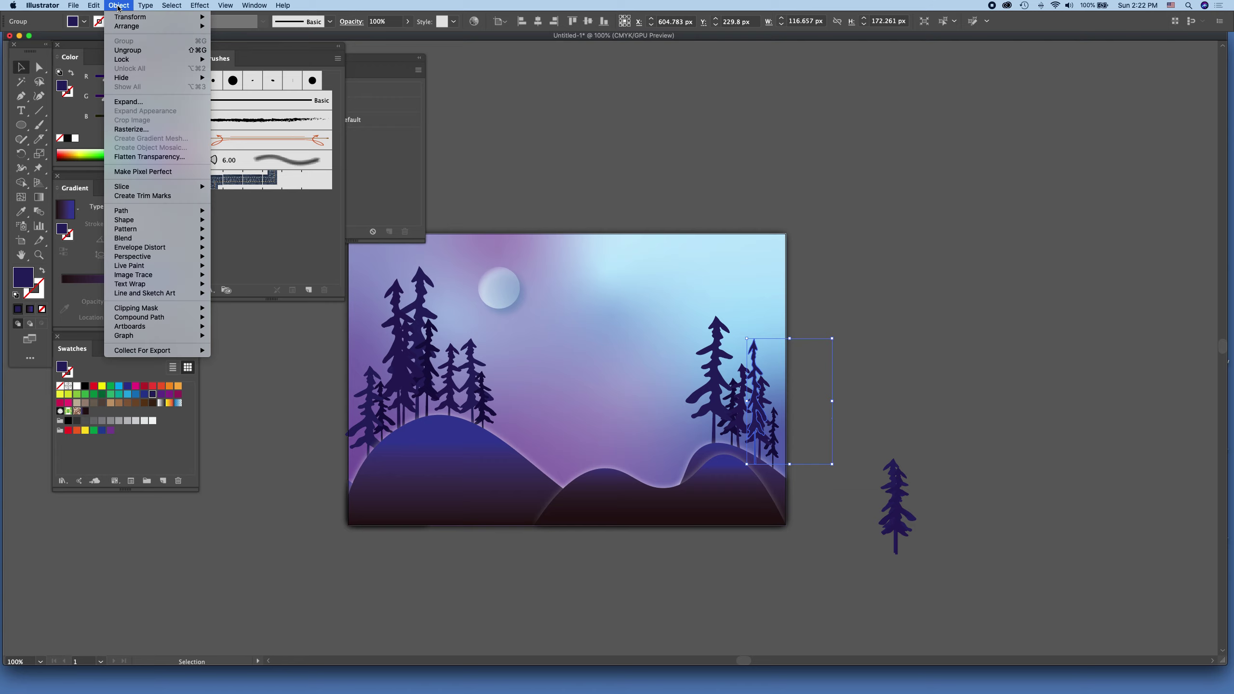
mouse_move(126, 26)
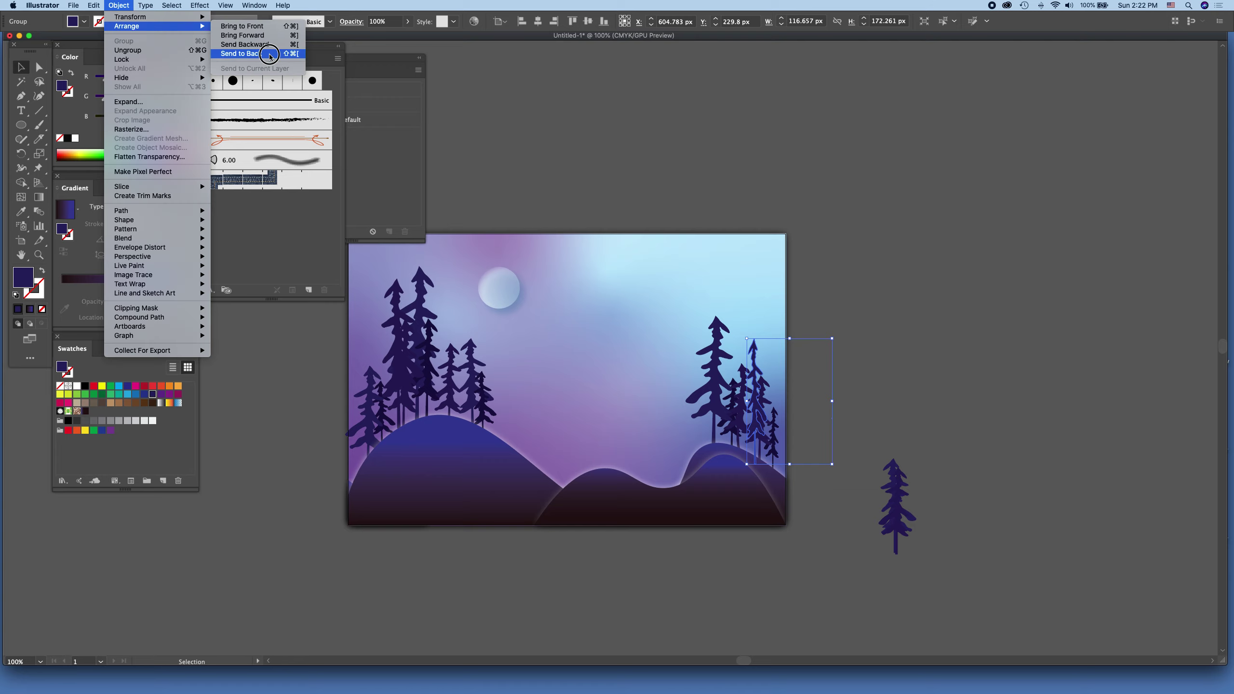
click(264, 53)
click(116, 6)
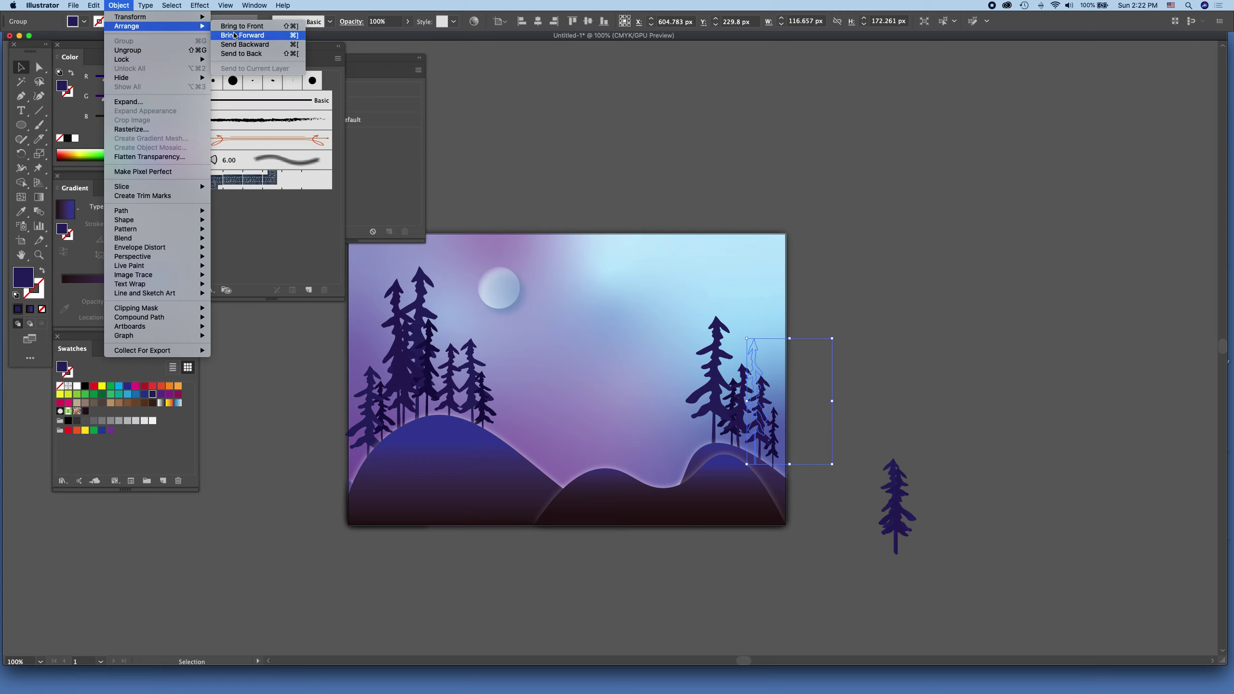
click(259, 47)
click(1125, 441)
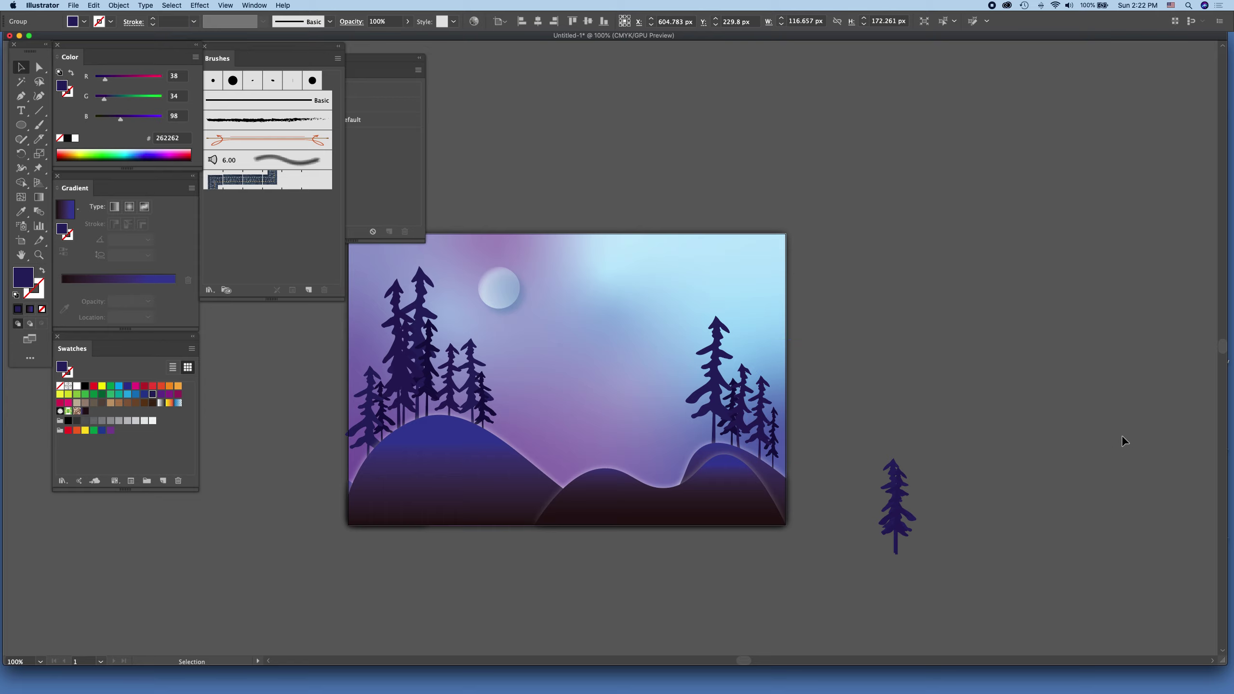
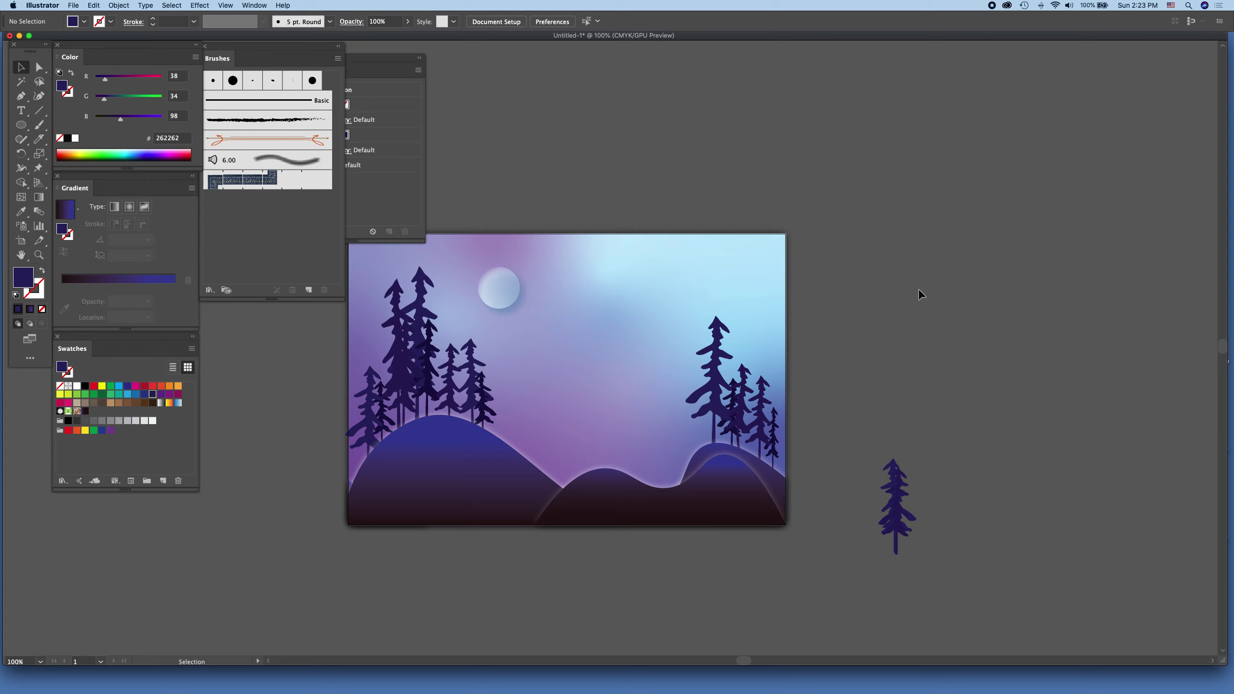
Shift-select all seven pine tree groups, from the left hillside trees to the small right ones.
click(367, 393)
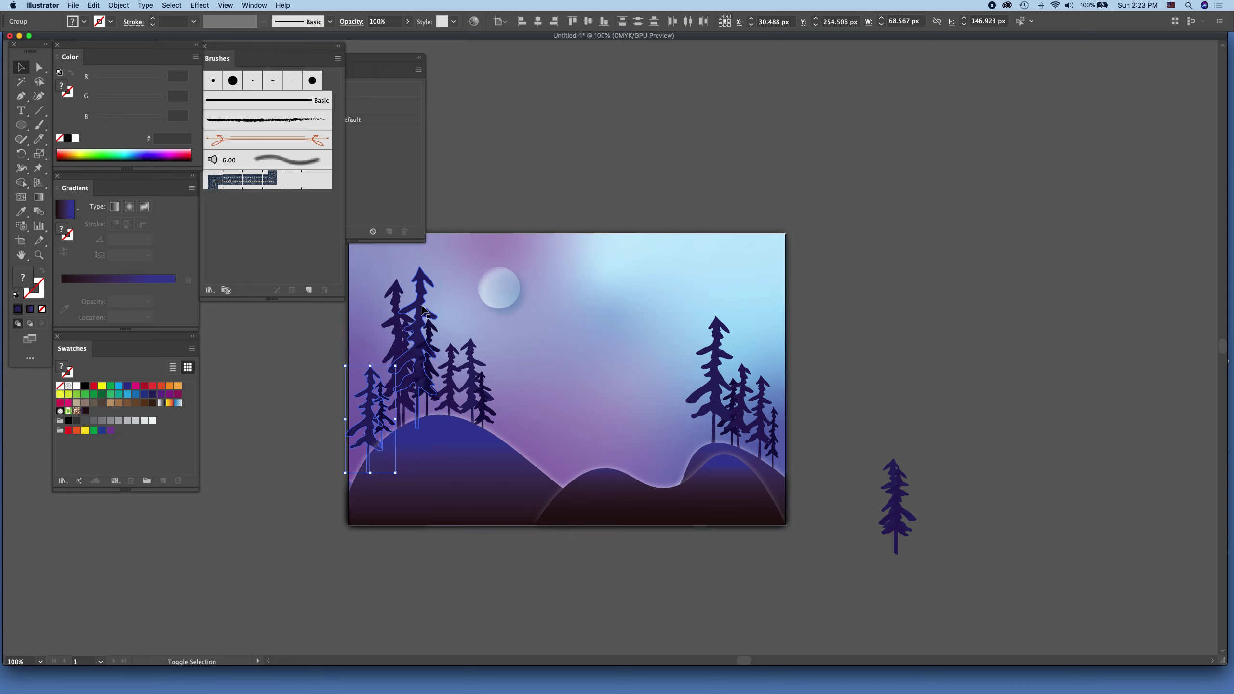
shift+click(419, 333)
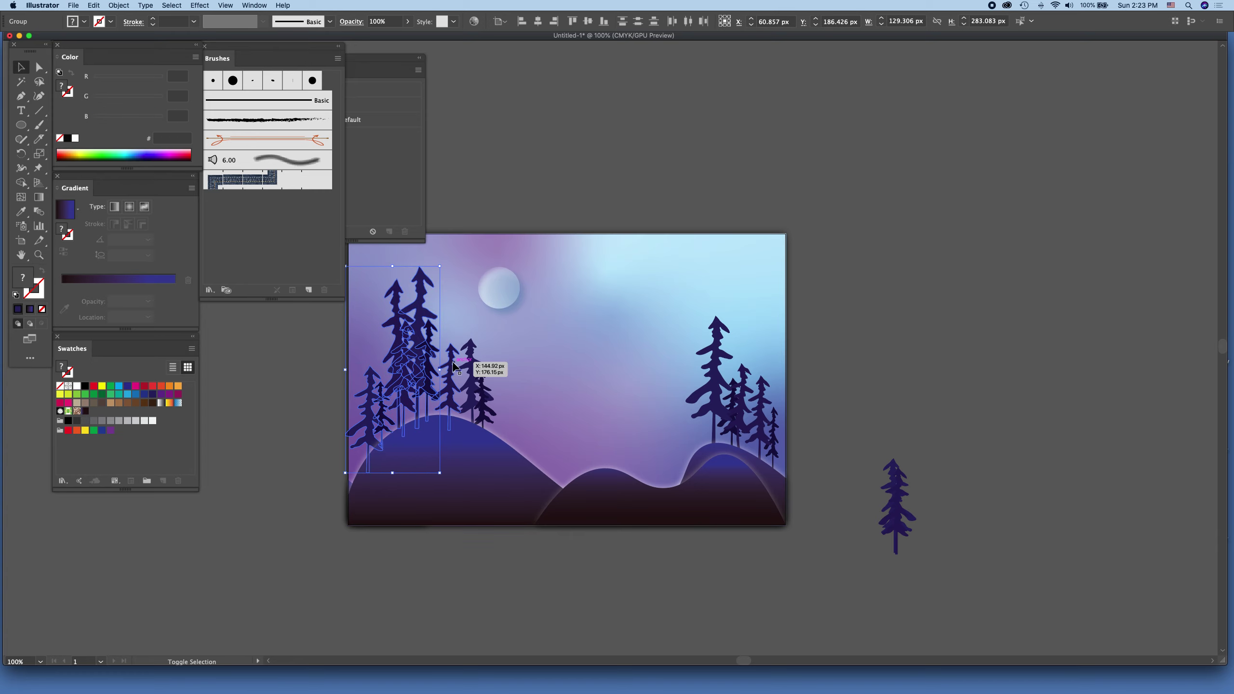
shift+click(473, 350)
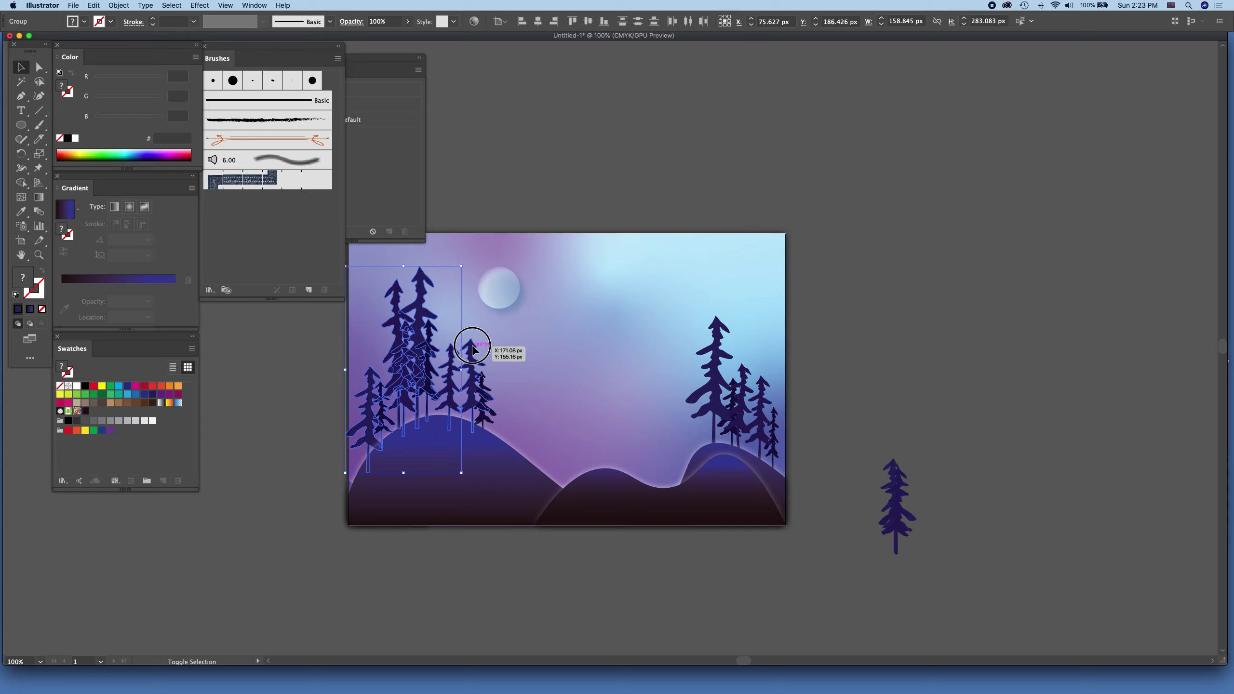
shift+click(740, 391)
shift+click(742, 374)
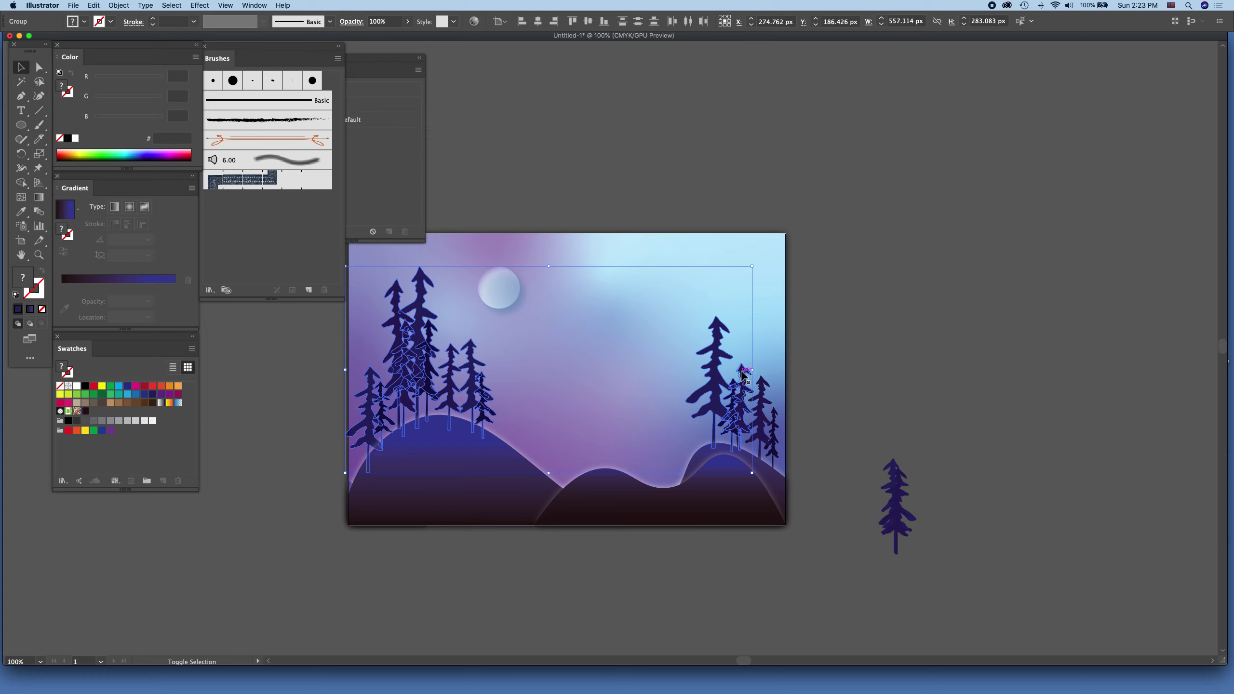
shift+click(763, 428)
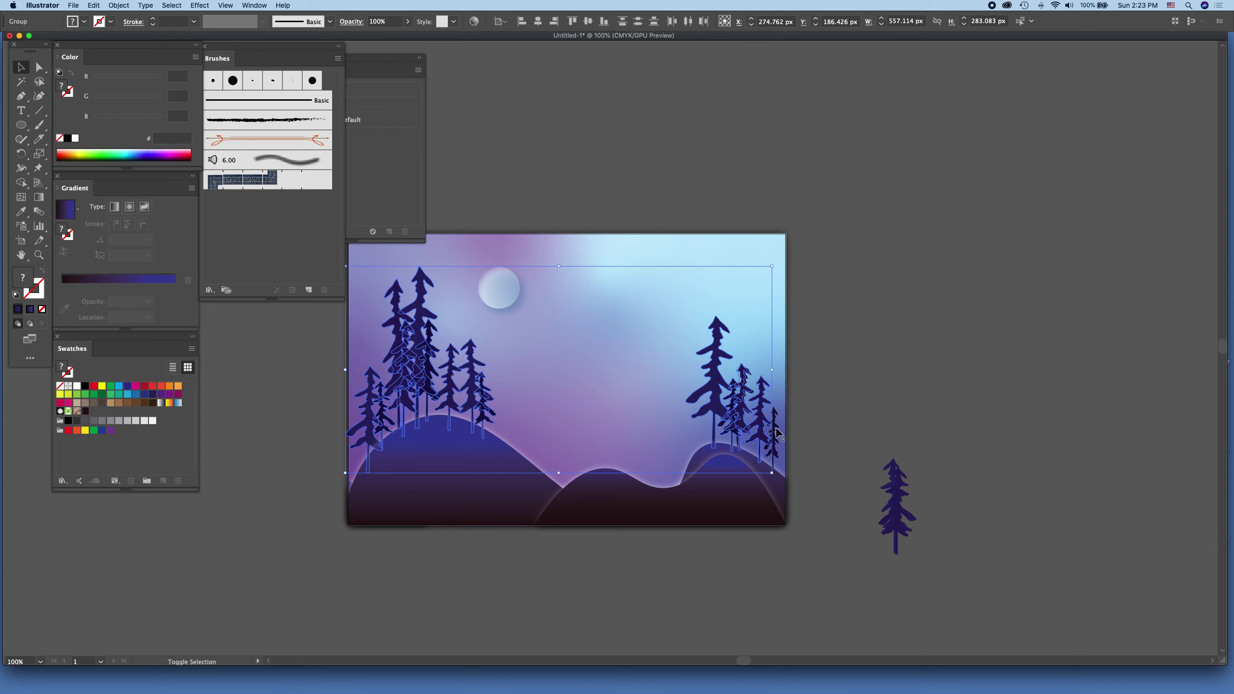
shift+click(775, 448)
scroll(599, 377, up, 3)
scroll(599, 378, up, 3)
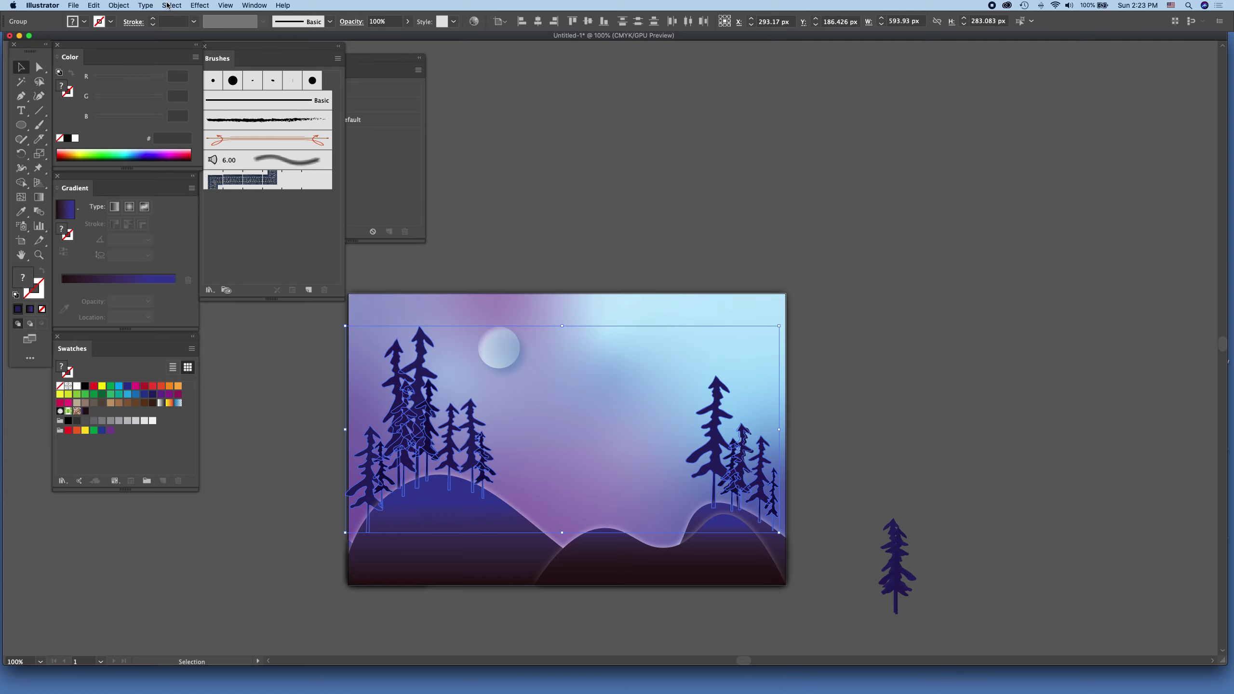
click(198, 6)
mouse_move(212, 130)
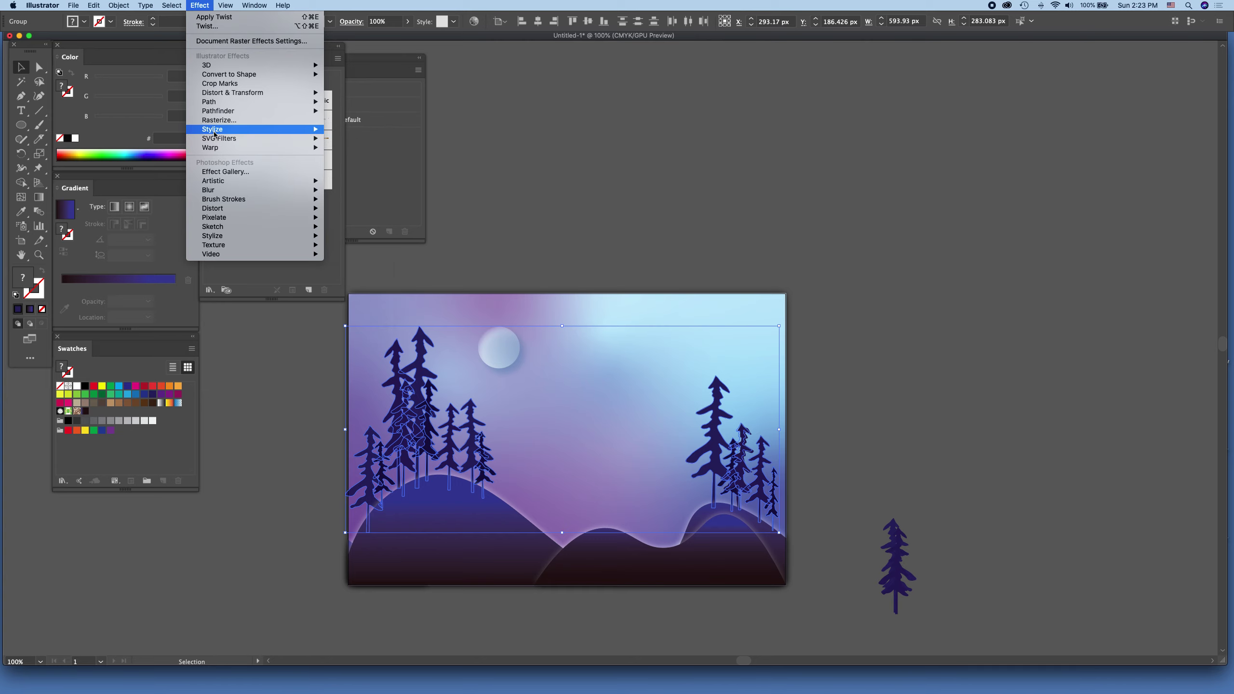
Apply a #070768 Multiply drop shadow at 75%, 7 px X/Y offset and 5 px blur to the trees.
click(357, 129)
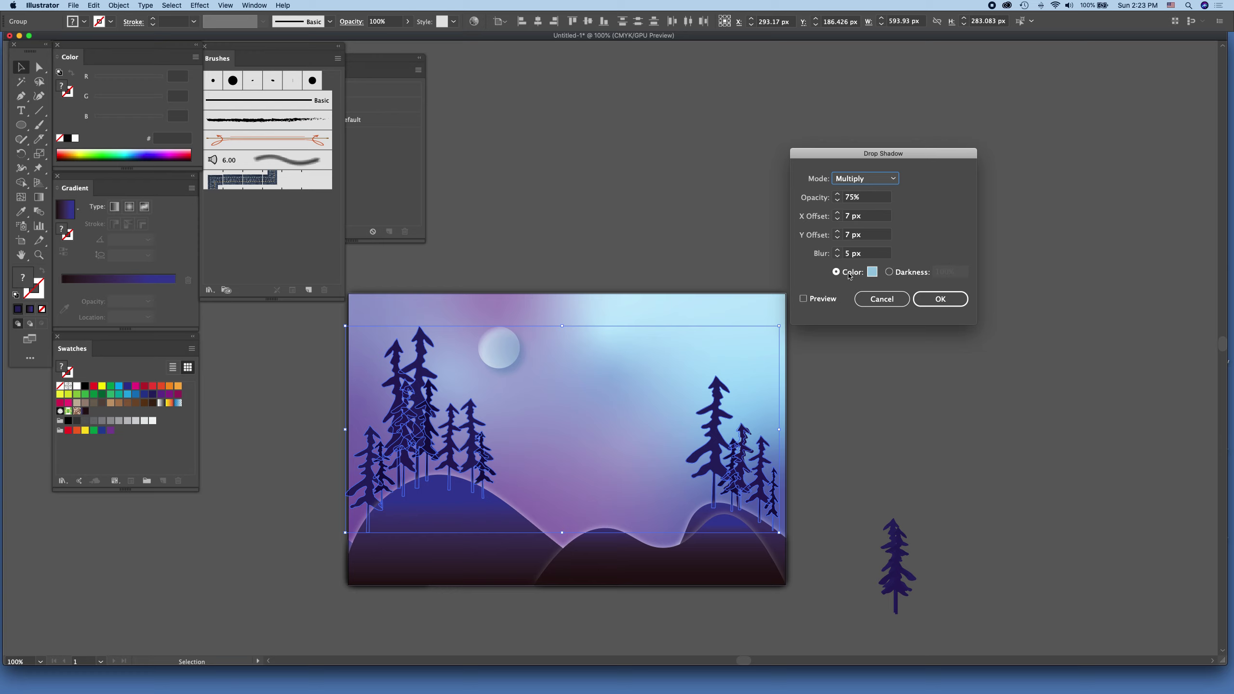
click(871, 272)
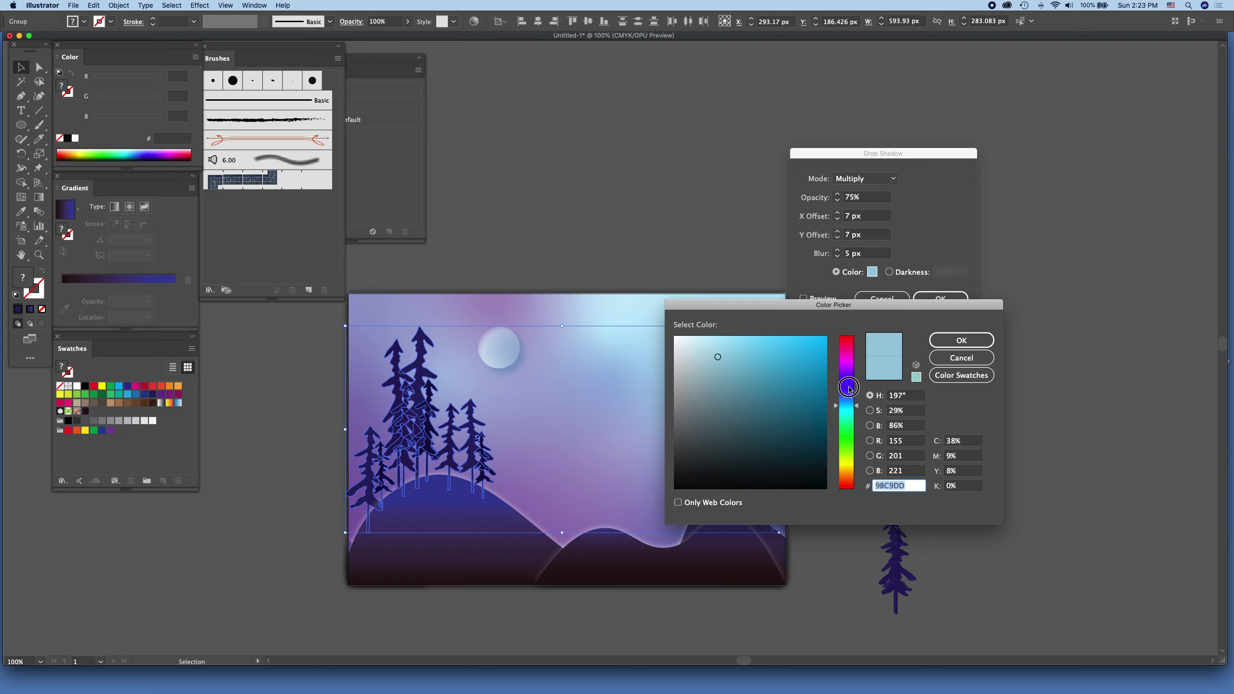
click(849, 389)
click(818, 426)
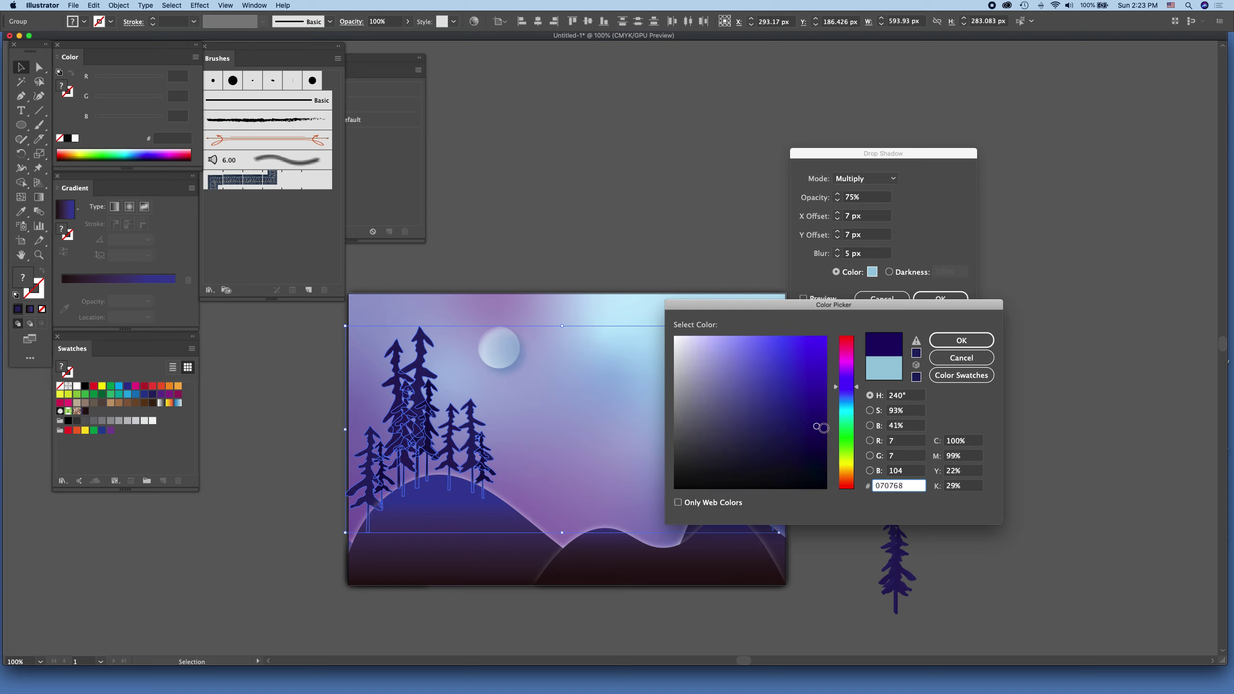
click(818, 426)
click(956, 343)
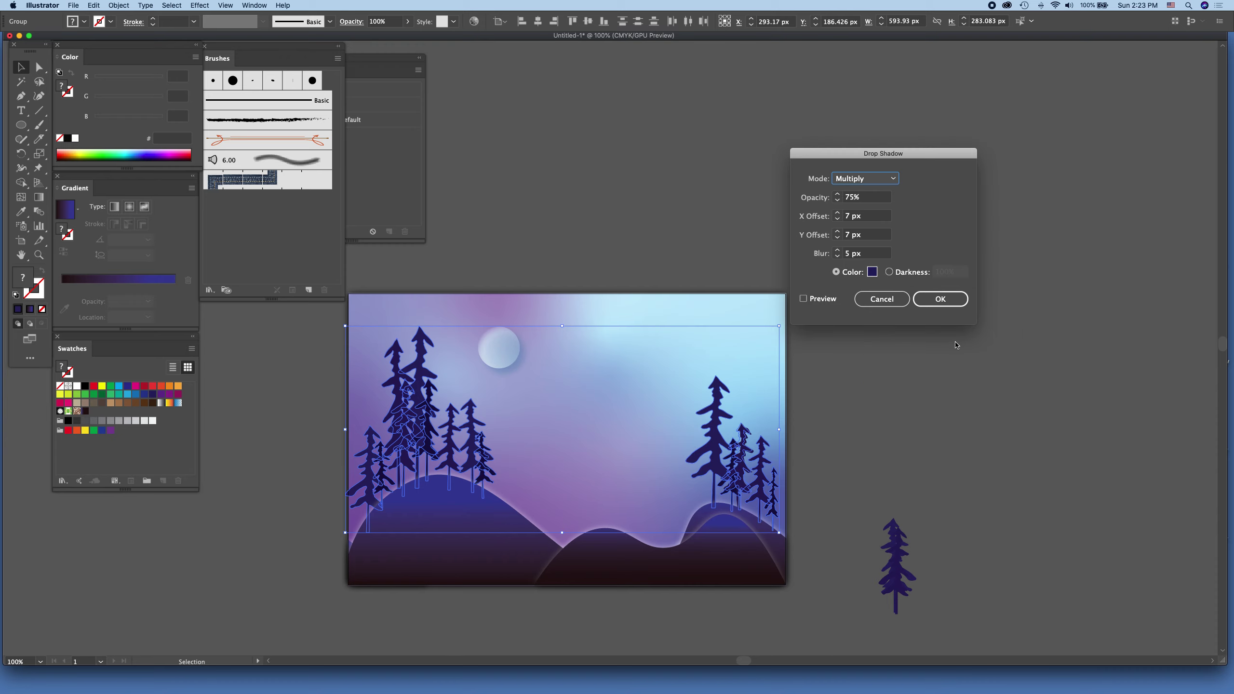
click(802, 299)
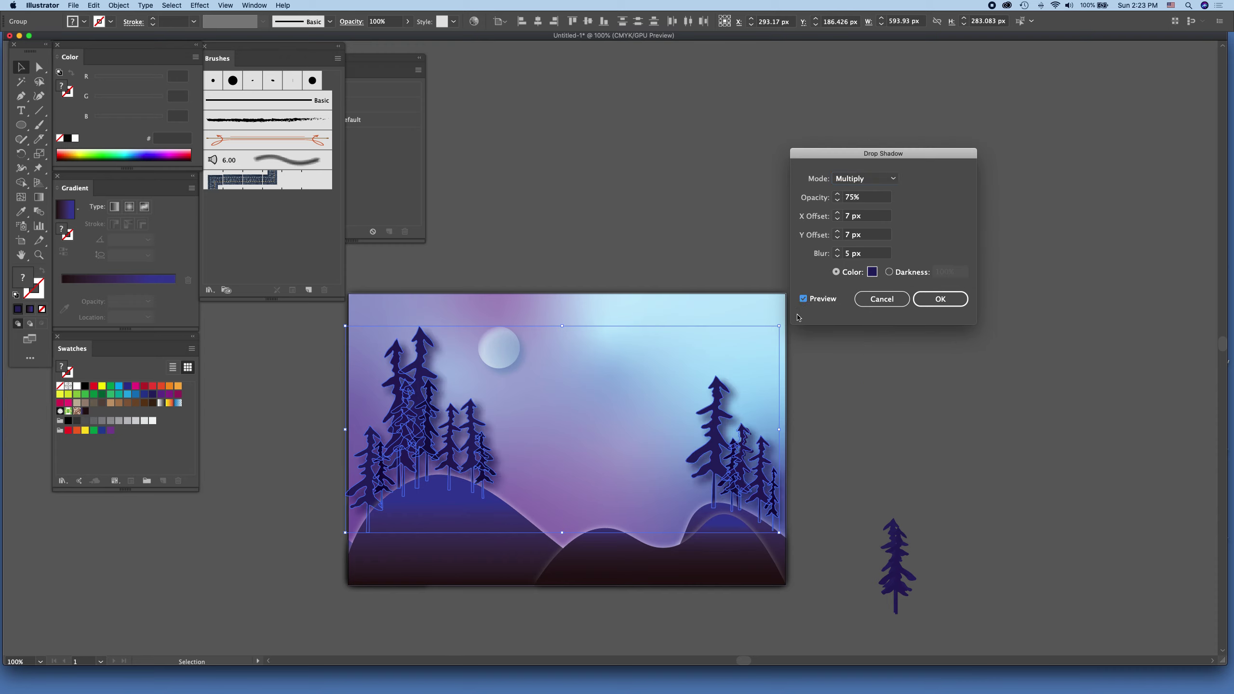
click(939, 301)
click(950, 300)
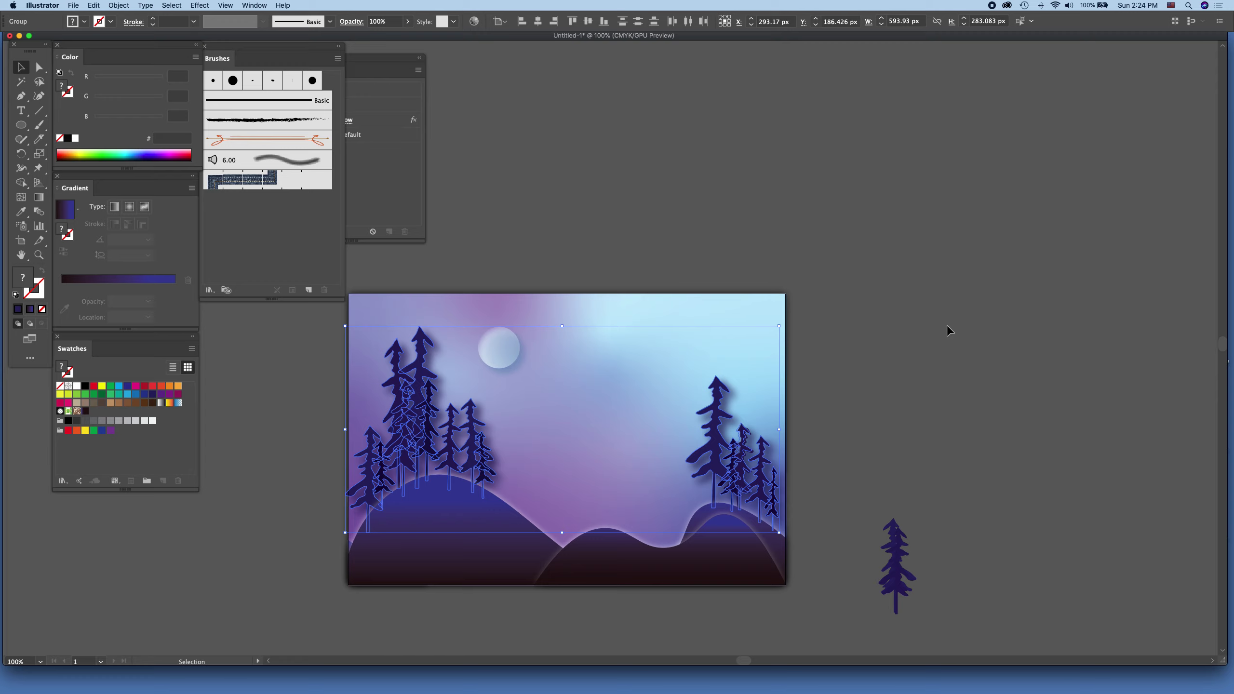
click(992, 400)
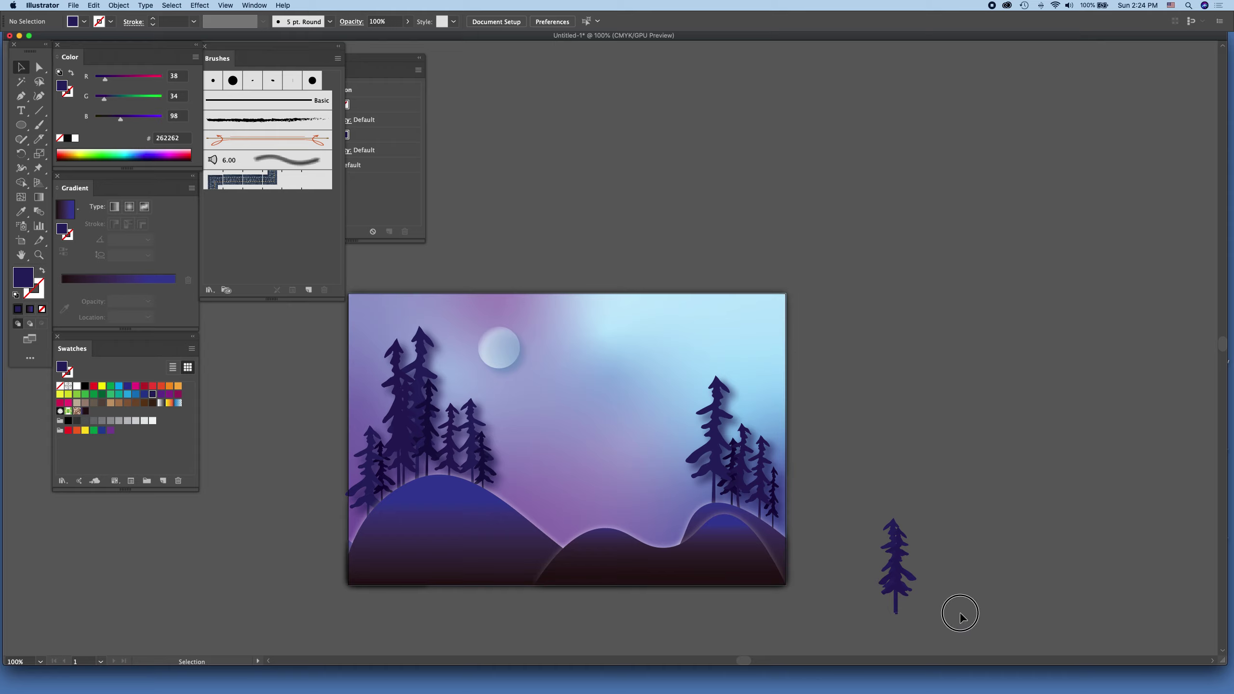
In isolation mode, drag one tree from the spare group up and to the right.
click(898, 591)
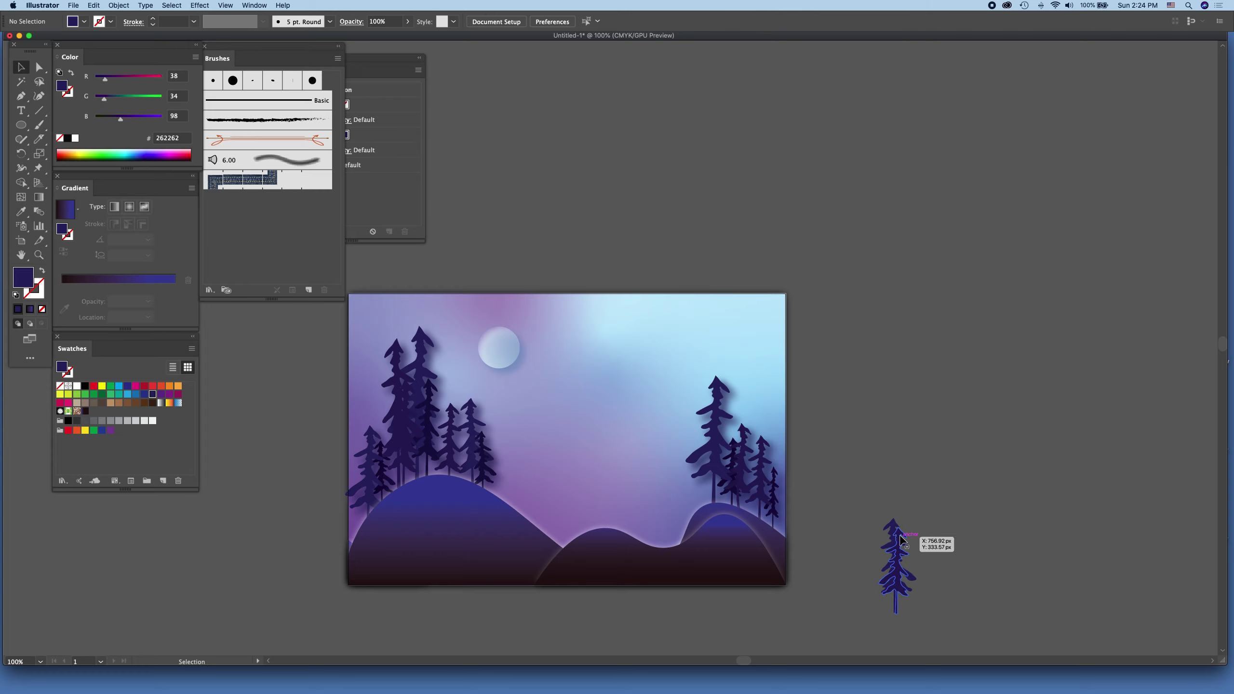
double_click(906, 538)
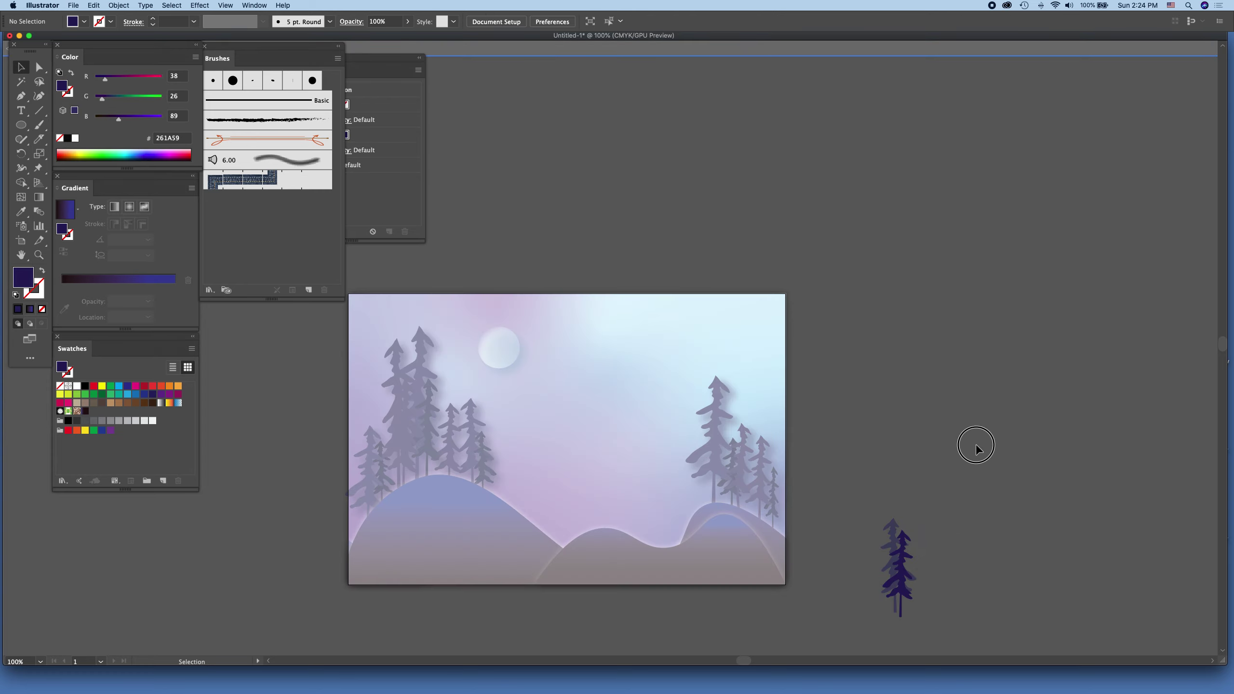
drag(904, 559, 960, 517)
double_click(861, 384)
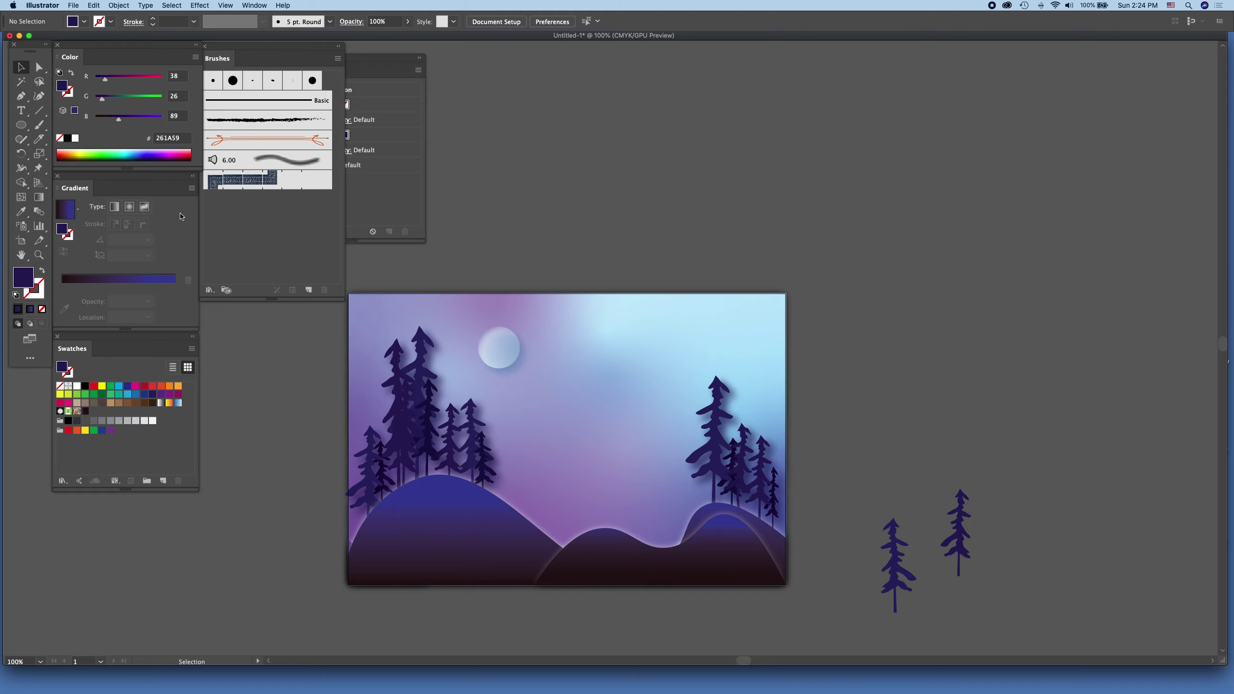
Bring up the Symbols panel and select the left spare pine tree.
click(259, 5)
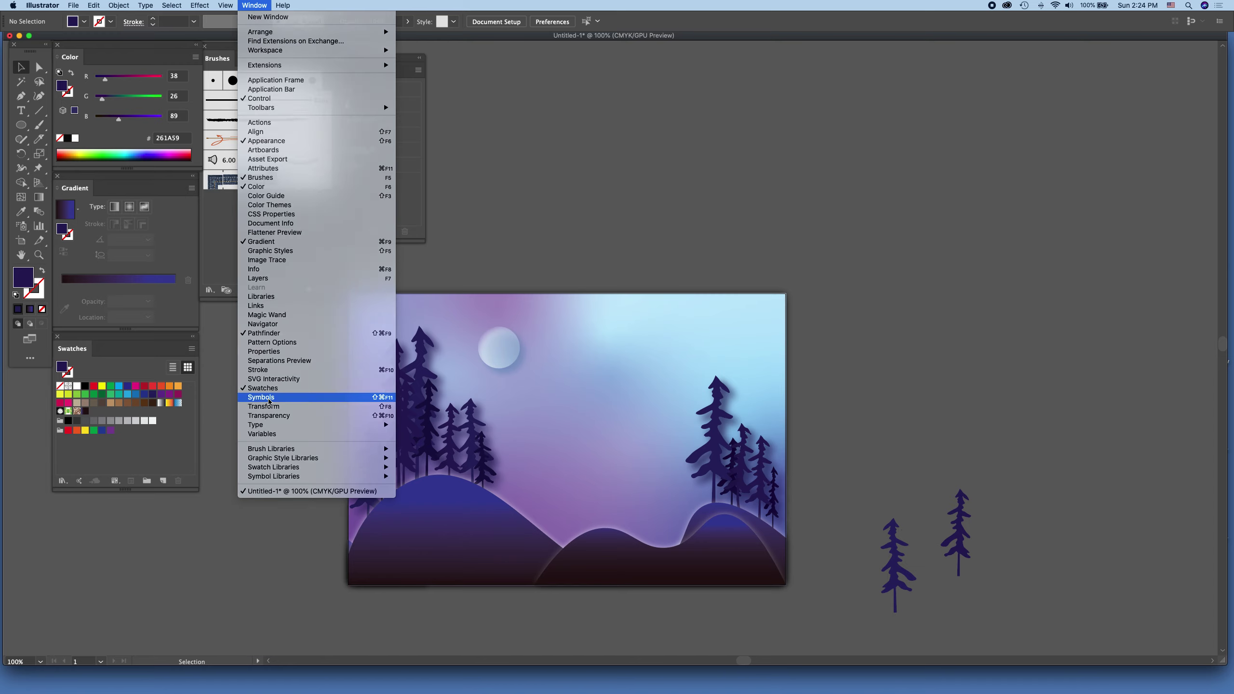
click(269, 398)
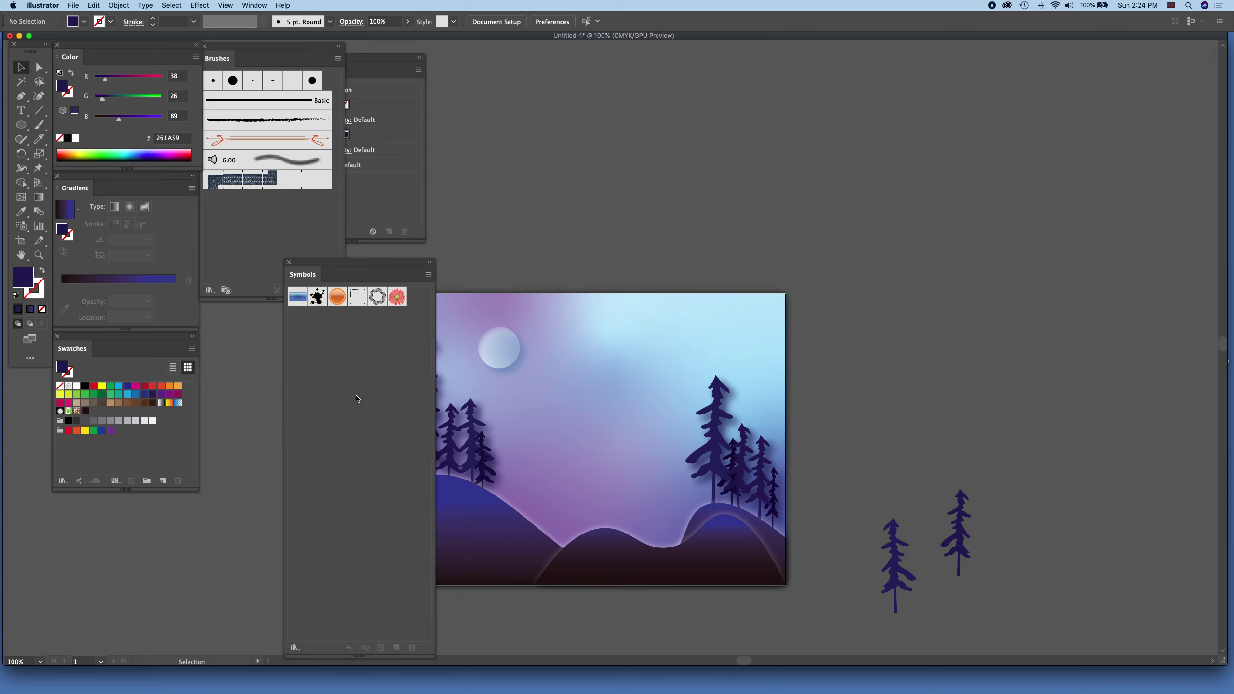
click(963, 539)
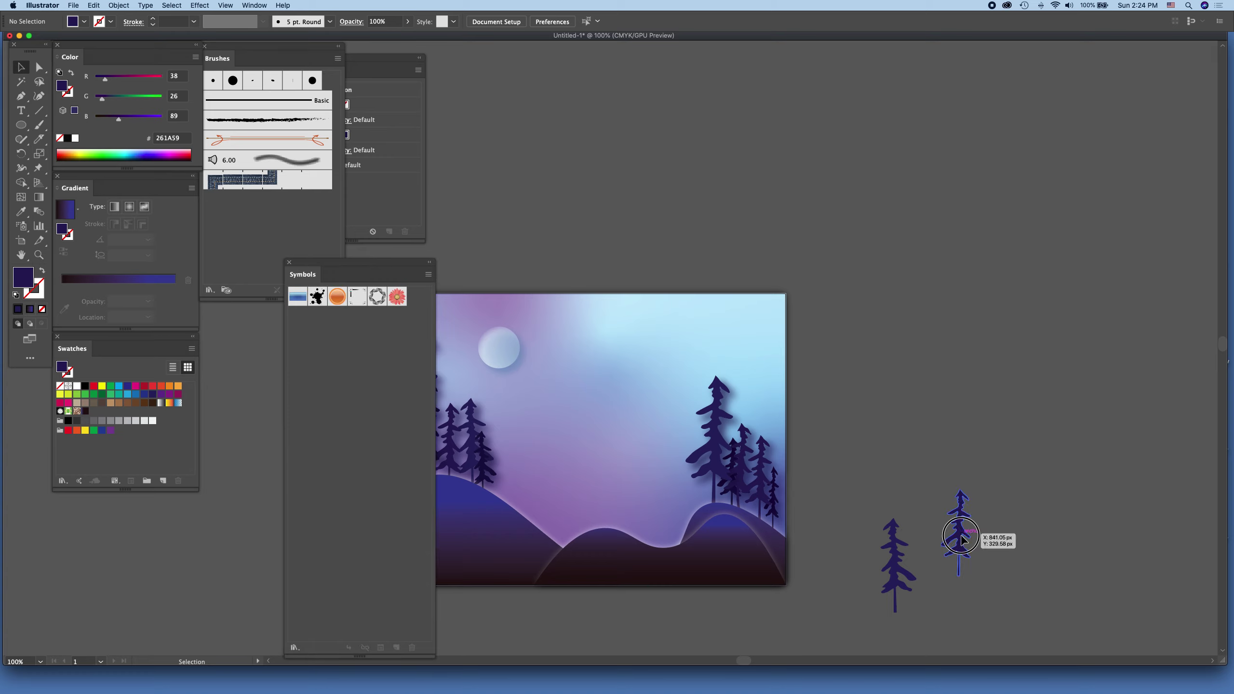
click(894, 547)
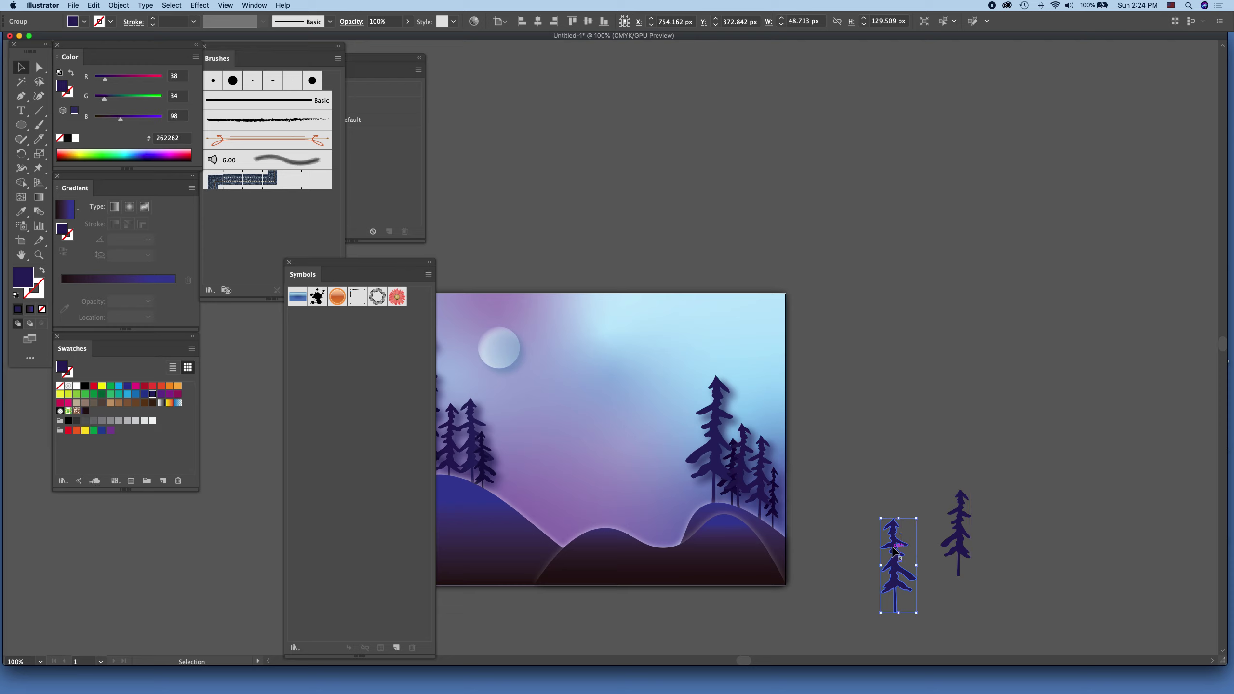
Make the selected tree a new Graphic-type symbol named 'Pine'.
click(396, 648)
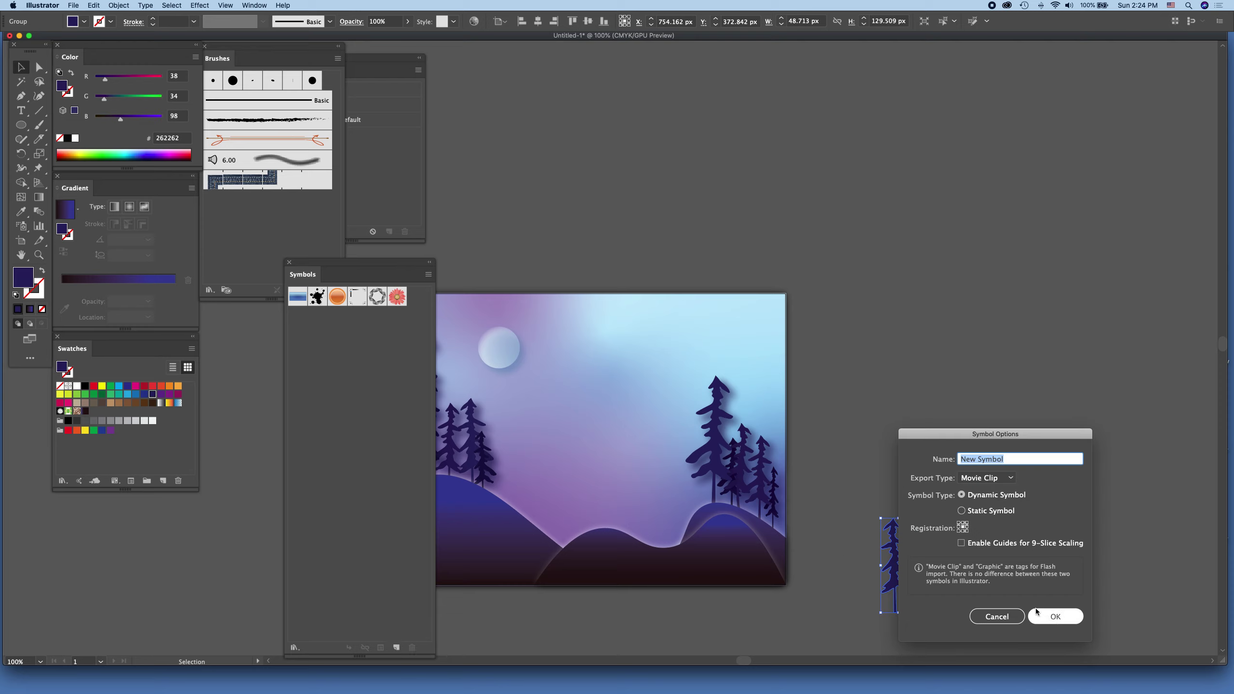
text(Pine)
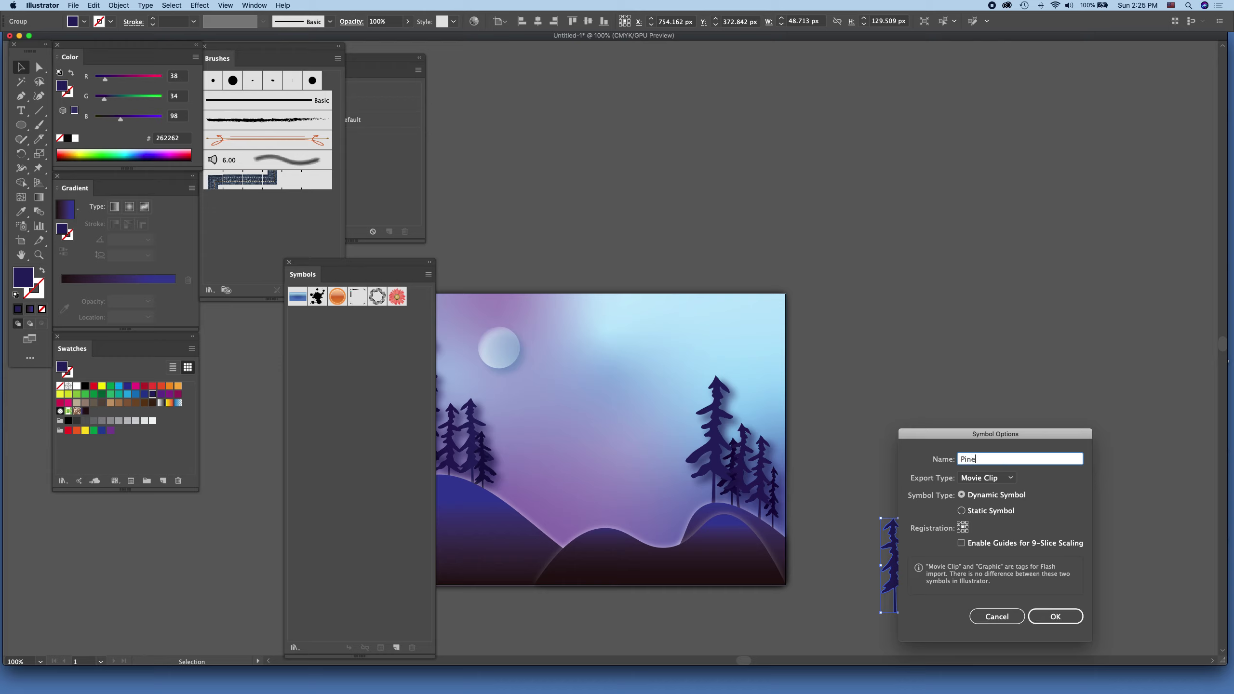
click(1011, 482)
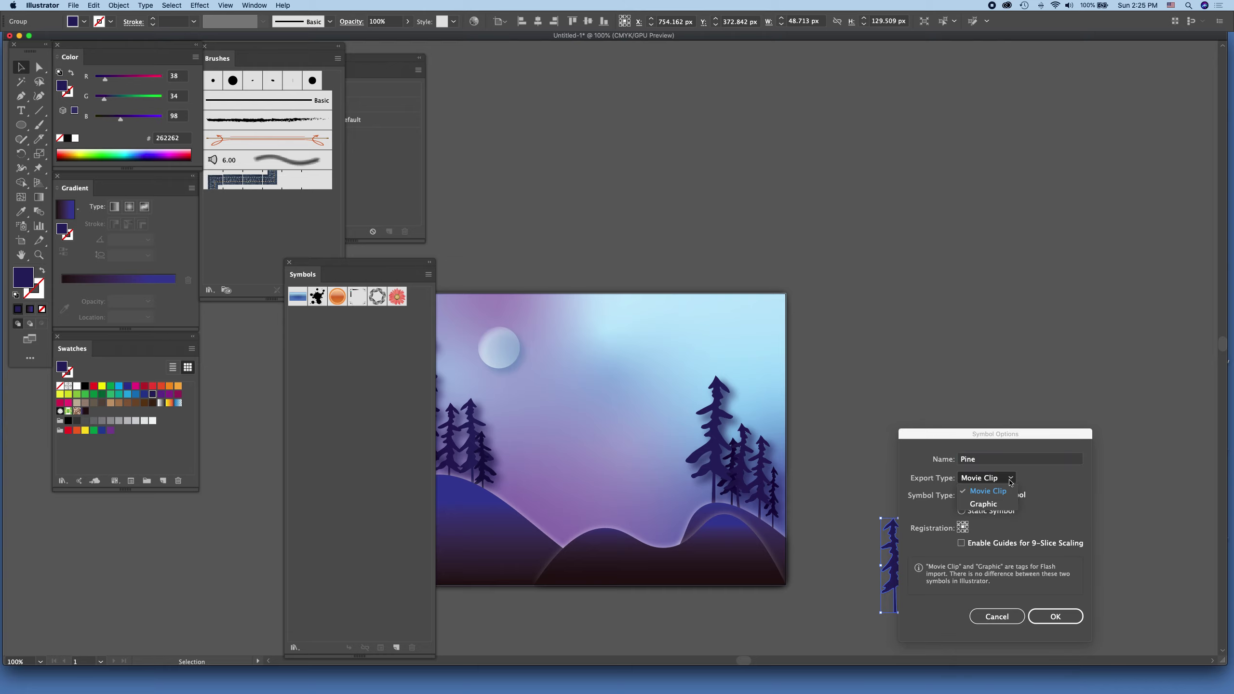
click(984, 504)
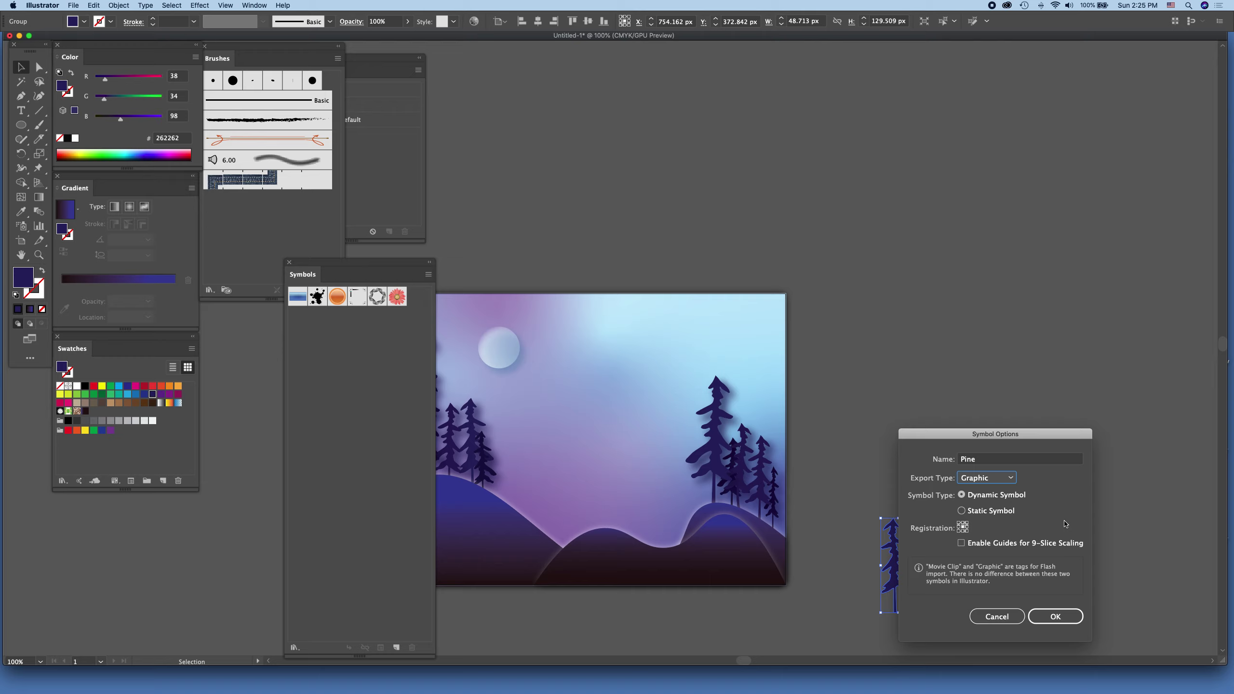
click(1056, 621)
click(1045, 618)
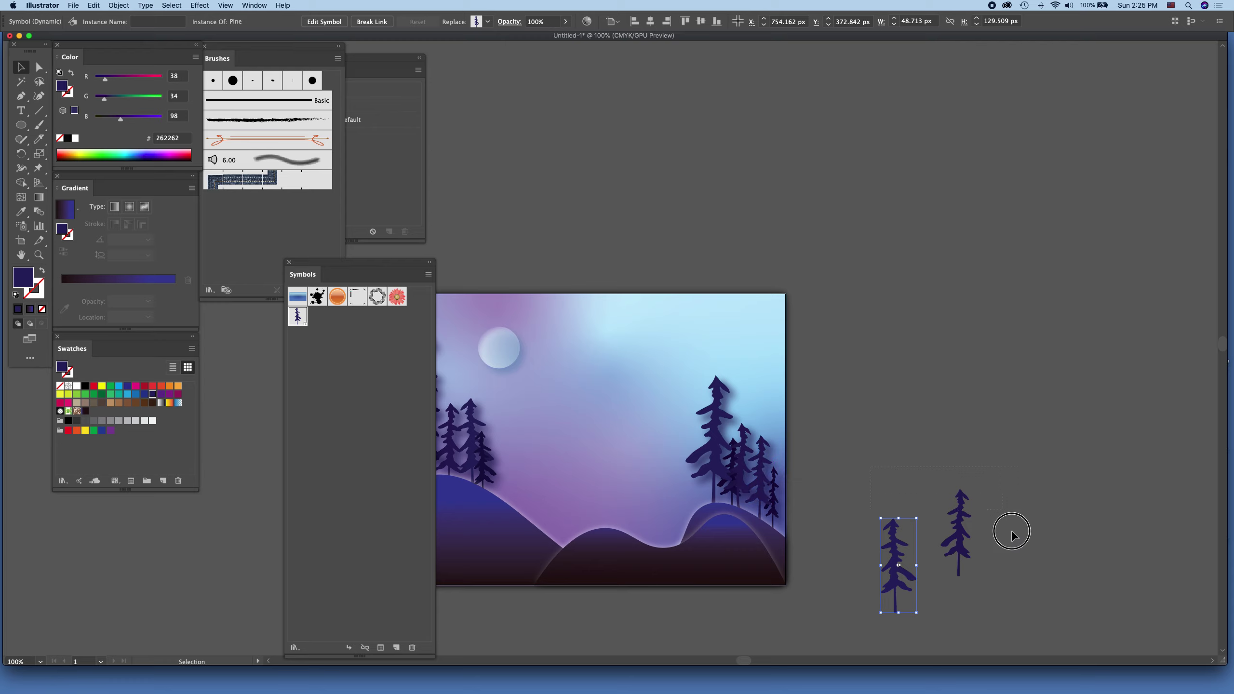
drag(870, 470, 1006, 634)
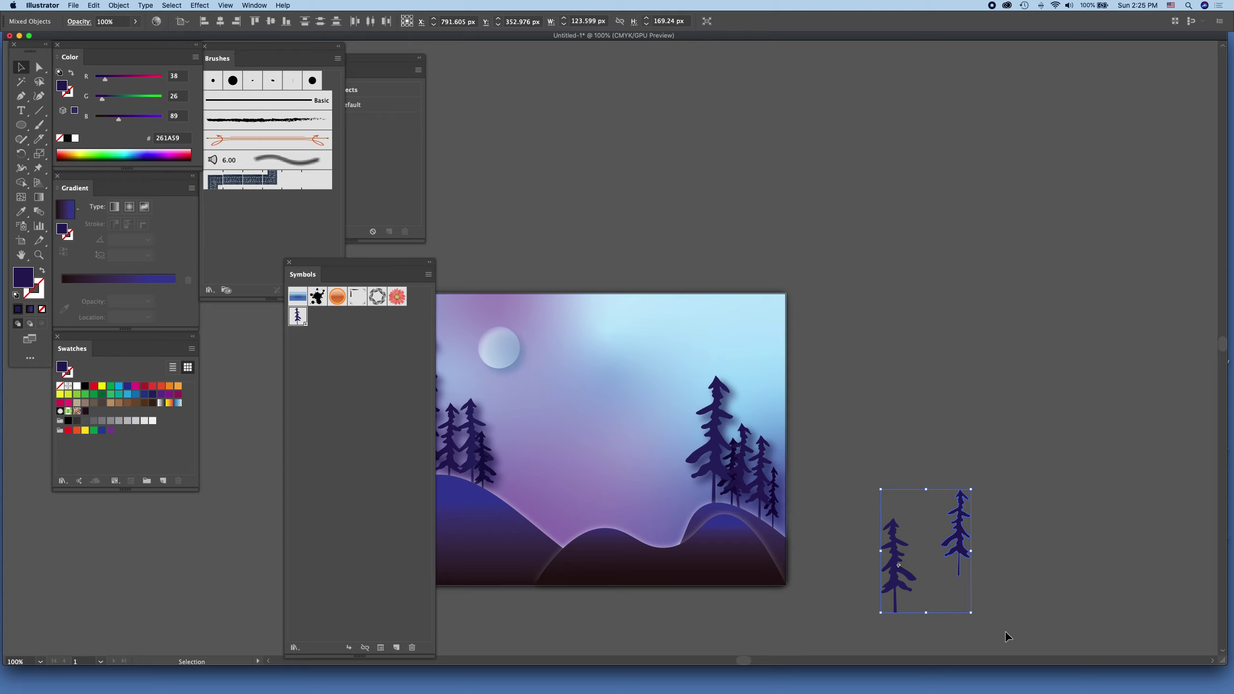
Delete the two spare pine trees beside the artboard.
key(Delete)
scroll(981, 624, down, 1)
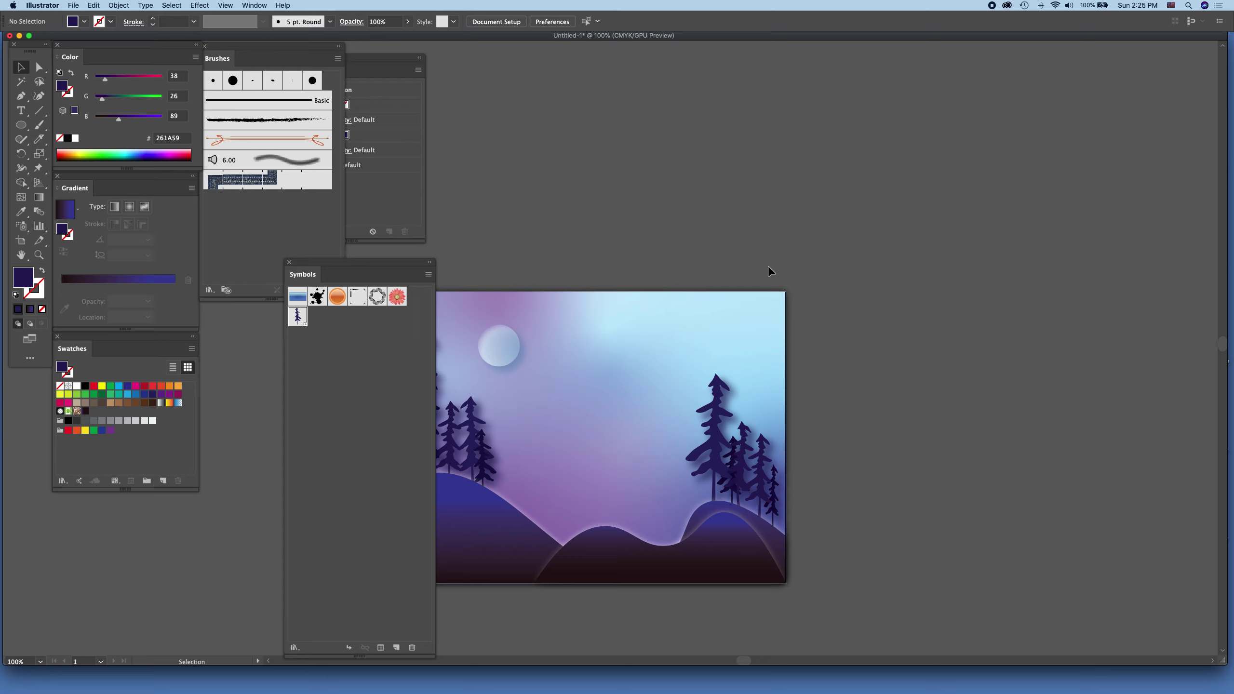
scroll(768, 267, left, 5)
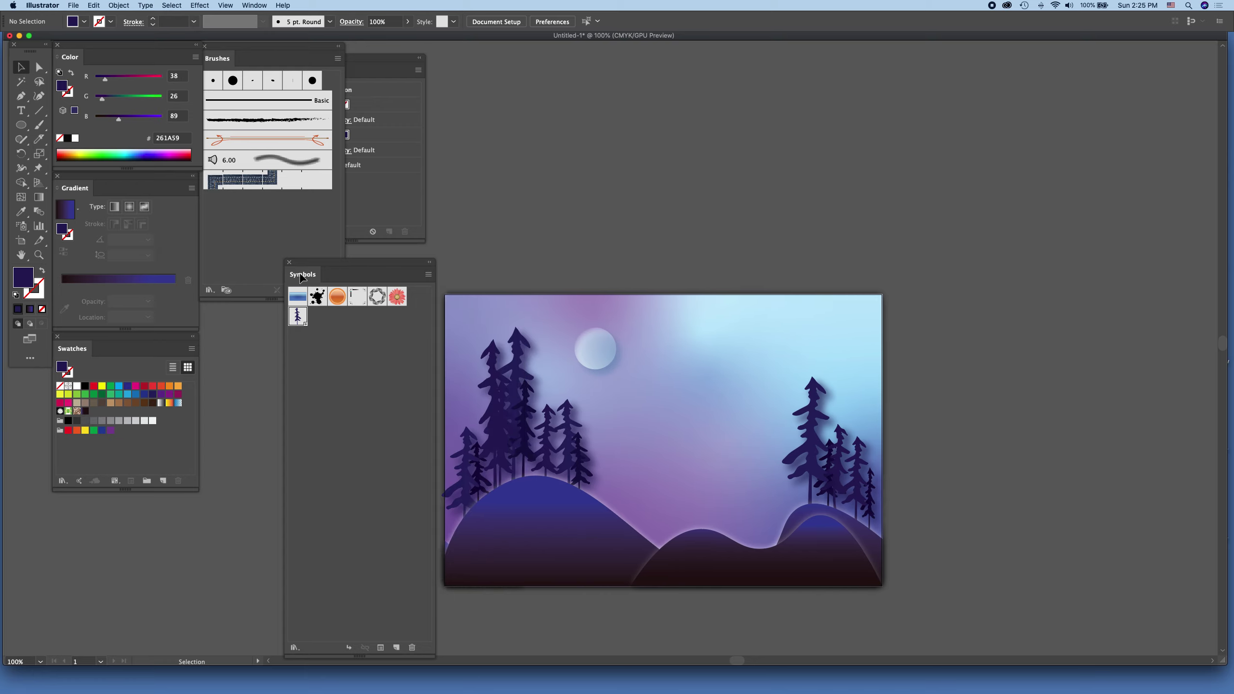
Close the Symbols, Brushes, Appearance and Color panels.
click(289, 263)
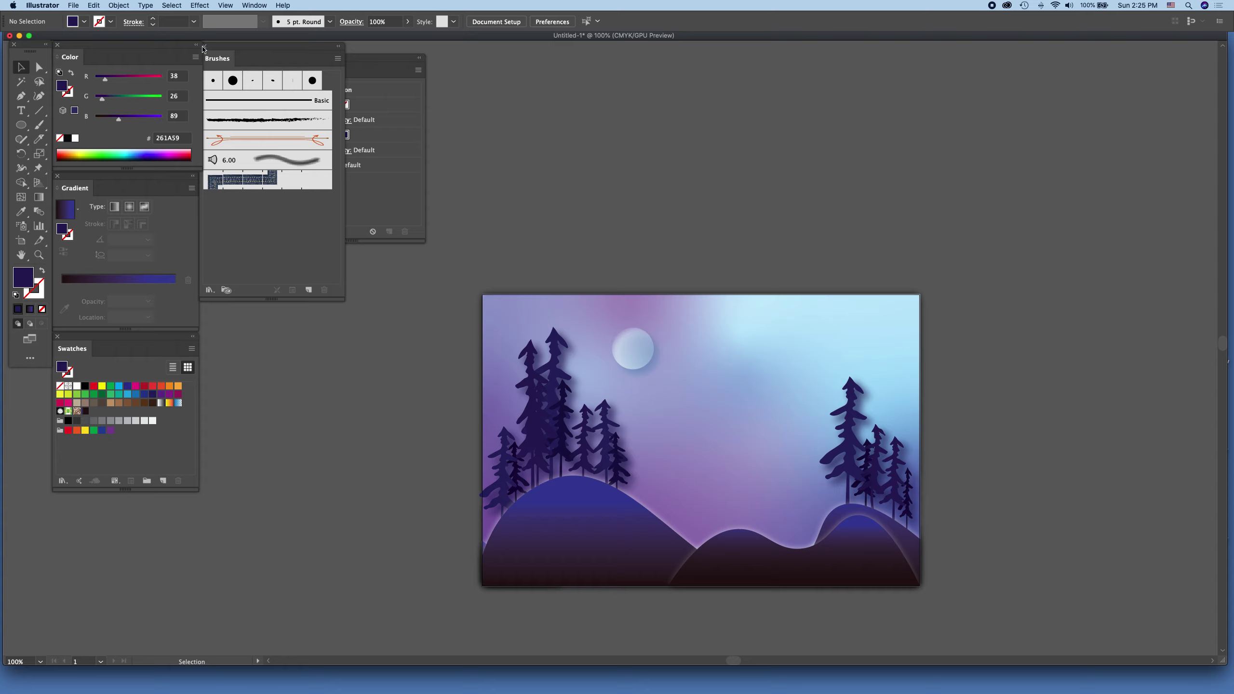
drag(227, 48, 268, 51)
click(247, 49)
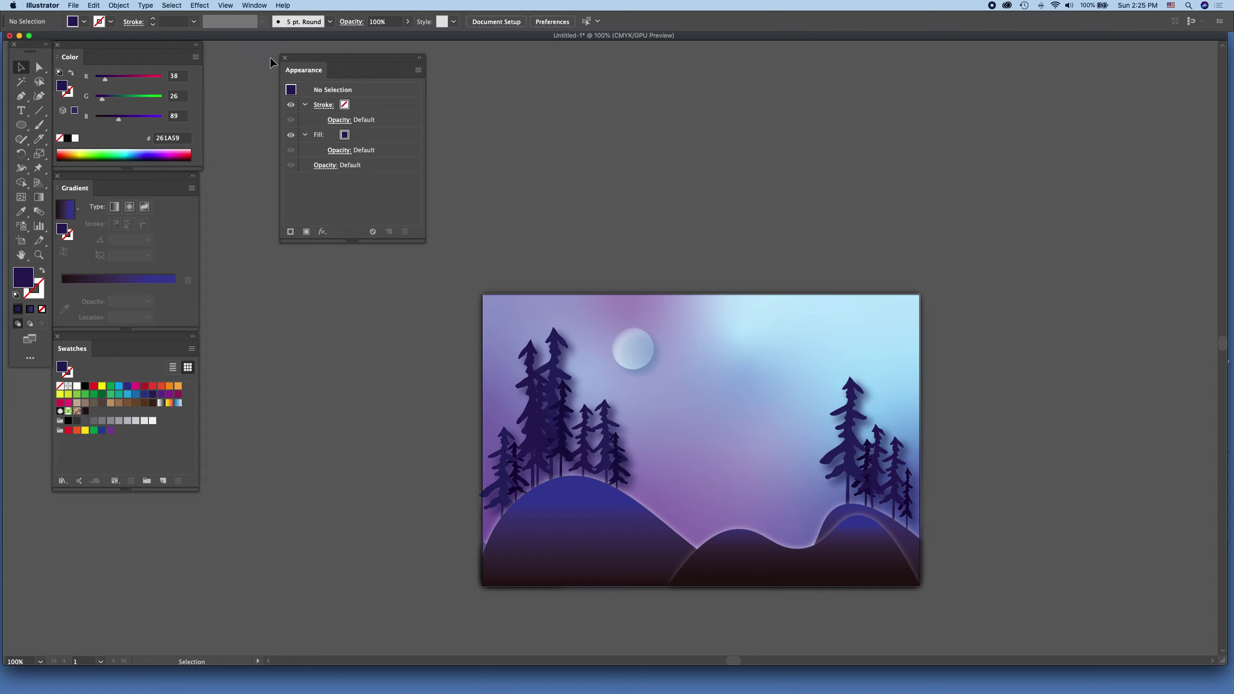
click(286, 59)
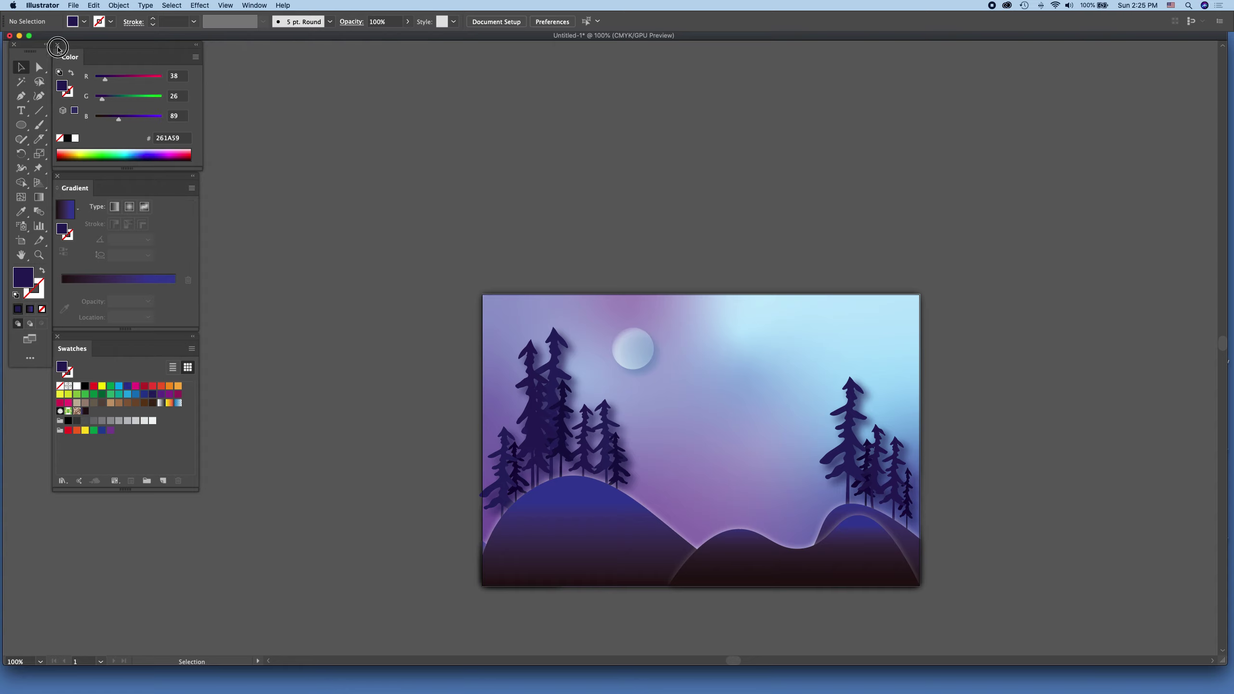
click(57, 44)
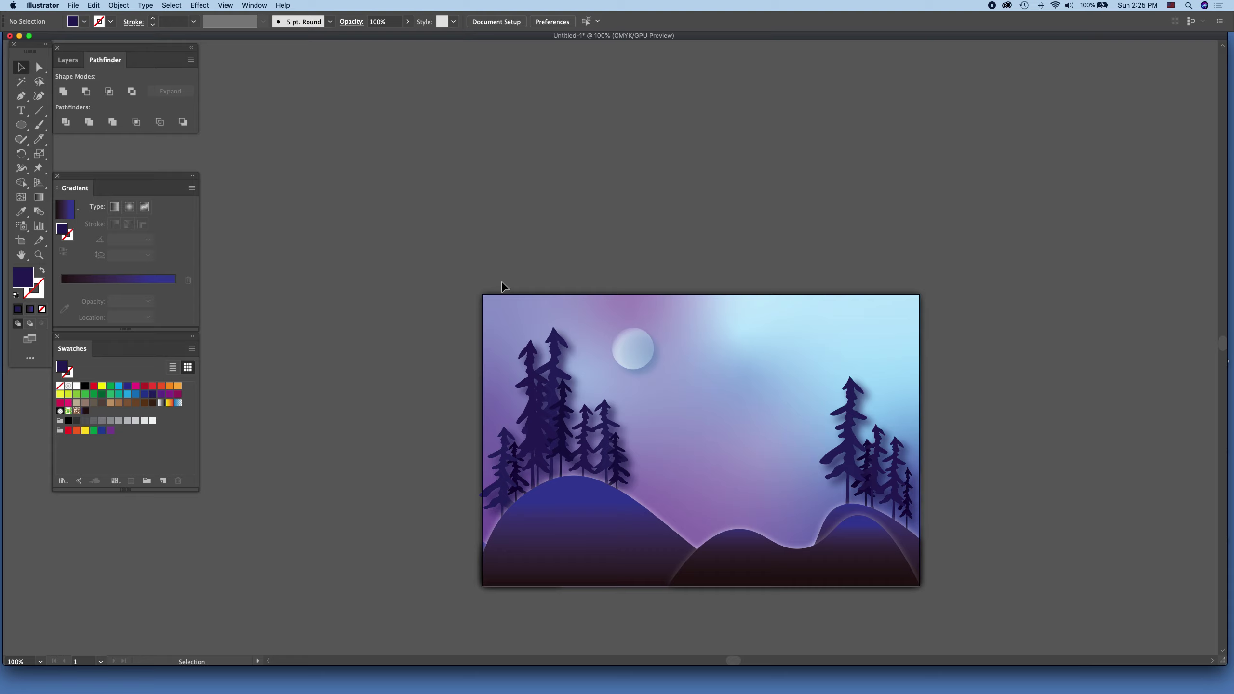
key(a)
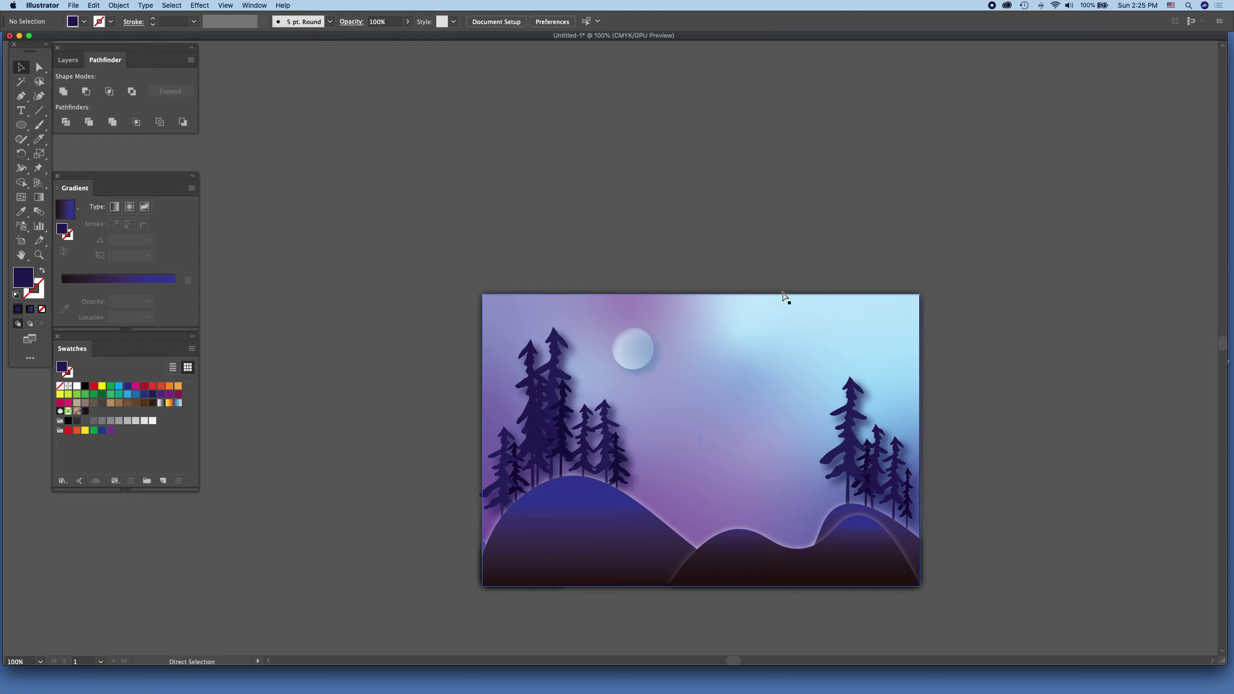
Zoom to 200% and scroll down through the lower part of the landscape.
key(super+equal)
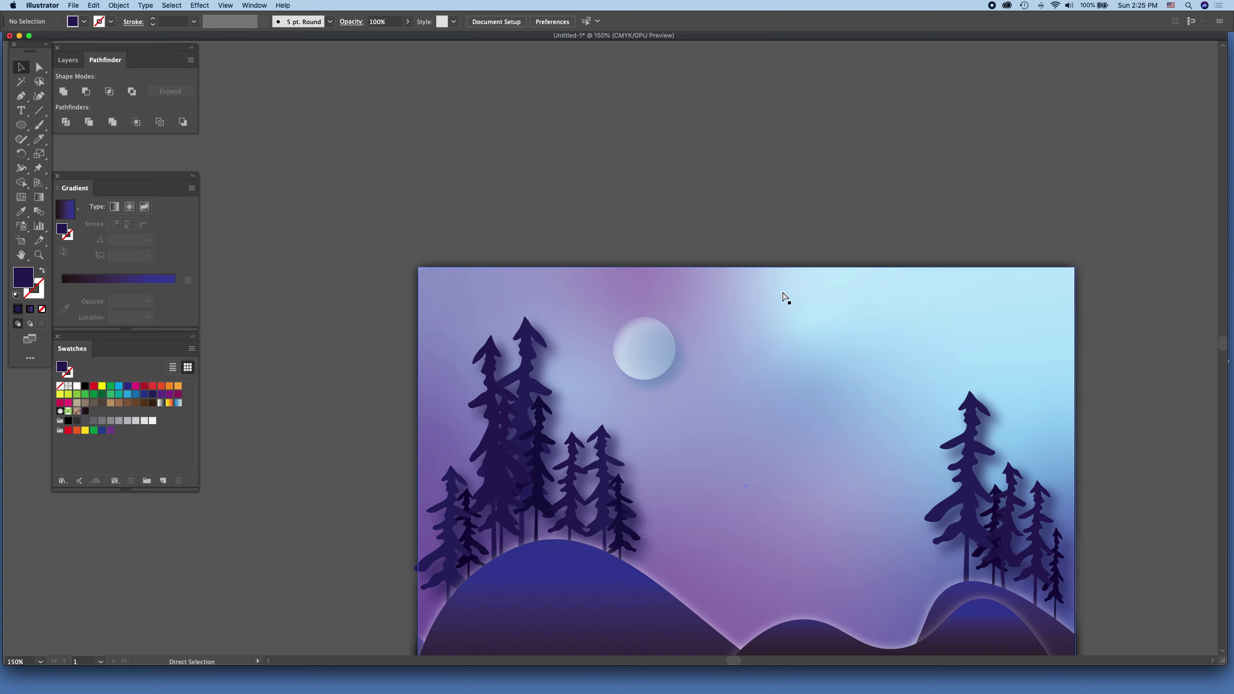
scroll(750, 297, down, 2)
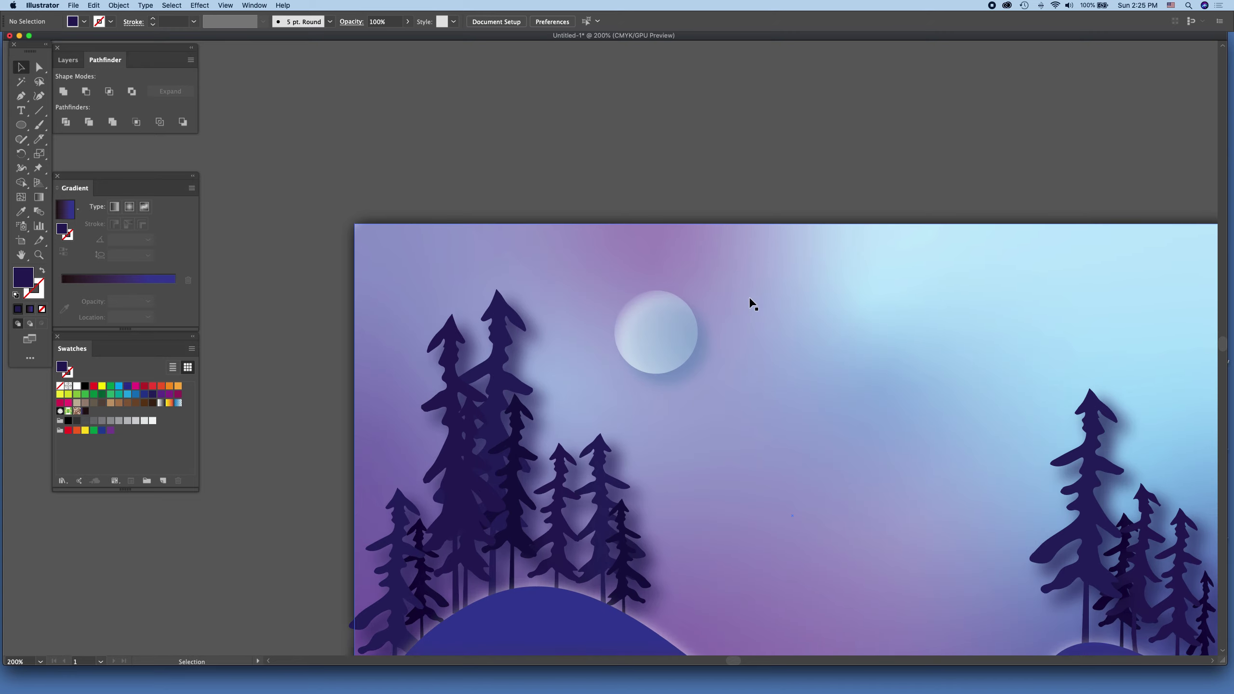
scroll(761, 306, down, 2)
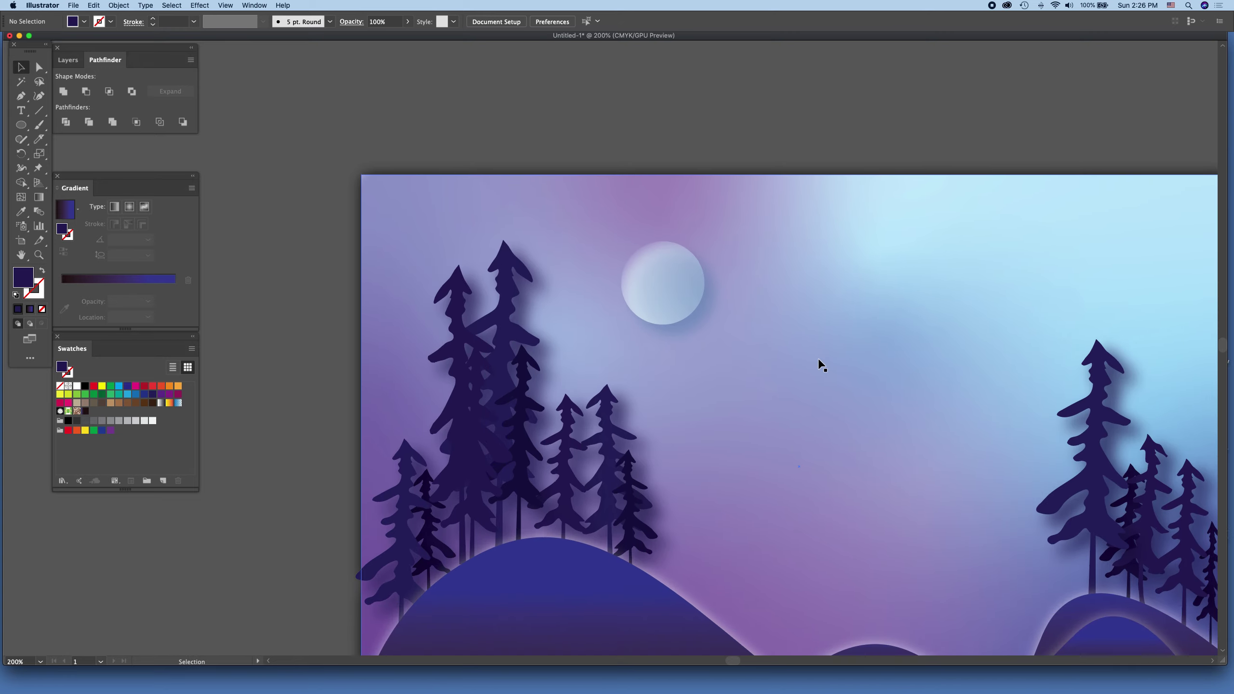
scroll(889, 399, down, 3)
scroll(891, 400, down, 3)
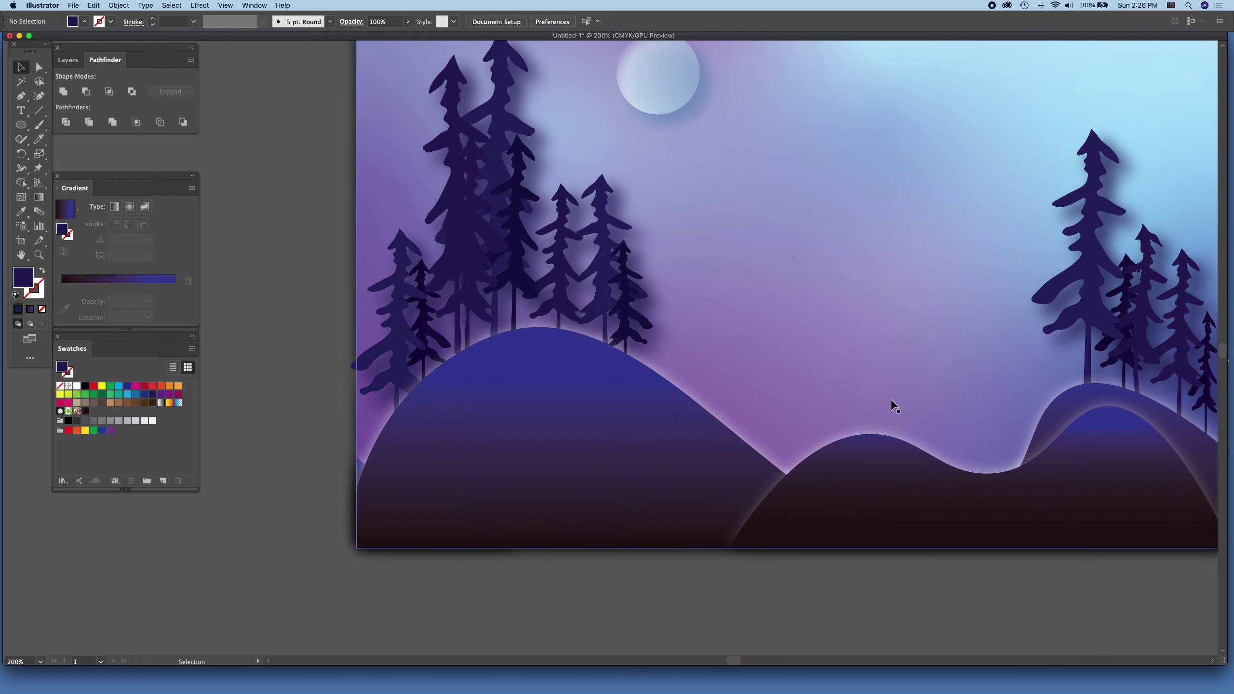
scroll(857, 396, down, 3)
scroll(852, 399, down, 1)
scroll(812, 436, down, 1)
scroll(814, 148, down, 3)
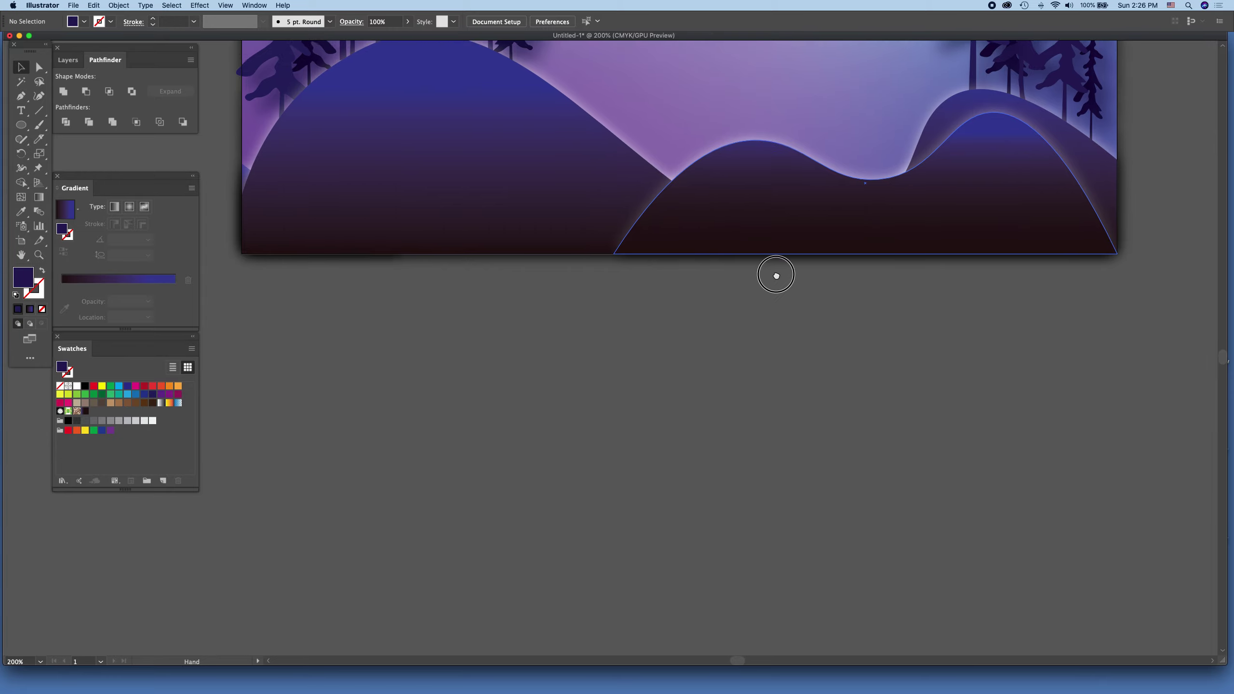
Scroll back up and recentre the artboard to review the finished night scene.
scroll(777, 273, up, 2)
scroll(770, 326, up, 4)
scroll(799, 430, up, 3)
drag(827, 432, 836, 442)
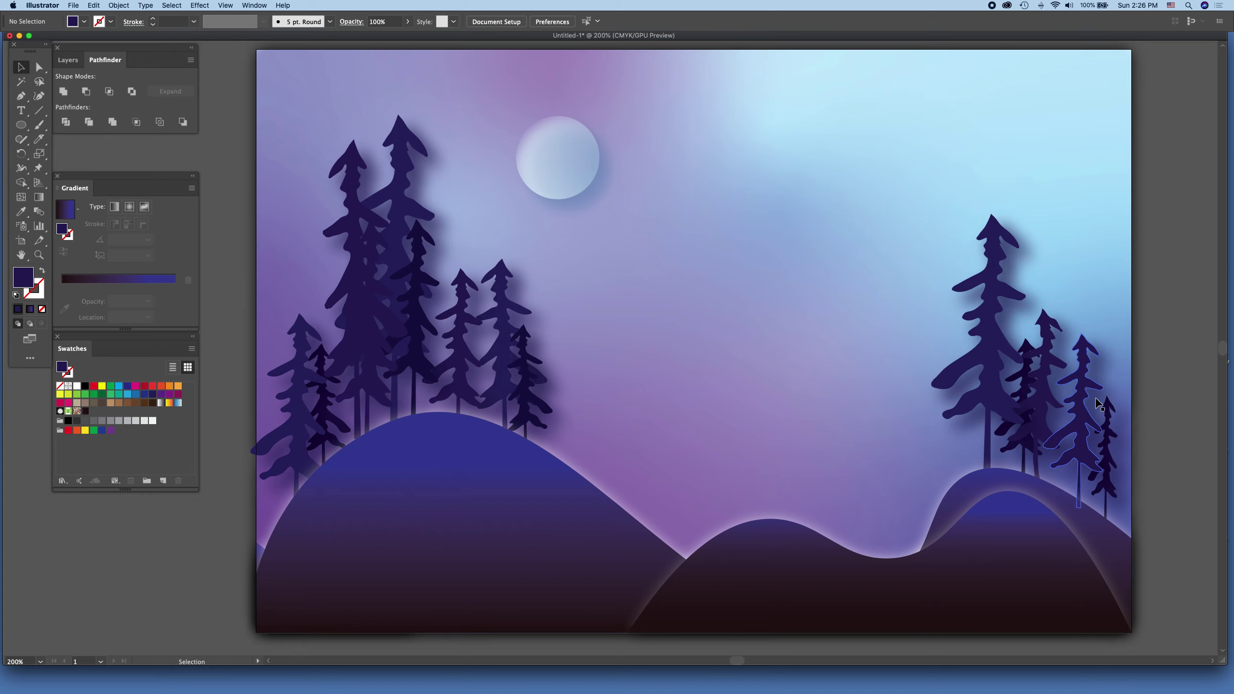
scroll(1099, 405, down, 1)
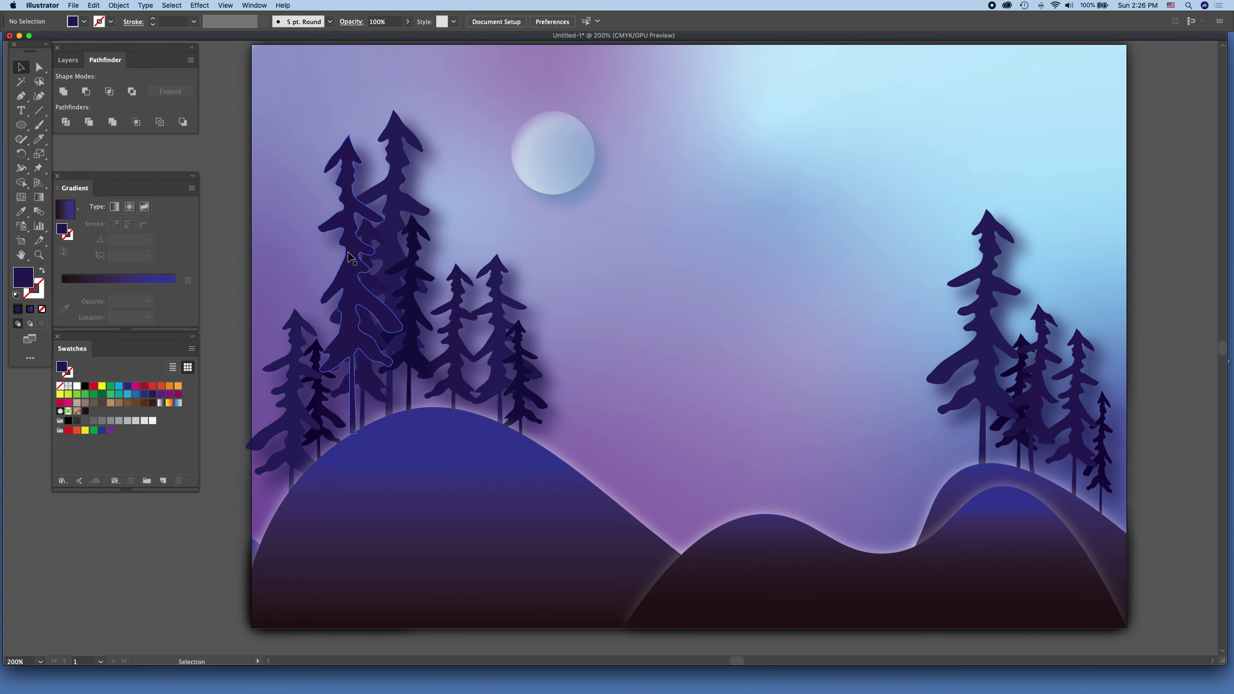
click(75, 6)
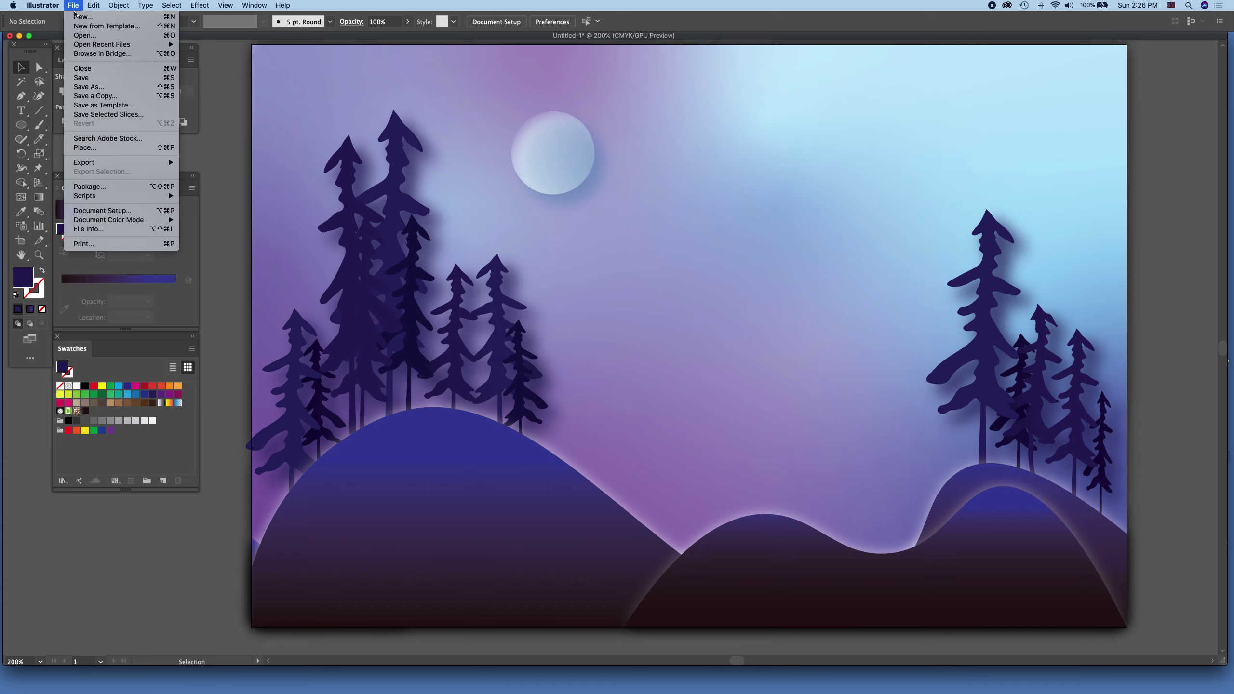